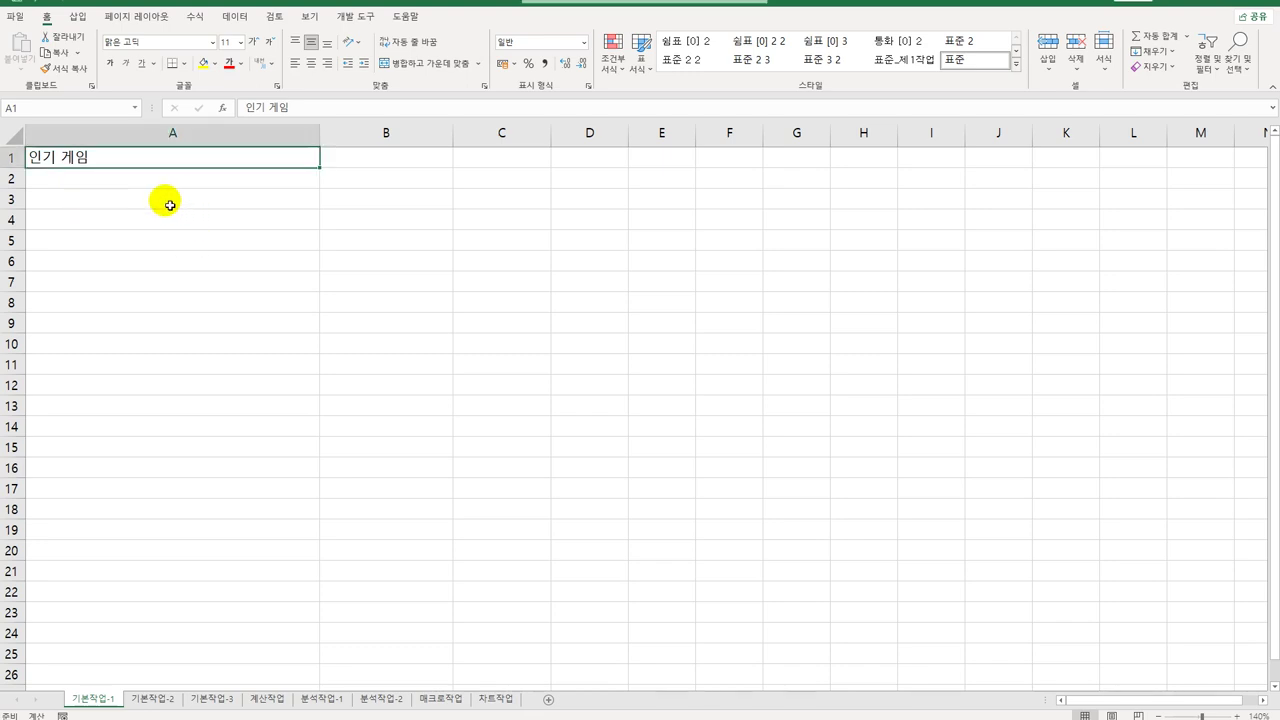
left_click_drag(170, 205, 649, 409)
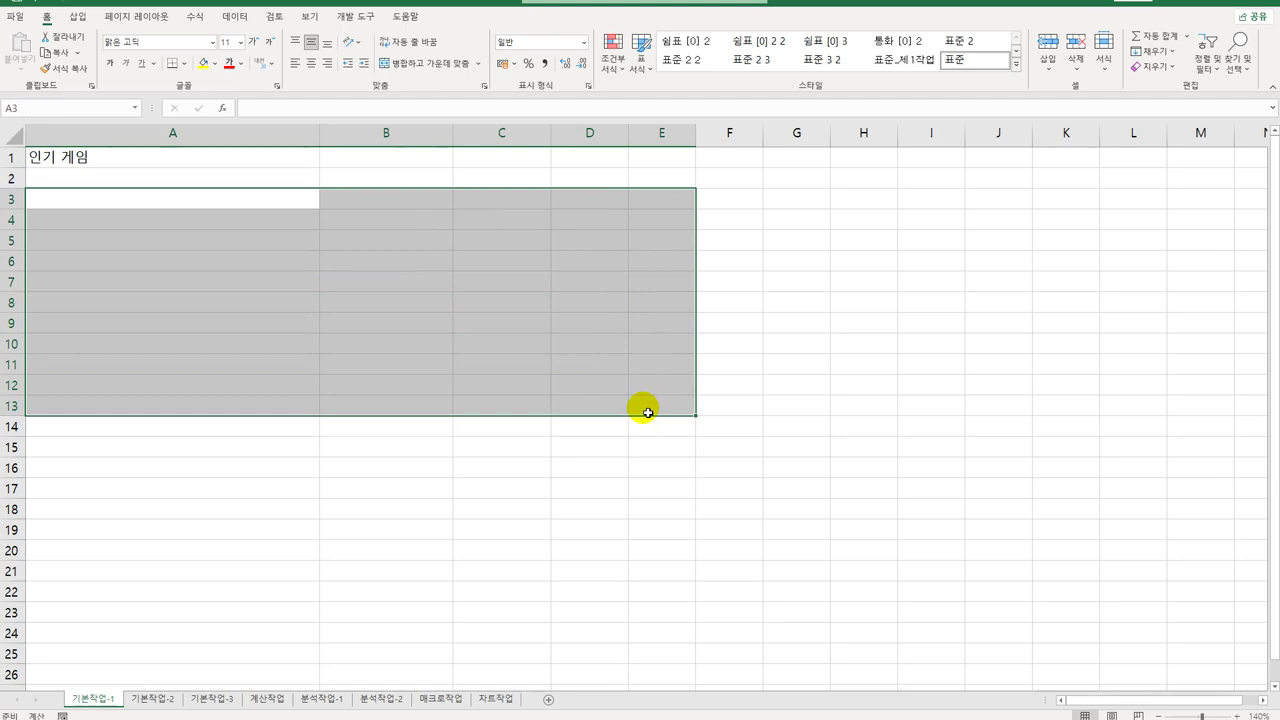
Step: On the 기본작업-2 sheet, merge and center the title across A1:H1
left_click(129, 701)
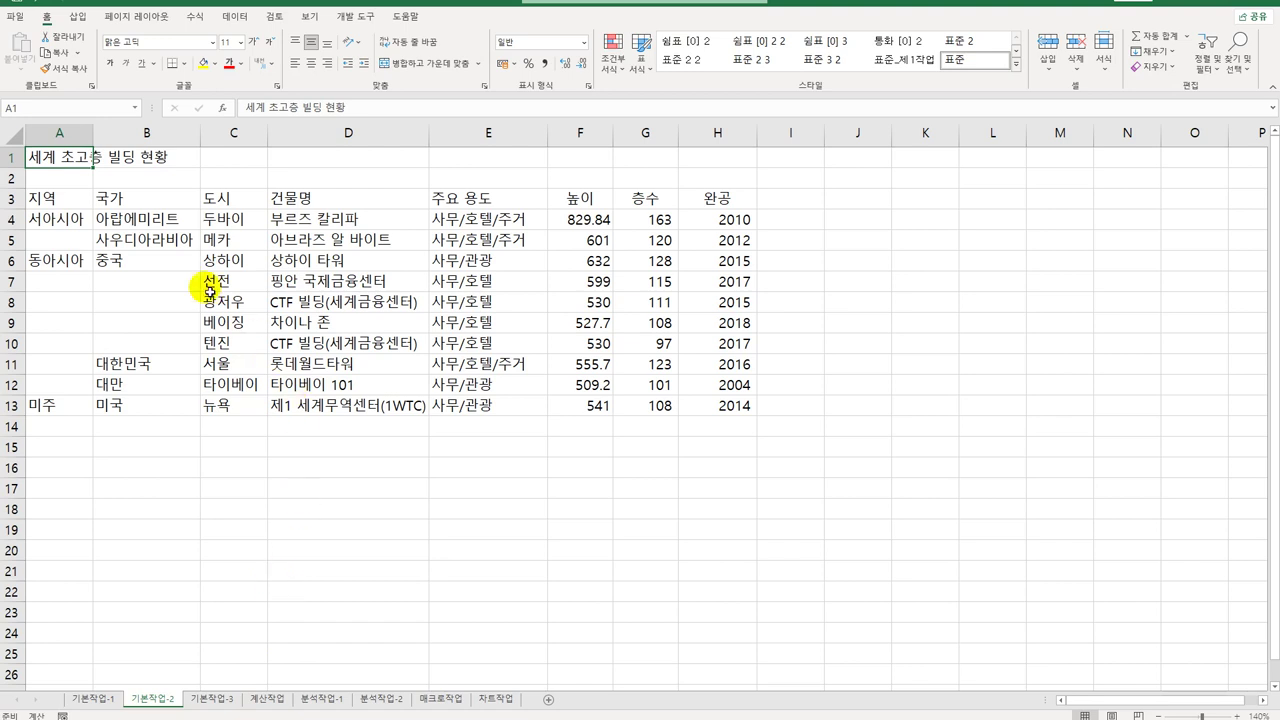
left_click_drag(80, 160, 717, 153)
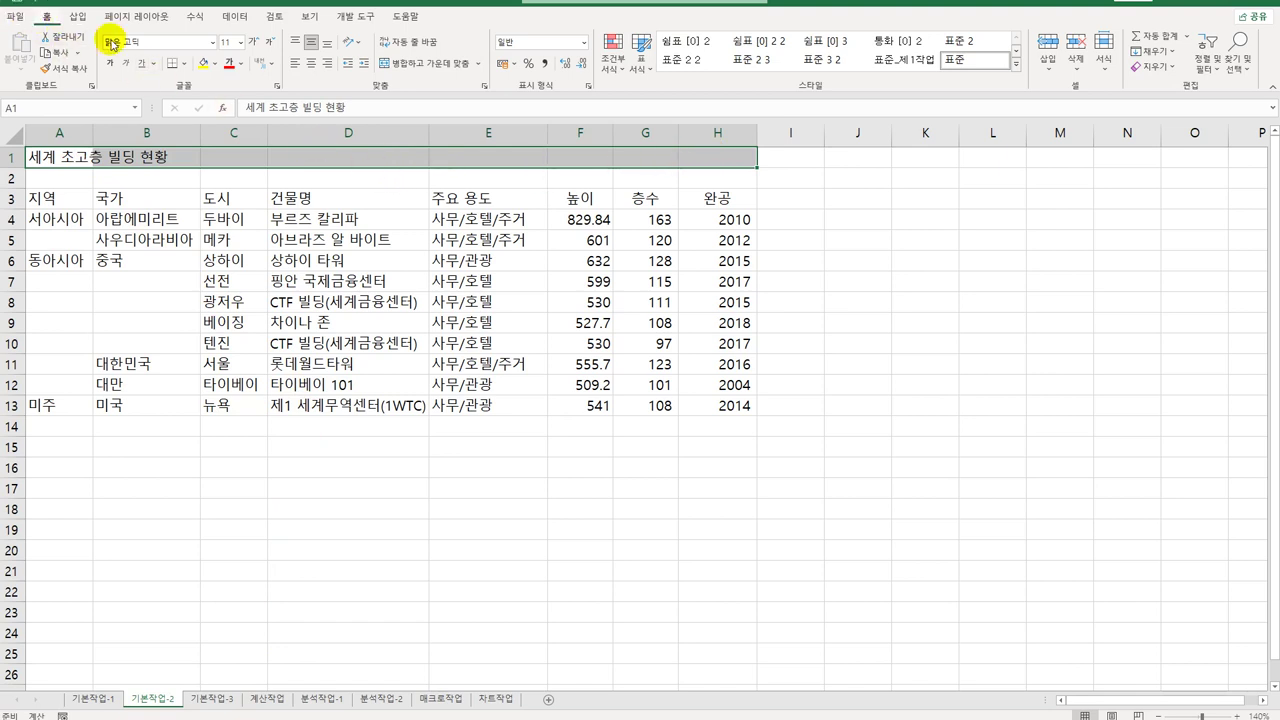
left_click(412, 66)
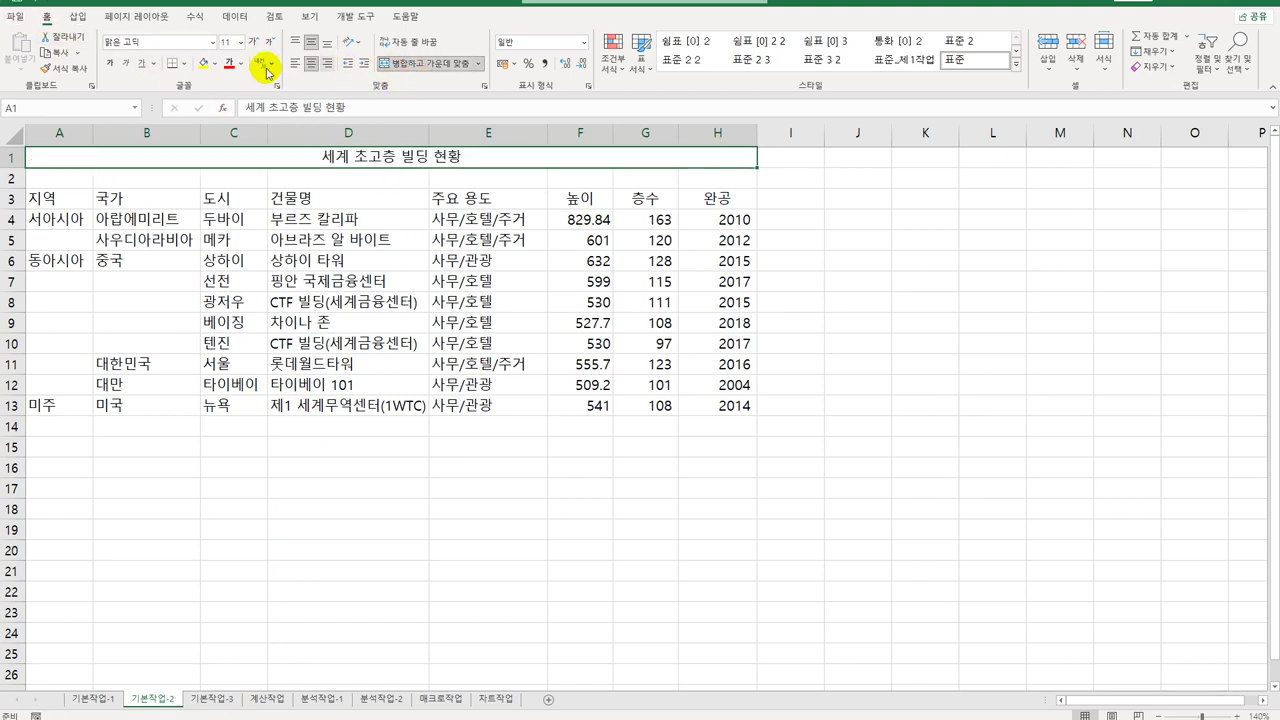
Step: Format the title in A1 as 굴림체, size 20, bold and italic
left_click(212, 43)
left_click(213, 43)
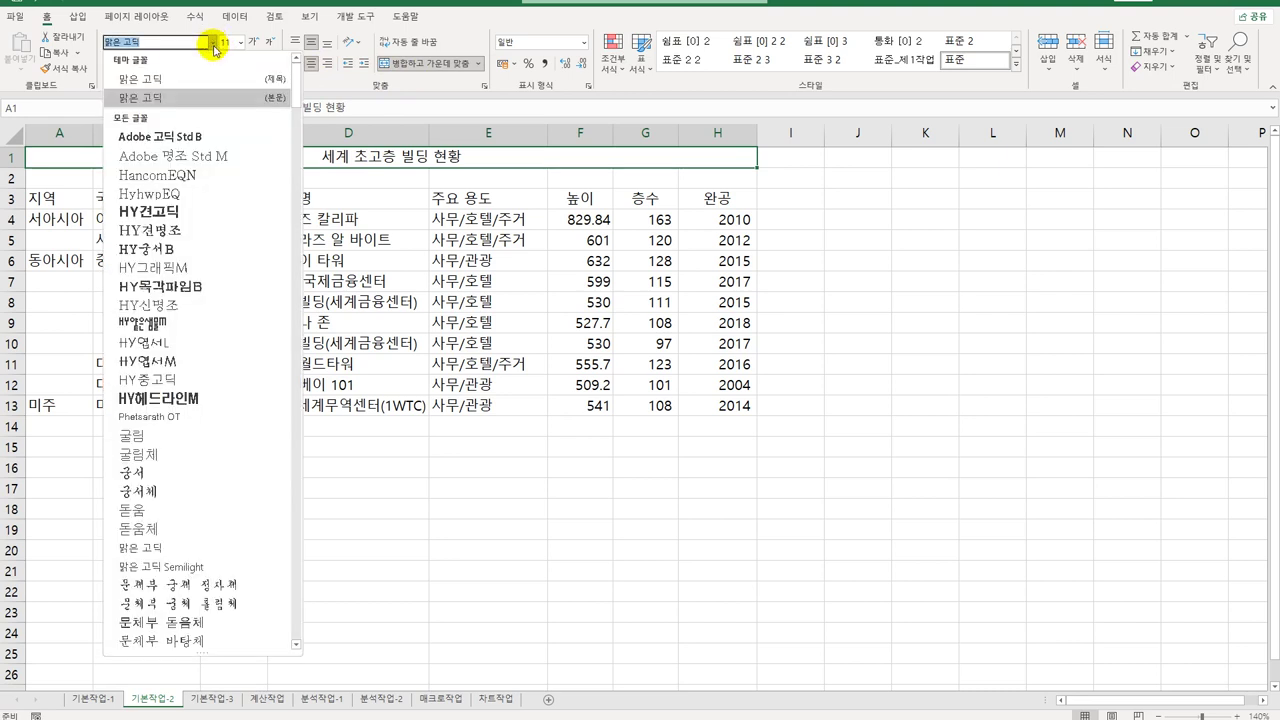
left_click(194, 452)
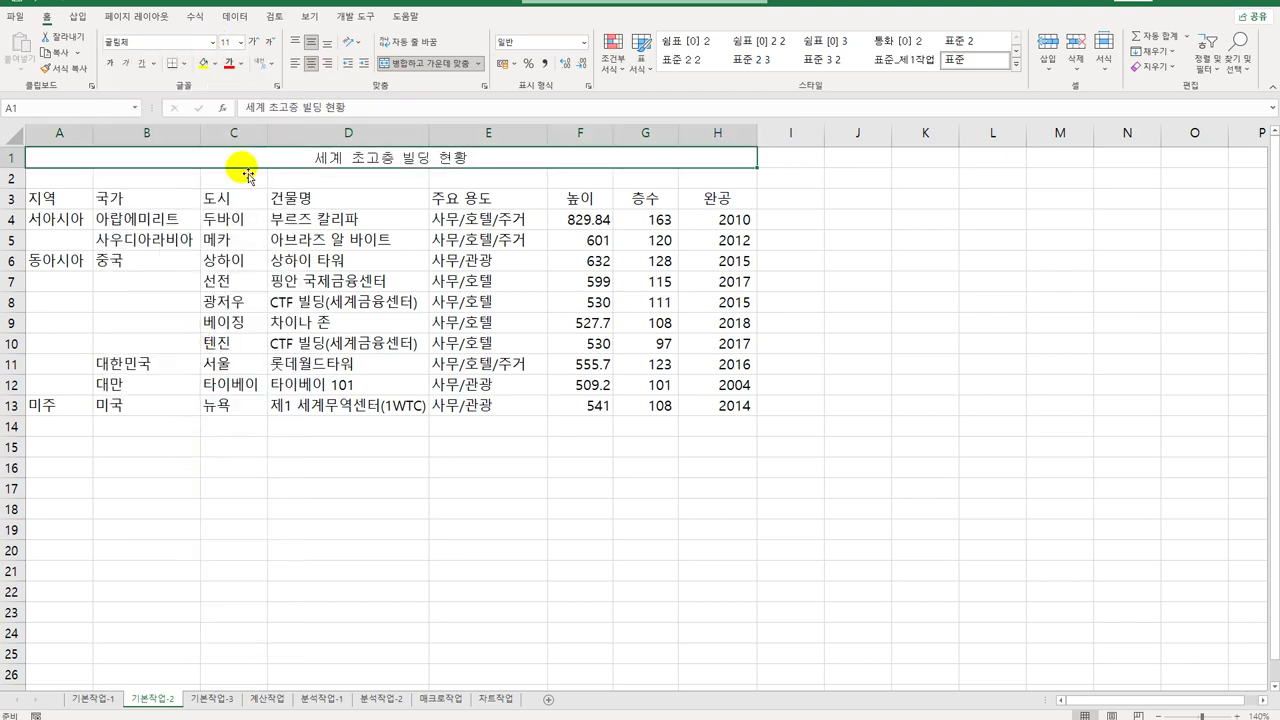
left_click(240, 43)
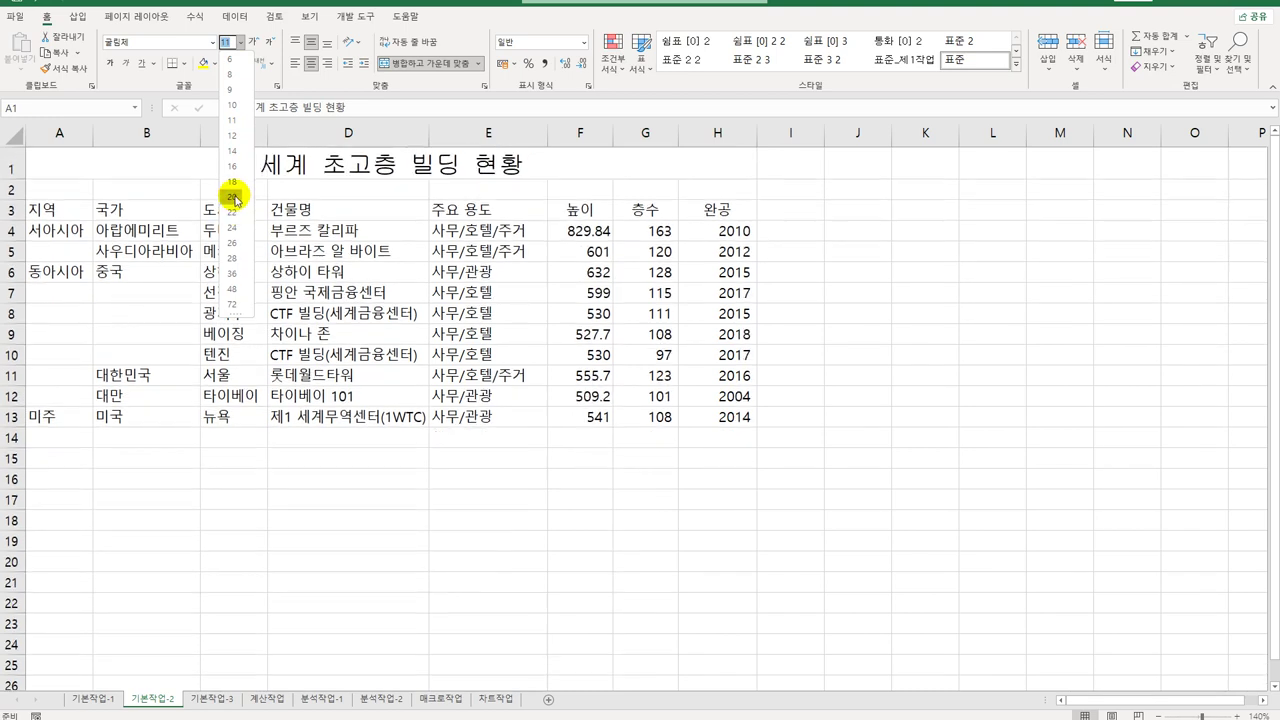
left_click(236, 197)
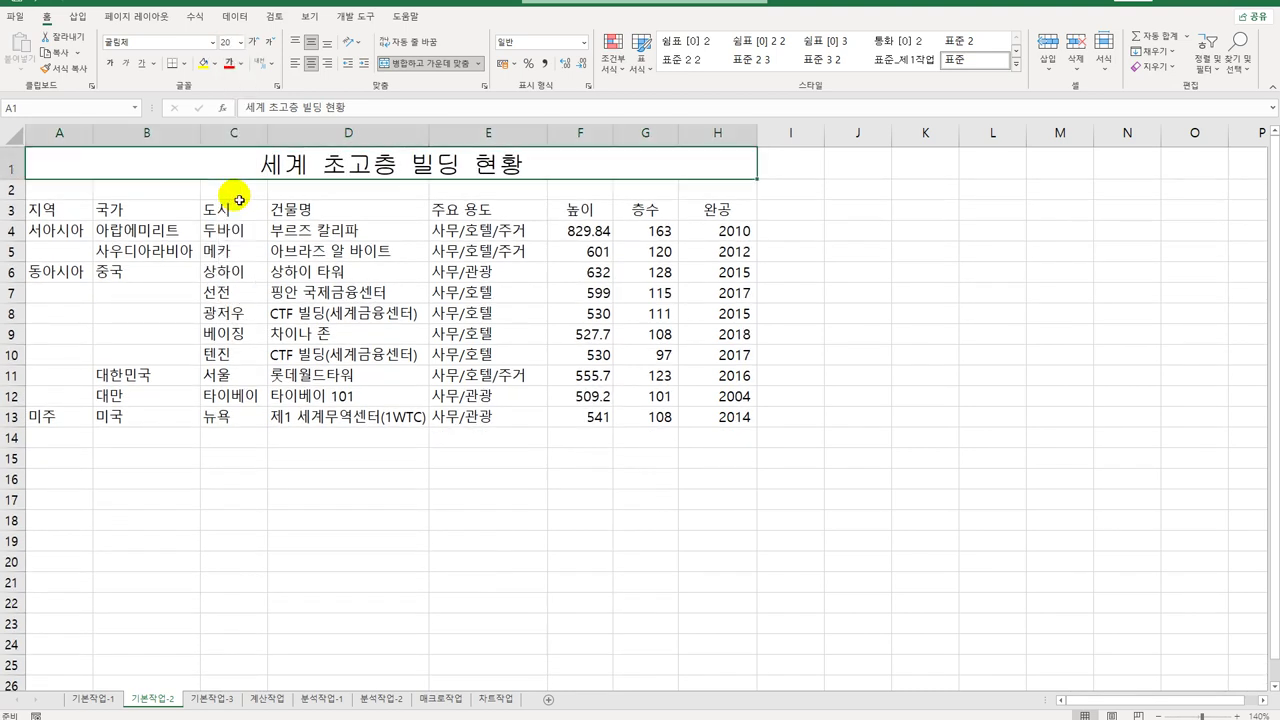
left_click(110, 63)
left_click(127, 64)
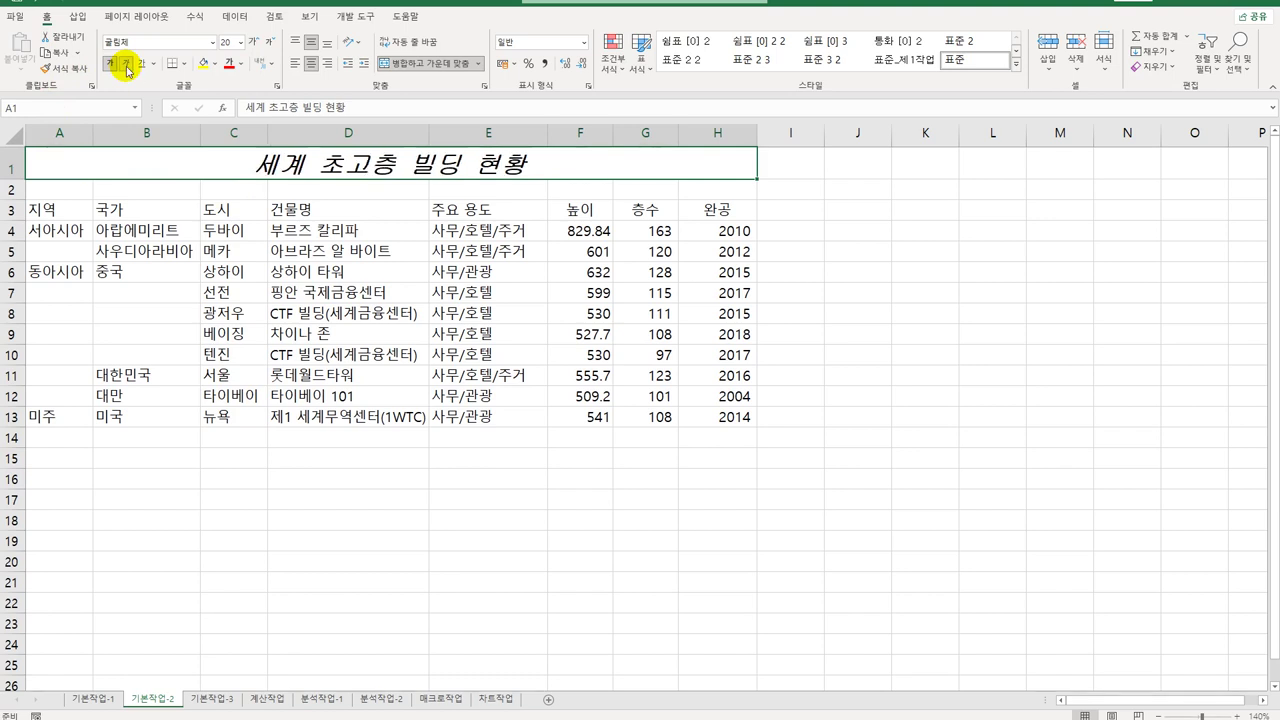
Step: Set the height of row 1 to 30
left_click(16, 168)
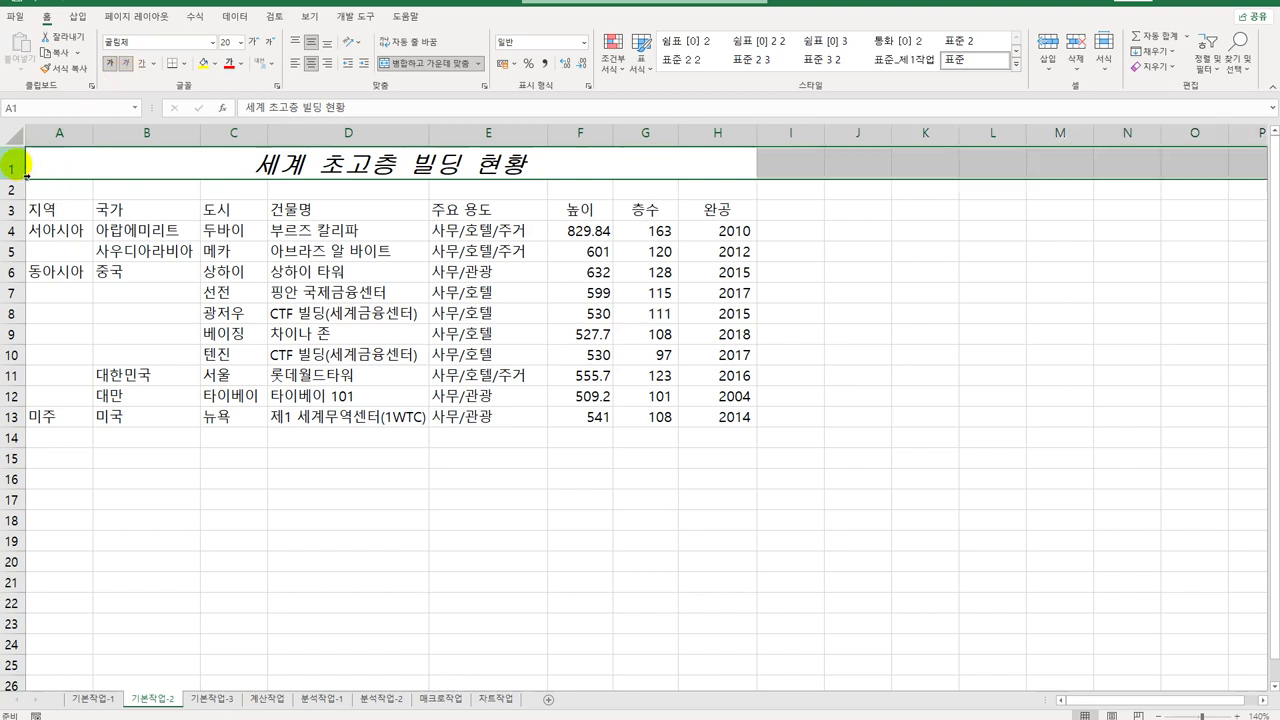
right_click(24, 170)
left_click(86, 343)
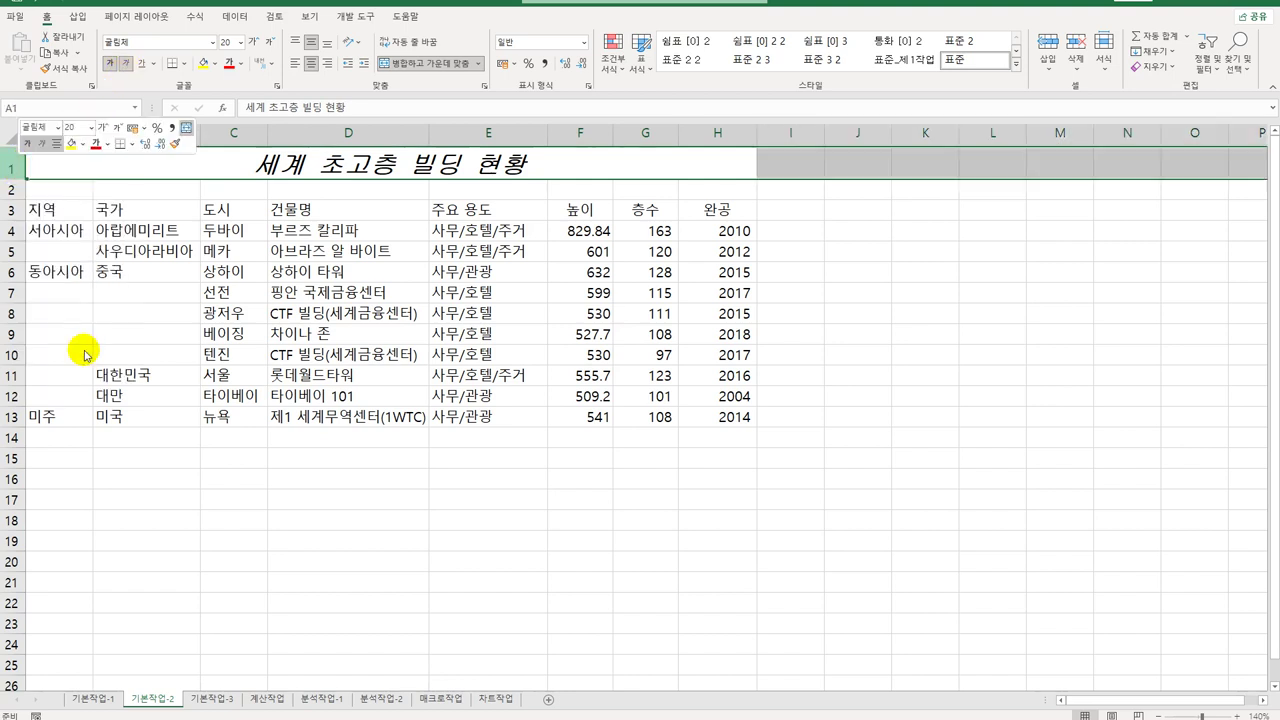
type("30")
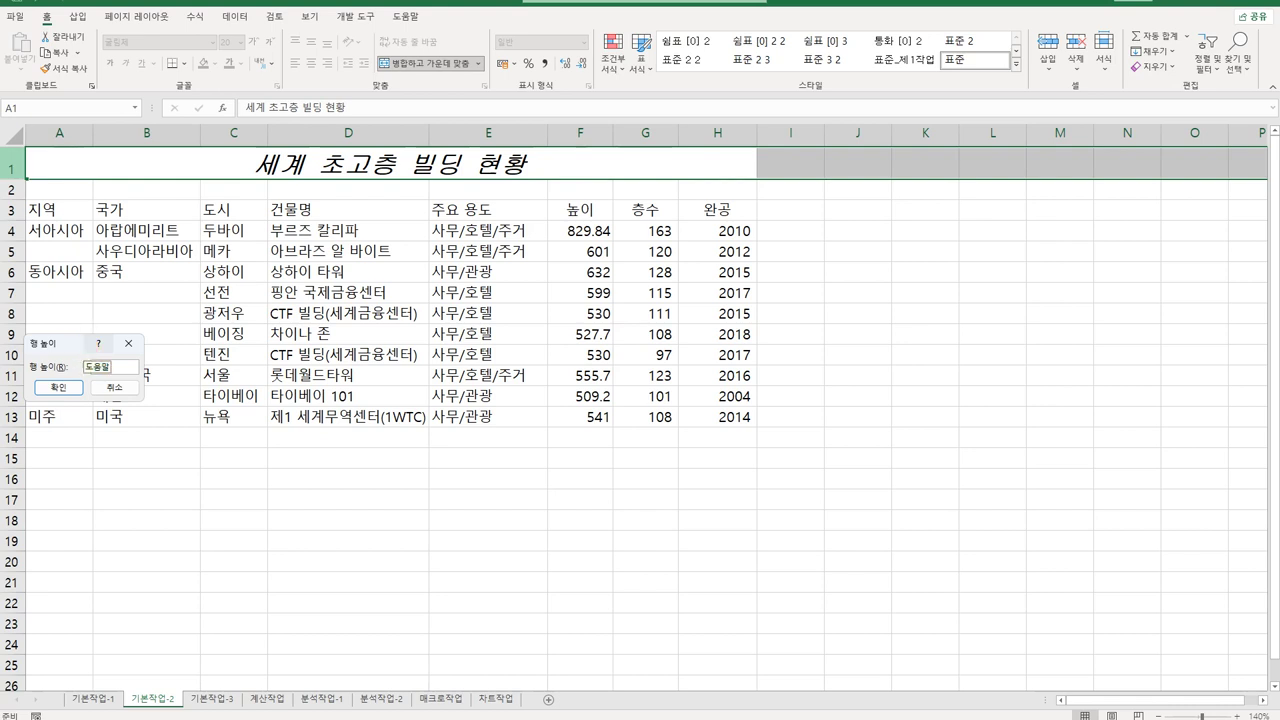
key("Return")
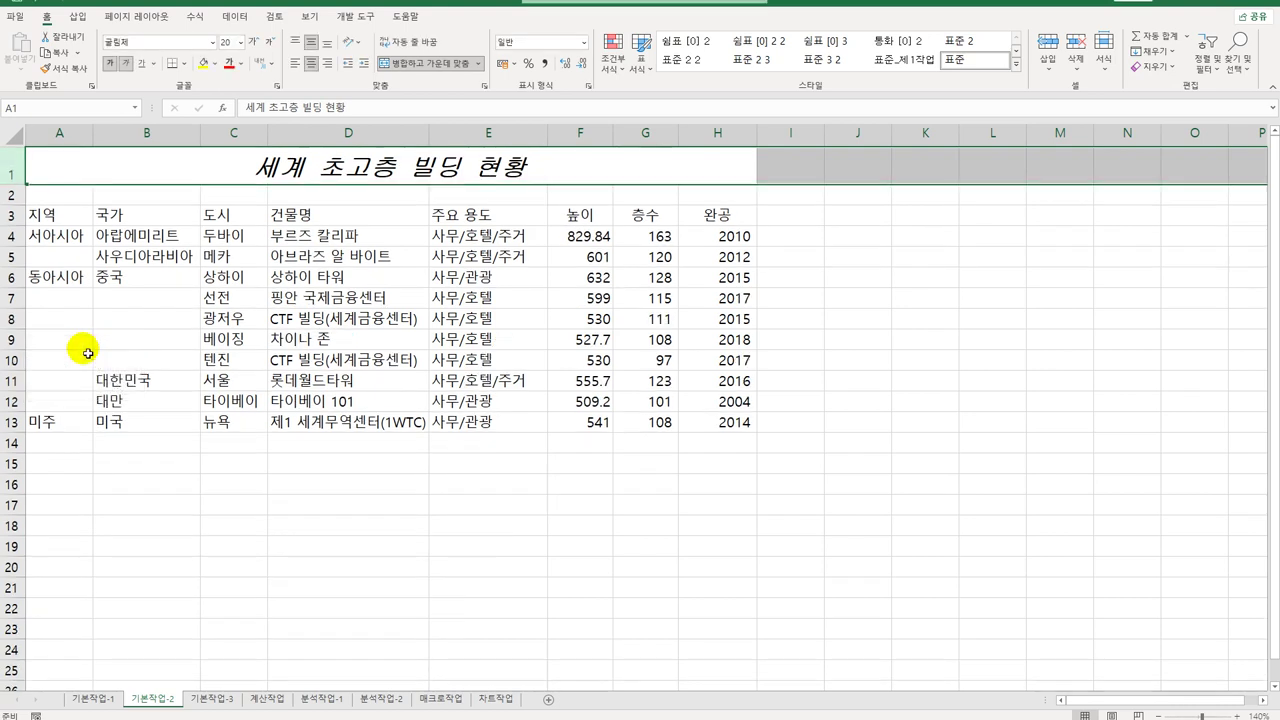
Step: Insert the special character ♠ at the start of the title text in A1
left_click(260, 170)
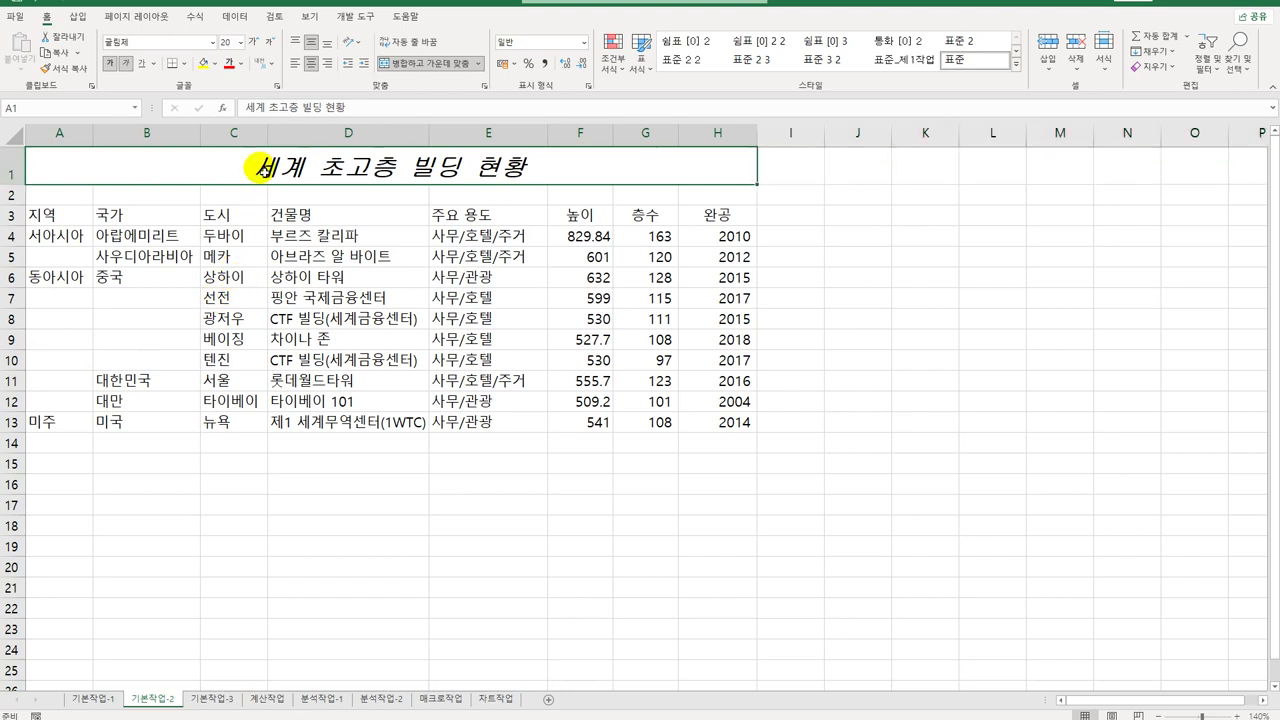
double_click(258, 170)
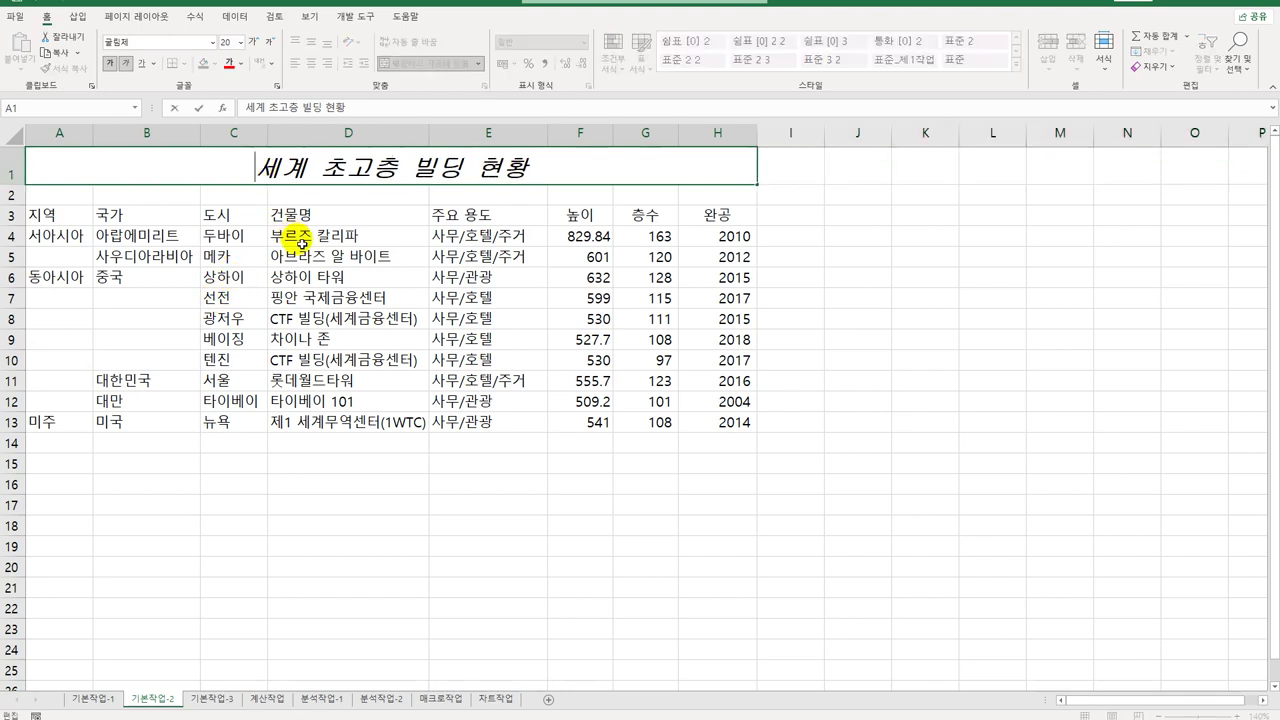
type("a")
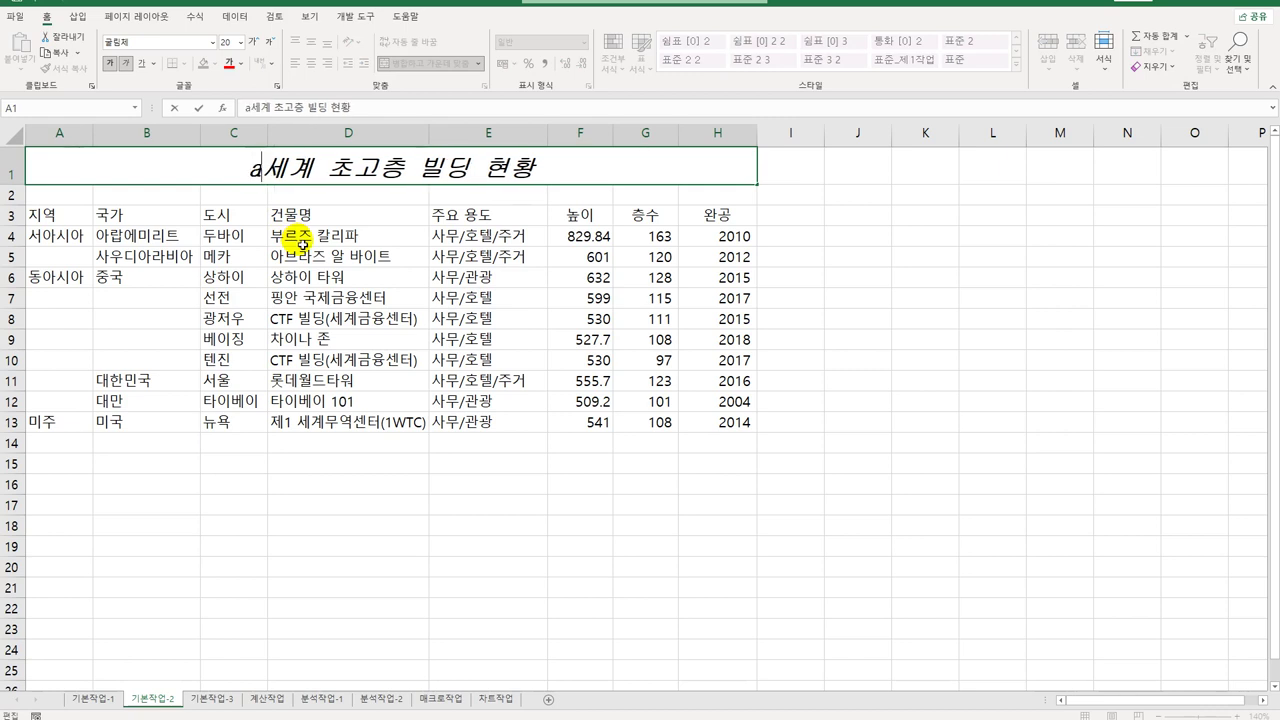
key("BackSpace")
type("ㅁ")
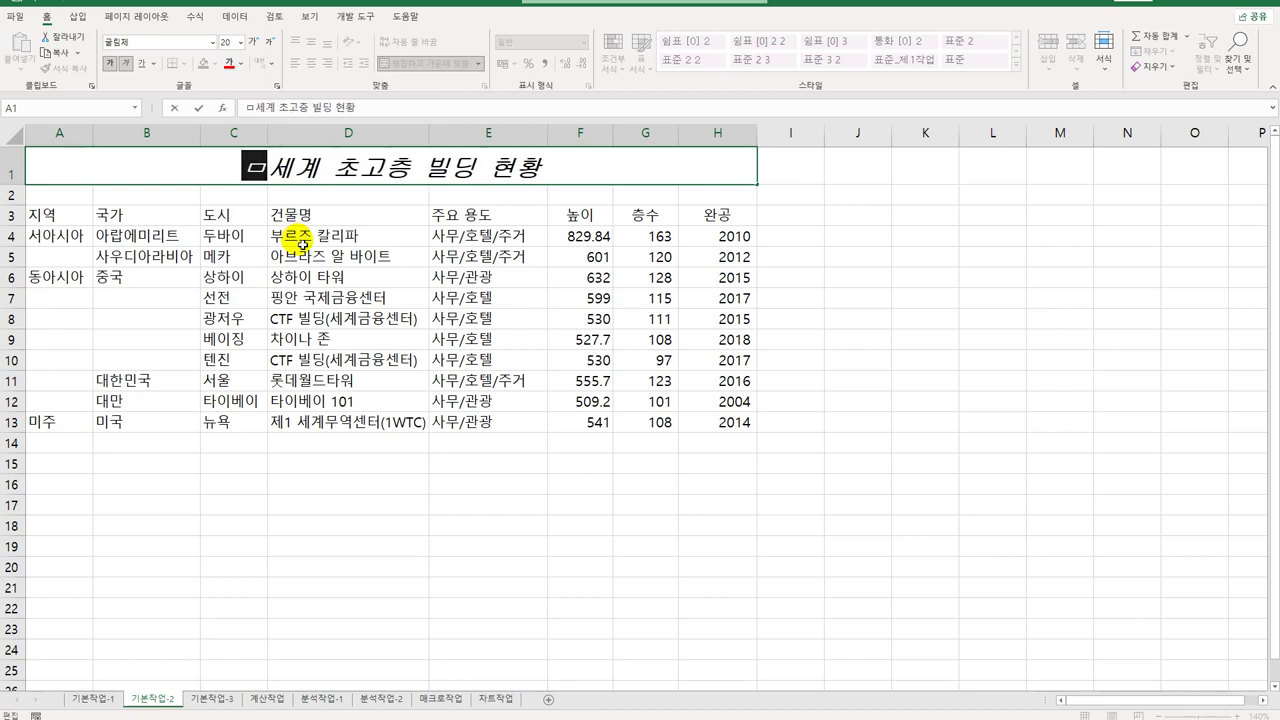
key("Hangul_Hanja")
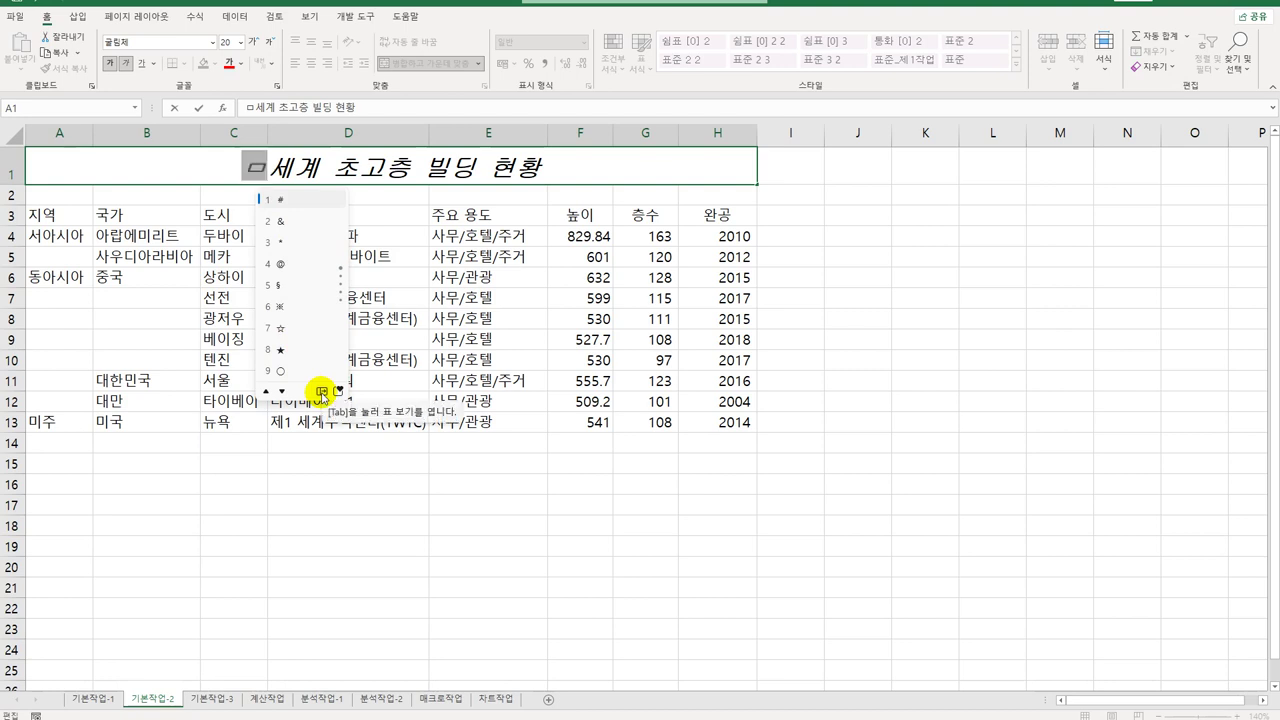
left_click(321, 392)
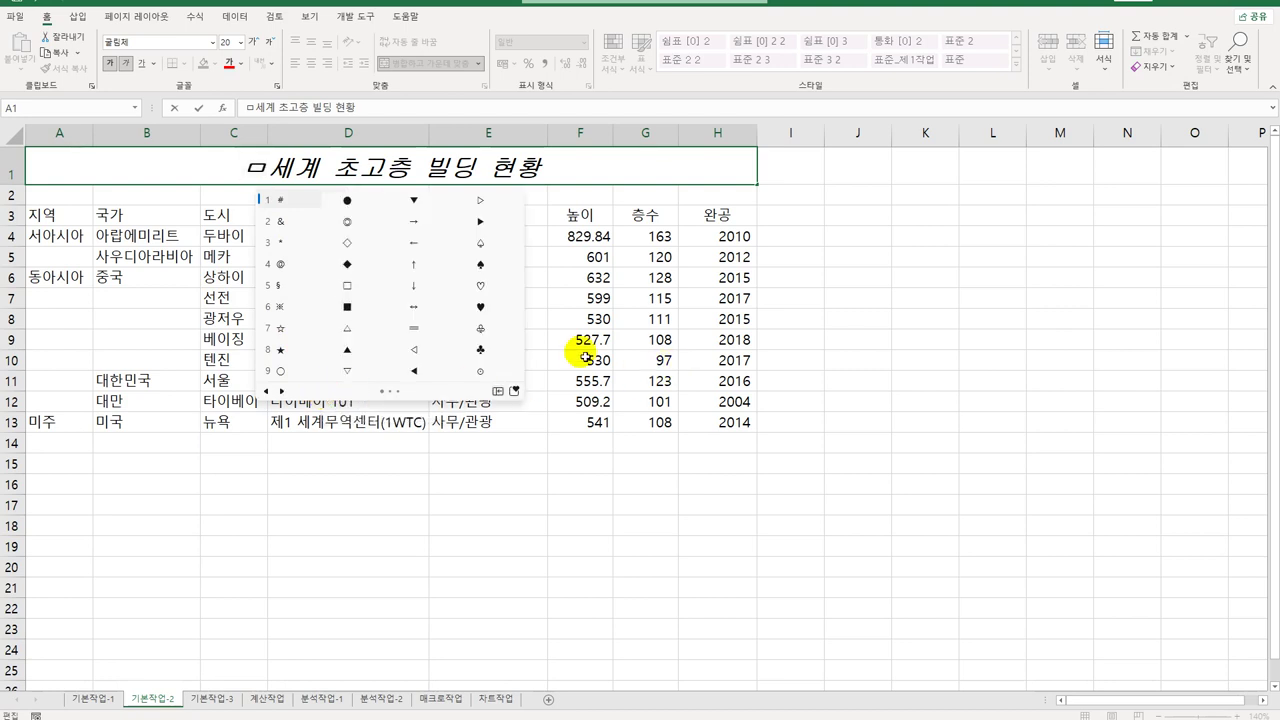
left_click(481, 265)
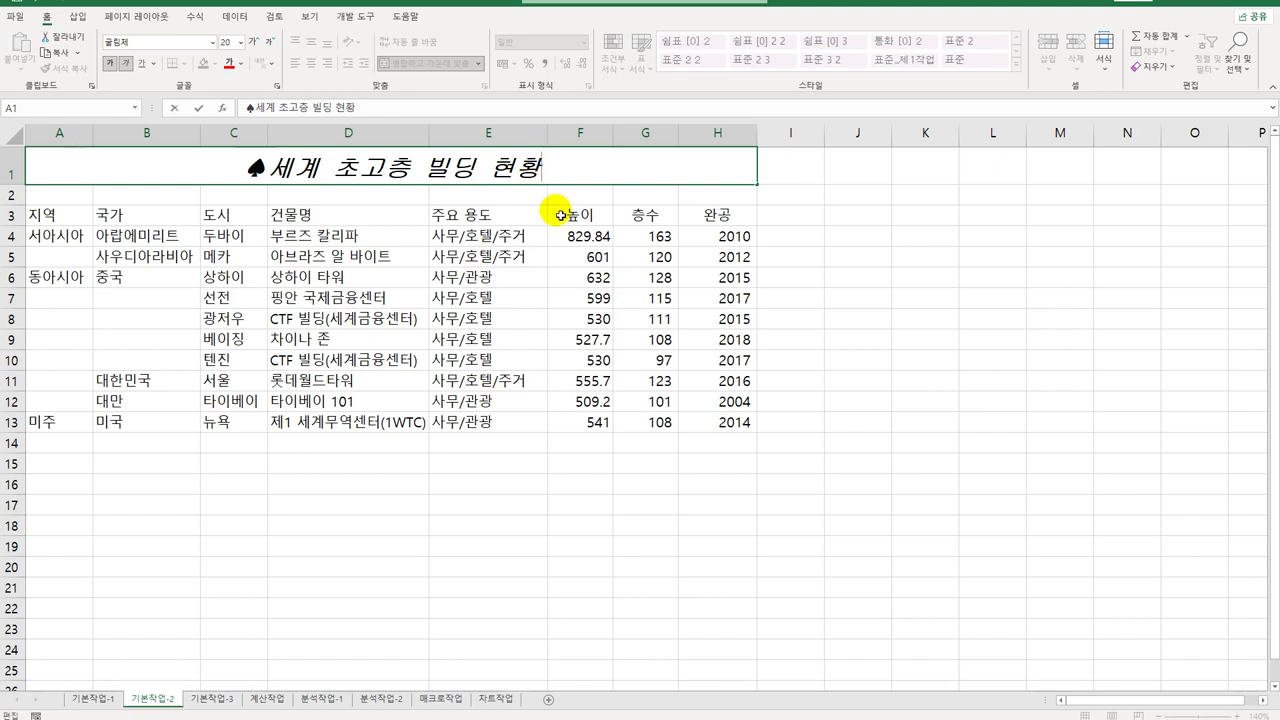
Step: Add the special character ♠ at the end of the title text in A1
type("ㅁ")
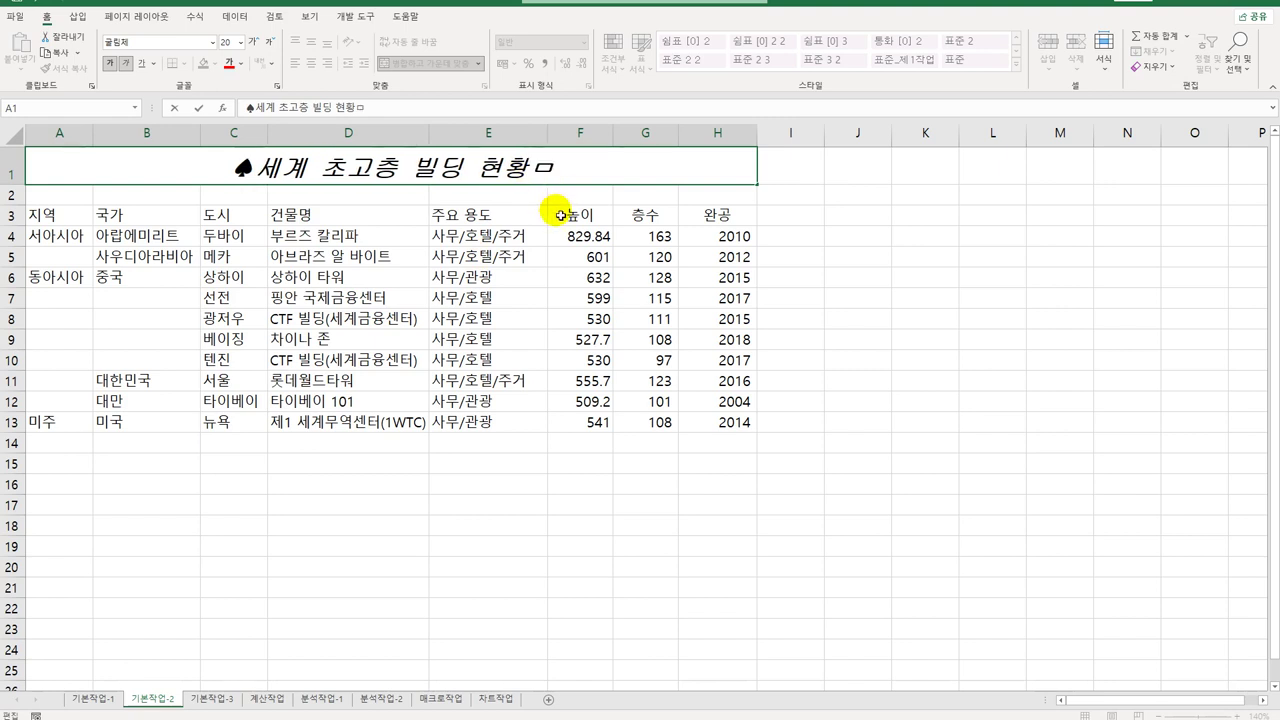
key("Hangul_Hanja")
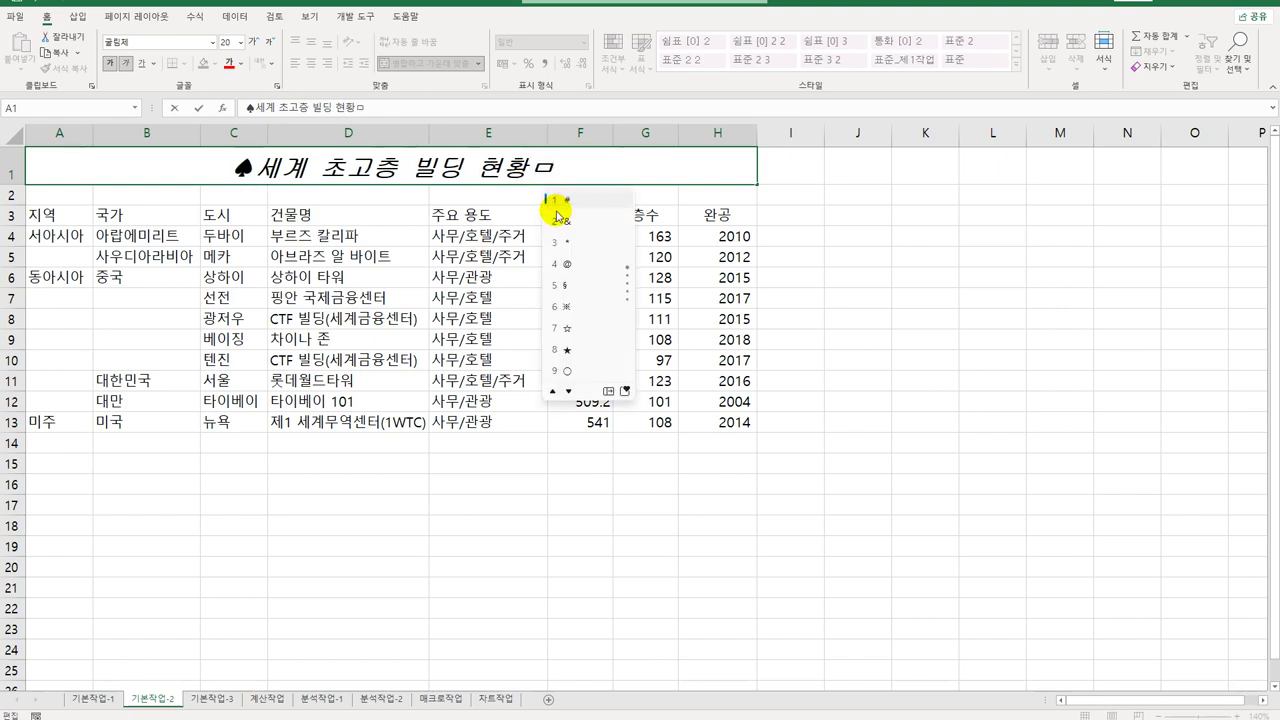
left_click(608, 391)
left_click(776, 272)
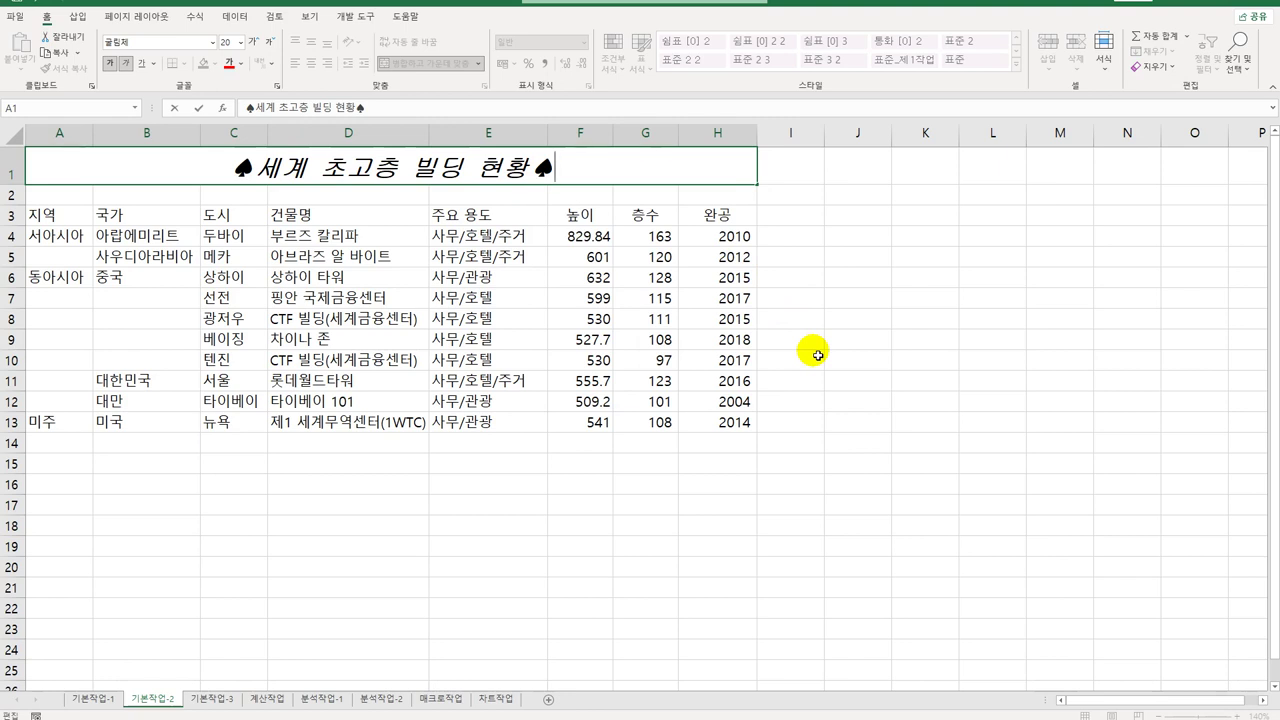
Step: Center-align A3:E13 horizontally, and merge and center the ranges A4:A5, A6:A12 and B6:B10
left_click_drag(73, 218, 453, 426)
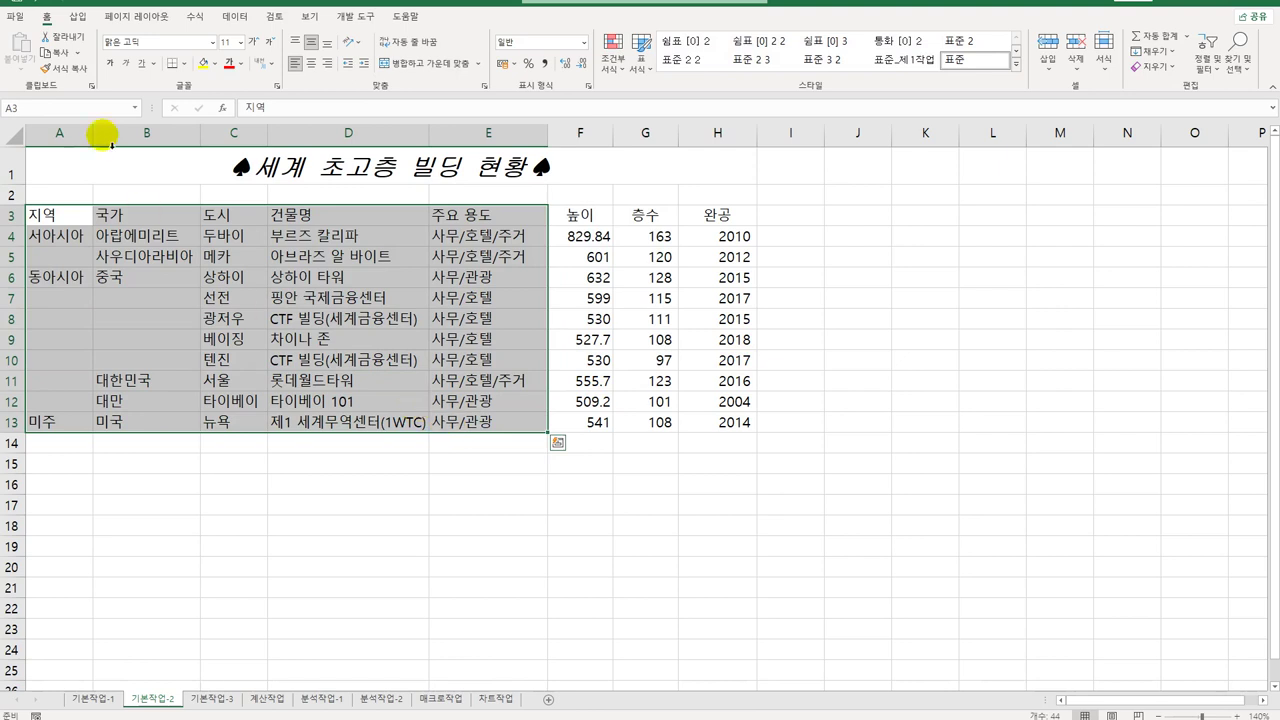
left_click(312, 63)
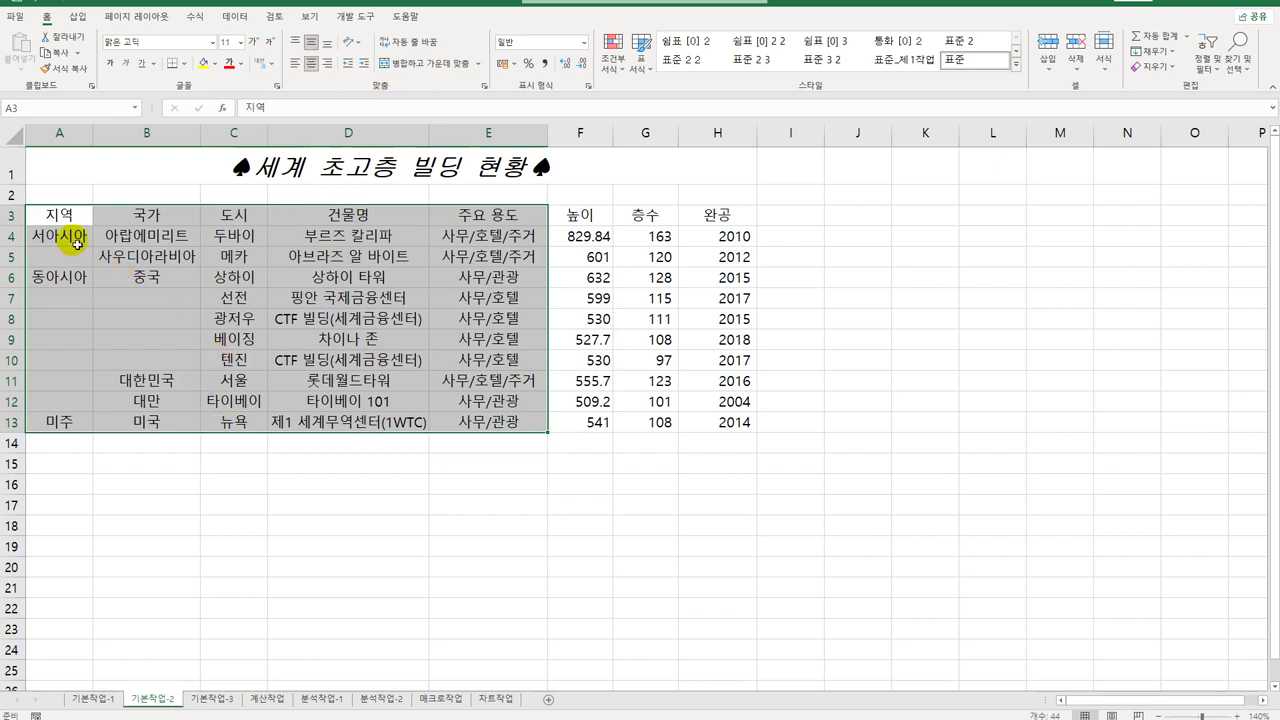
left_click_drag(72, 240, 65, 415)
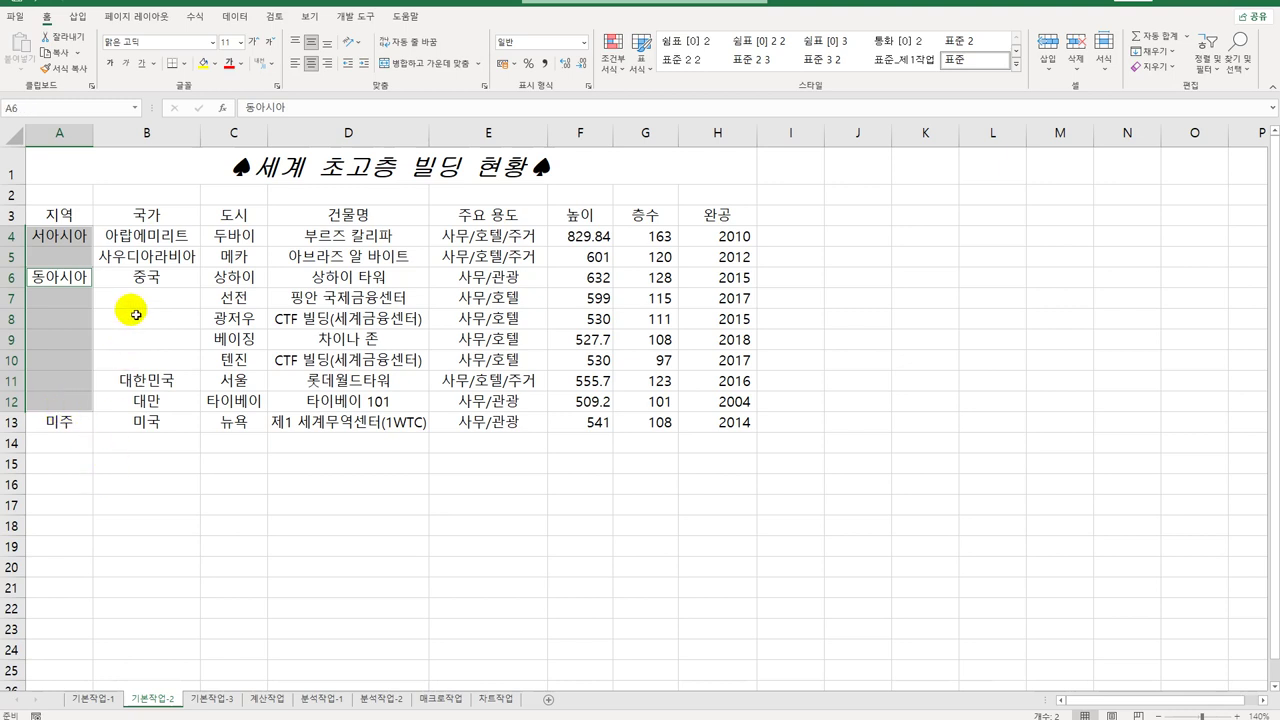
left_click_drag(146, 277, 150, 362)
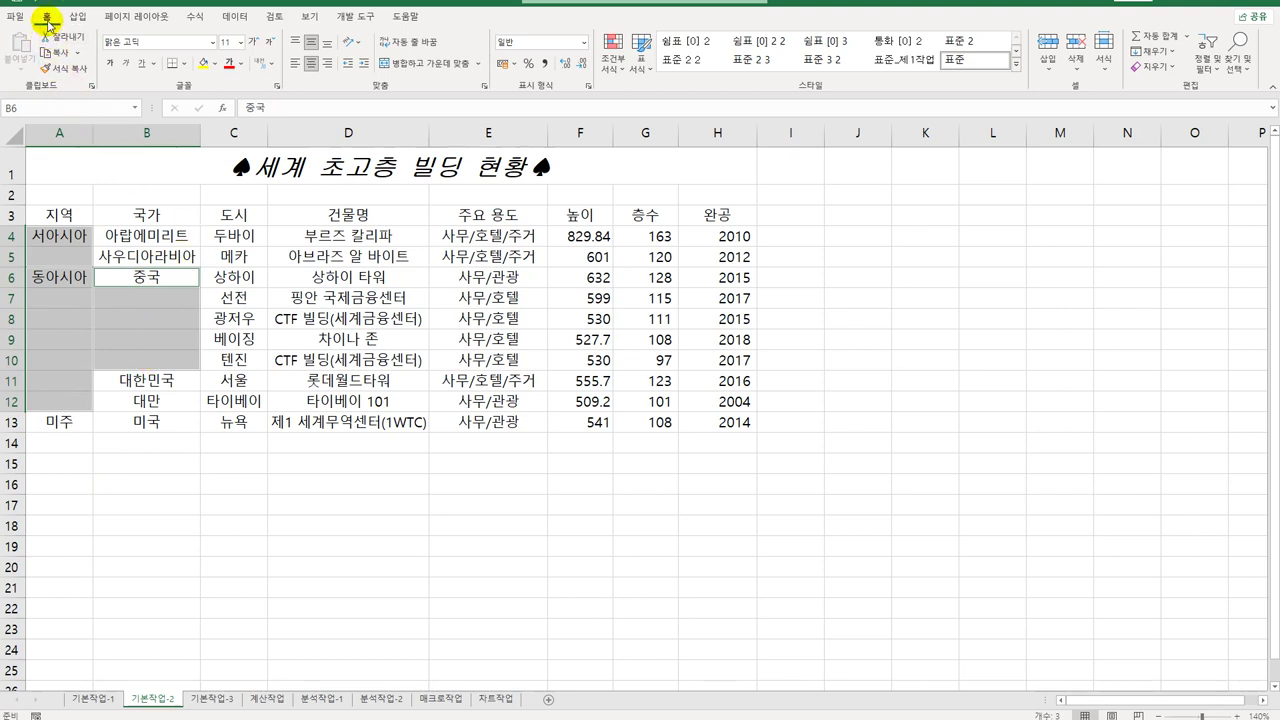
left_click(416, 68)
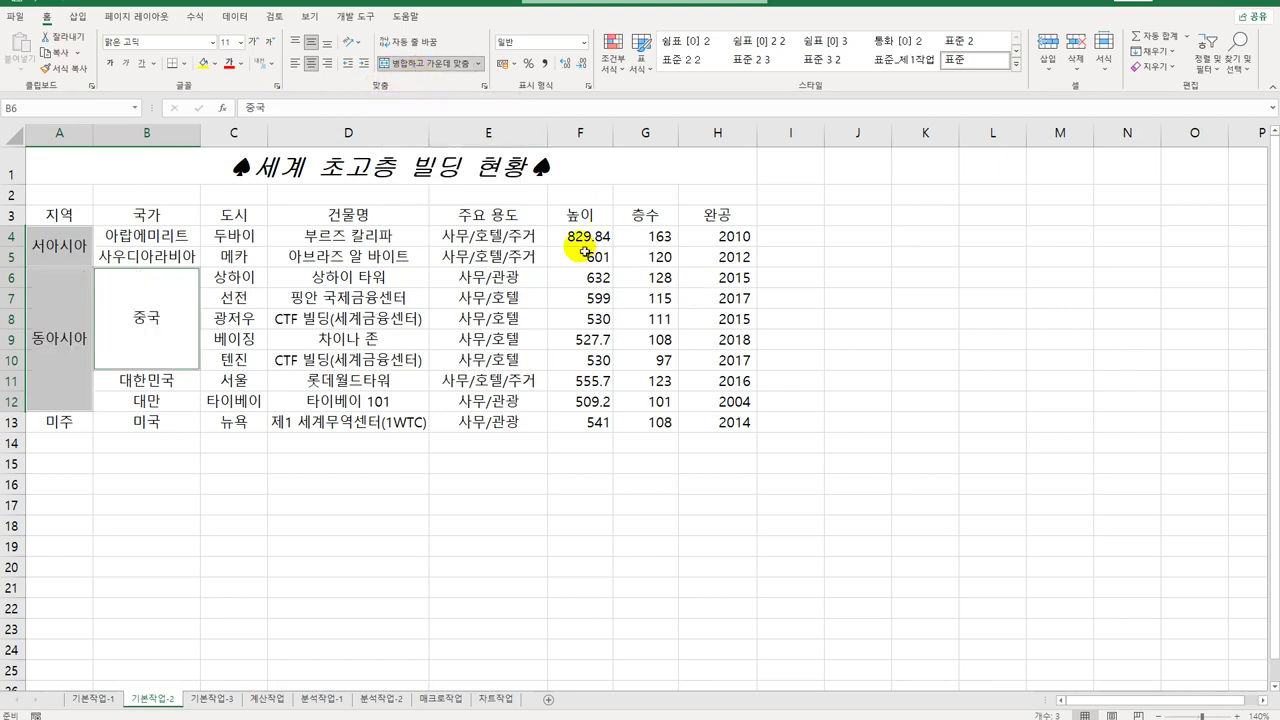
Step: Apply the custom number format 0.0"m" to the heights in F4:F13
left_click_drag(590, 236, 587, 432)
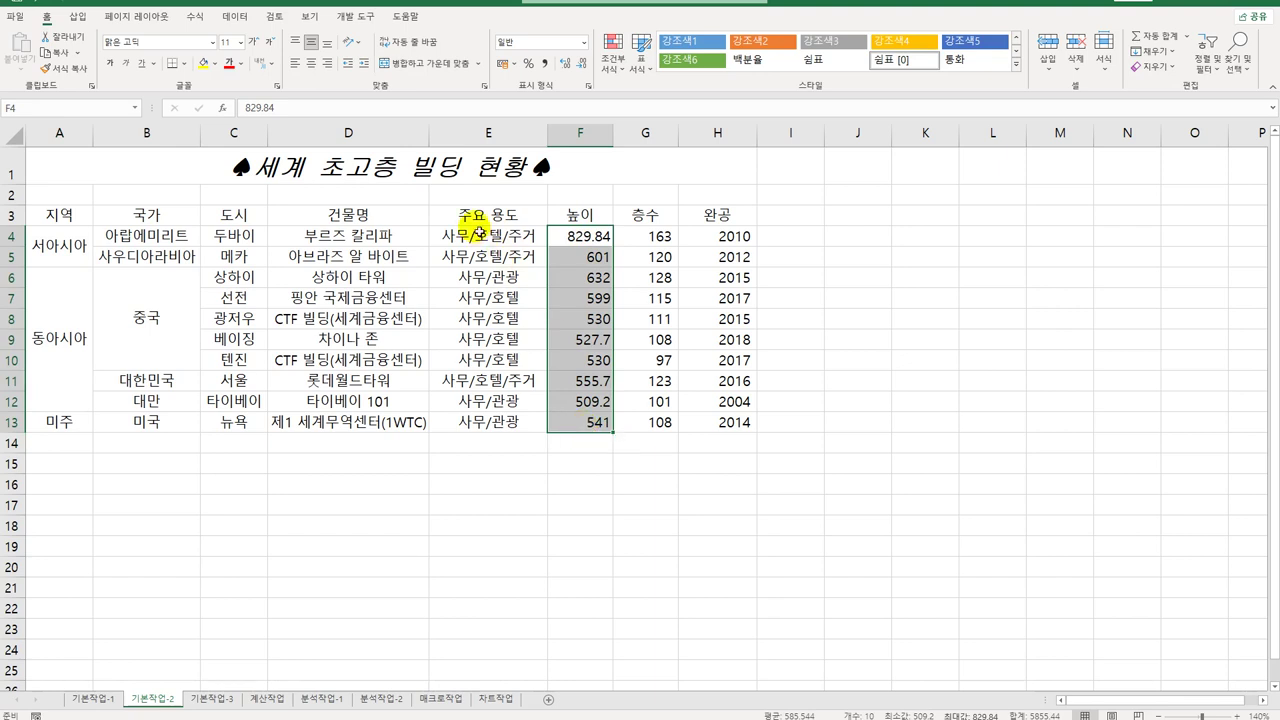
left_click(590, 87)
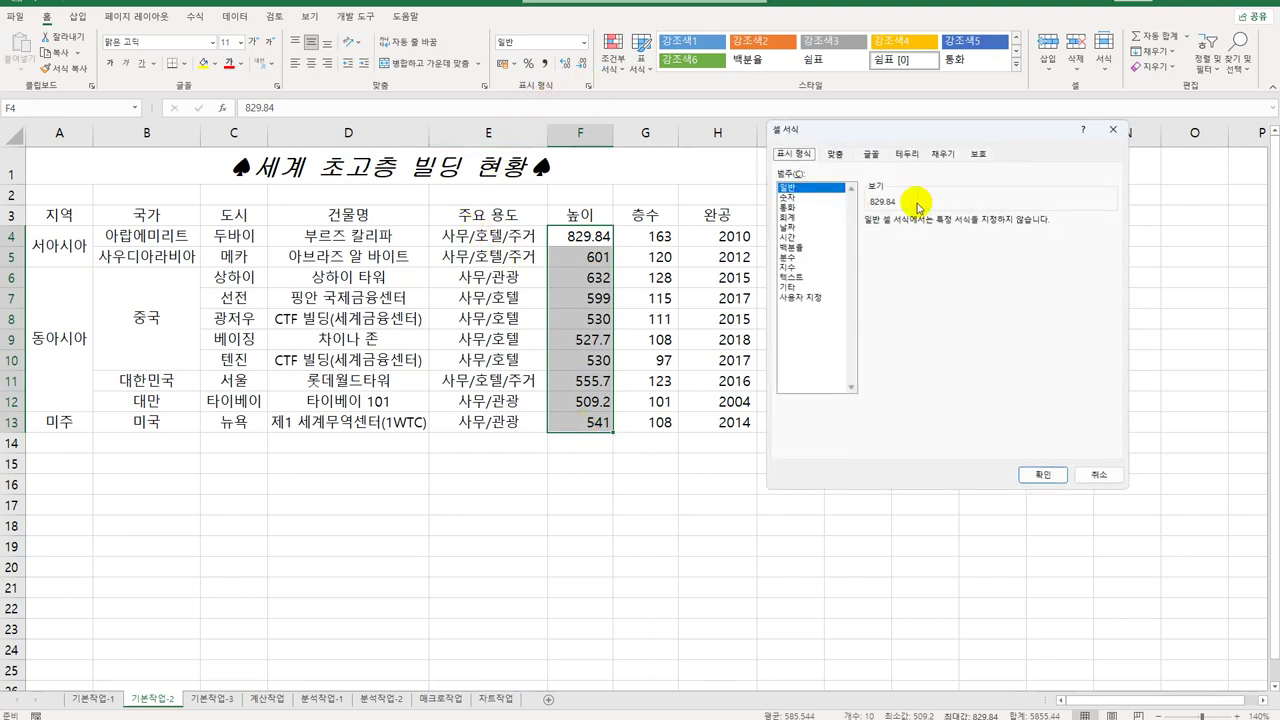
left_click_drag(963, 126, 995, 154)
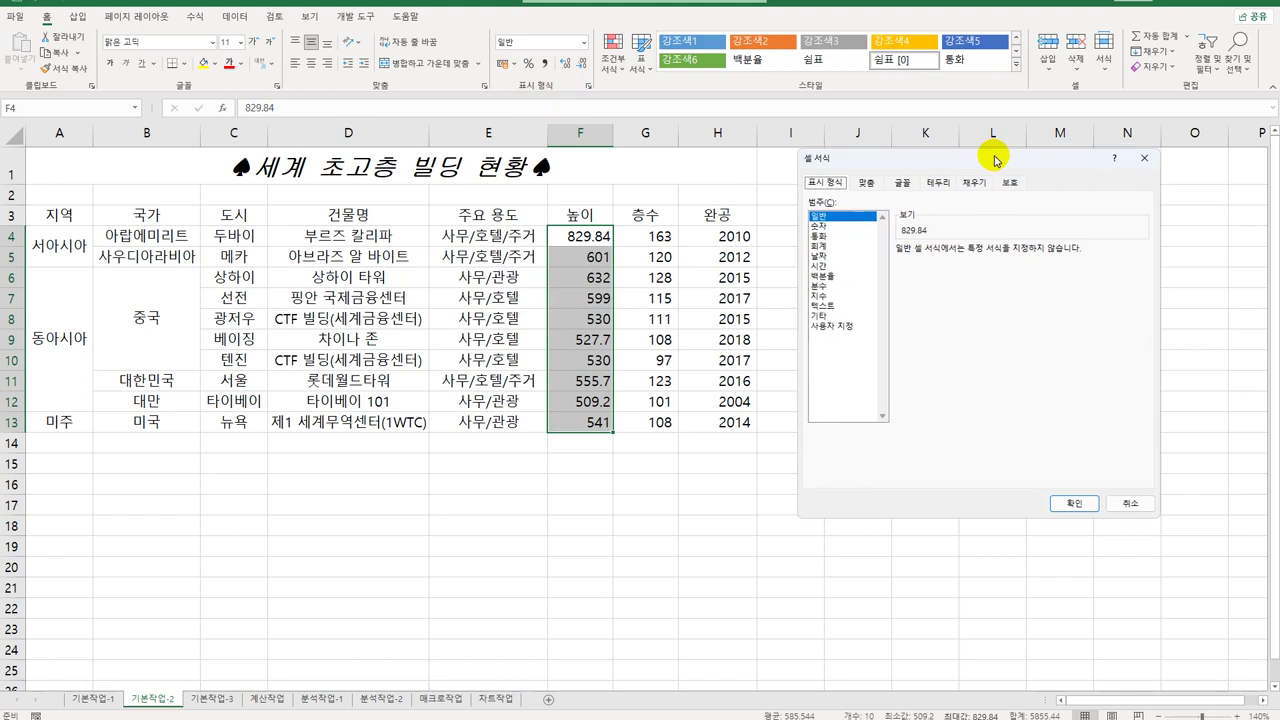
left_click(846, 326)
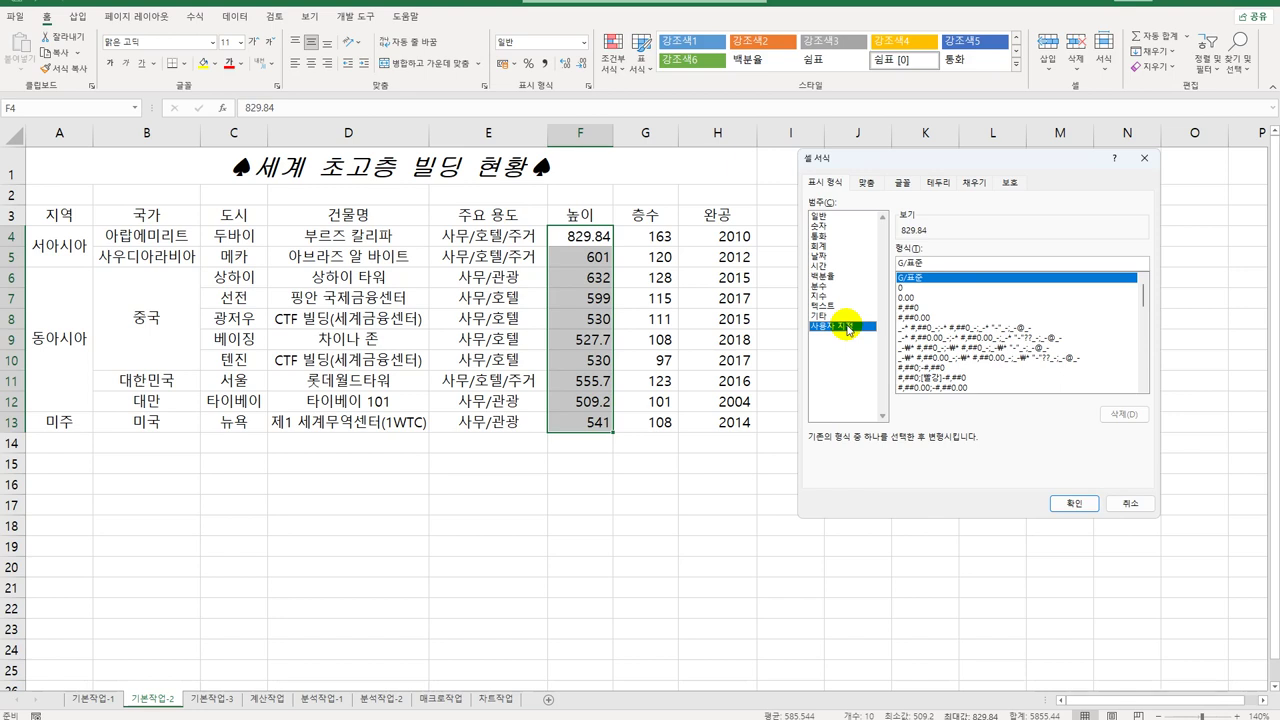
double_click(944, 262)
type("0")
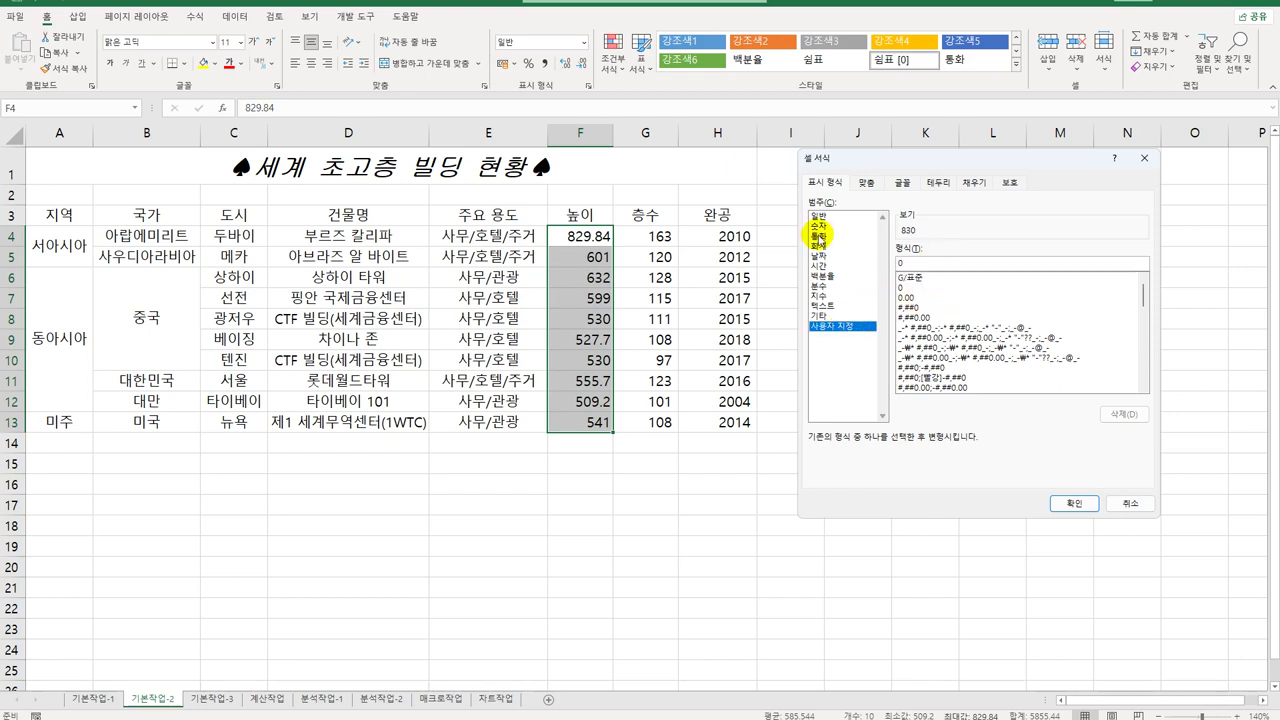
type(".0\"m")
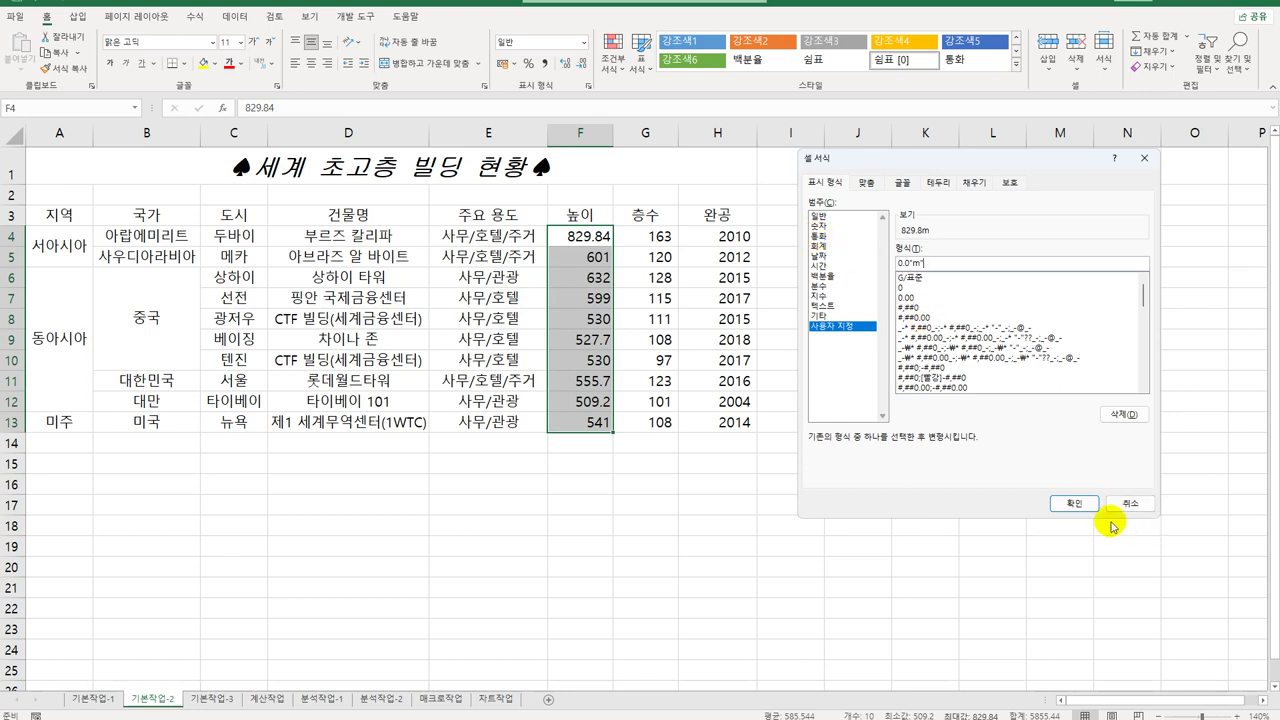
left_click(1078, 504)
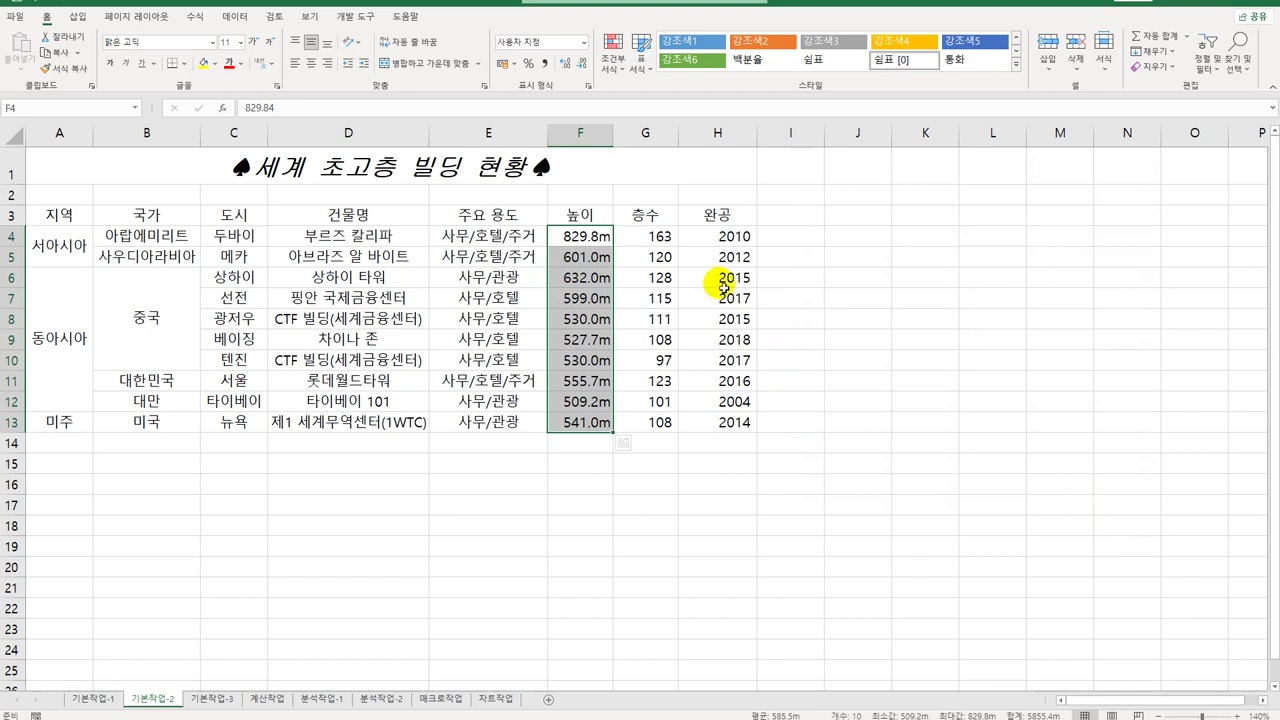
Step: Apply the custom number format 0년 to the completion years in H4:H13
left_click_drag(726, 237, 712, 426)
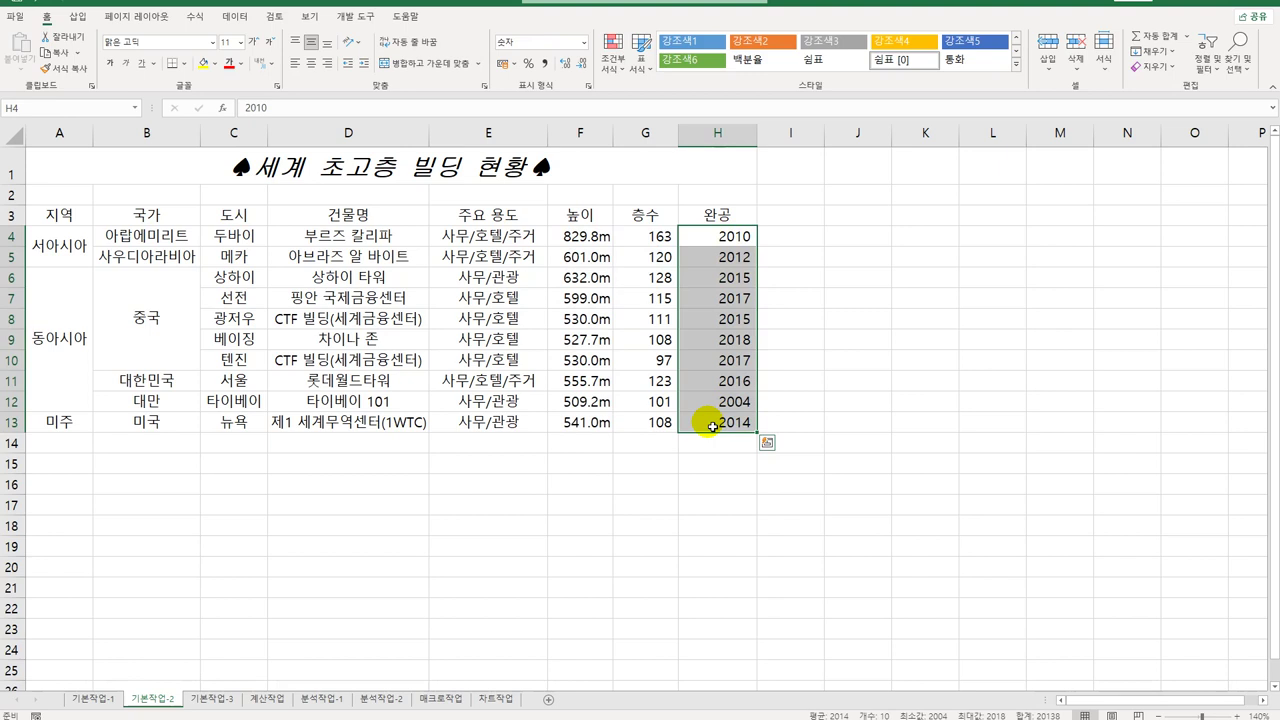
left_click(589, 86)
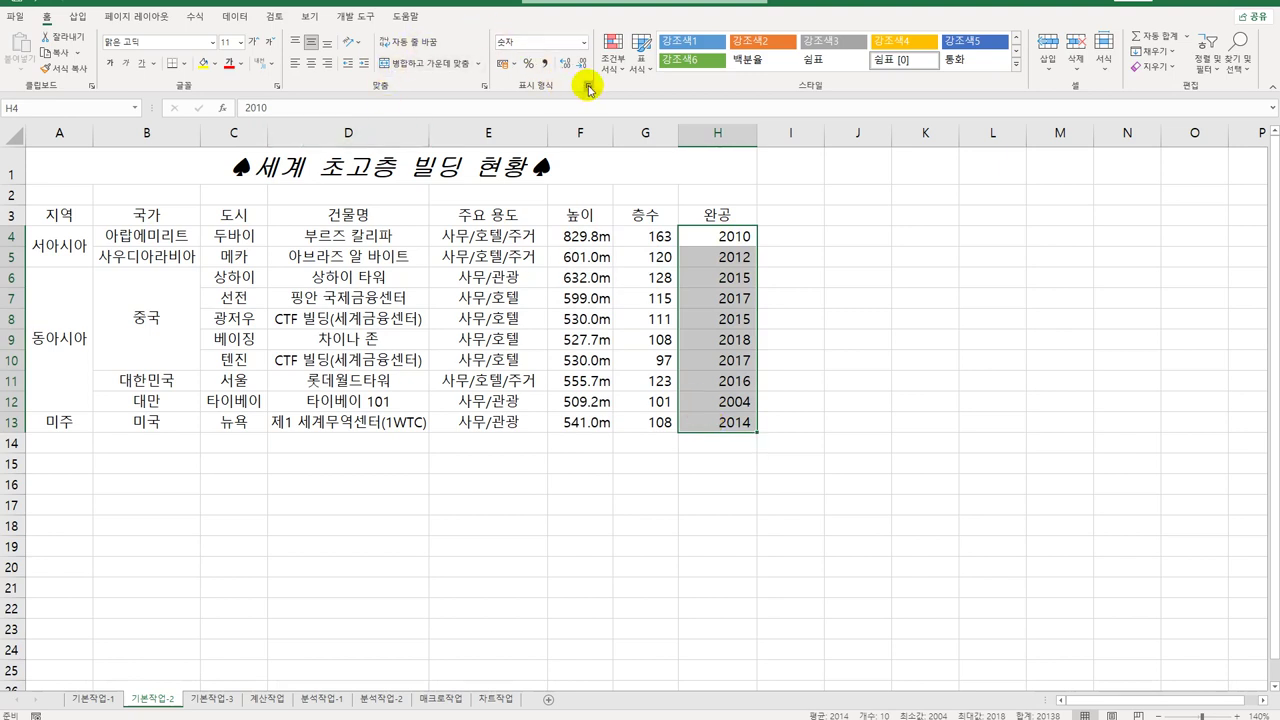
left_click(852, 326)
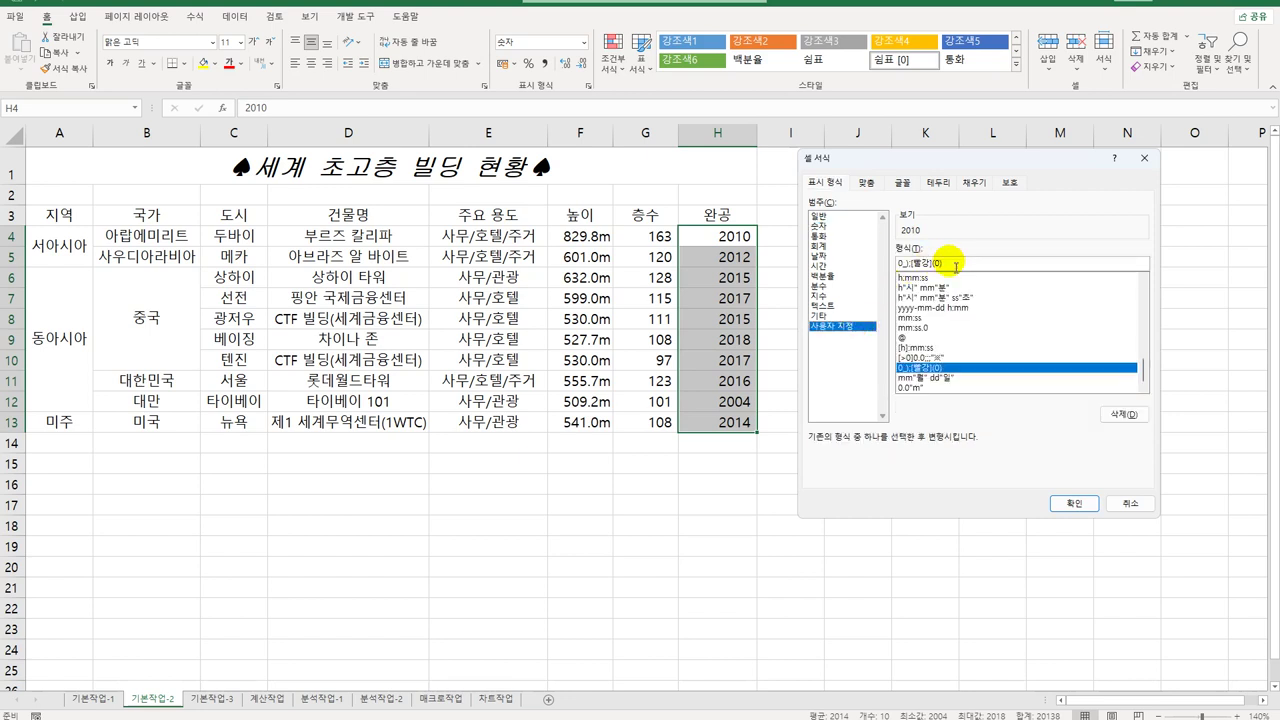
left_click_drag(963, 266, 843, 255)
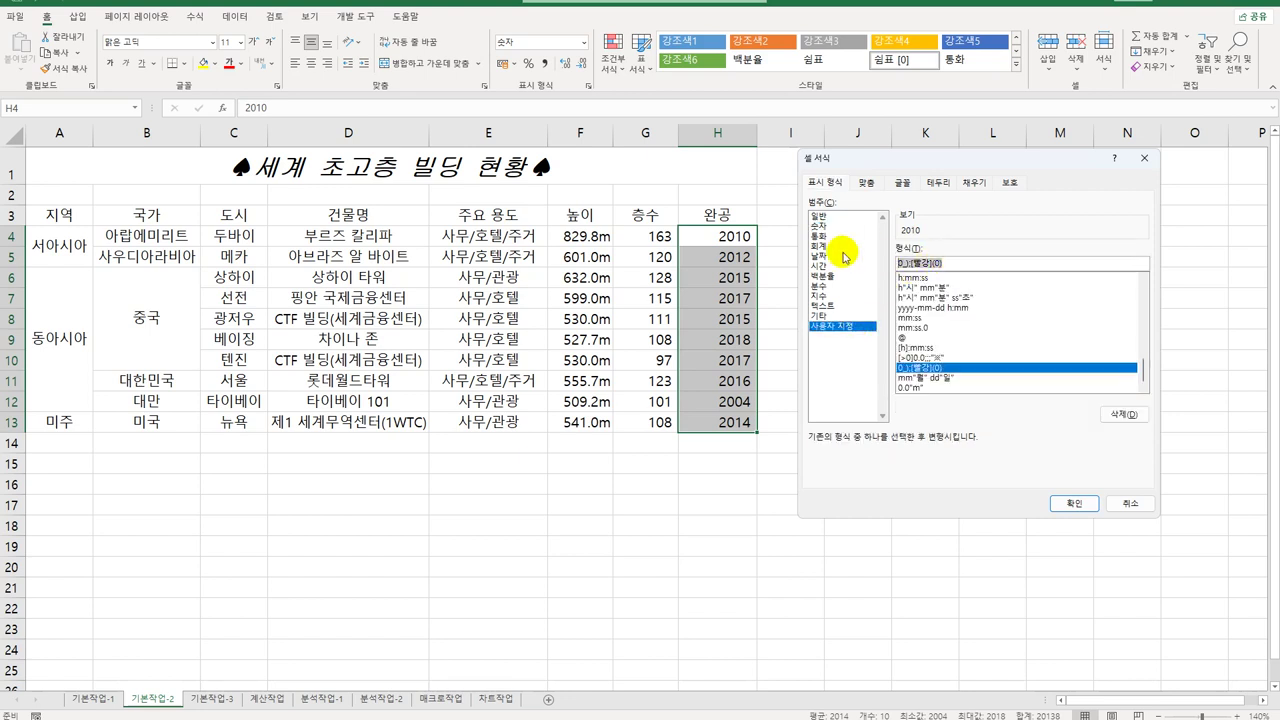
type("0")
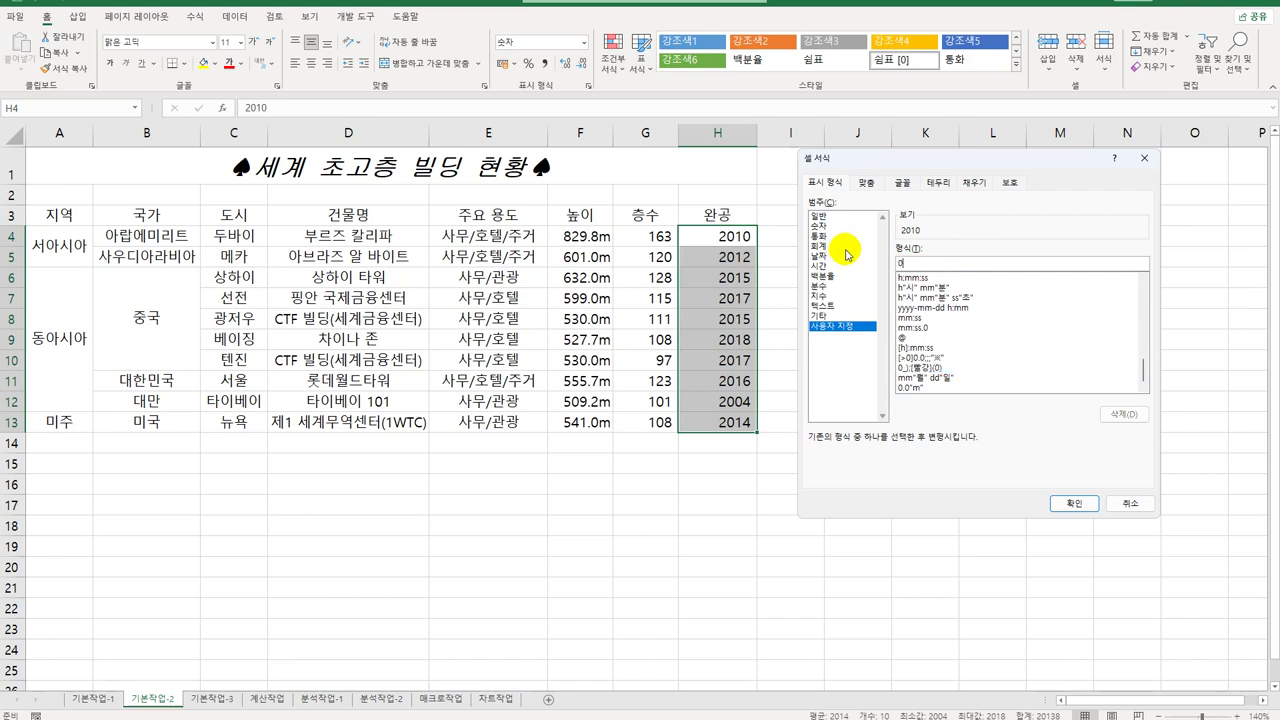
type("ㅇ")
key("BackSpace")
type("년")
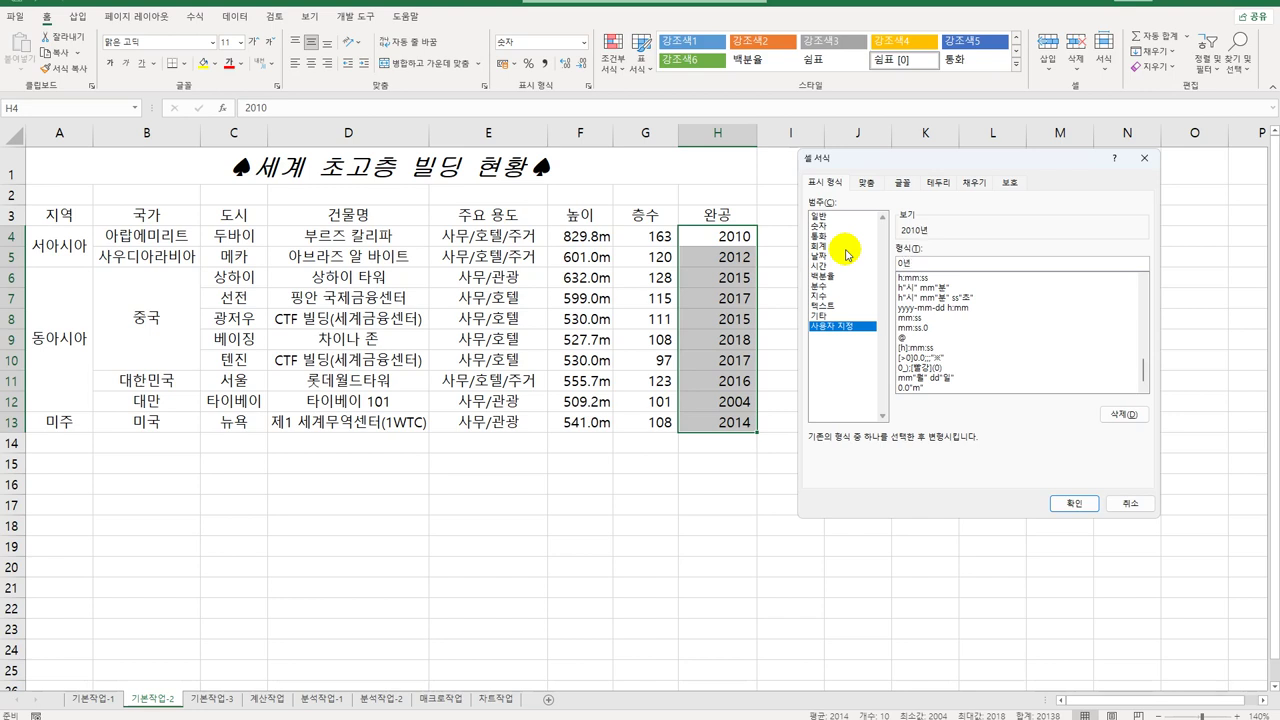
left_click(1073, 503)
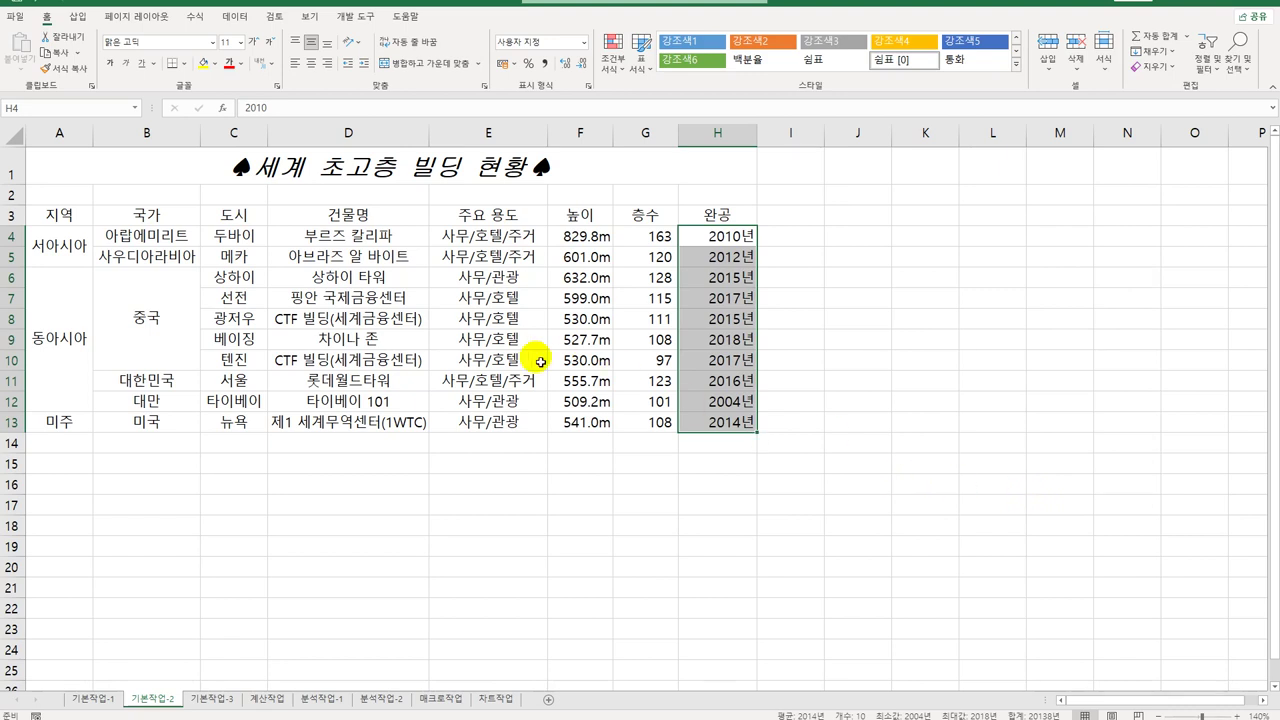
Step: Apply the 강조색4 cell style to the header row A3:H3
left_click(60, 221)
left_click_drag(708, 231, 724, 219)
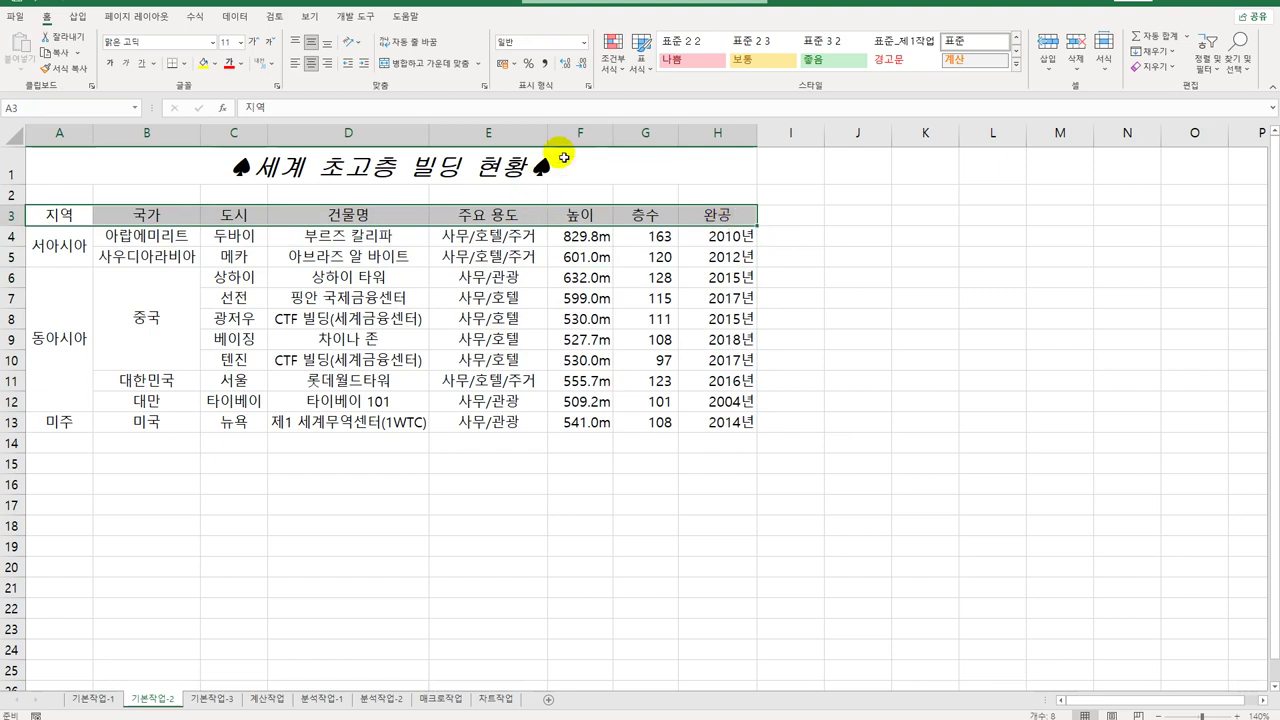
left_click(1015, 63)
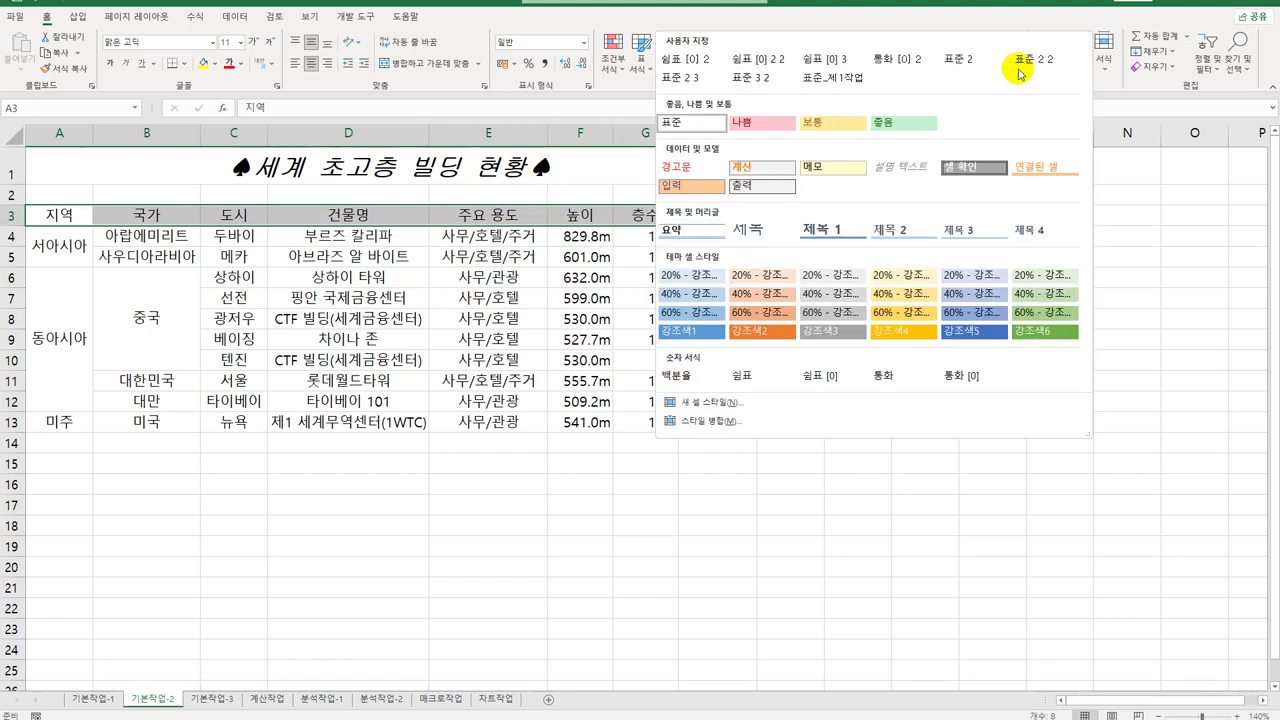
left_click(878, 333)
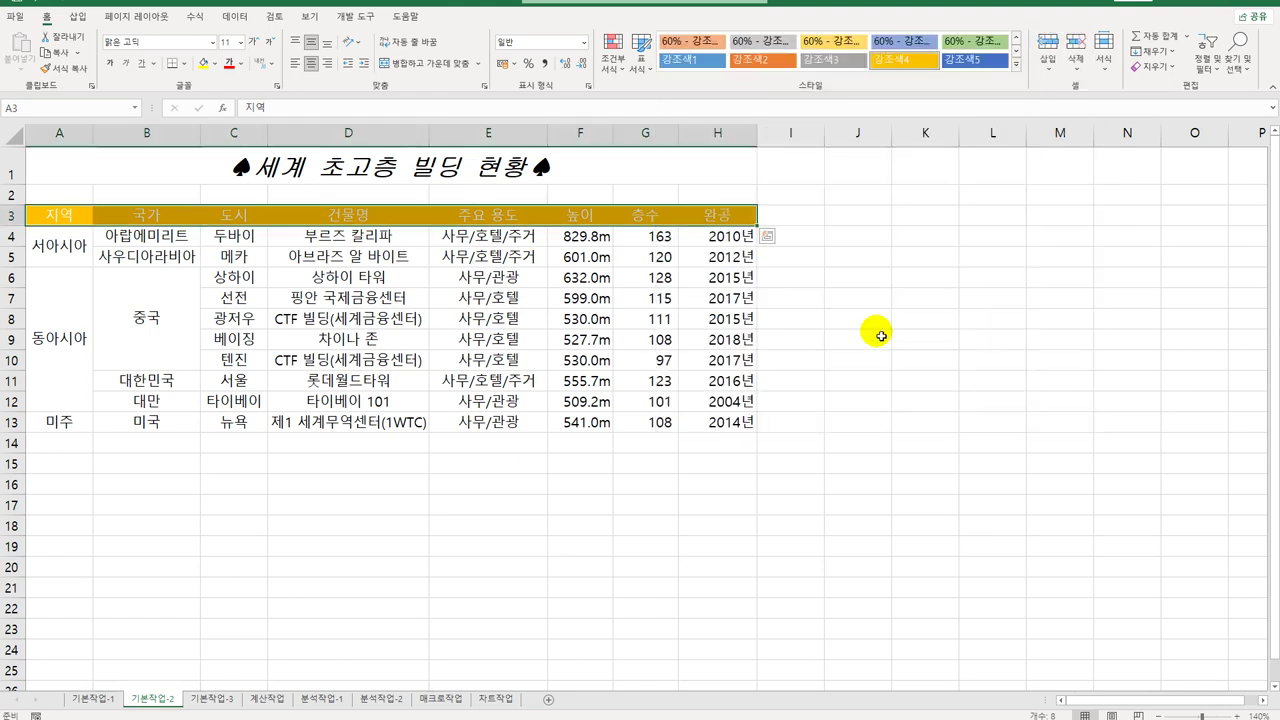
Step: Apply all borders to the whole table A3:H13
left_click_drag(55, 215, 709, 433)
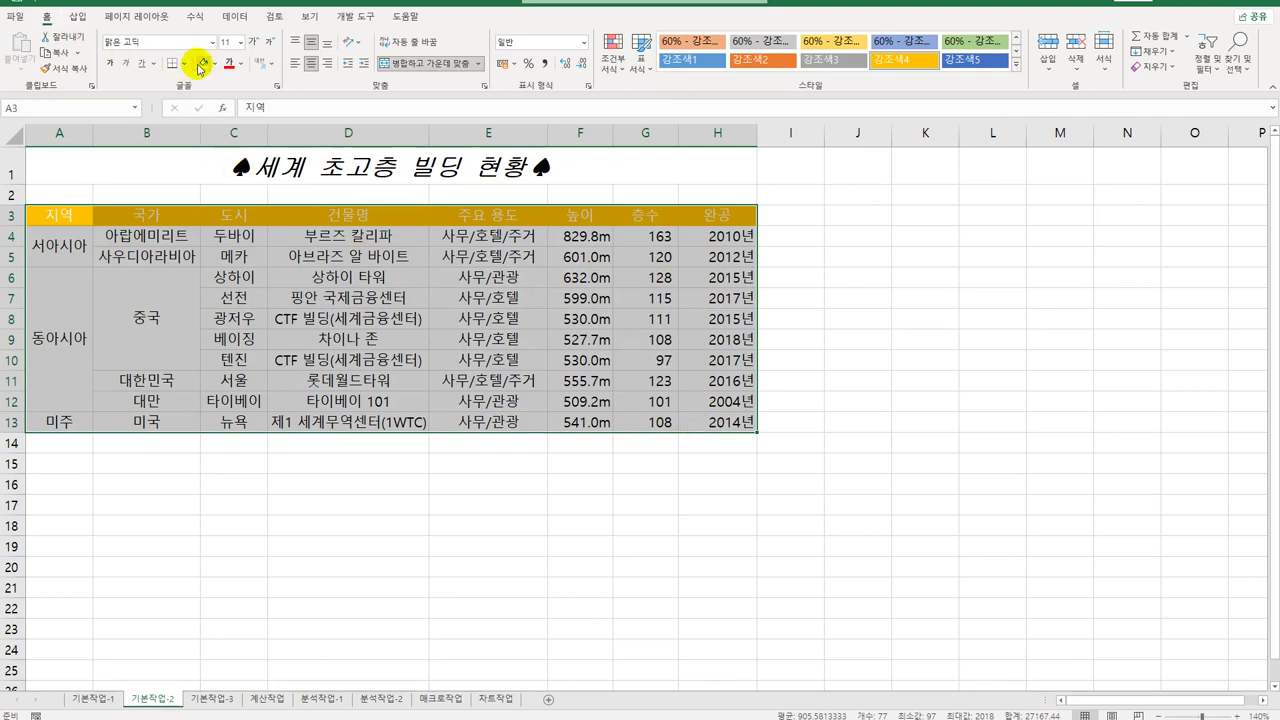
left_click(184, 63)
left_click(205, 198)
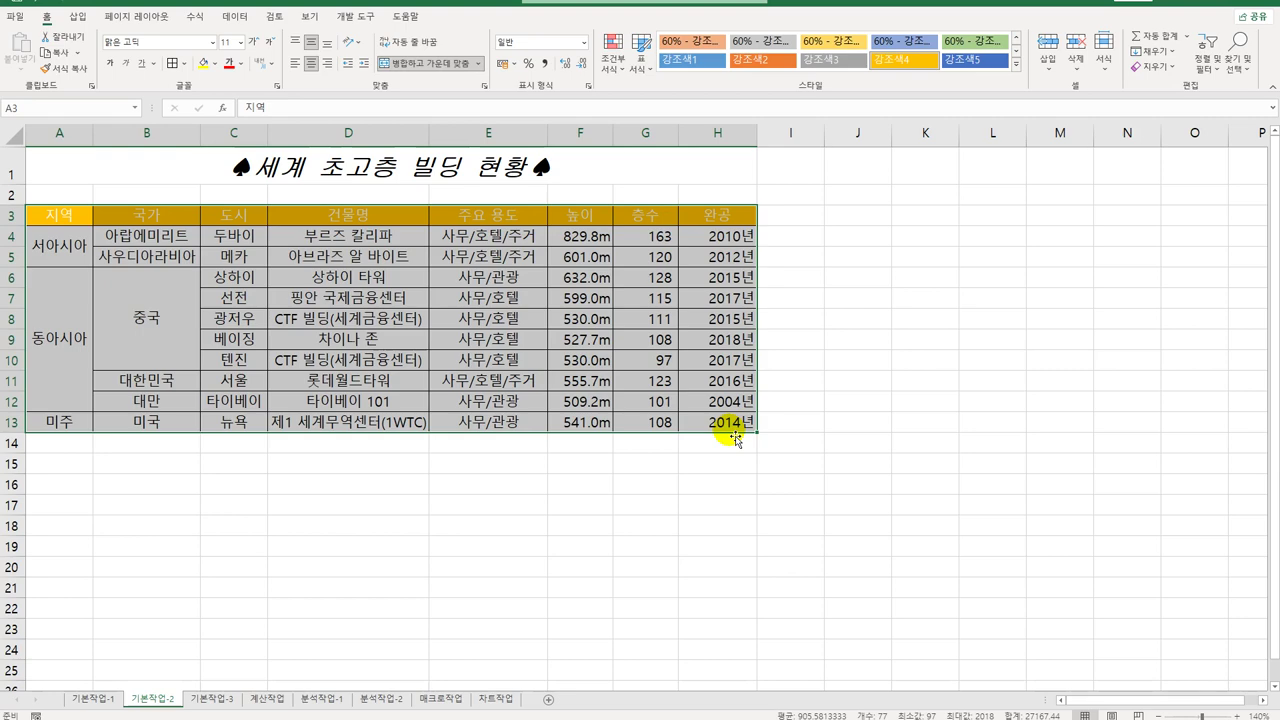
Step: On the 기본작업-3 sheet, copy the 과목ID header to A19 and enter the criteria R* in A20 and P* in A21
left_click(201, 699)
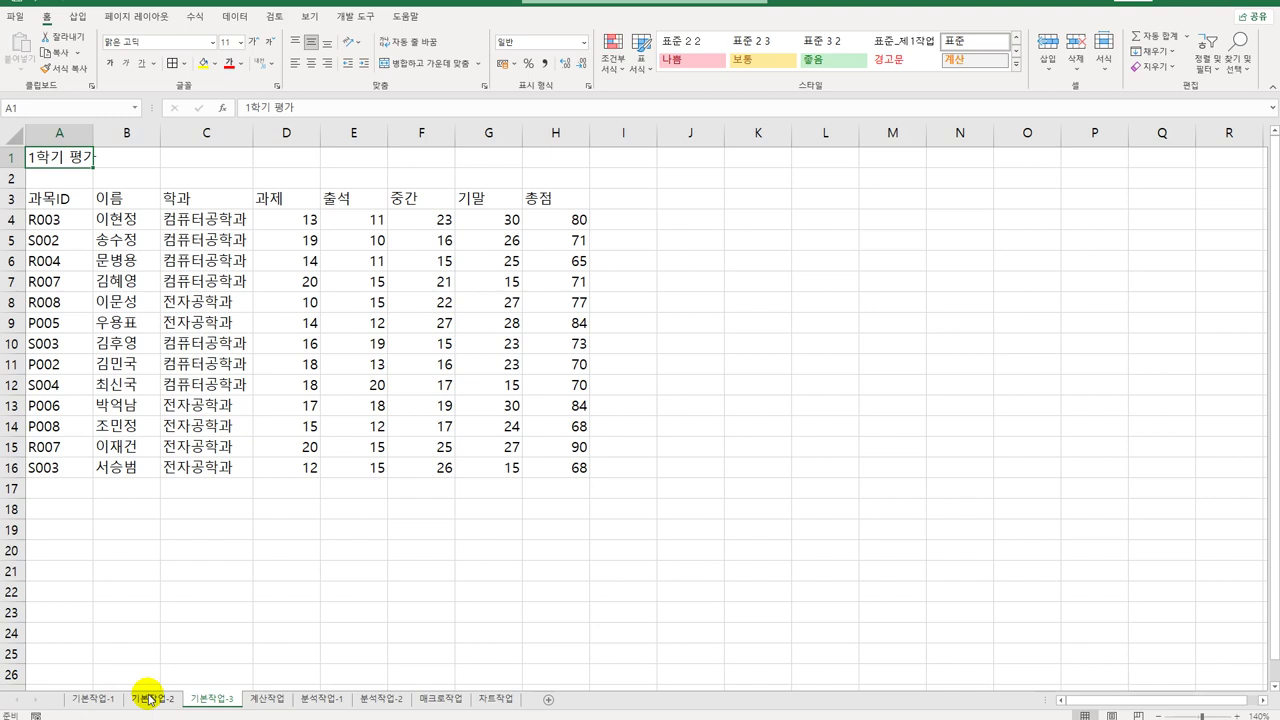
left_click(63, 196)
key("ctrl+c")
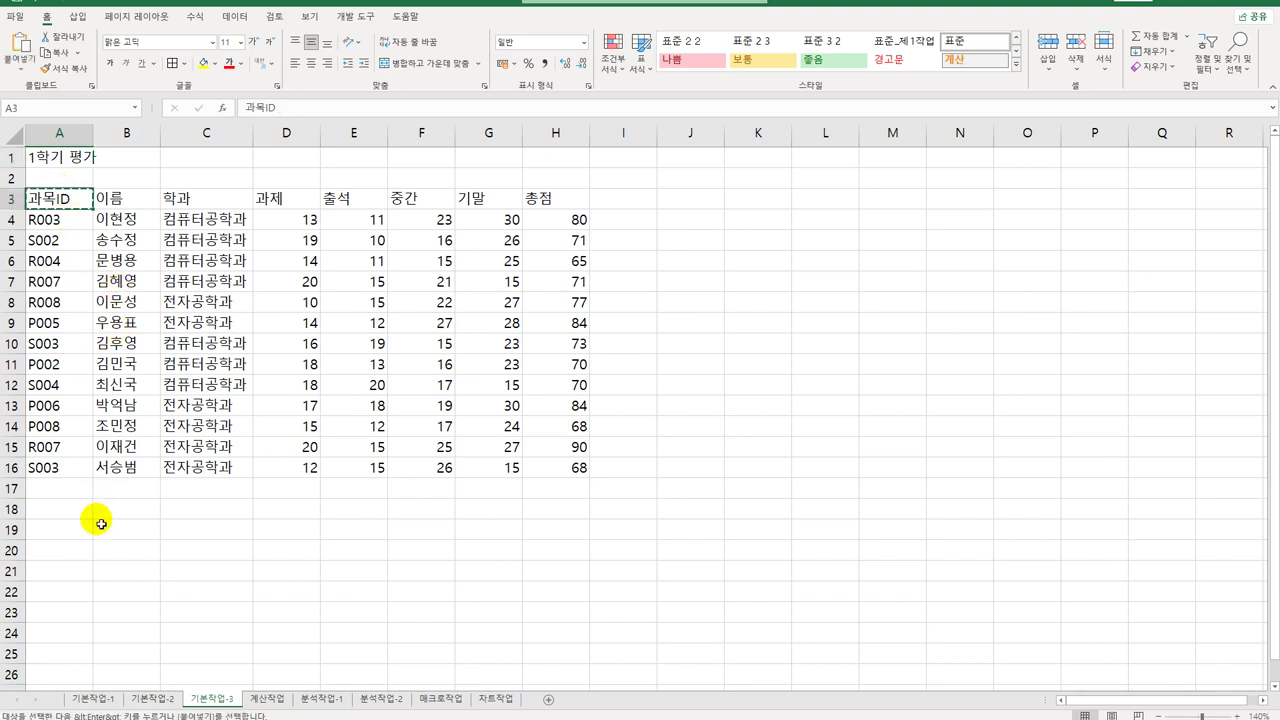
left_click(50, 536)
key("ctrl+v")
left_click(52, 550)
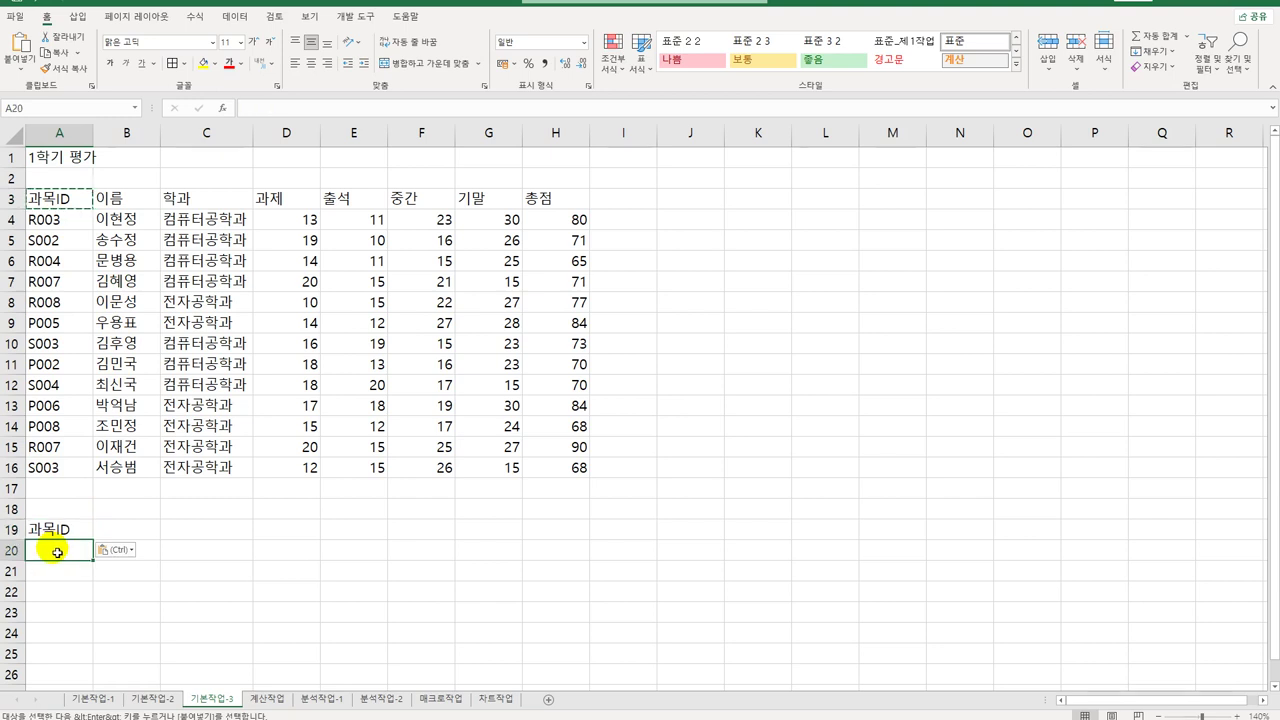
type("R*")
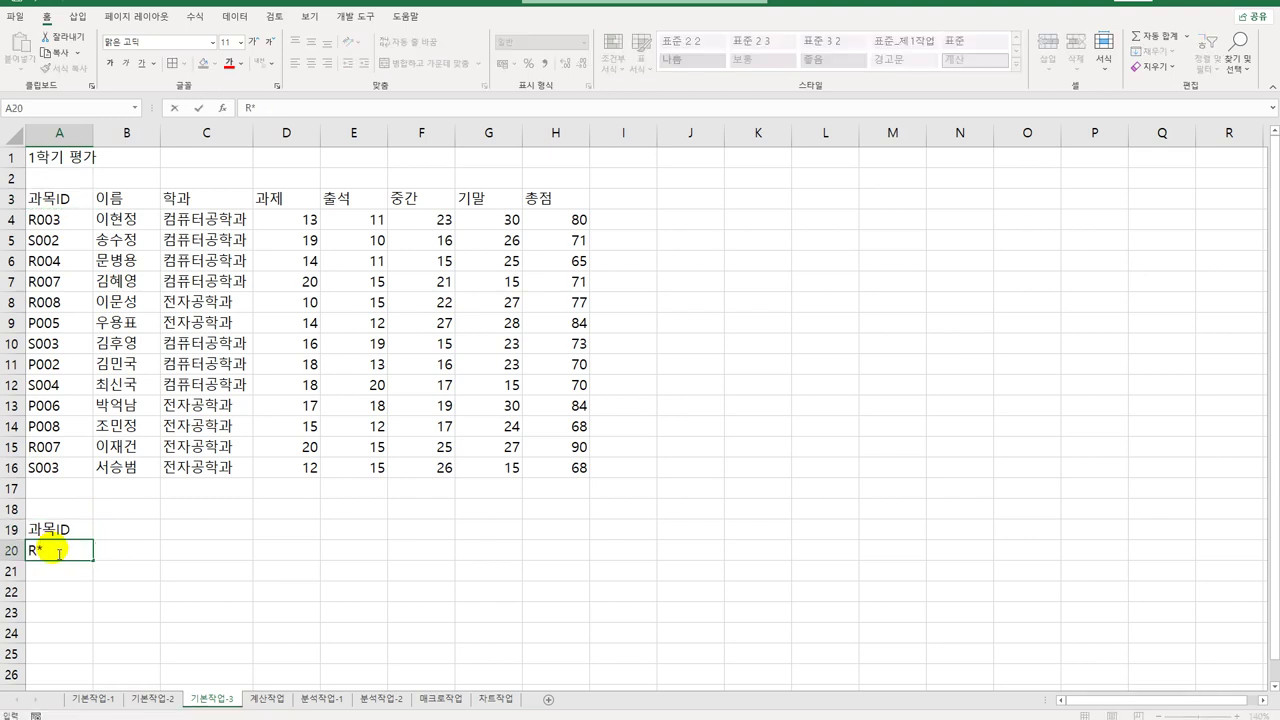
key("Return")
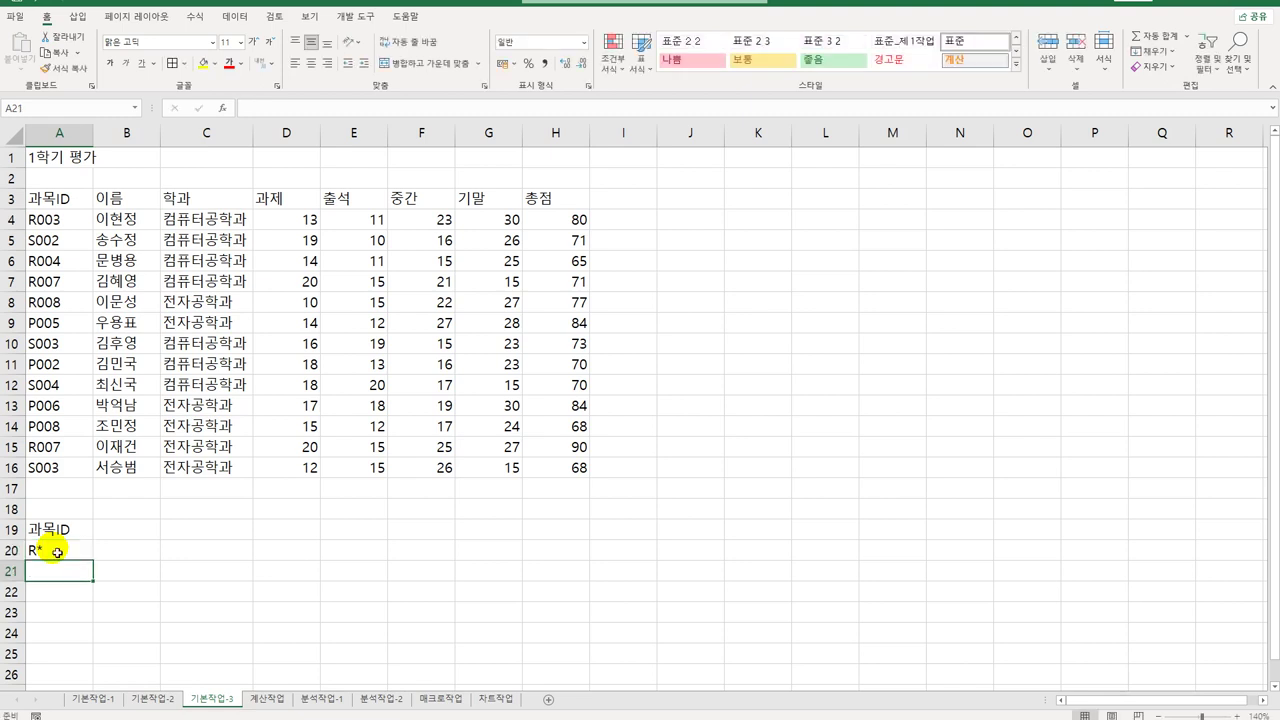
type("P")
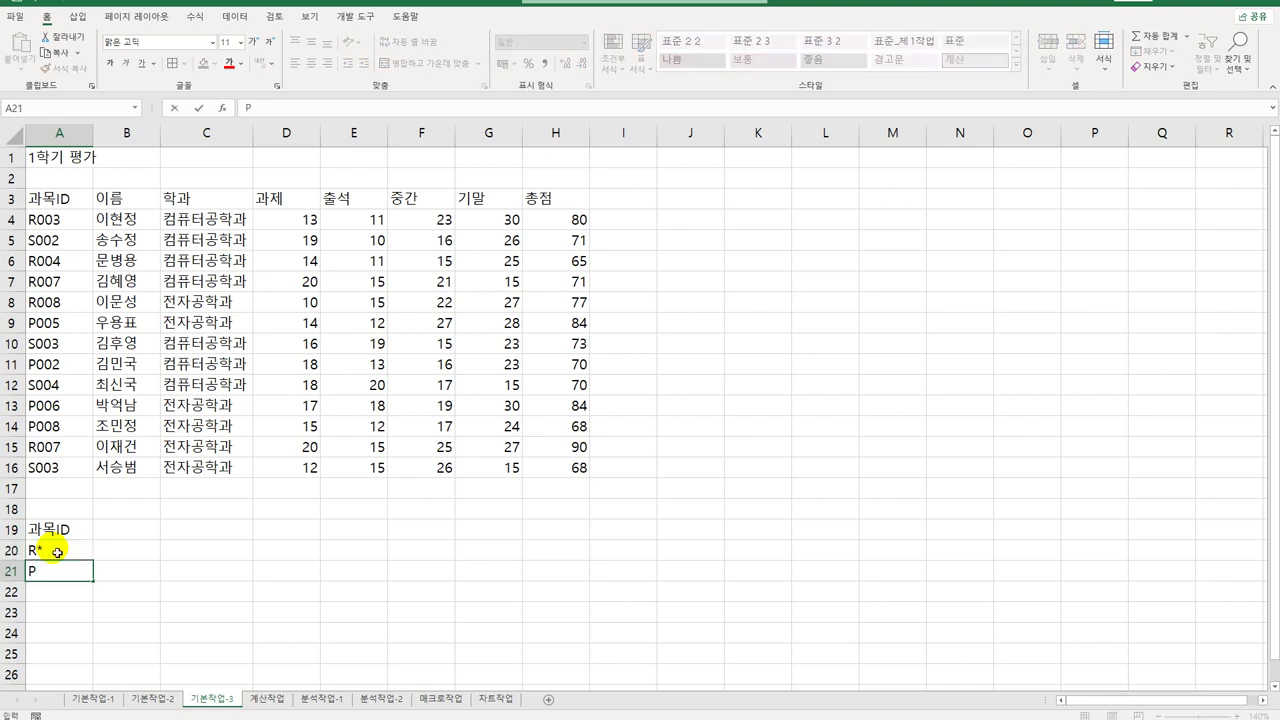
type("*")
key("Return")
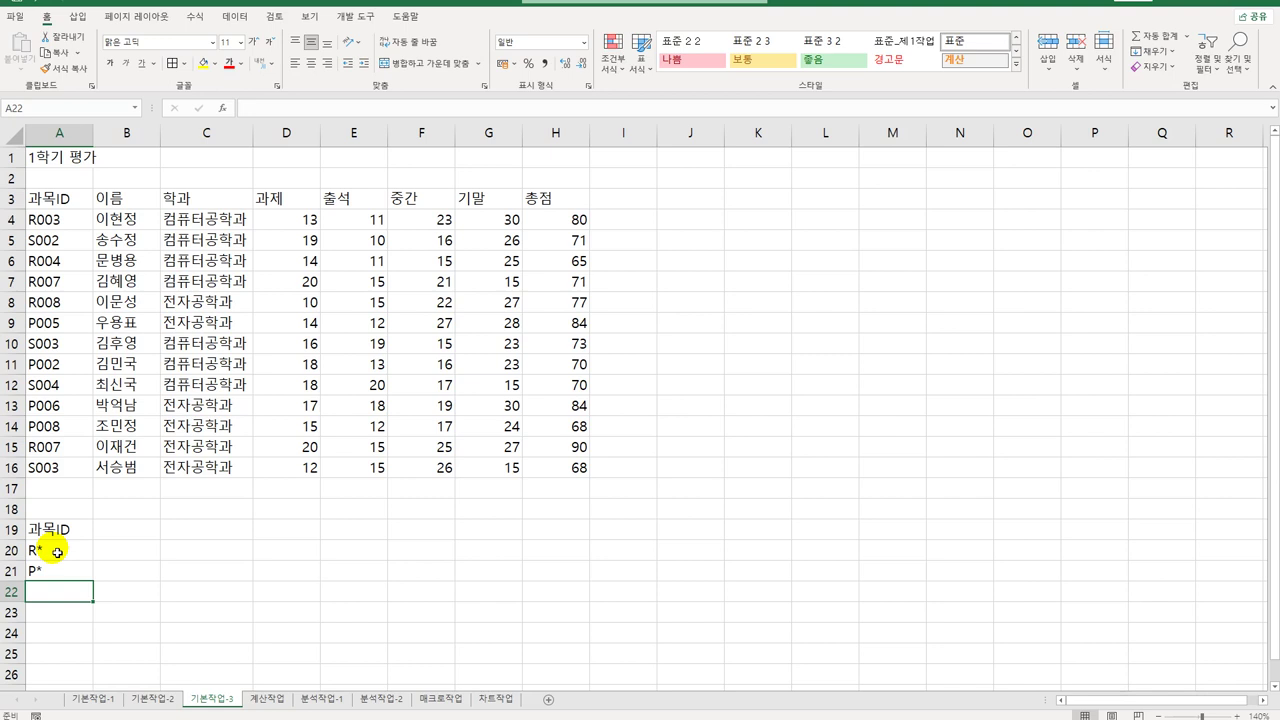
Step: Copy the 총점 header to B19 and enter the criterion >=75 in both B20 and B21
left_click(566, 201)
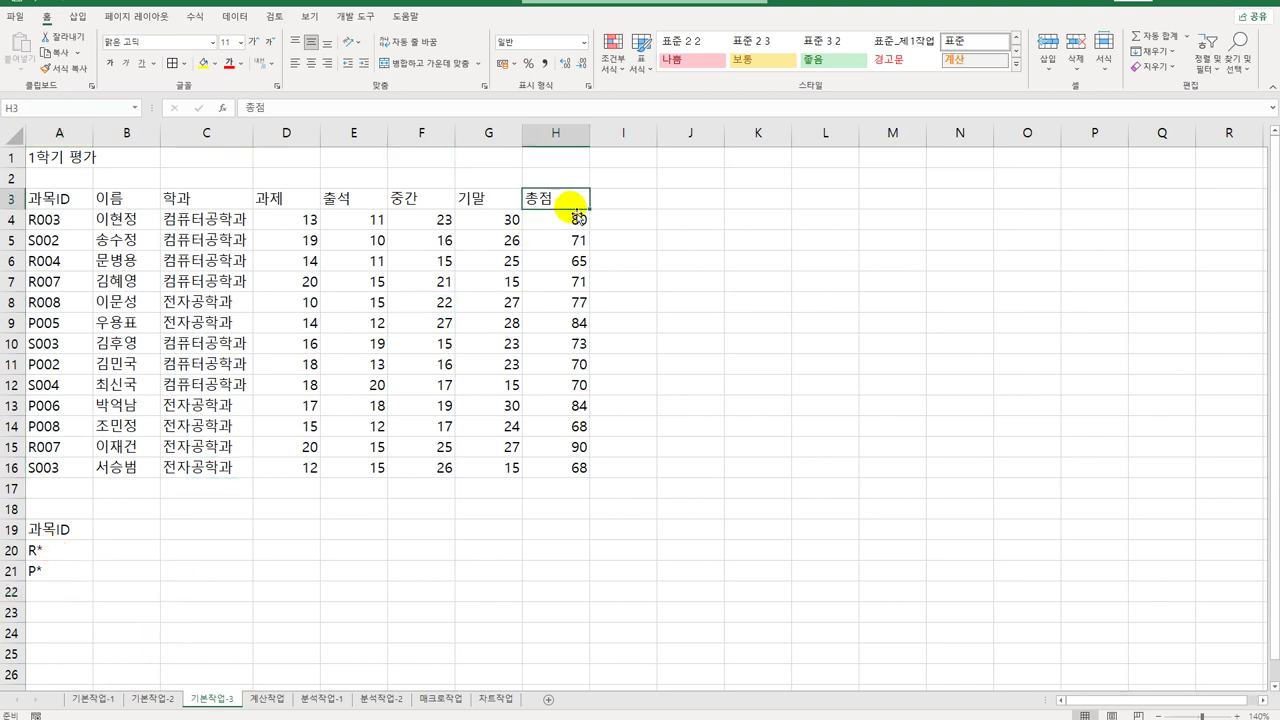
key("ctrl+c")
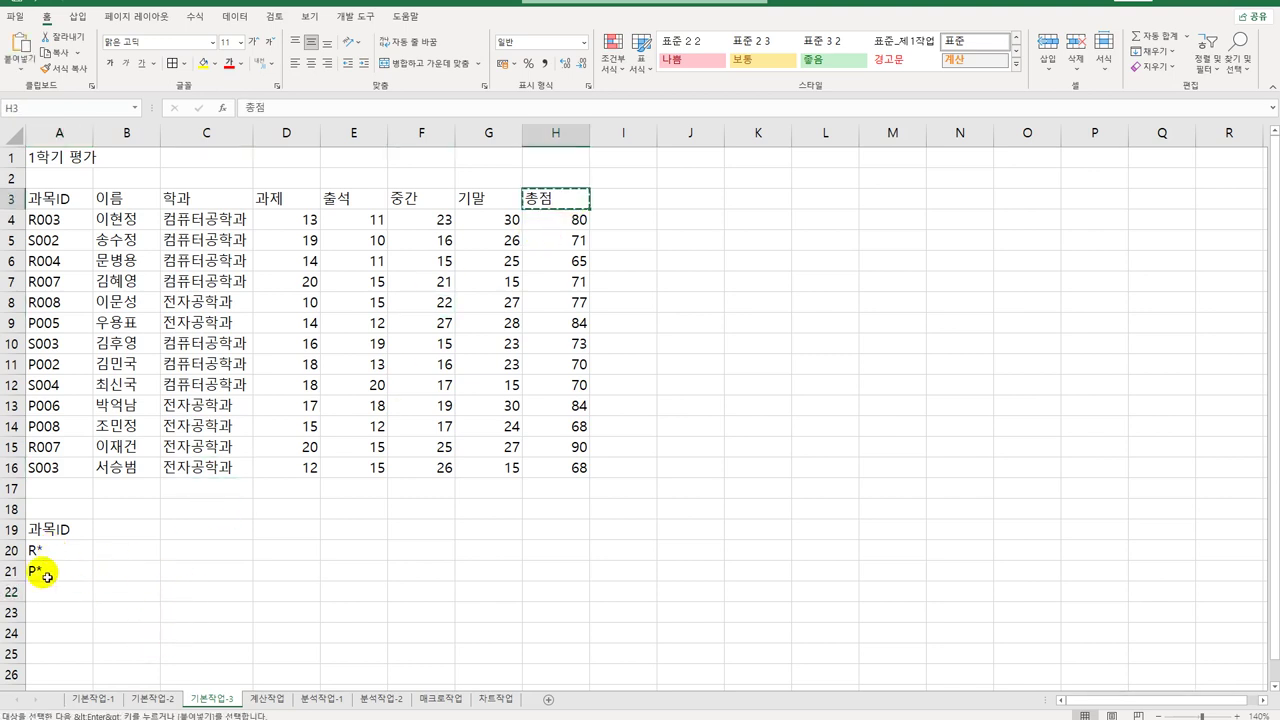
left_click(112, 535)
key("ctrl+v")
left_click(133, 556)
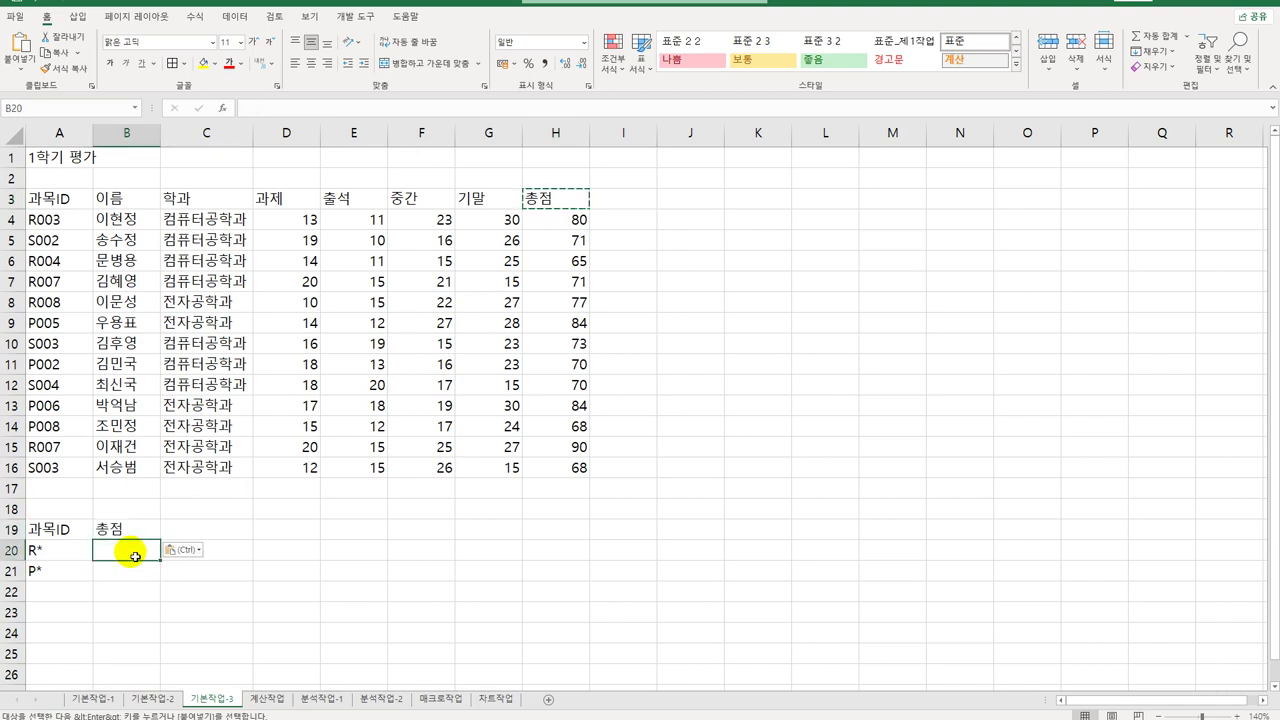
type(">=")
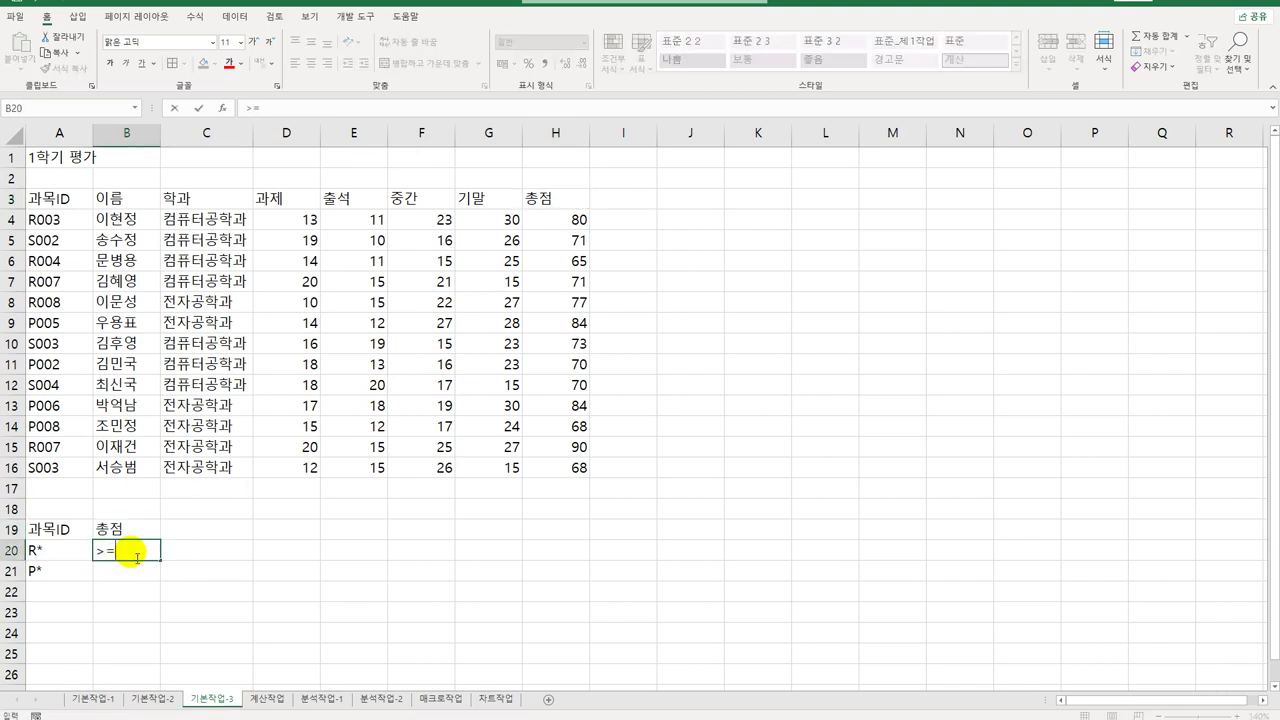
type("75")
key("Return")
type(">")
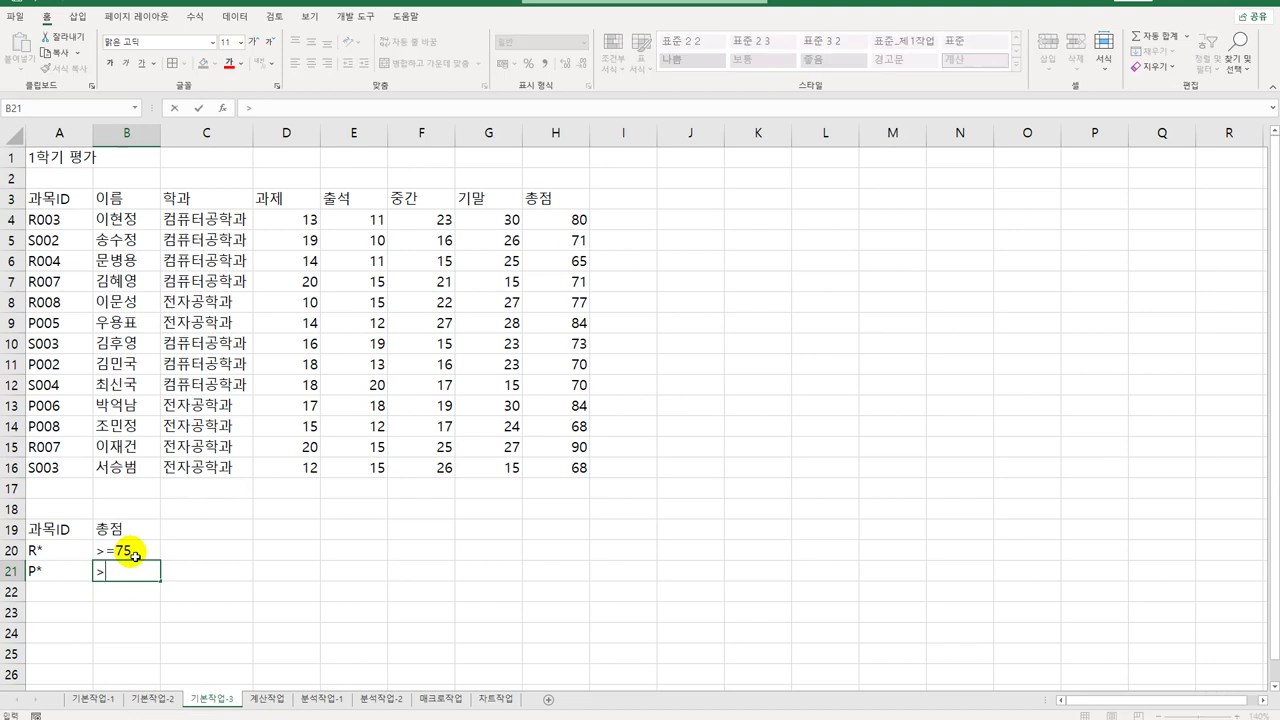
type("=75")
key("Return")
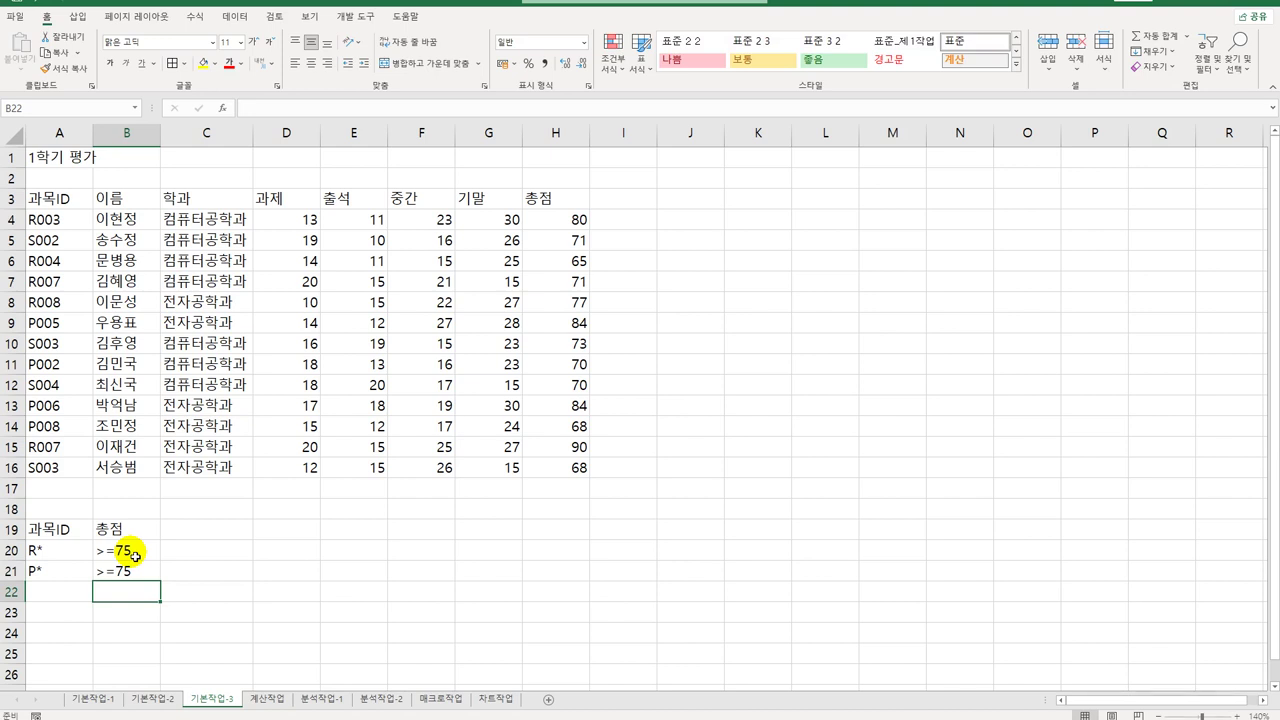
left_click(72, 552)
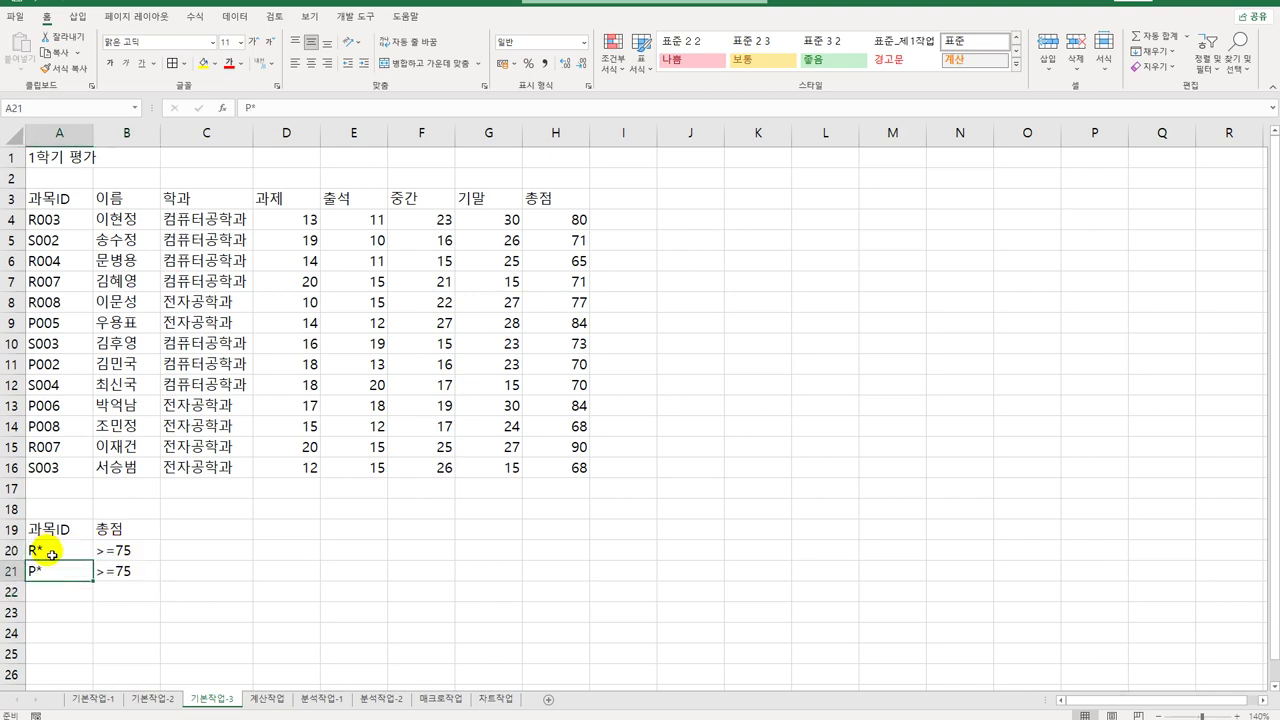
mouse_move(50, 556)
left_mouse_down()
mouse_move(112, 551)
mouse_move(132, 571)
left_mouse_up()
left_click(115, 529)
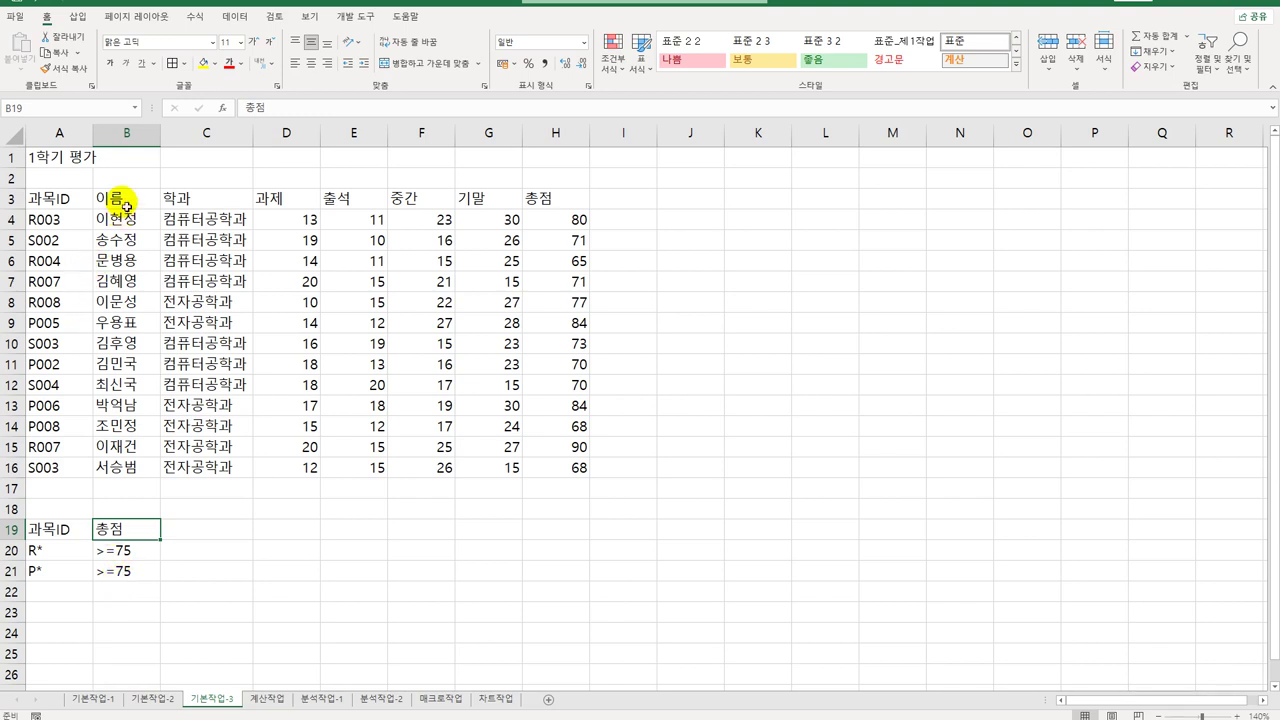
Step: Copy the headers 이름 through 기말 from B3:G3 to the output area starting at A24
left_click_drag(116, 198, 524, 213)
left_click_drag(146, 200, 498, 207)
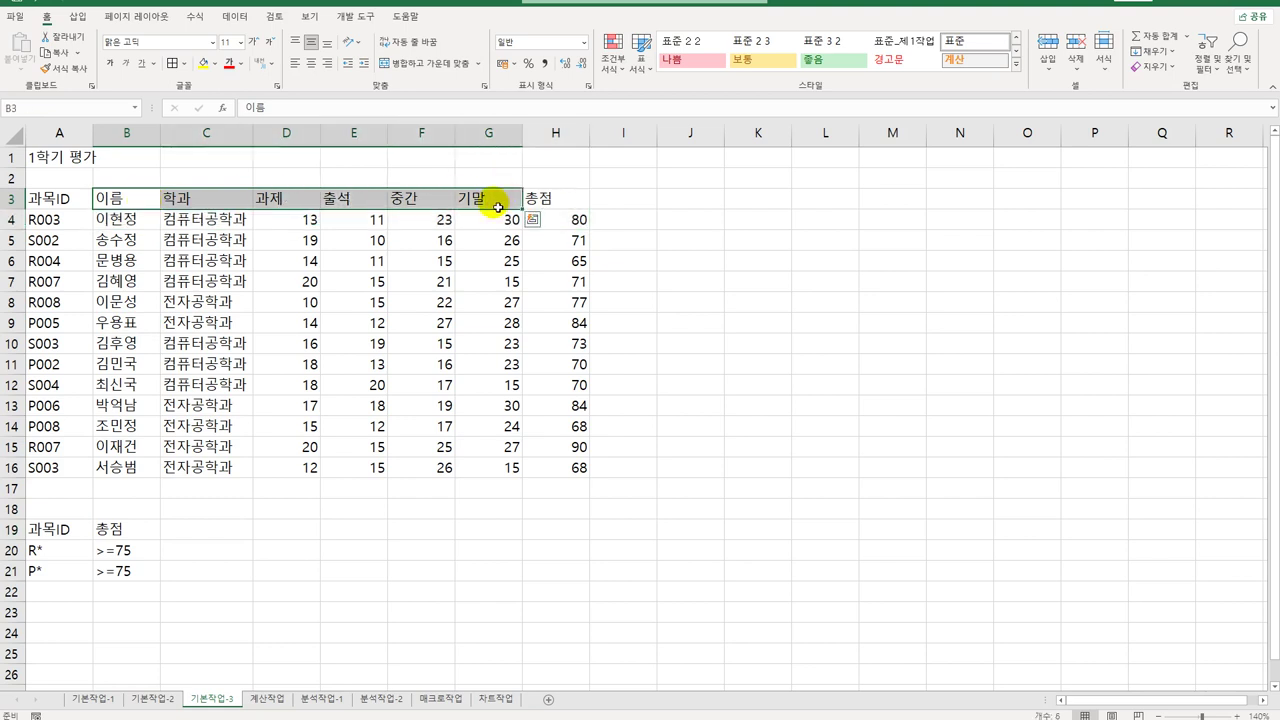
key("ctrl+c")
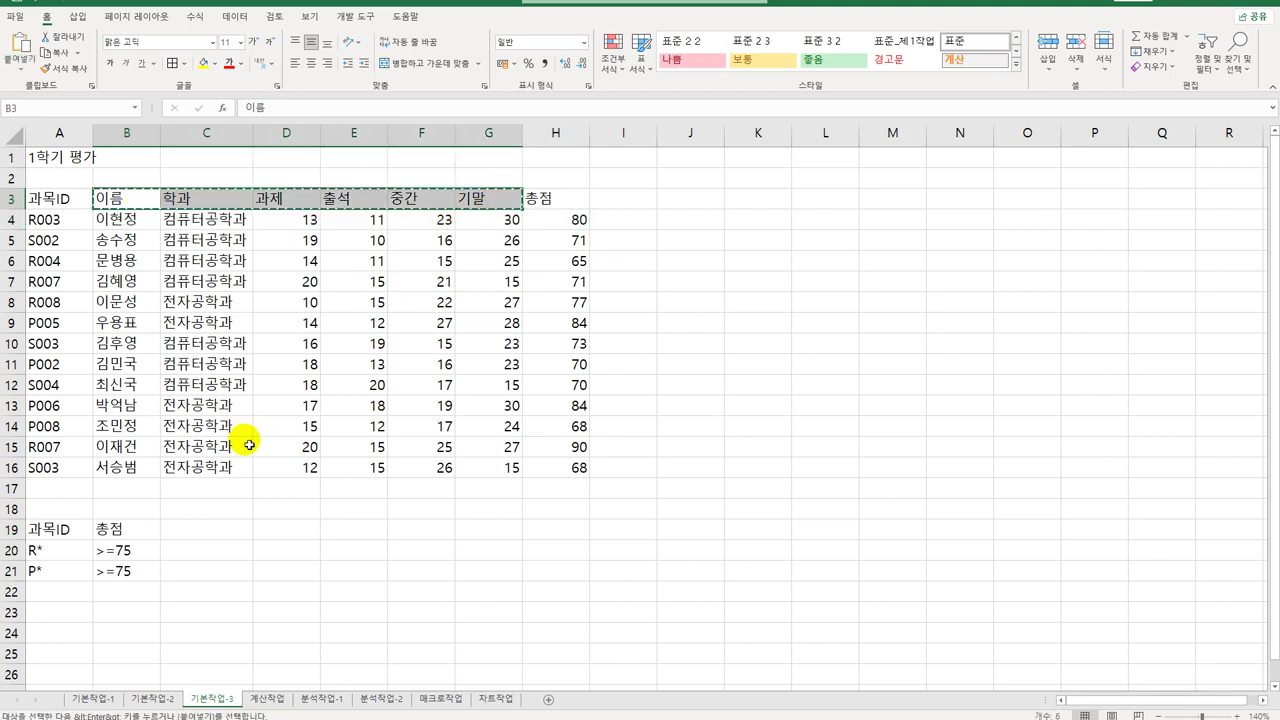
left_click(76, 641)
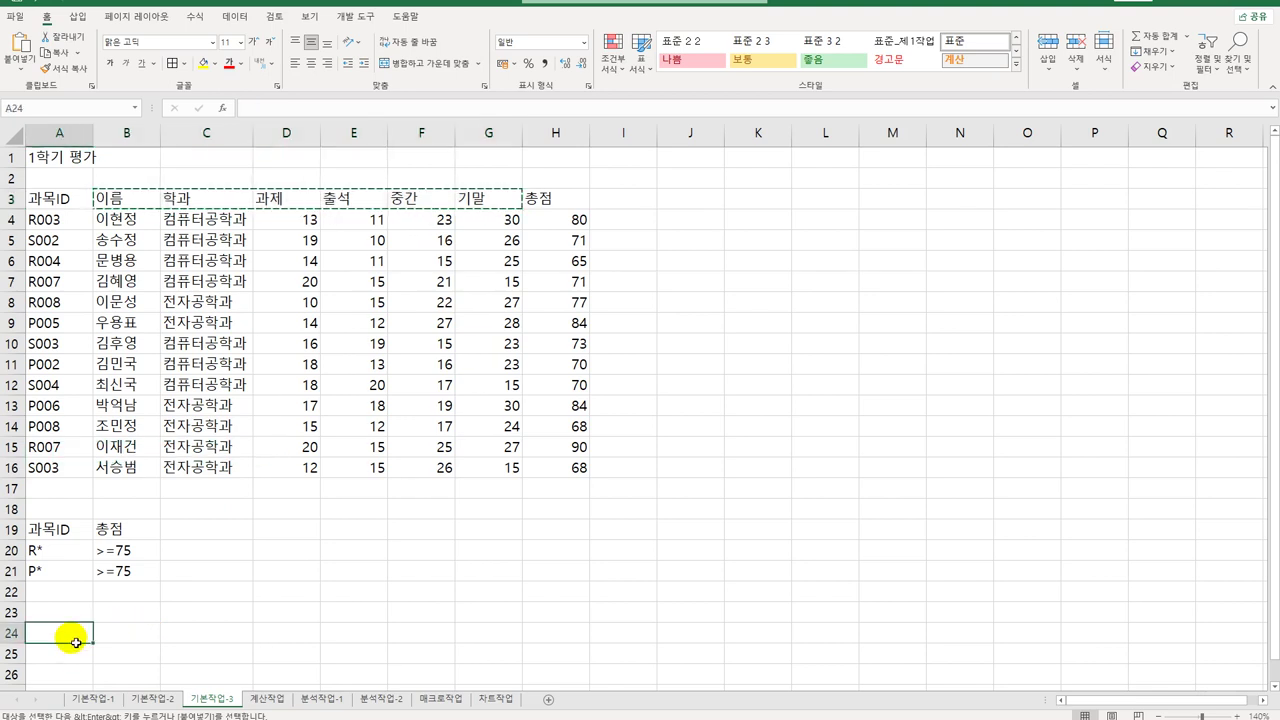
key("ctrl+v")
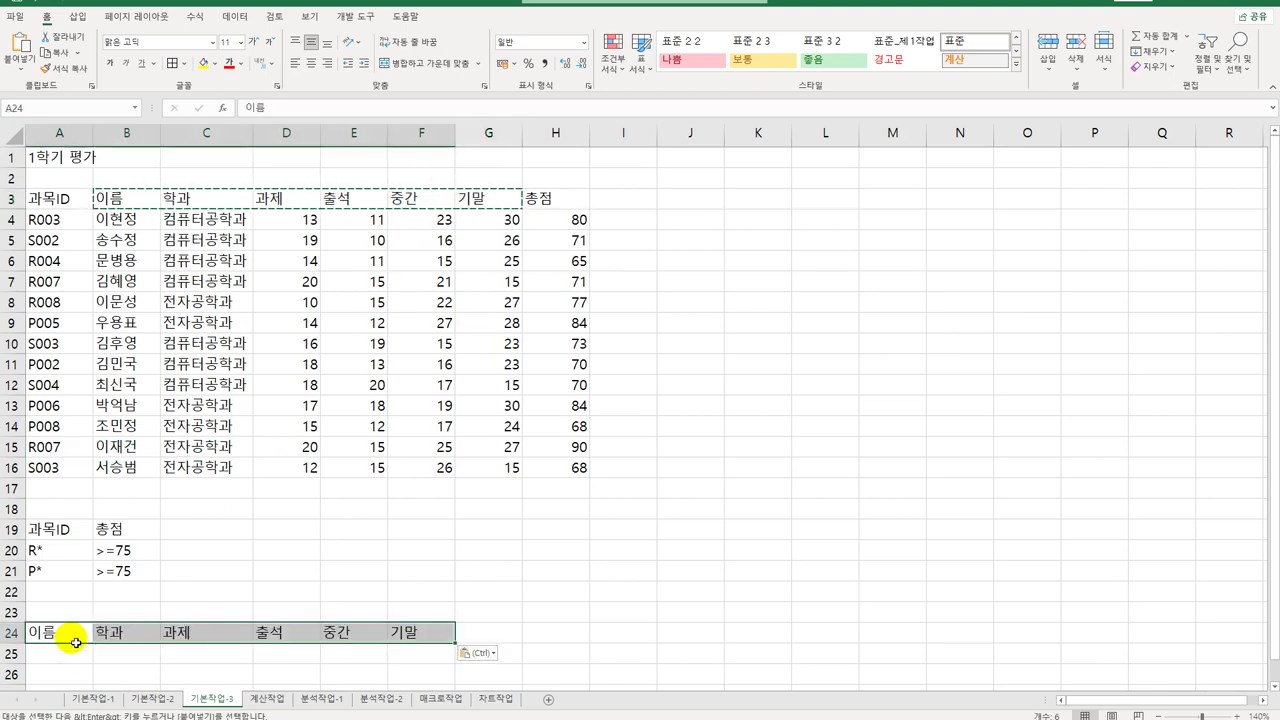
Step: Start an advanced filter on the table A3:H16 with A19:B21 as the criteria range
left_click(245, 286)
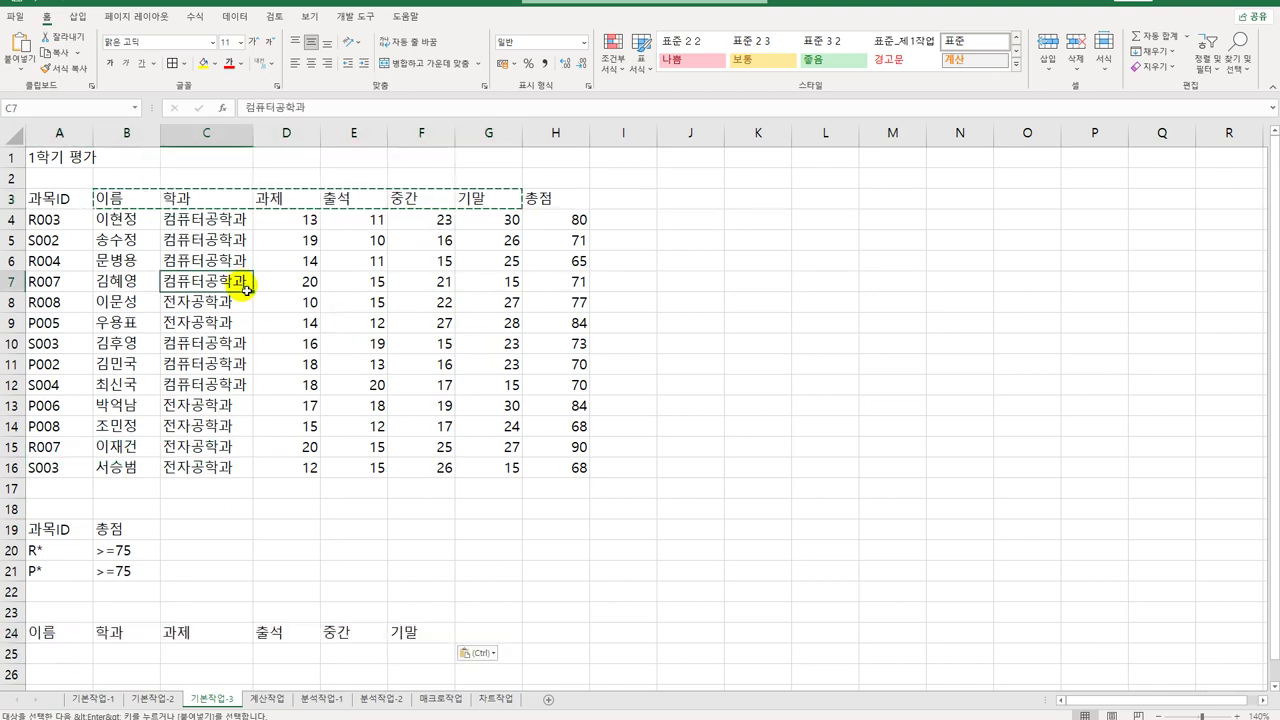
left_click(238, 17)
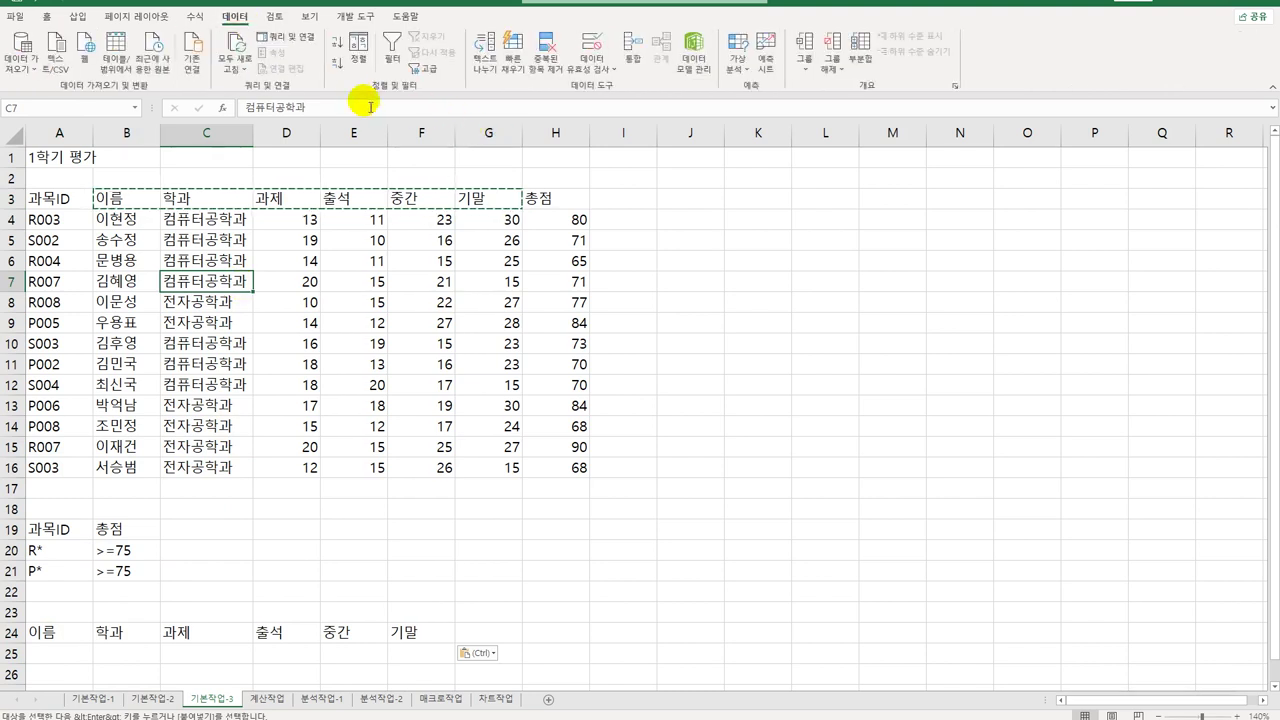
left_click(429, 71)
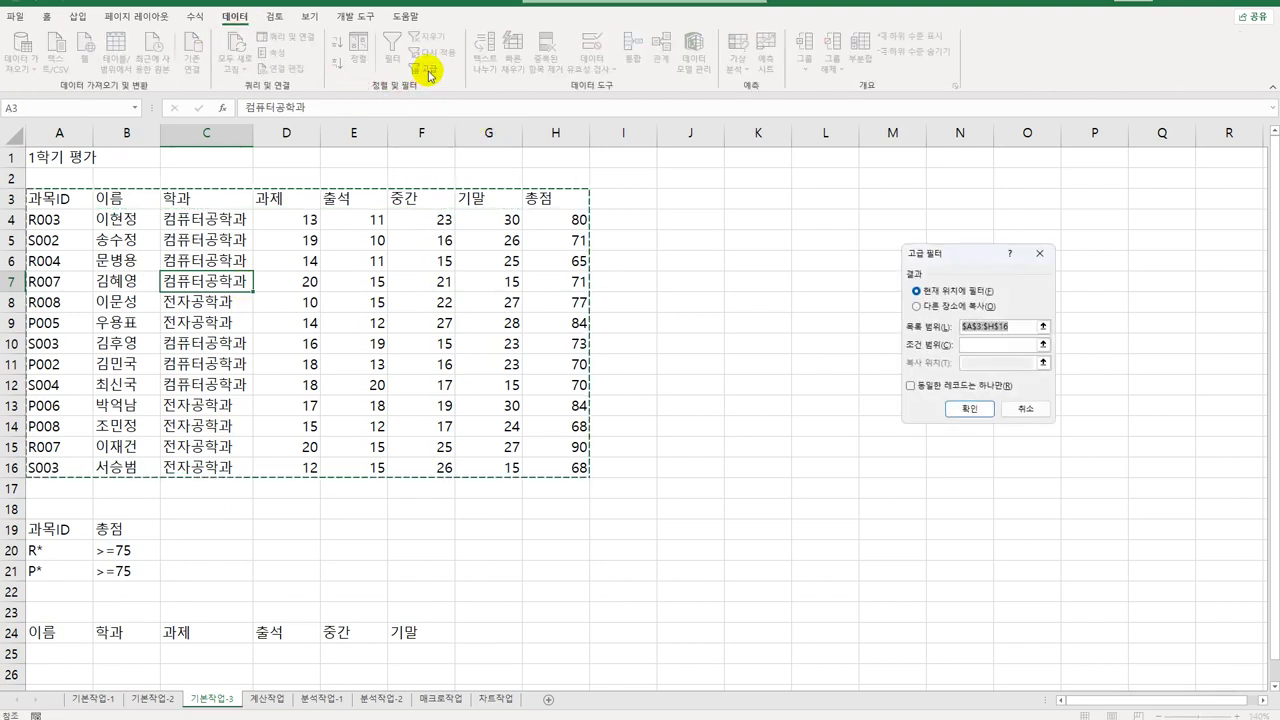
left_click_drag(971, 258, 737, 199)
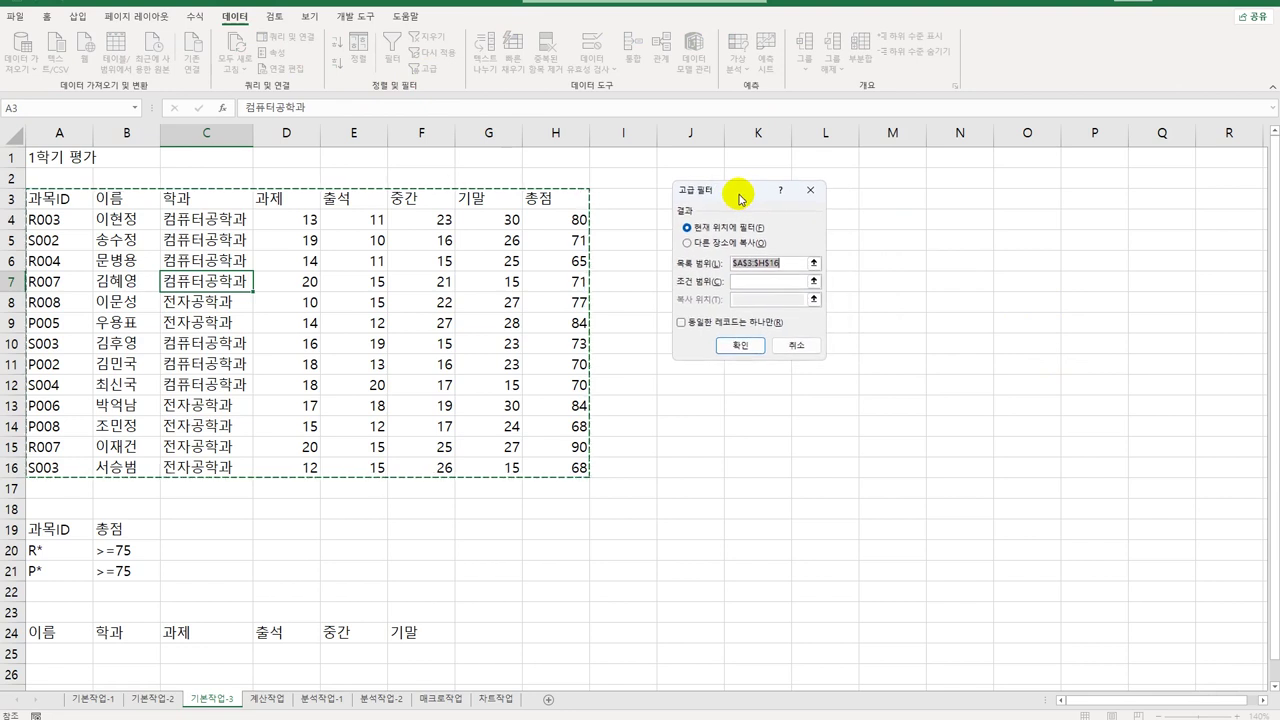
left_click(750, 281)
left_click_drag(44, 535, 120, 575)
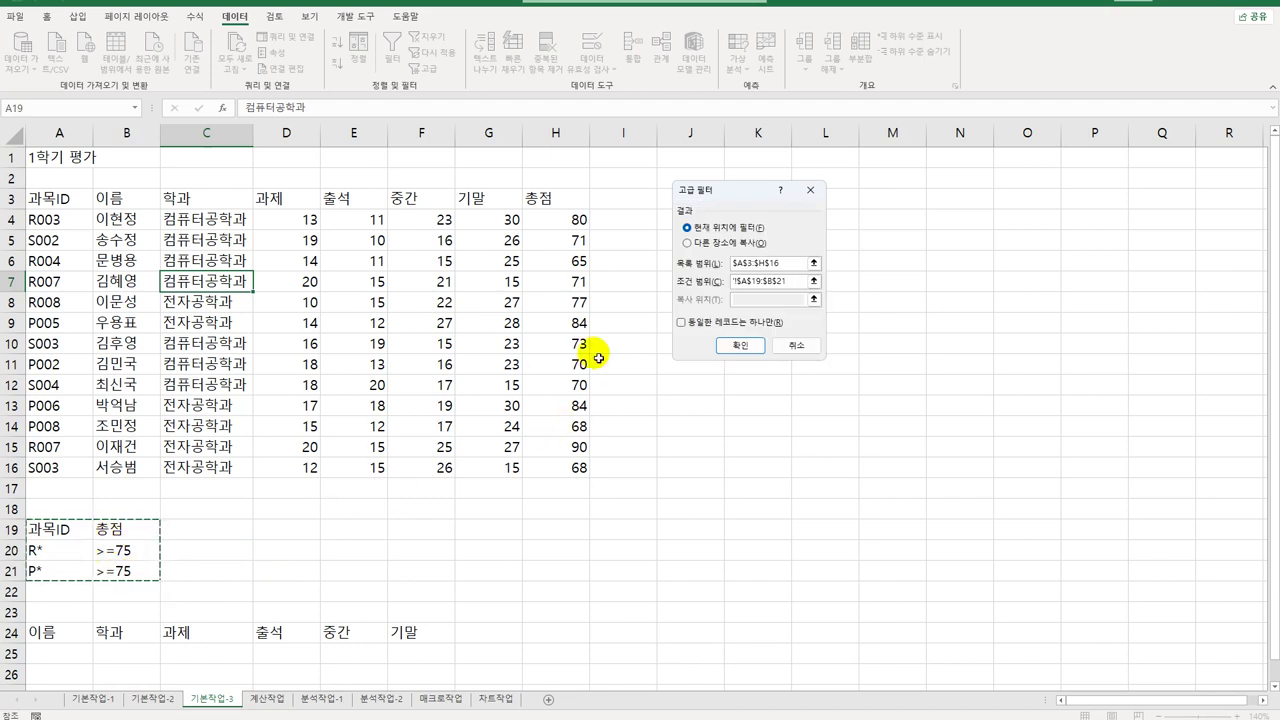
Step: Copy the filtered records to another location using the headers A24:F24, and fit column B's width to its contents
left_click(687, 243)
left_click(755, 300)
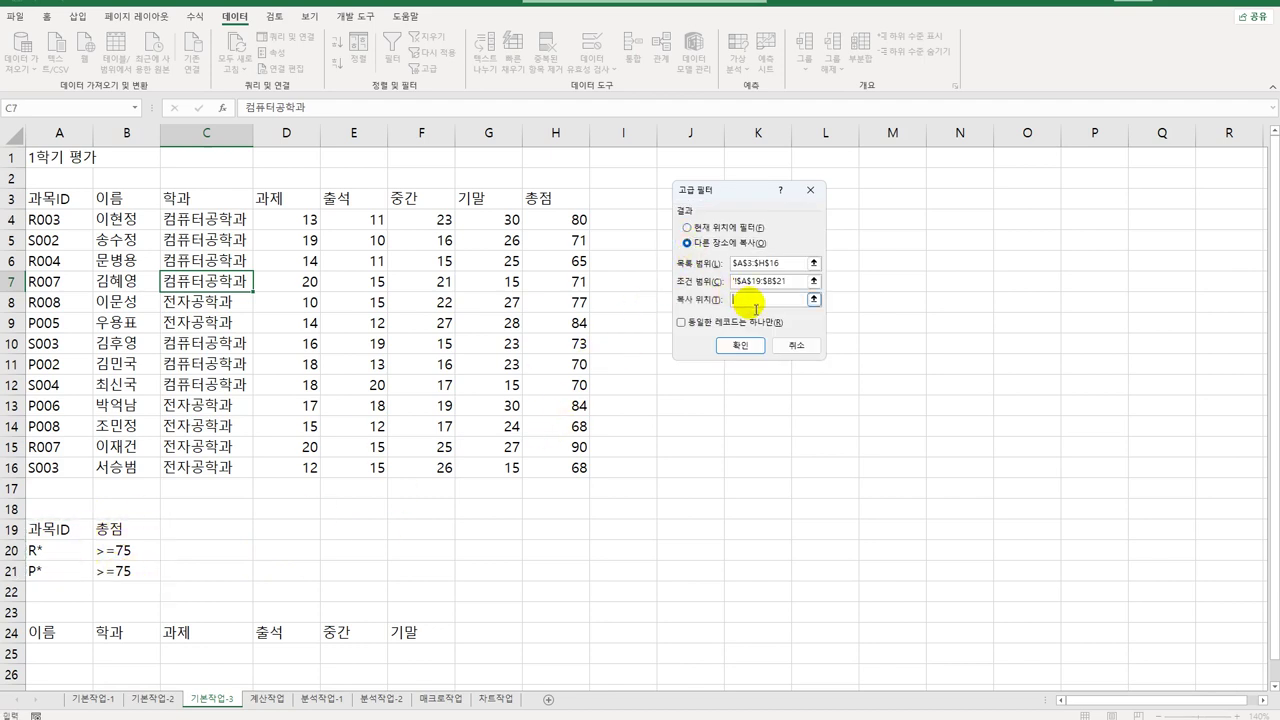
left_click_drag(65, 630, 406, 632)
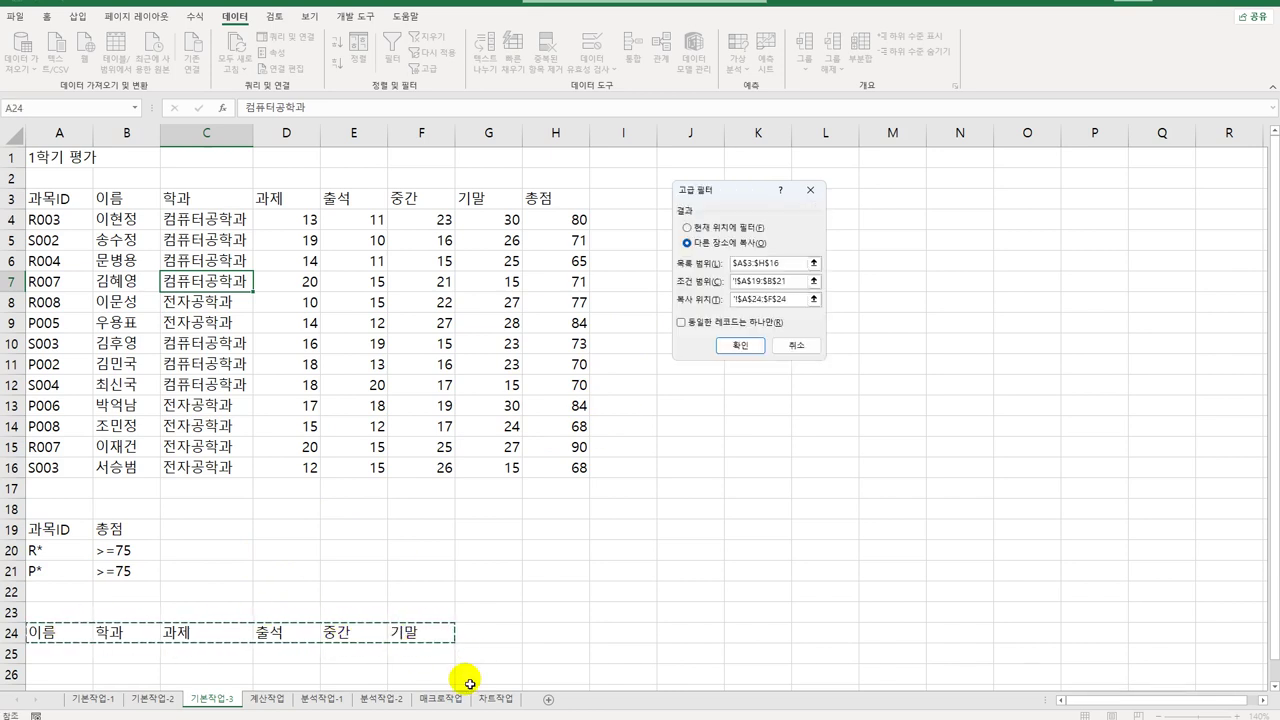
left_click(757, 346)
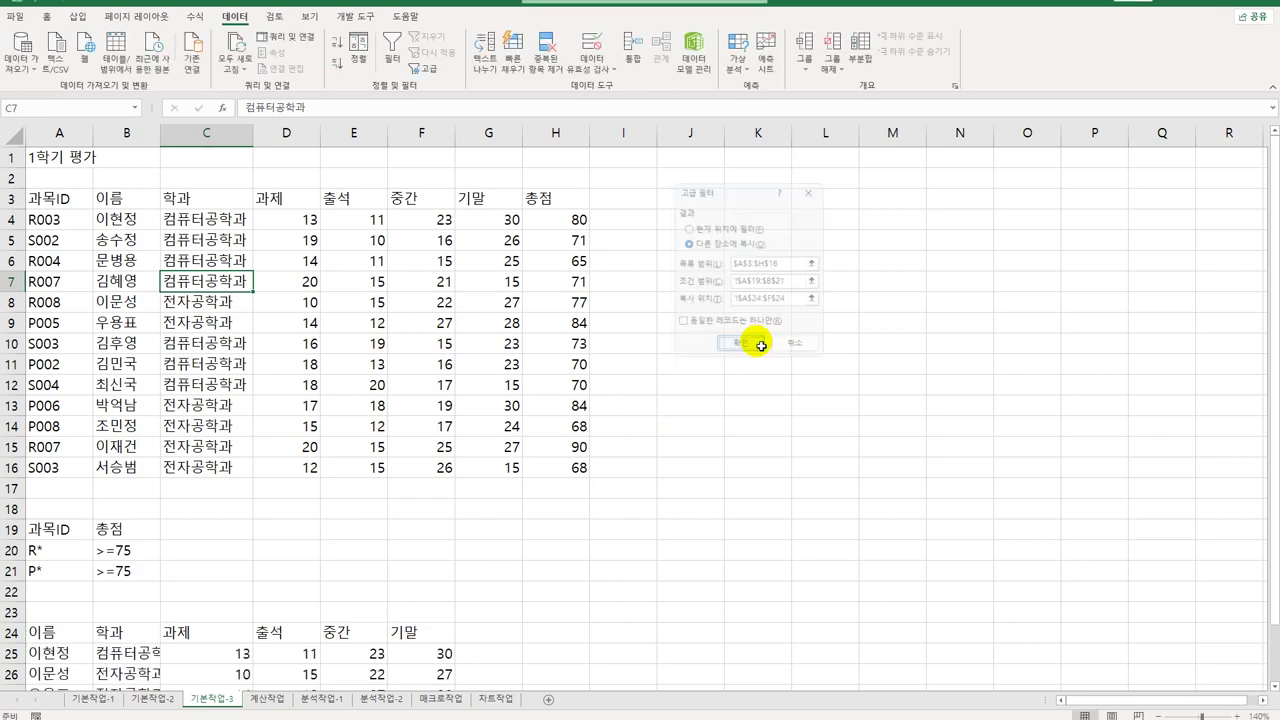
scroll(455, 575, "down", 3)
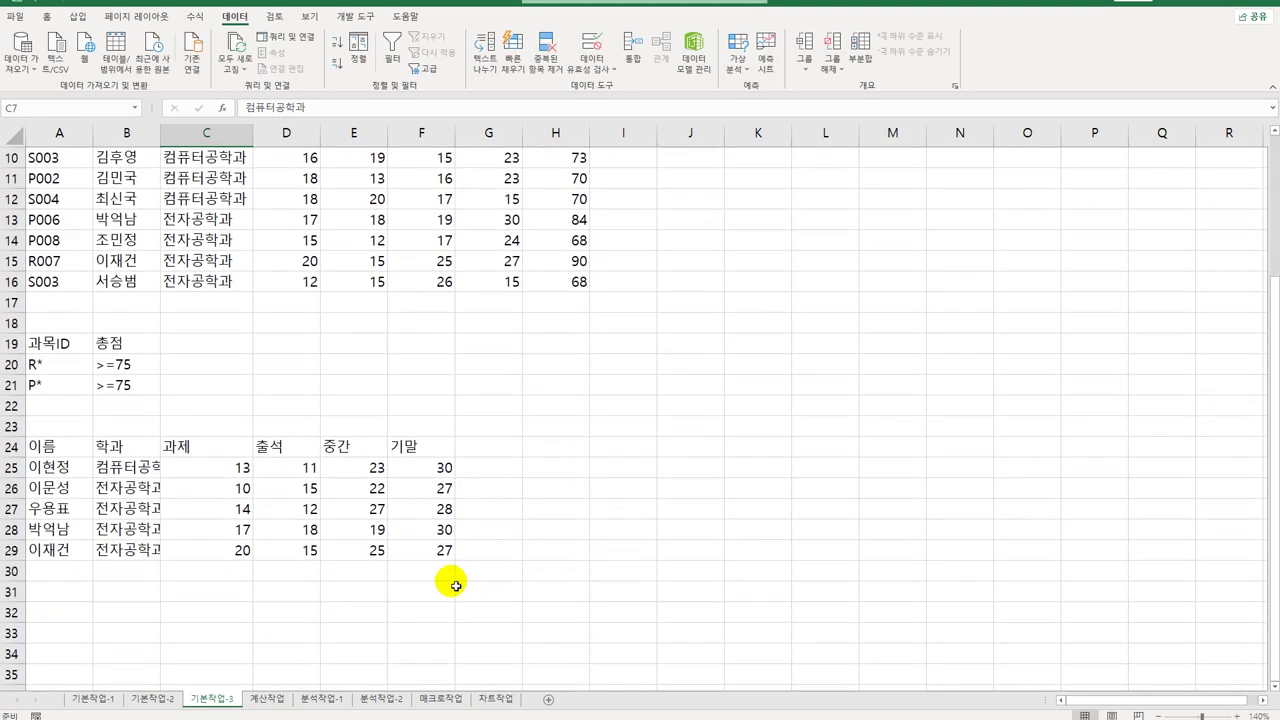
double_click(160, 133)
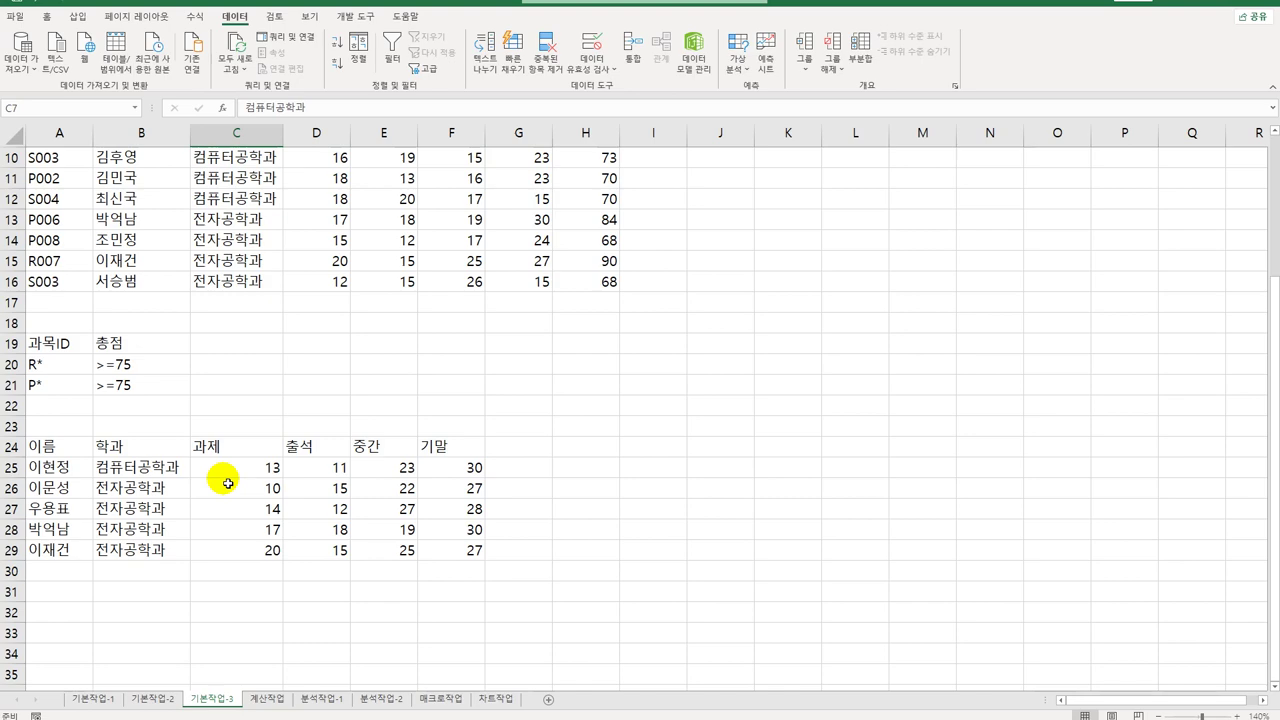
Step: On the 계산작업 sheet, enter =MID(A3,6,1) in D3 and fill the formula down to D12
left_click(279, 700)
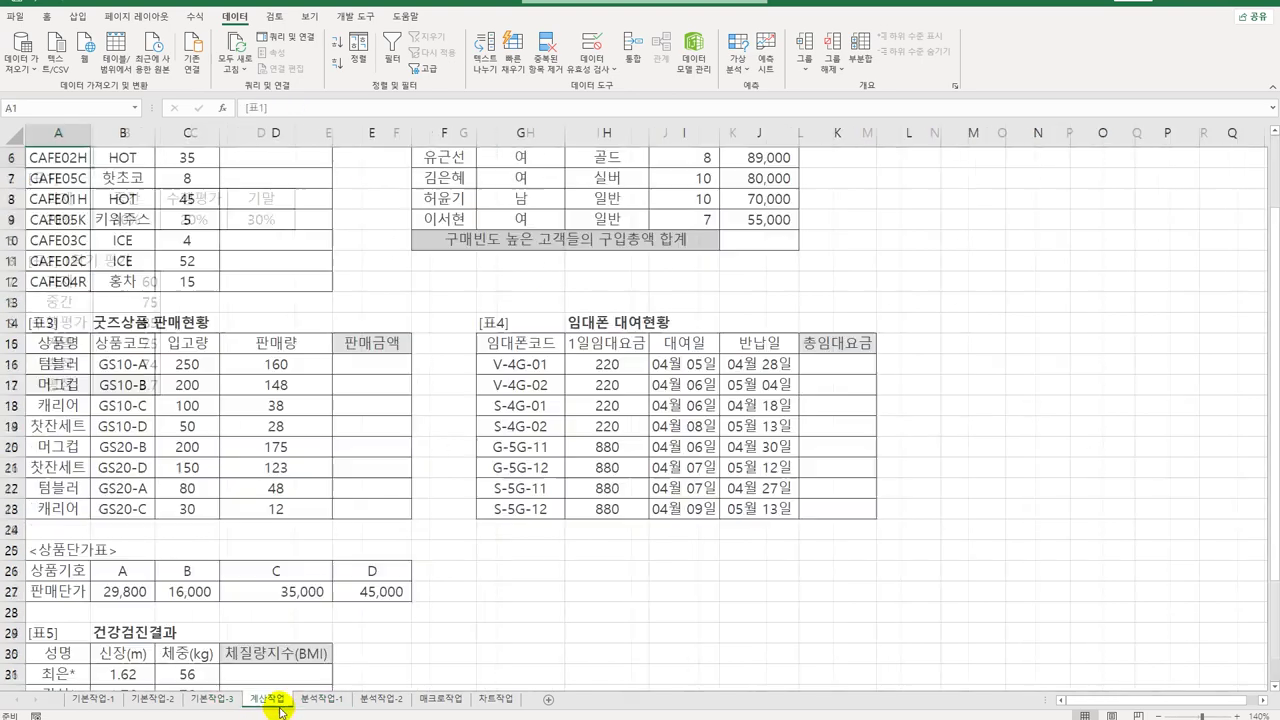
scroll(315, 633, "up", 2)
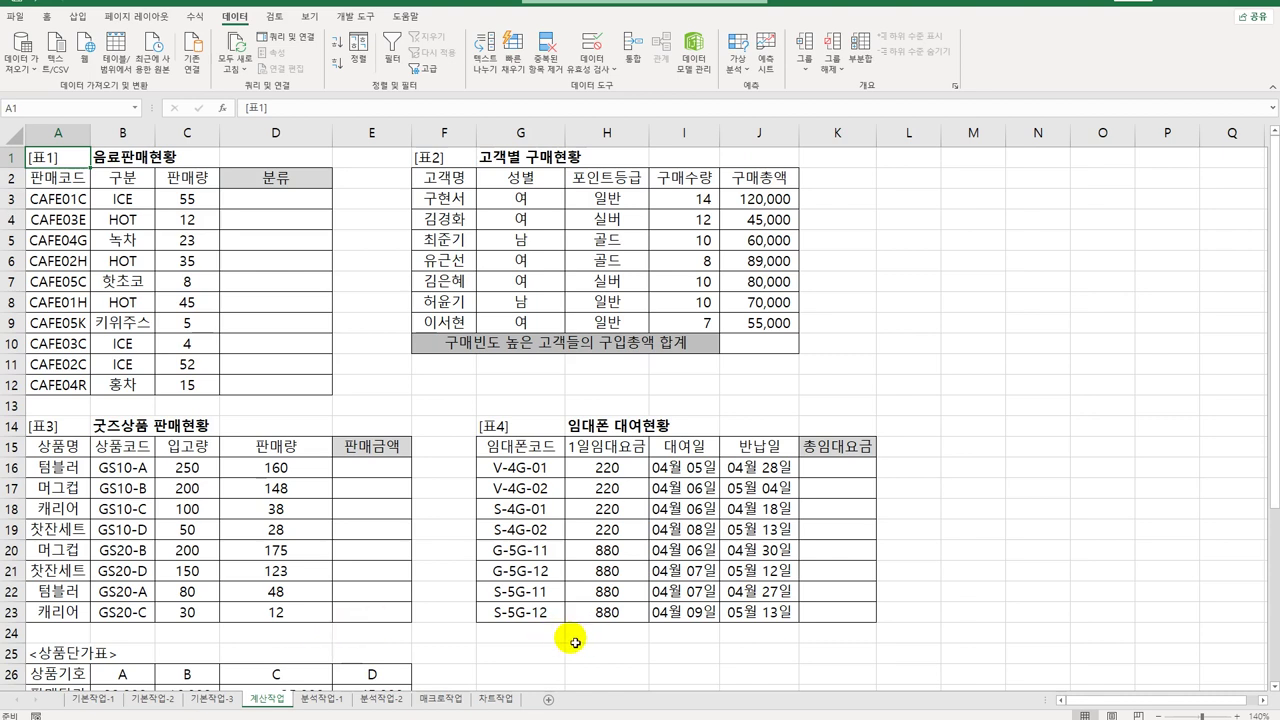
left_click(304, 206)
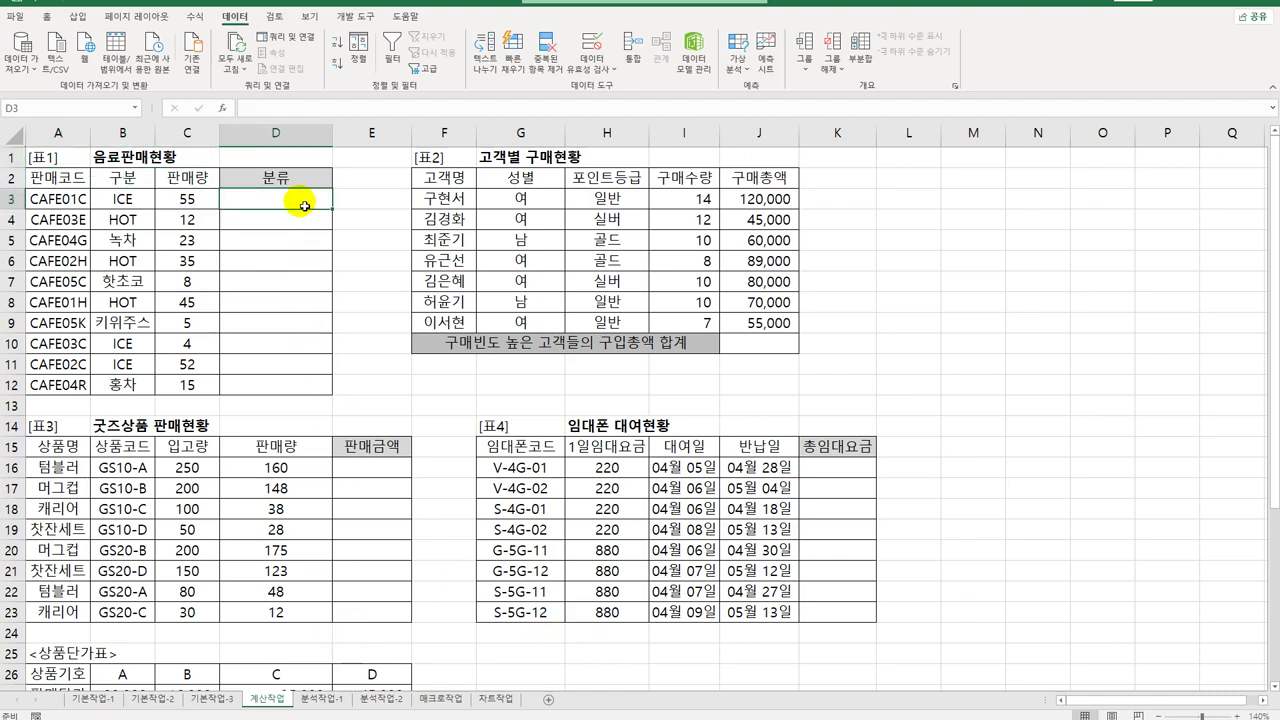
type("=")
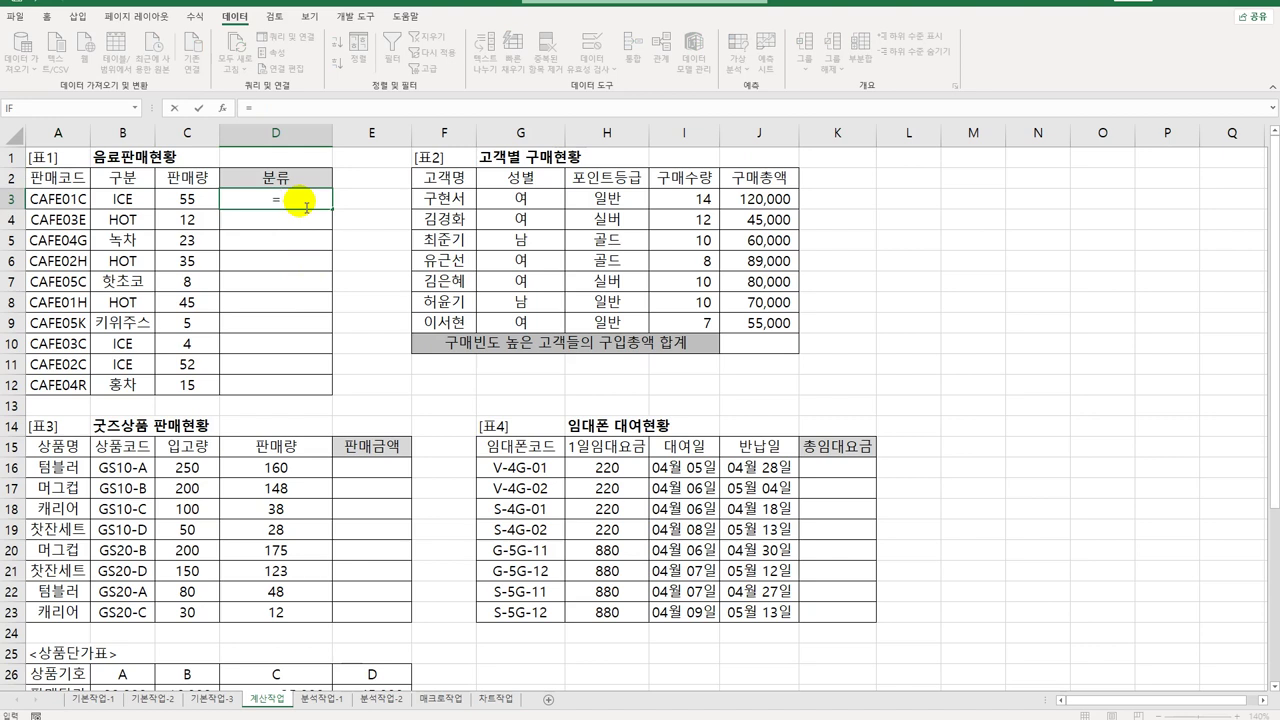
type("MID(")
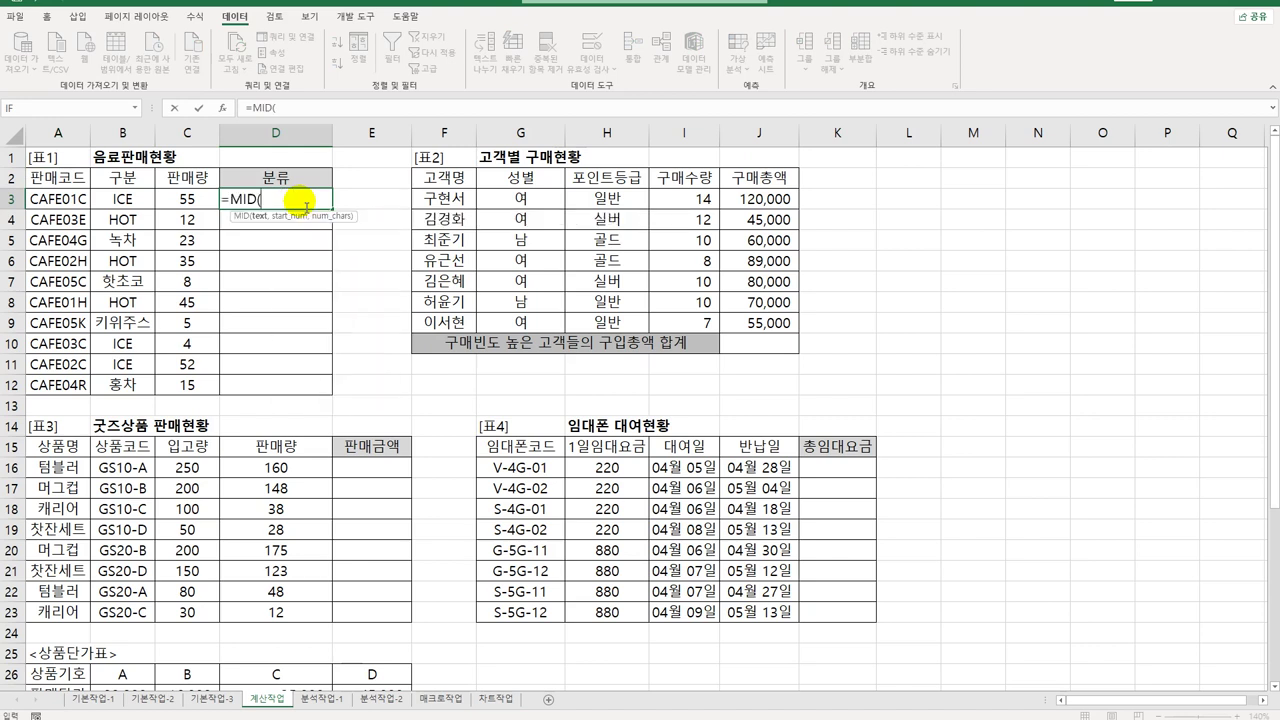
left_click(76, 199)
type(",")
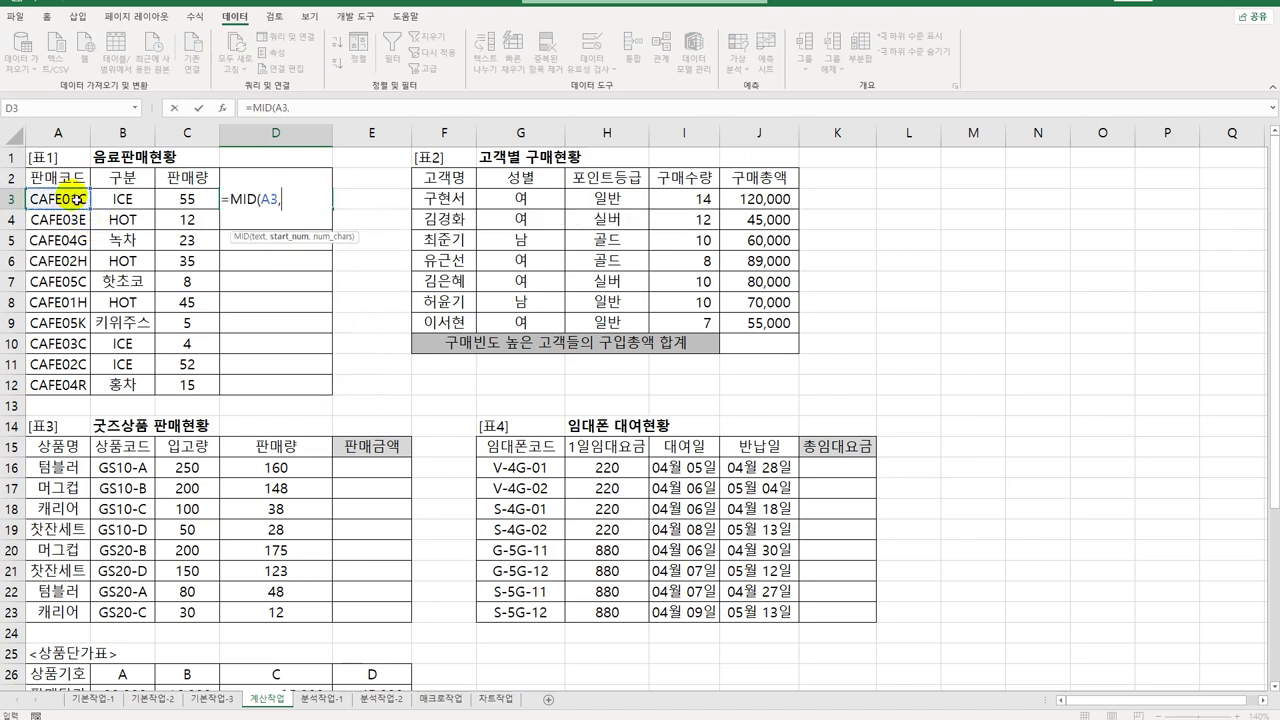
type("6,1)")
key("Return")
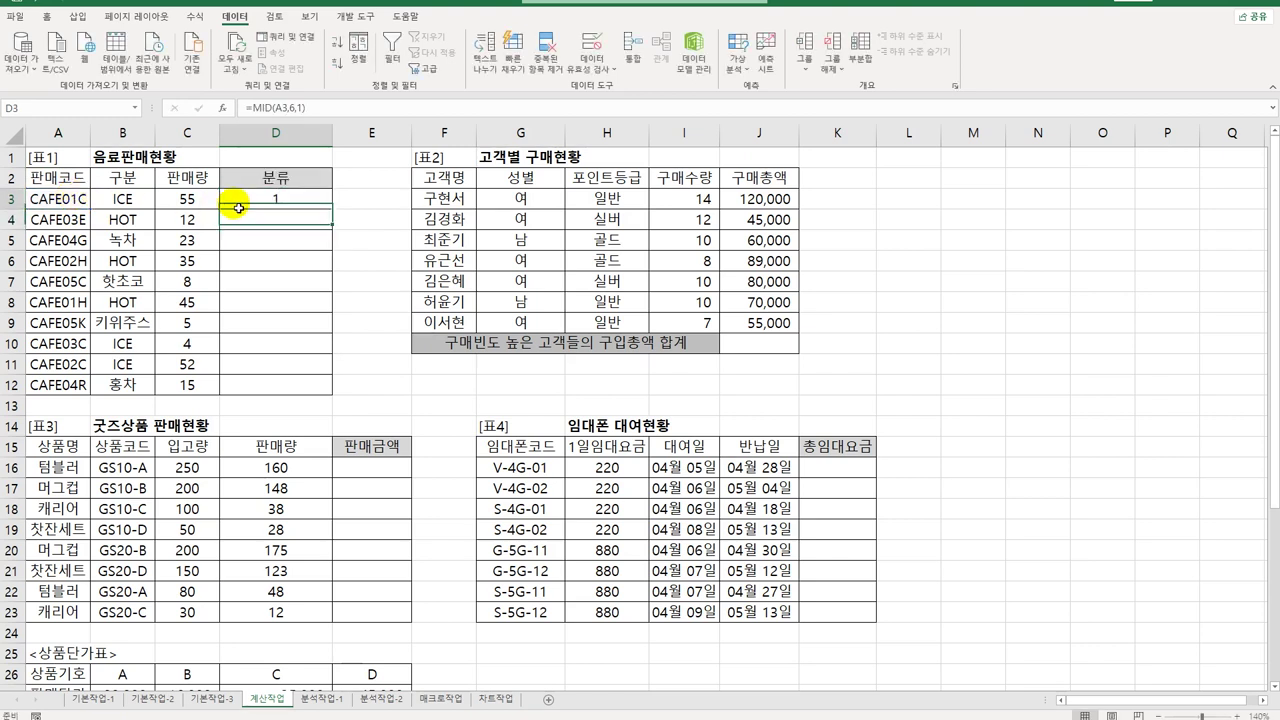
left_click(239, 205)
left_click_drag(334, 208, 312, 397)
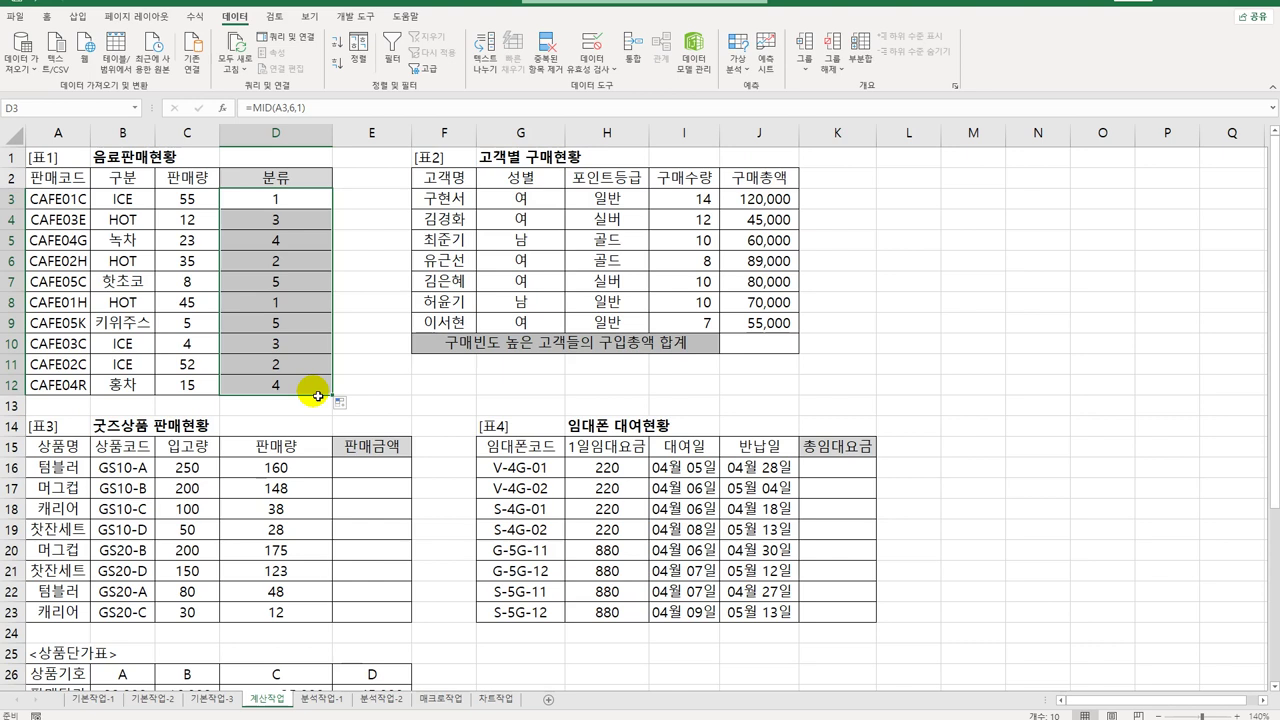
Step: Wrap D3's MID formula in a SWITCH function that returns "아메리카노" for 1
left_click(290, 207)
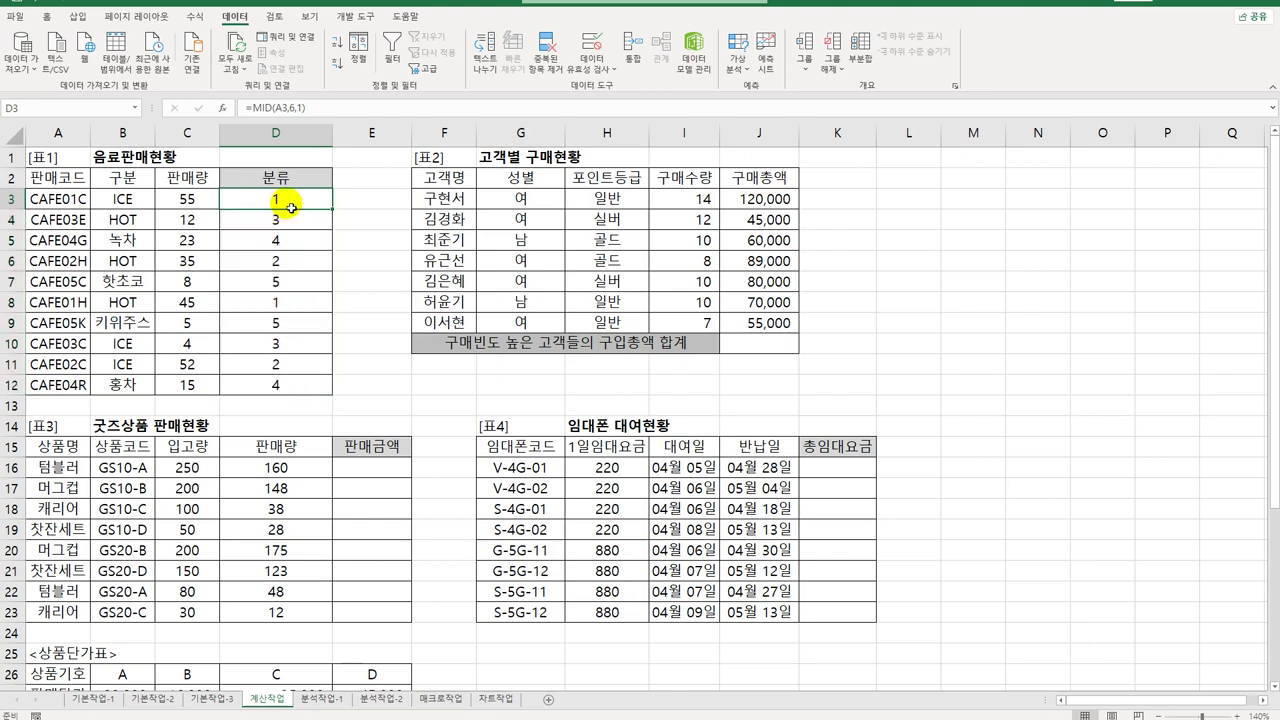
double_click(290, 205)
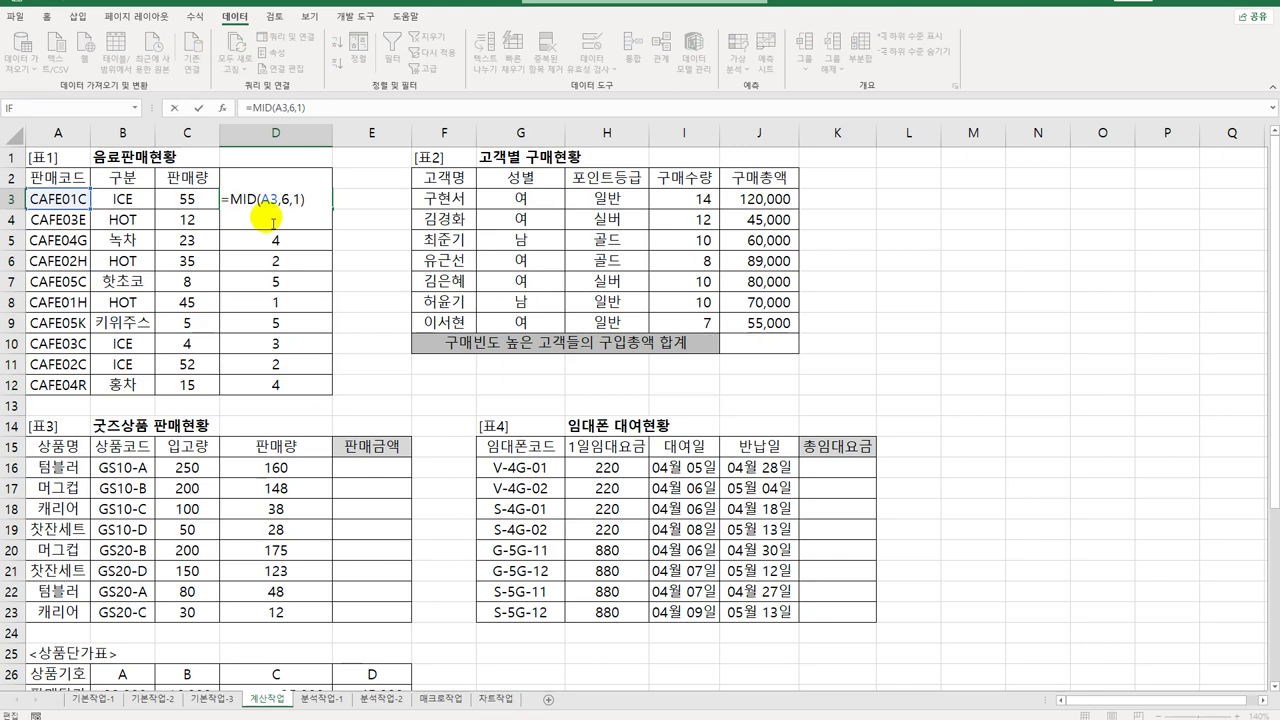
type("swi")
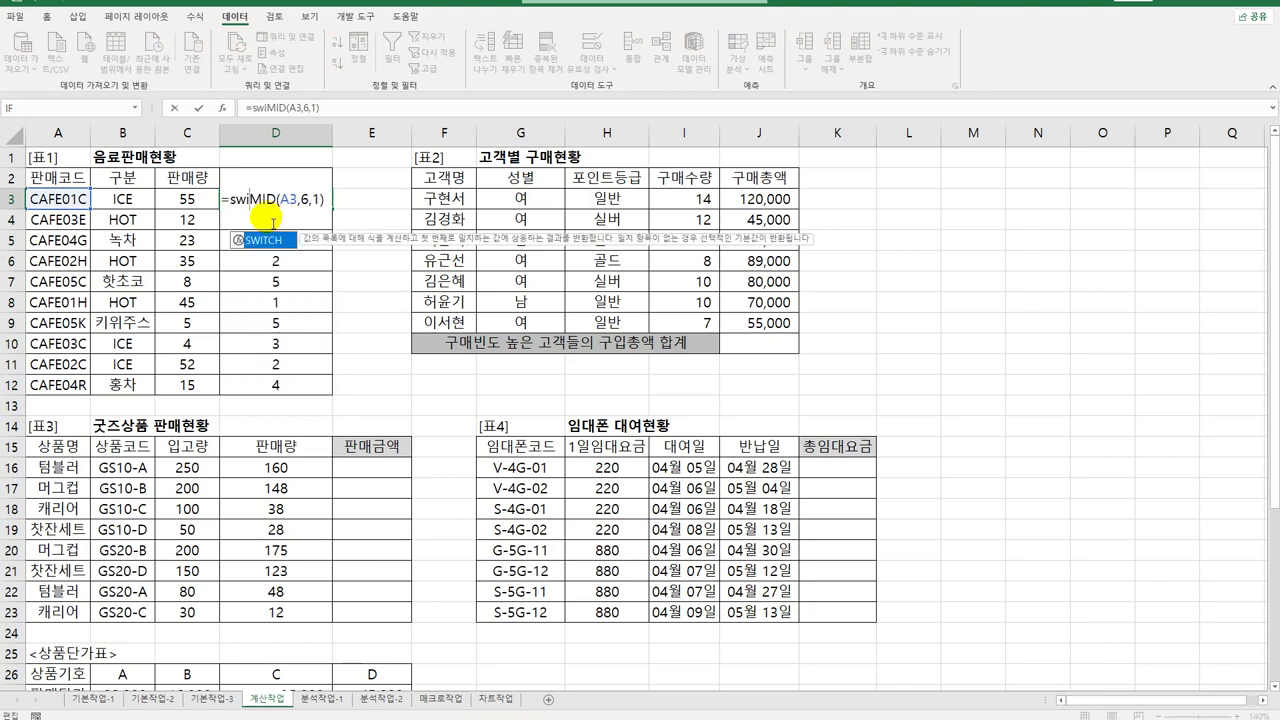
key("Tab")
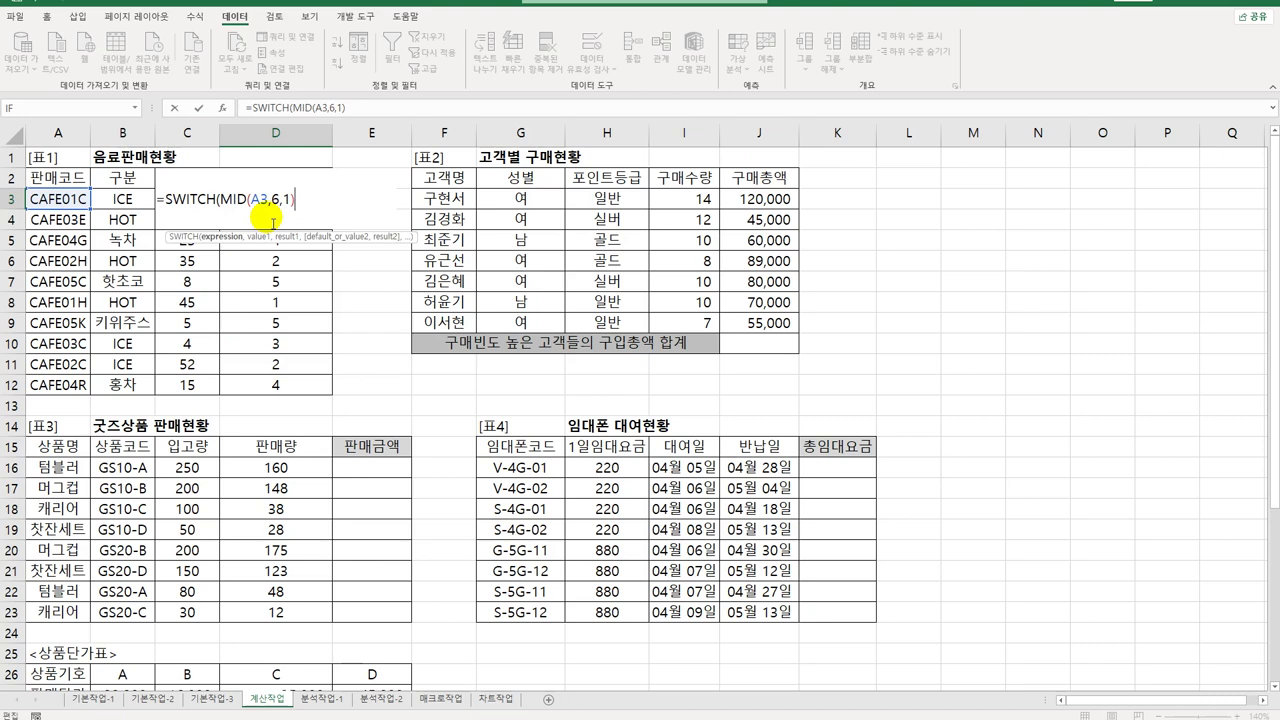
type(",")
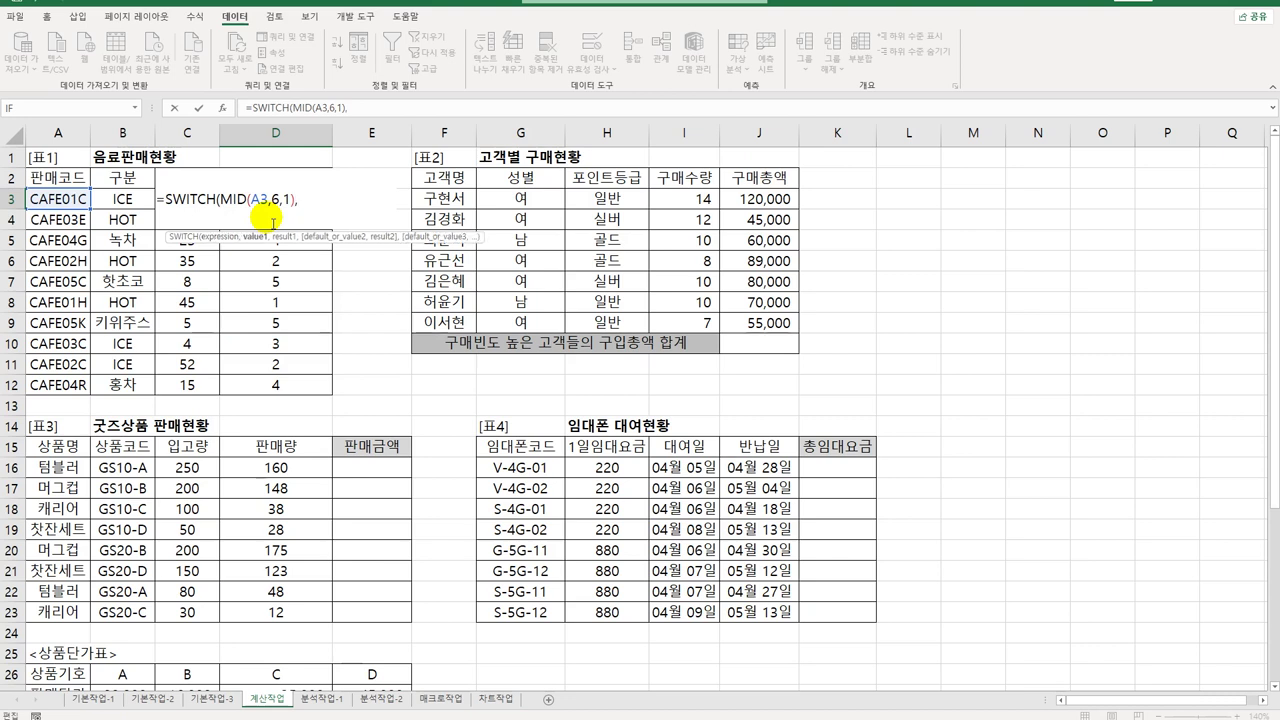
type("1,")
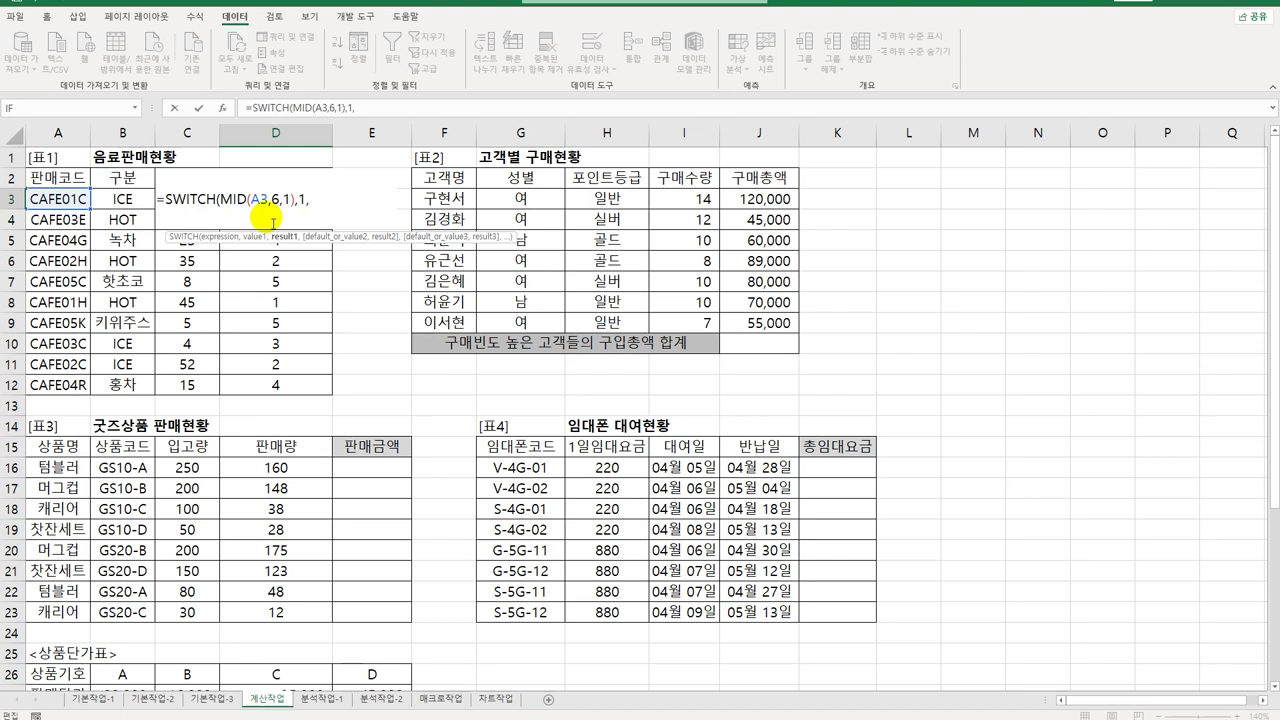
type("\"아메리카")
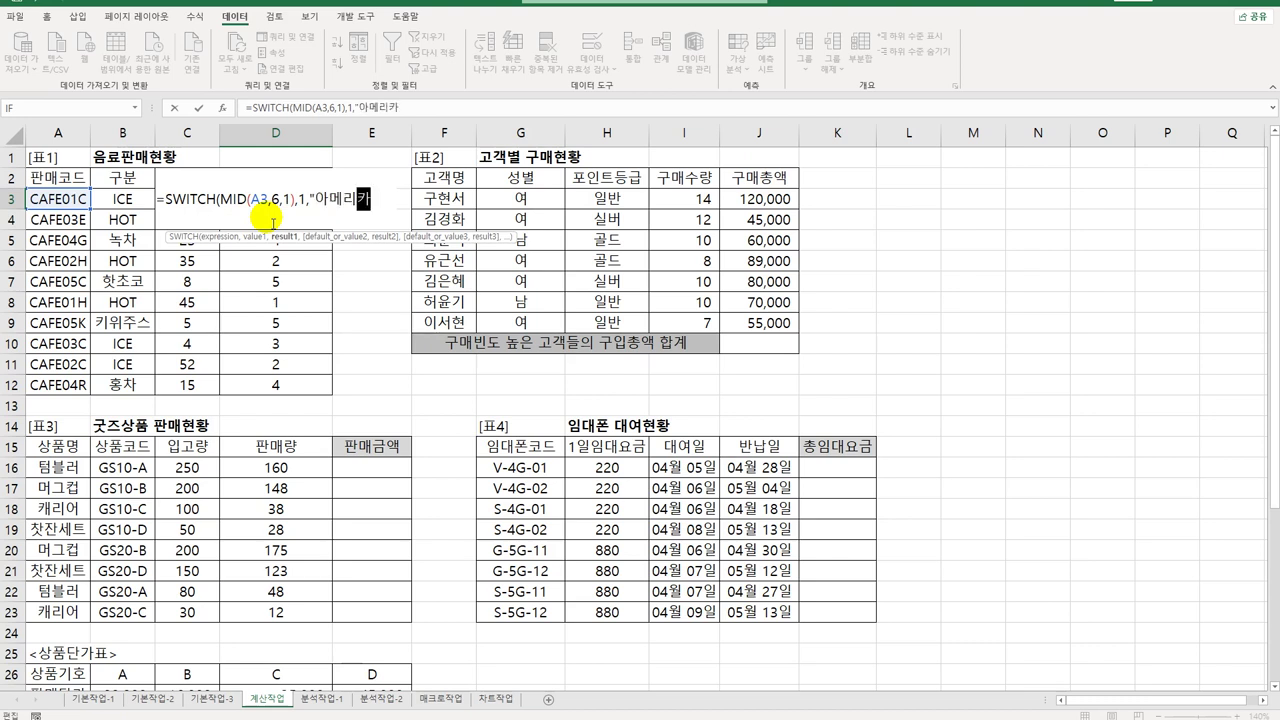
type("노\",2,")
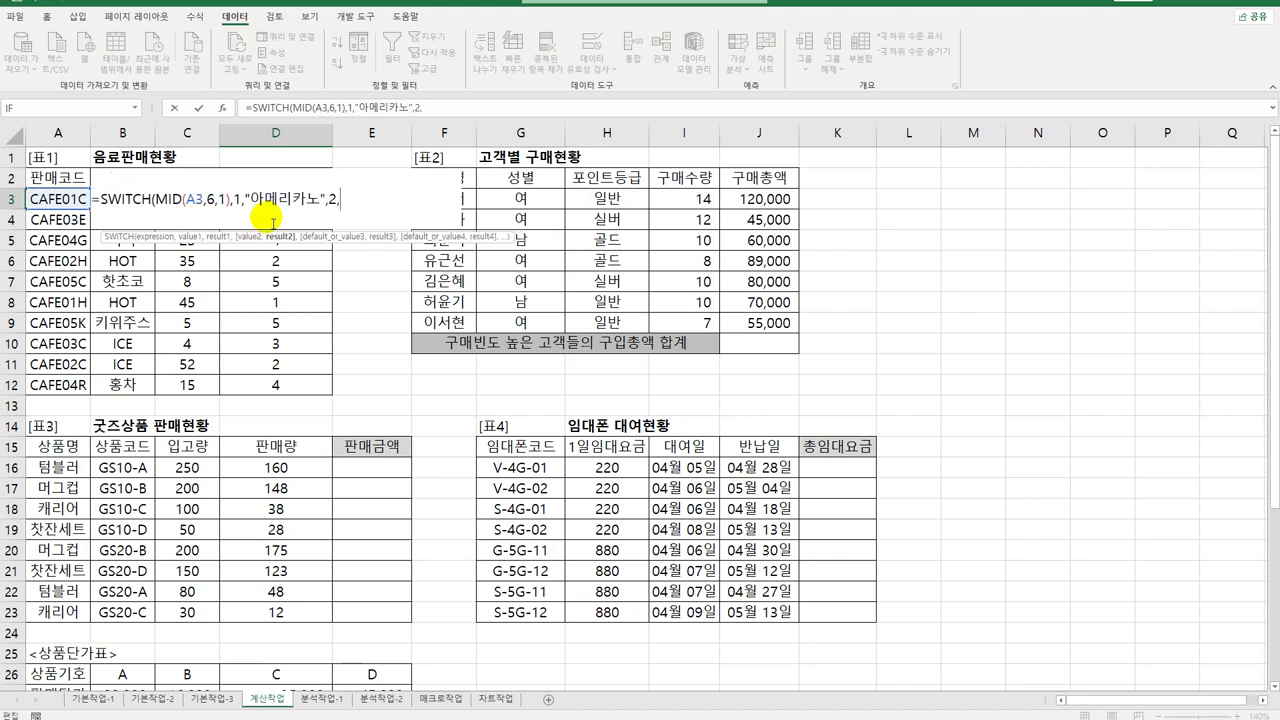
Step: Complete D3's SWITCH formula with 2 returning "카페라떼" and 3 returning "카푸치노", and fill it down to D12
type("\"카페라")
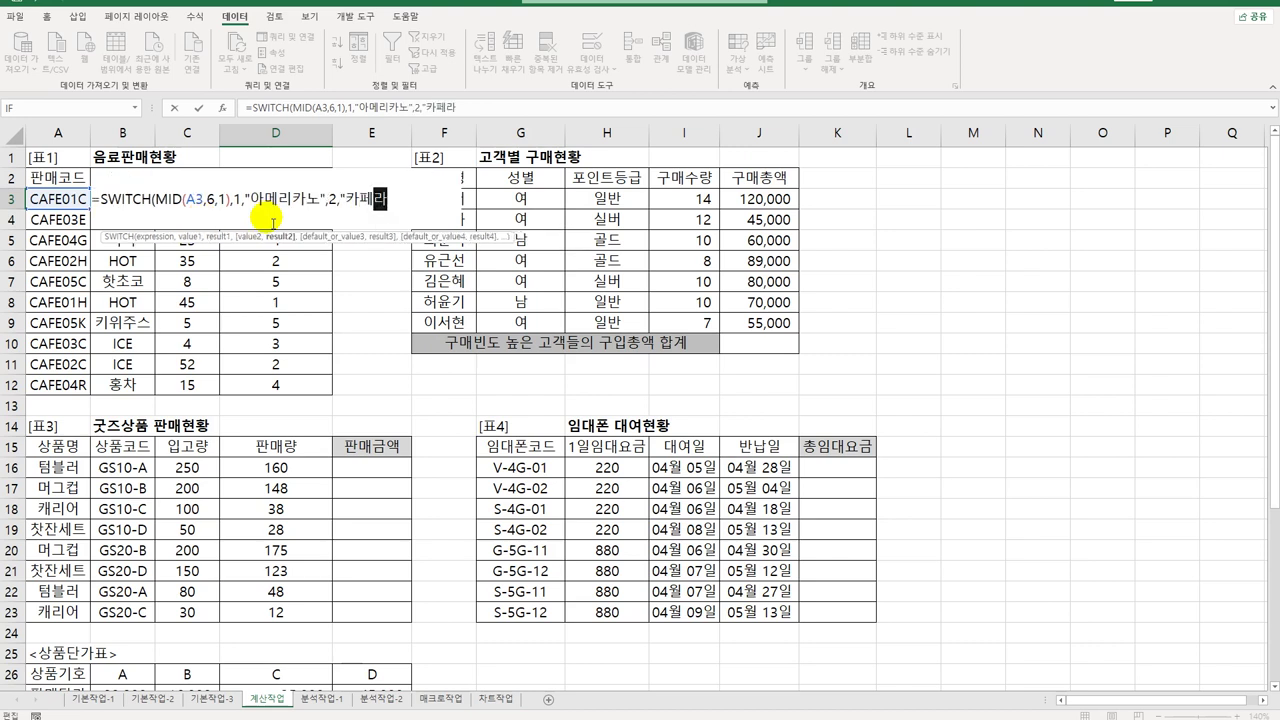
type("떼\",3,\"")
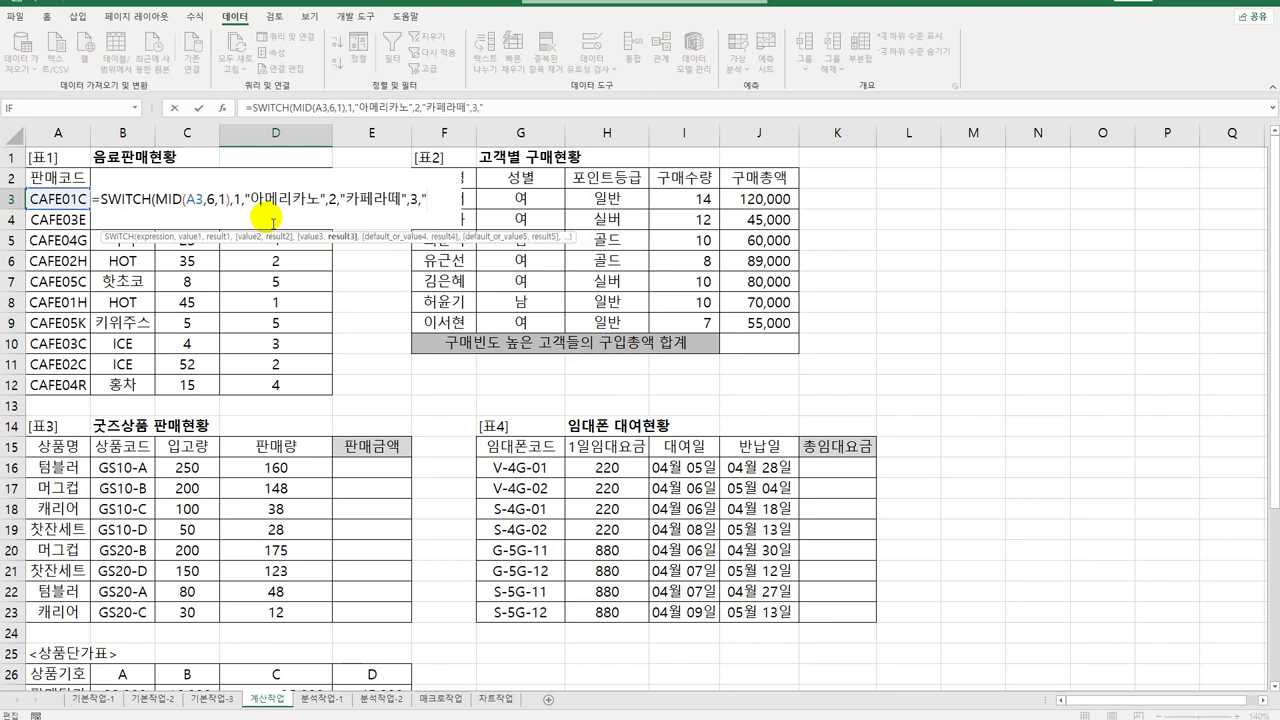
type("카푸치노\"")
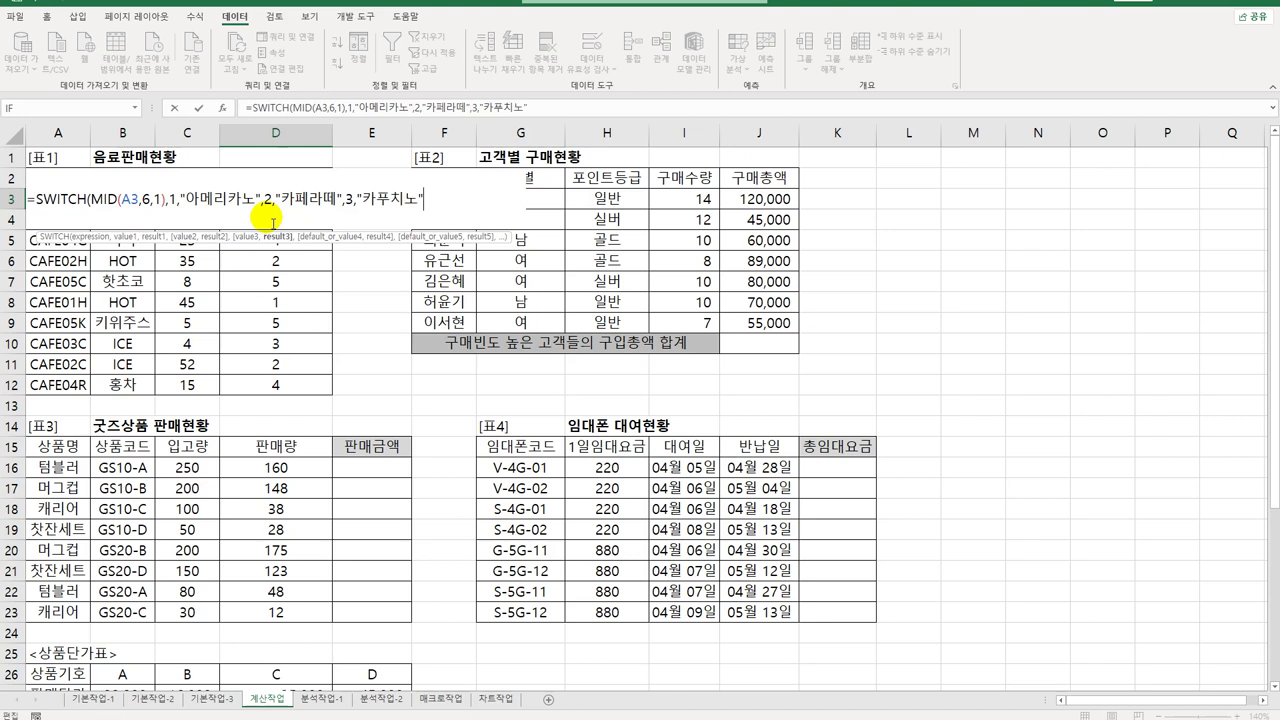
type(")")
key("Return")
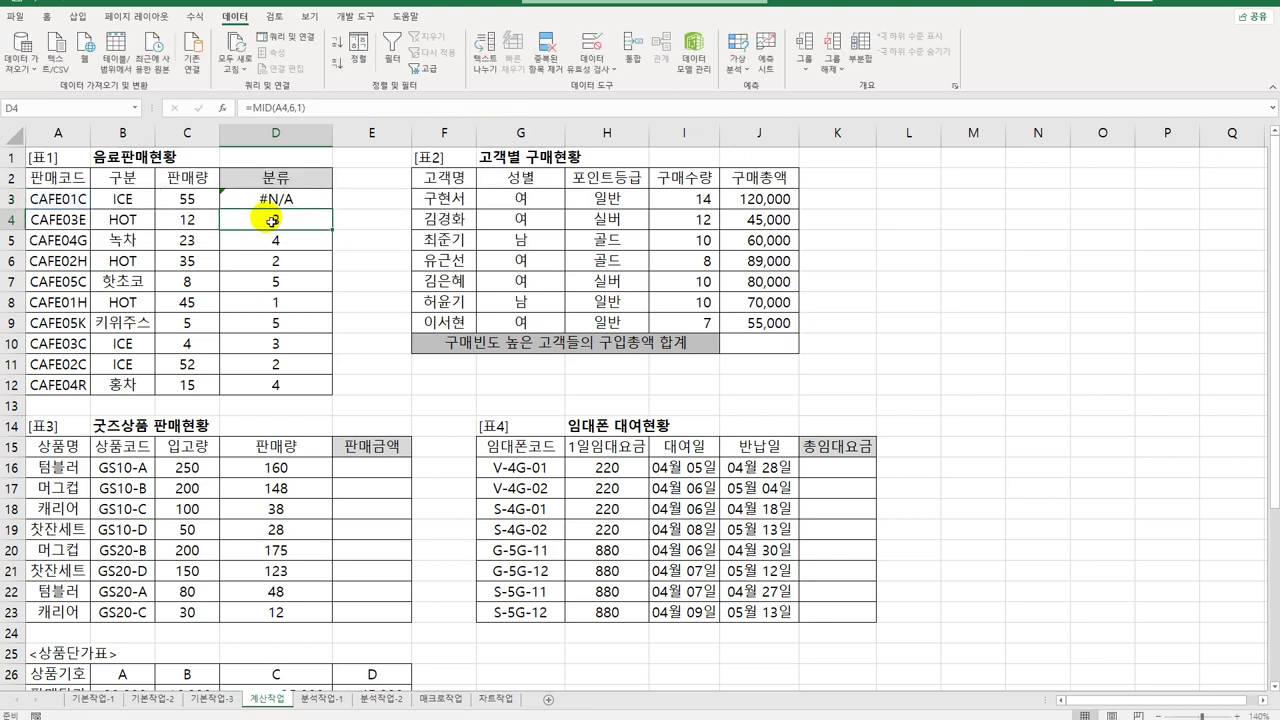
left_click(268, 199)
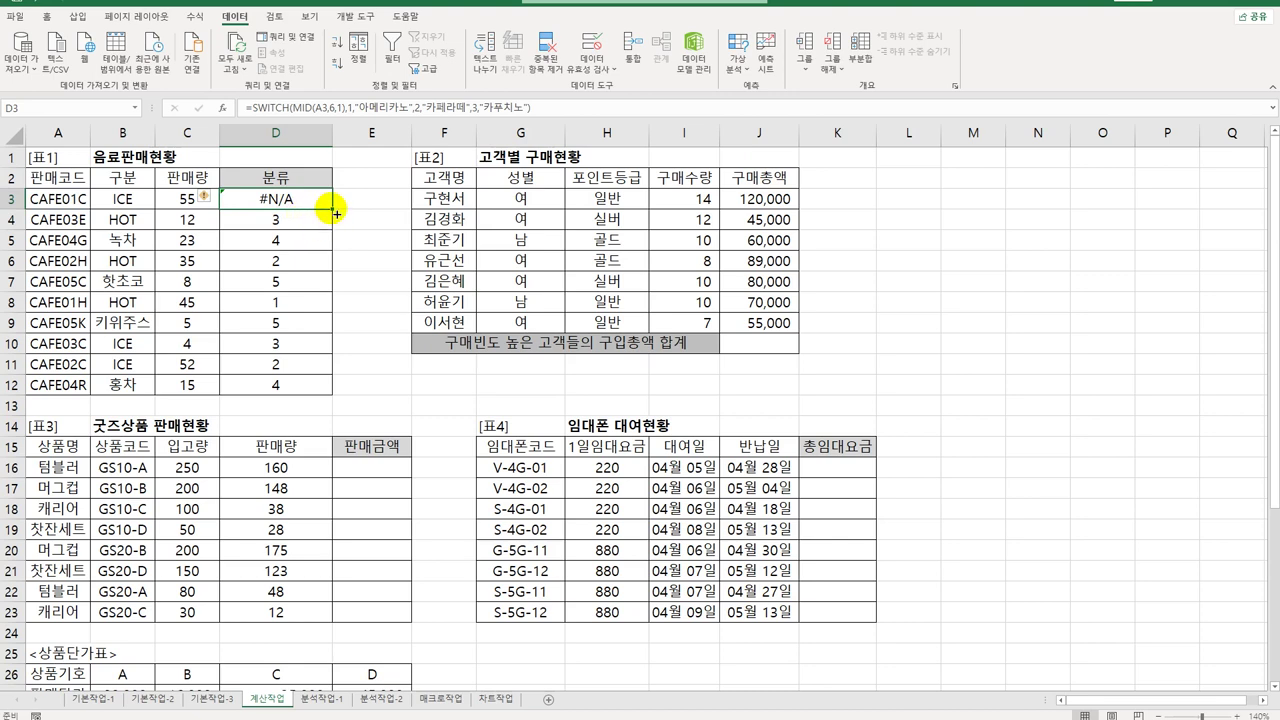
left_click_drag(331, 209, 323, 386)
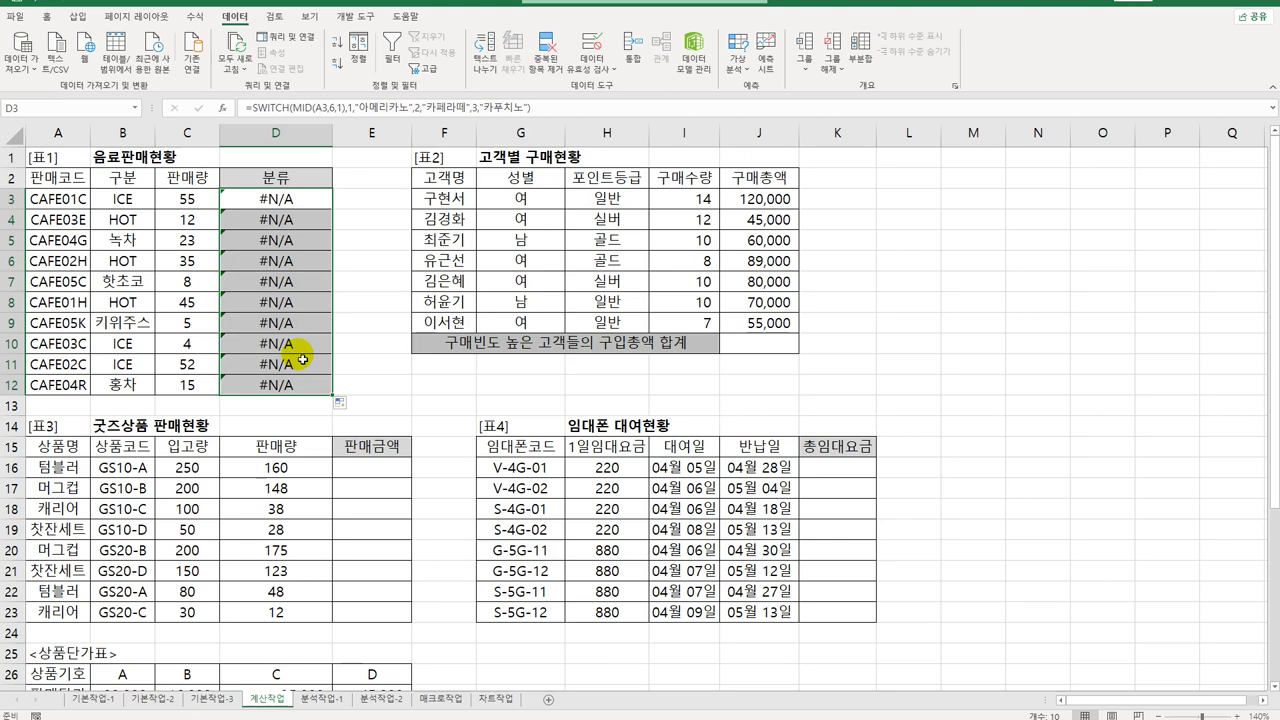
Step: In D3's SWITCH formula, enclose the comparison values 1 and 2 in quotation marks so they are text
left_click(318, 199)
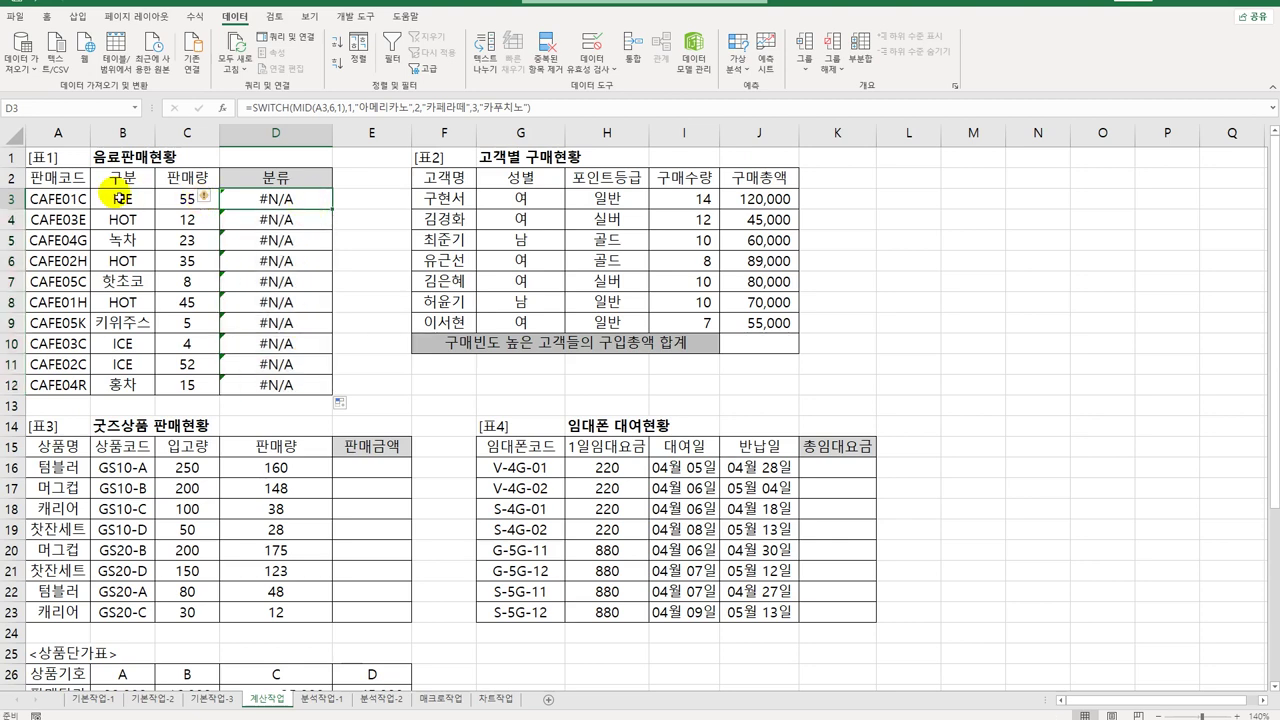
double_click(282, 197)
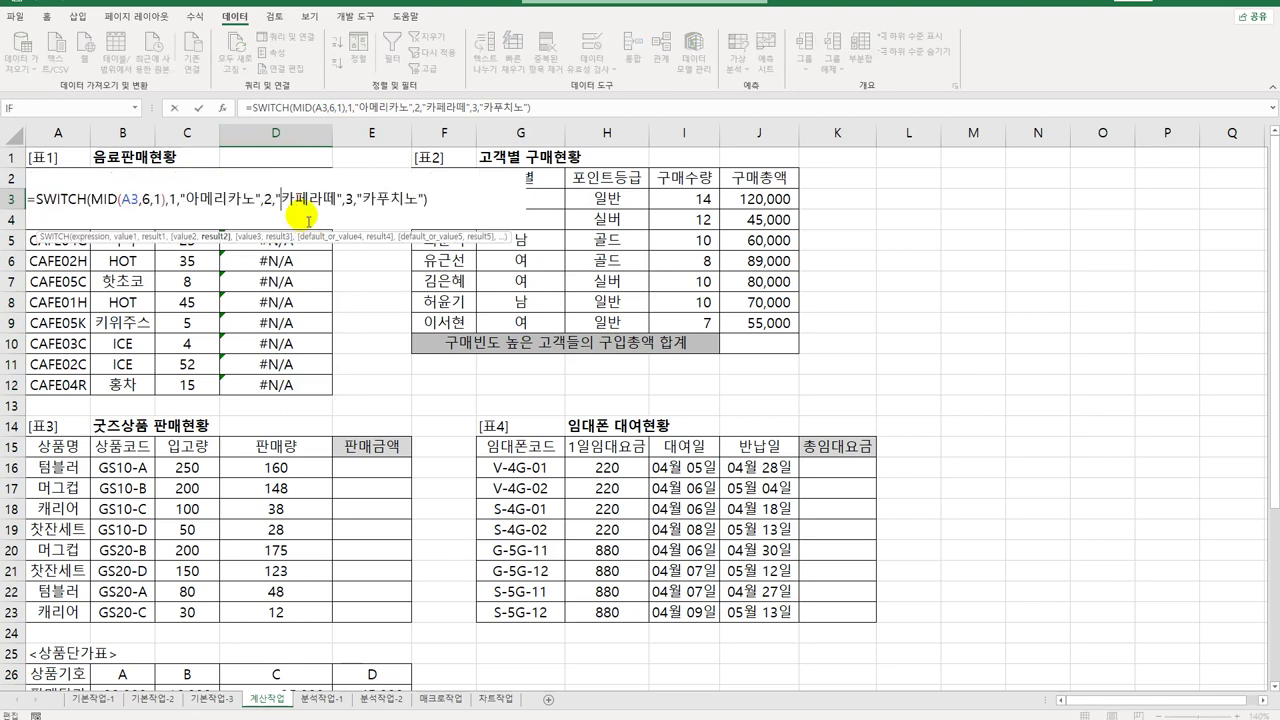
left_click(169, 199)
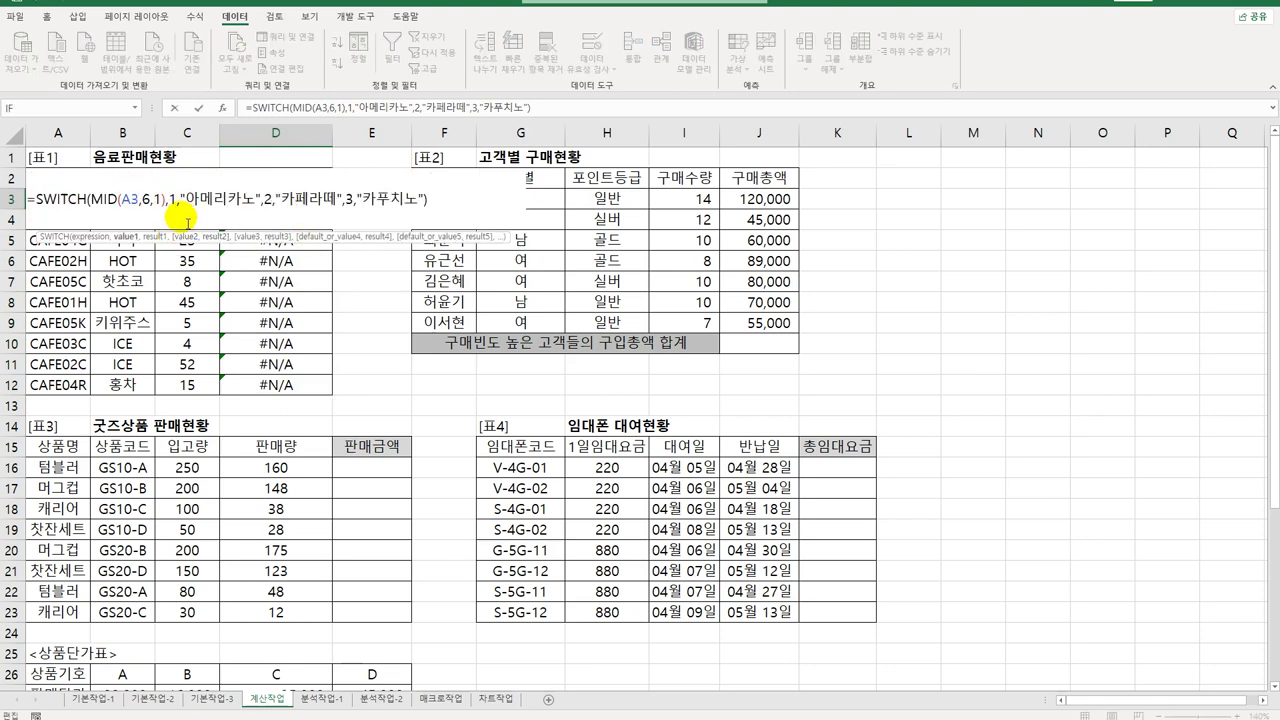
type("\"")
left_click(183, 199)
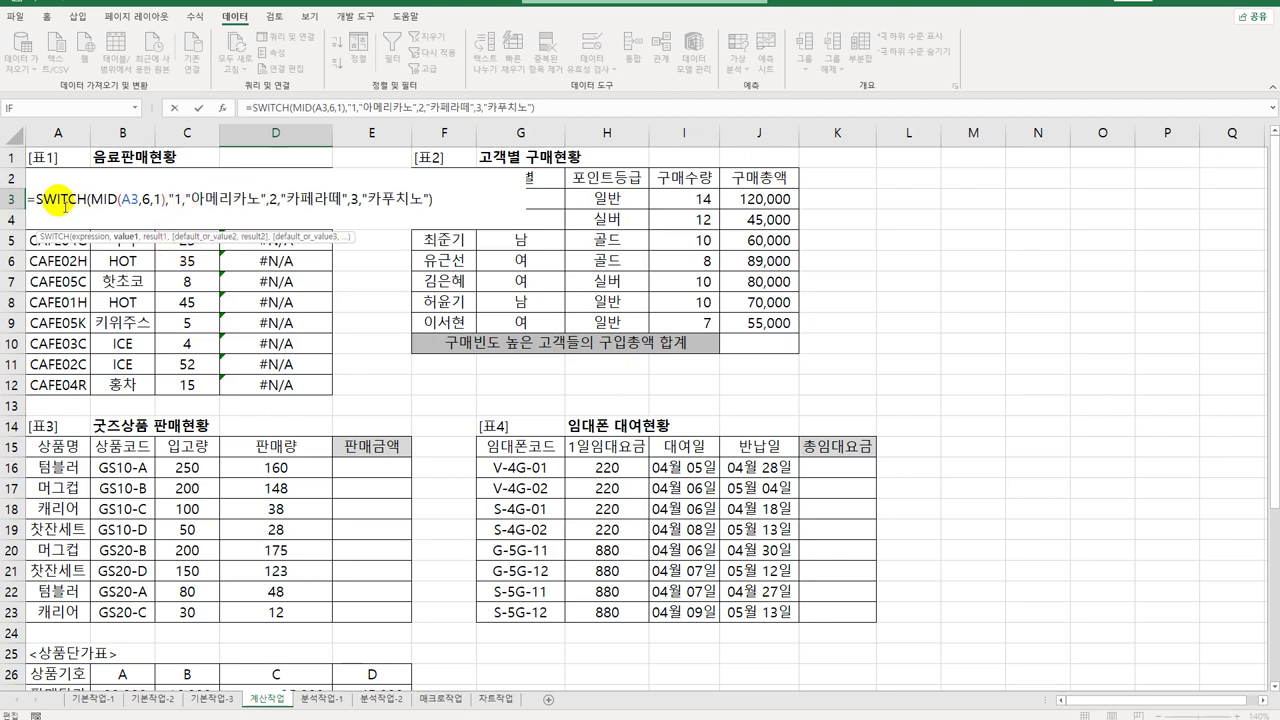
type("\"")
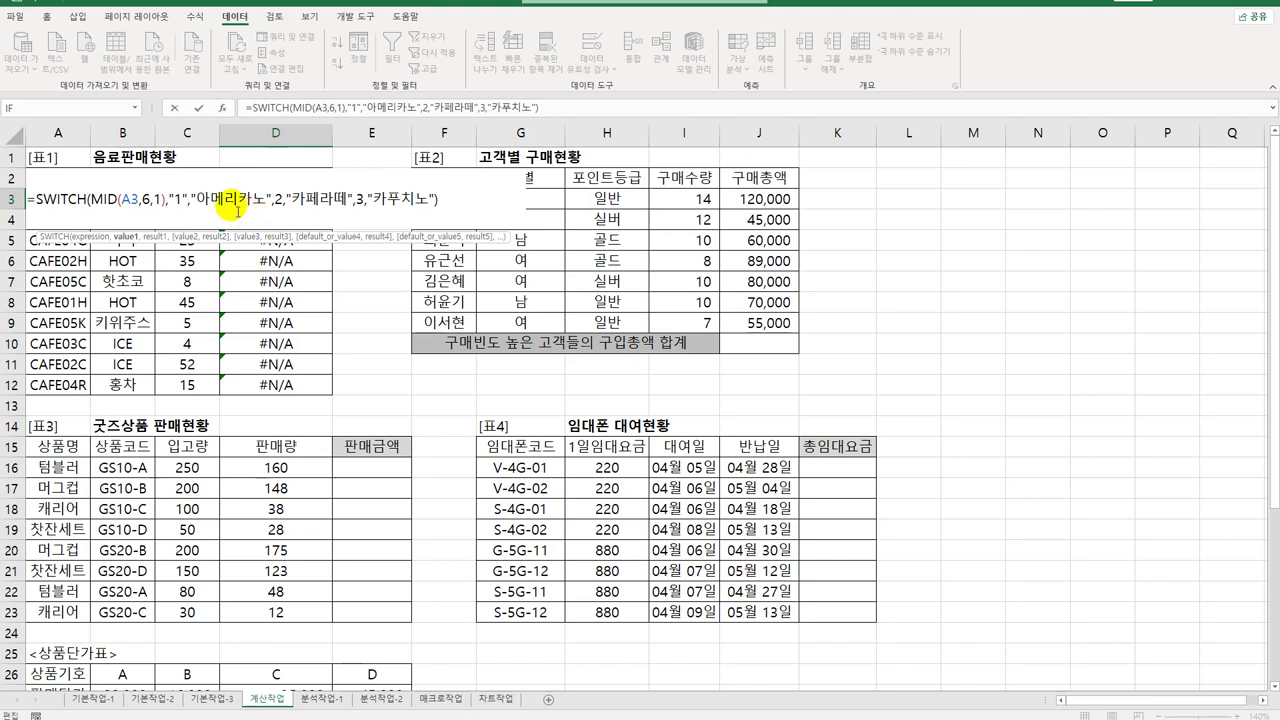
left_click(274, 200)
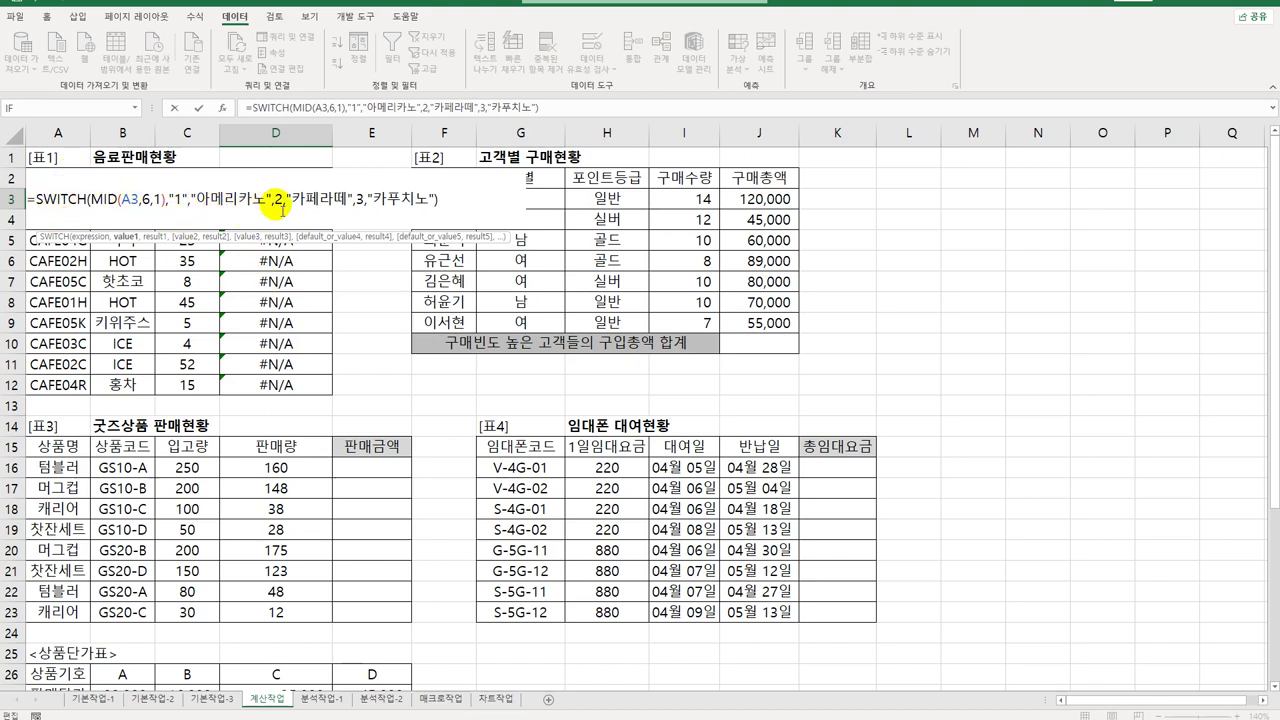
type("\"")
key("Right")
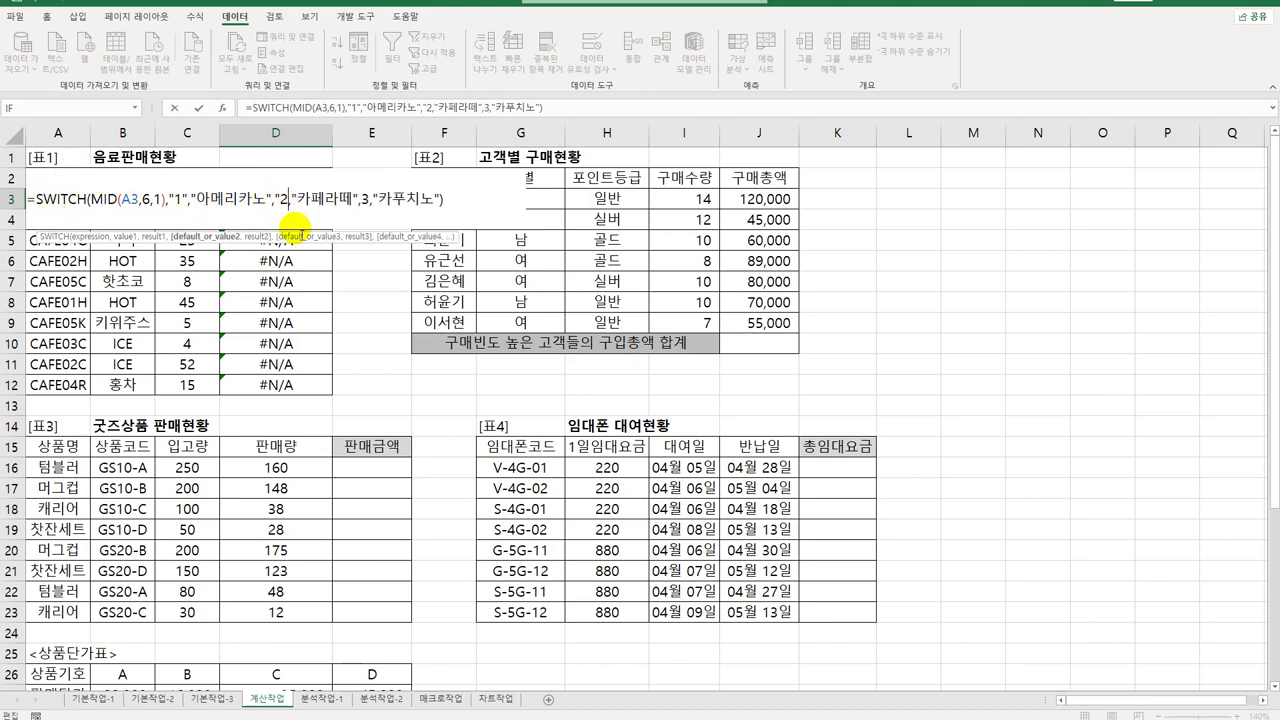
type("\"")
Step: Put the comparison value 3 in D3's SWITCH formula in quotation marks and fill the formula down to D12
left_click(366, 200)
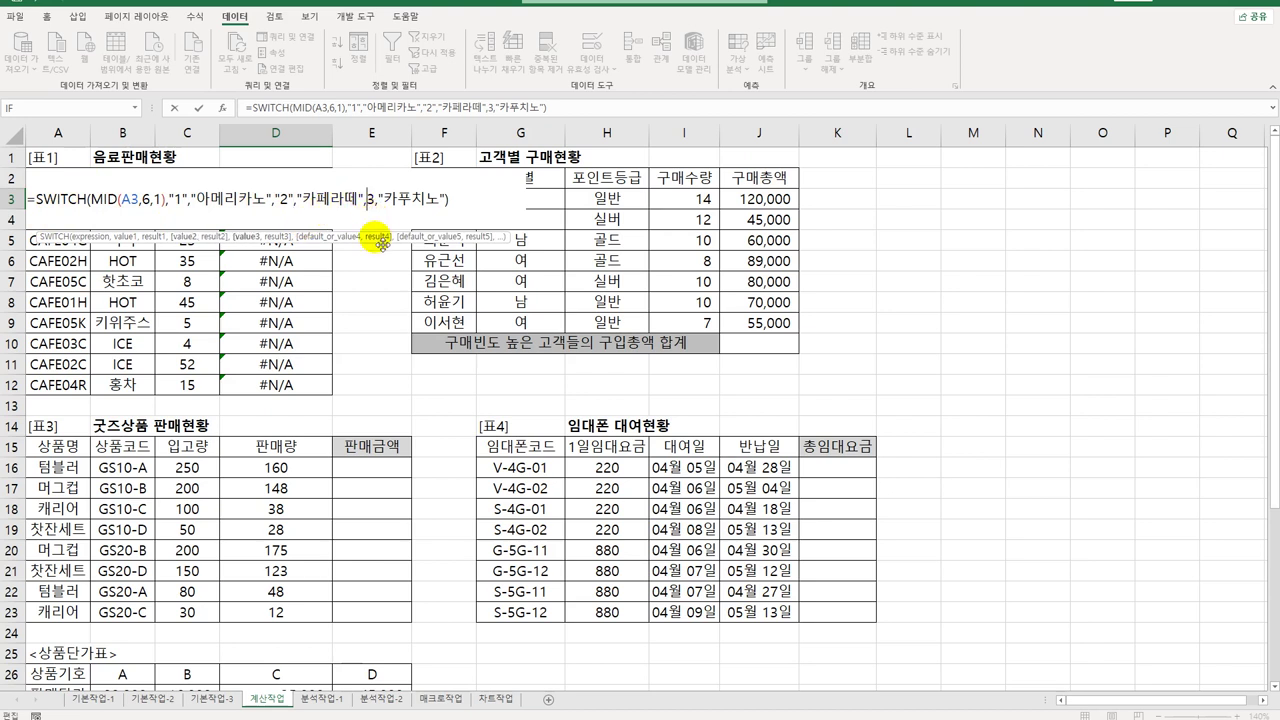
type("\"3")
key("Right")
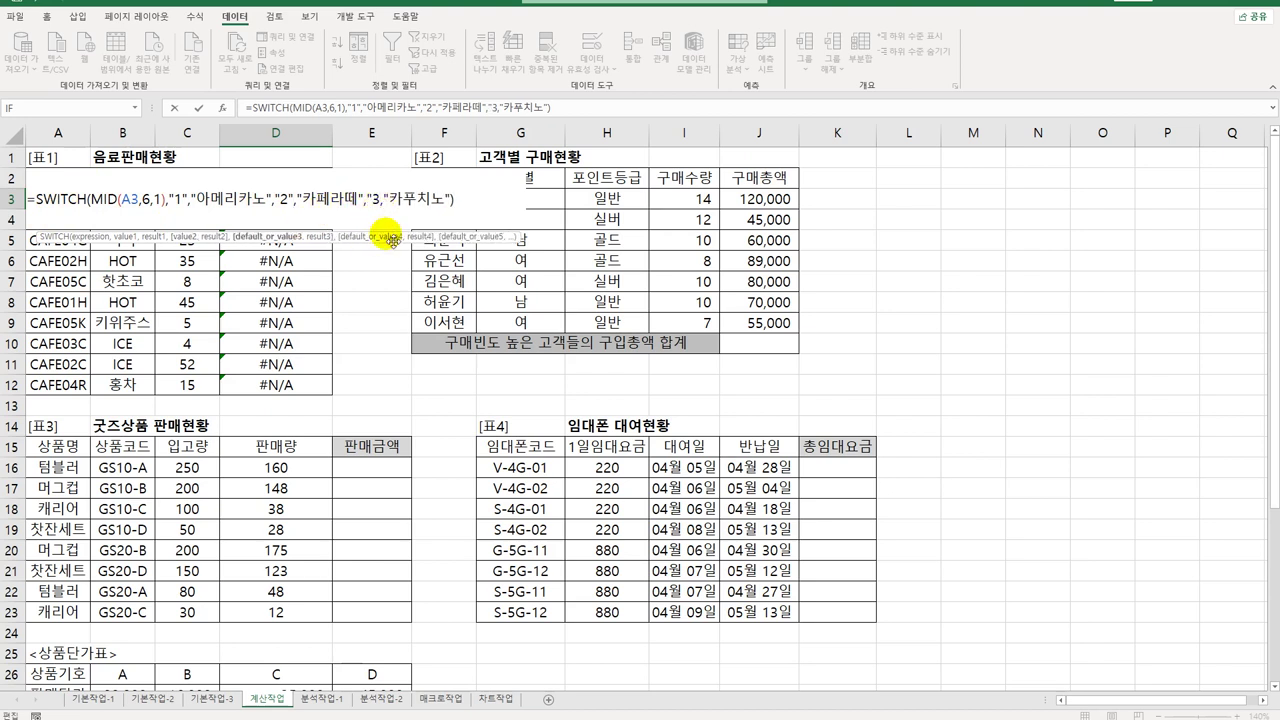
type("\"")
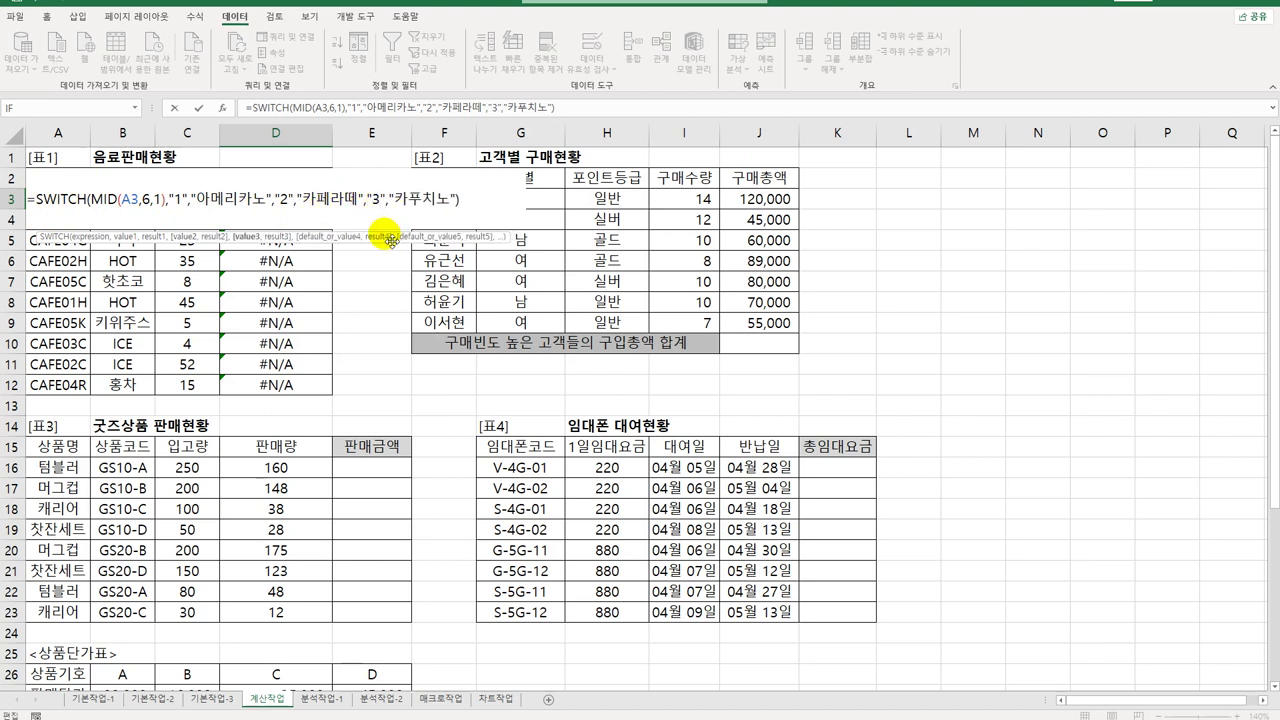
key("Return")
left_click(310, 200)
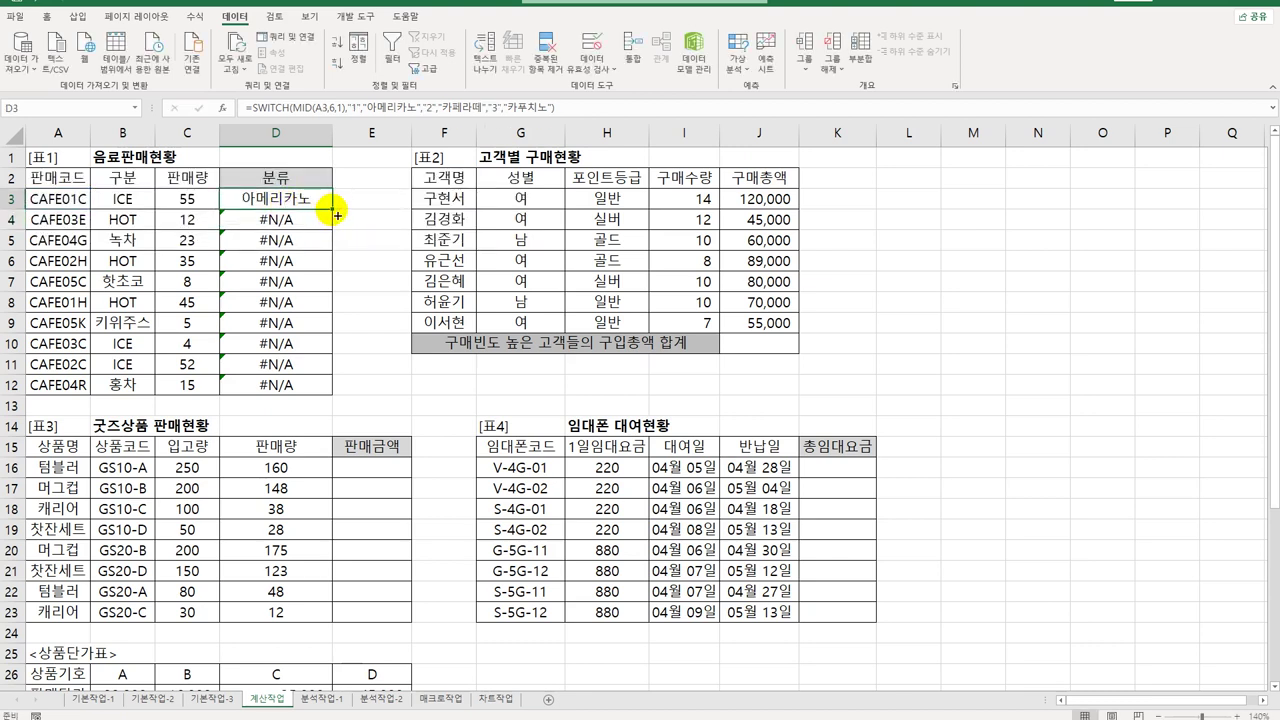
left_click_drag(332, 210, 330, 404)
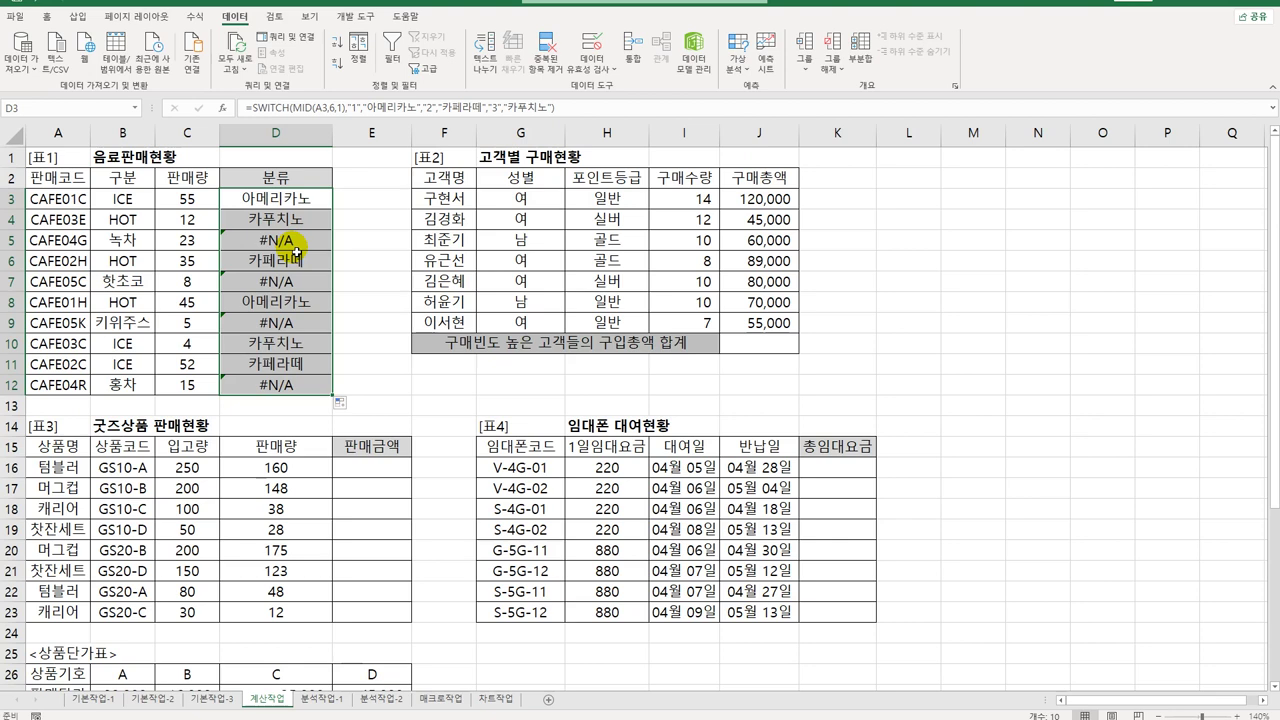
Step: Wrap D3's SWITCH formula in IFERROR with "기타음료" as the error value, and fill it down to D12
double_click(296, 207)
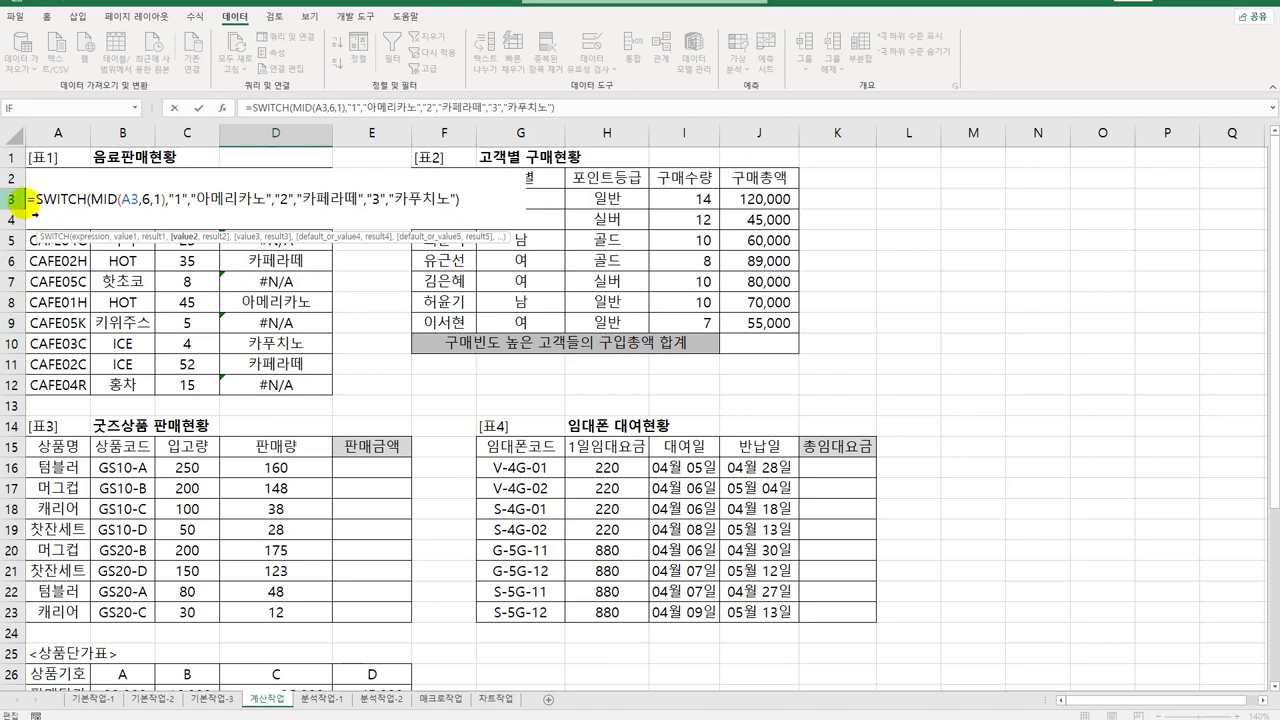
left_click(40, 202)
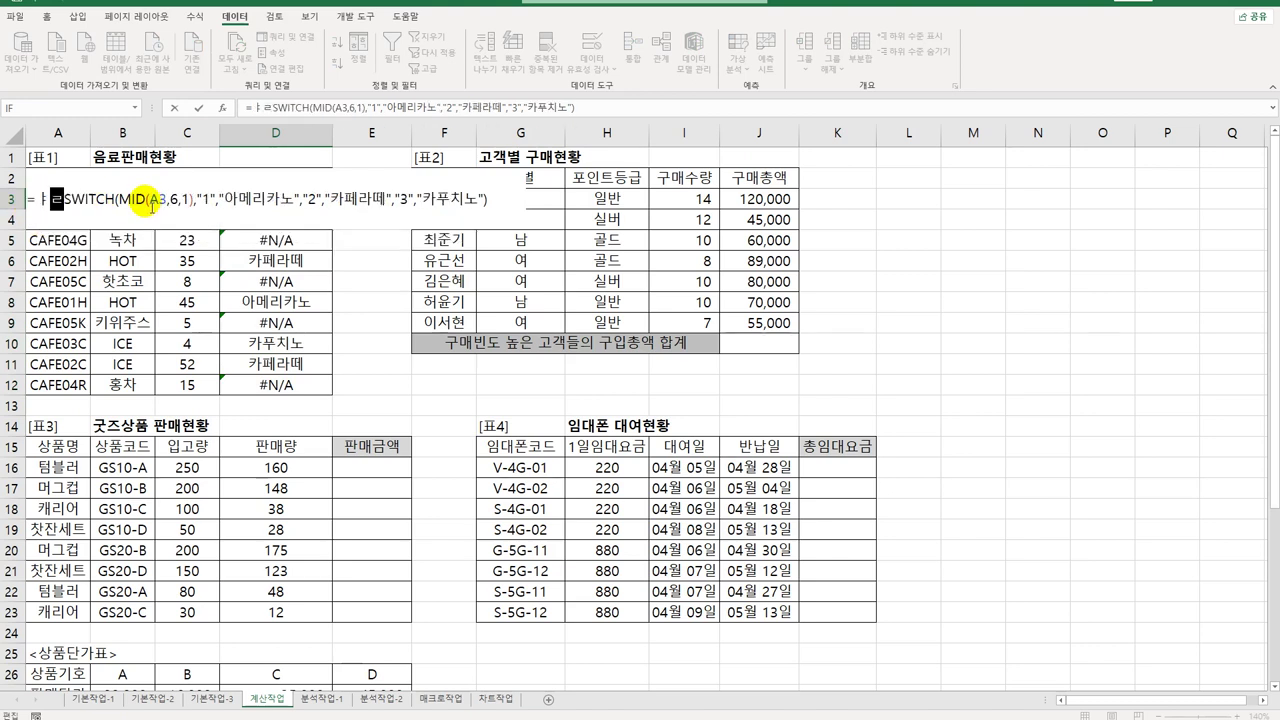
type("ife")
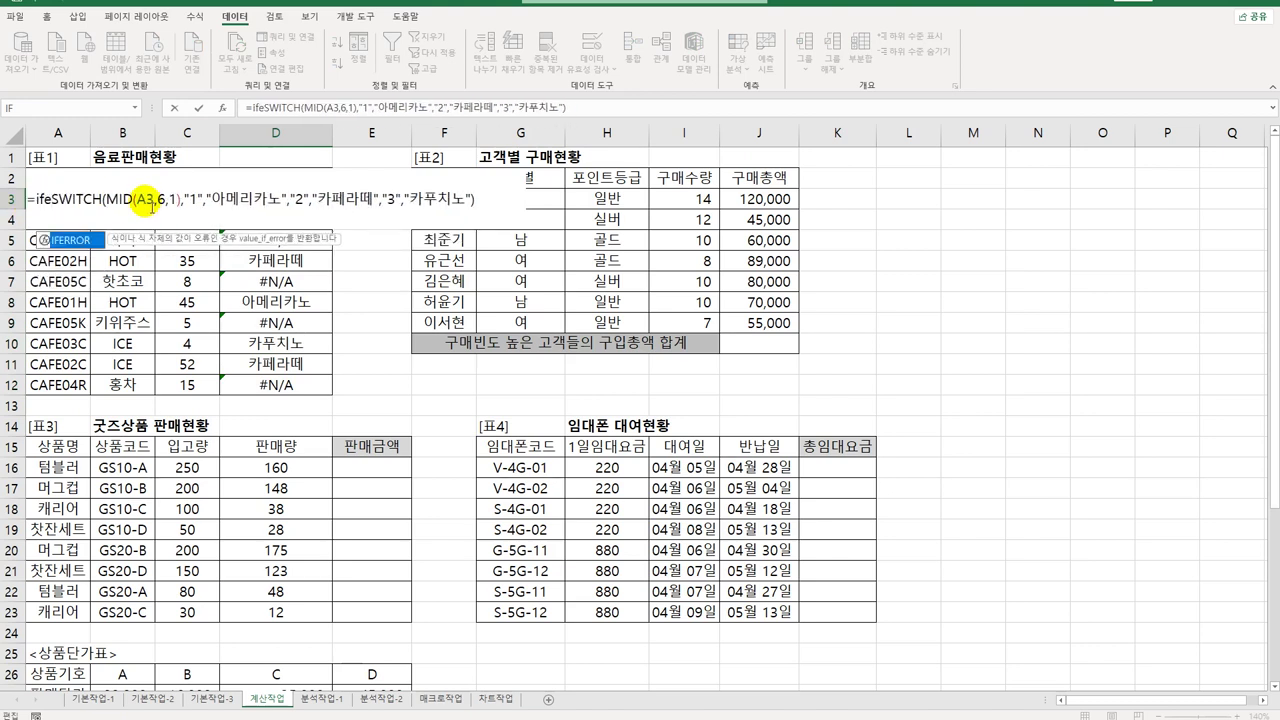
key("Tab")
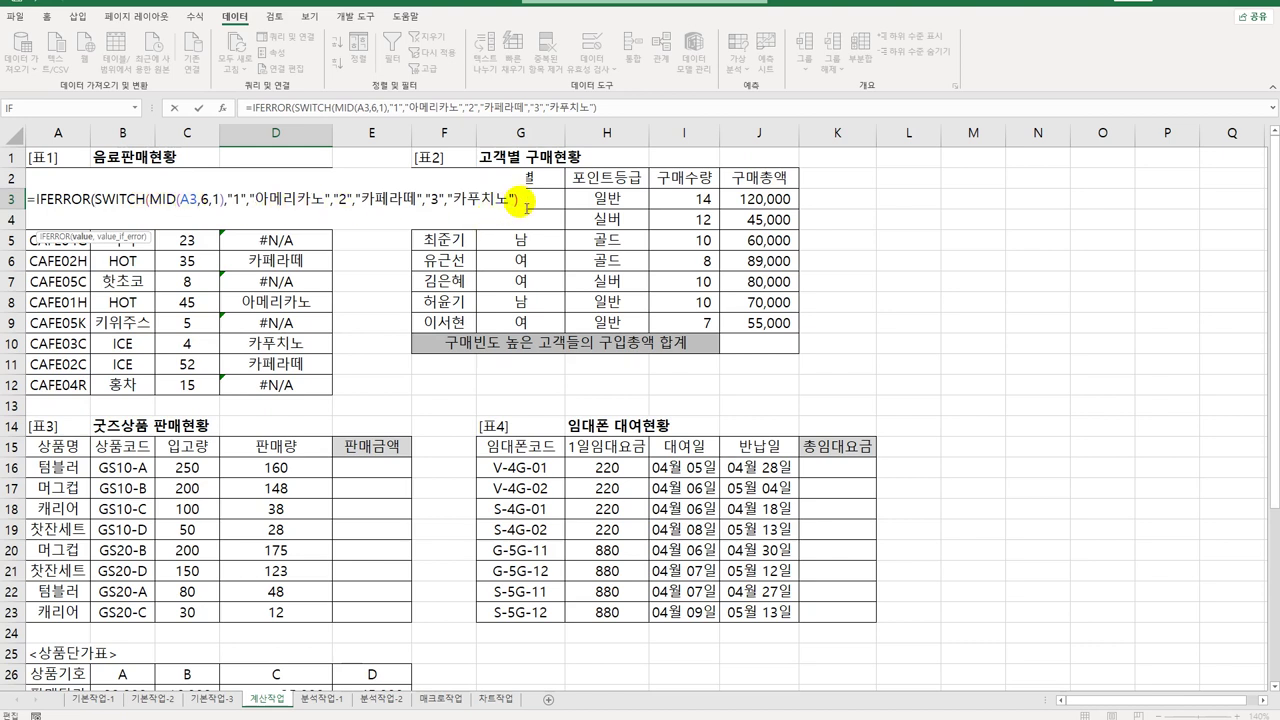
type(",\"ㄱ")
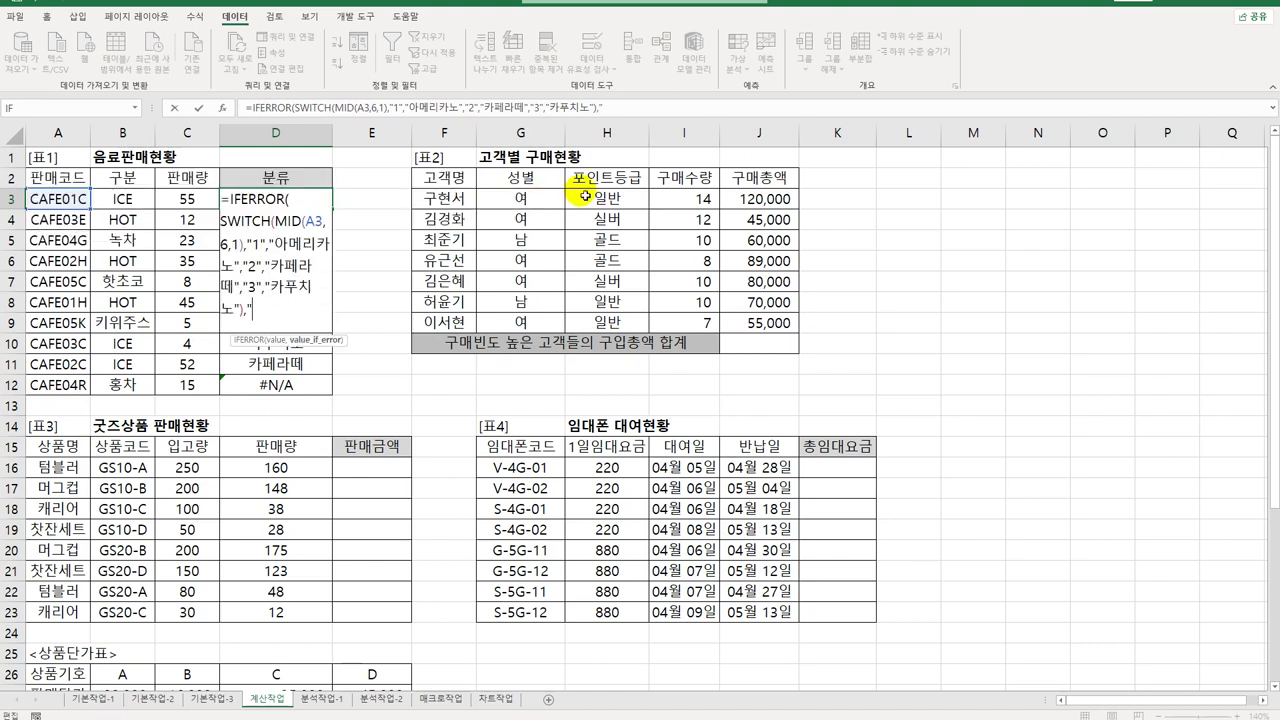
type("기타음료\")")
key("Return")
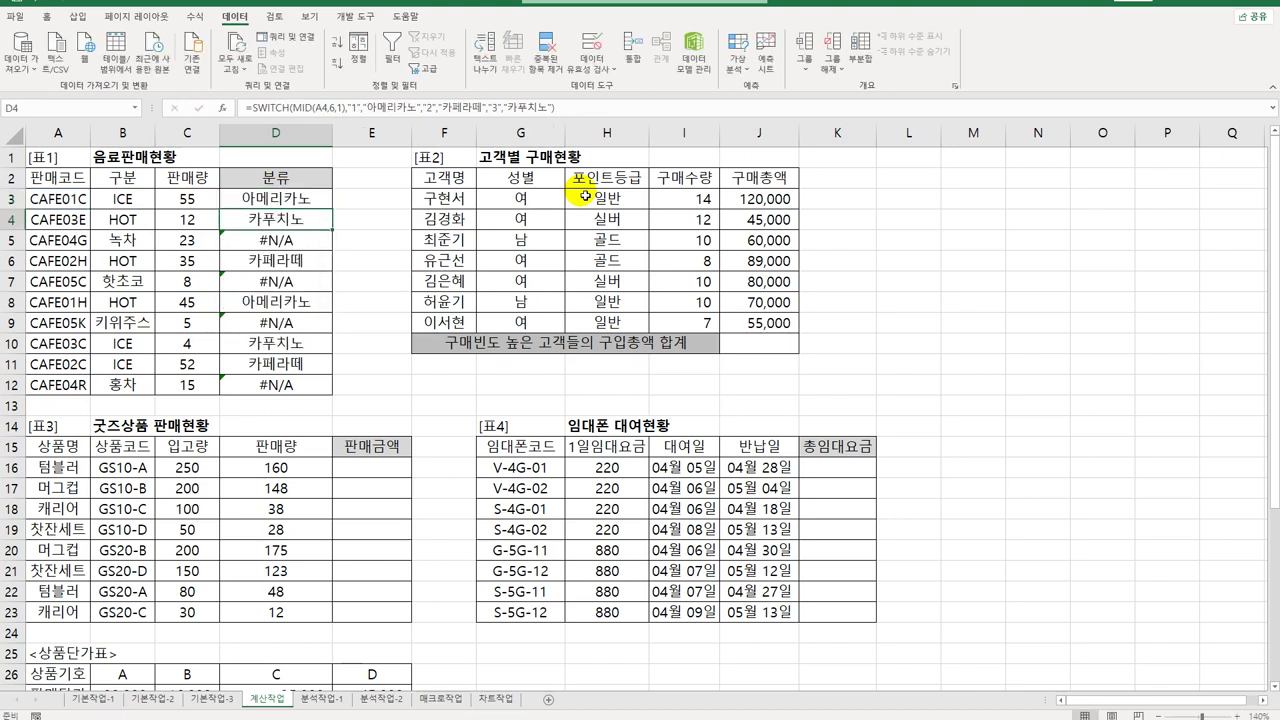
left_click(313, 205)
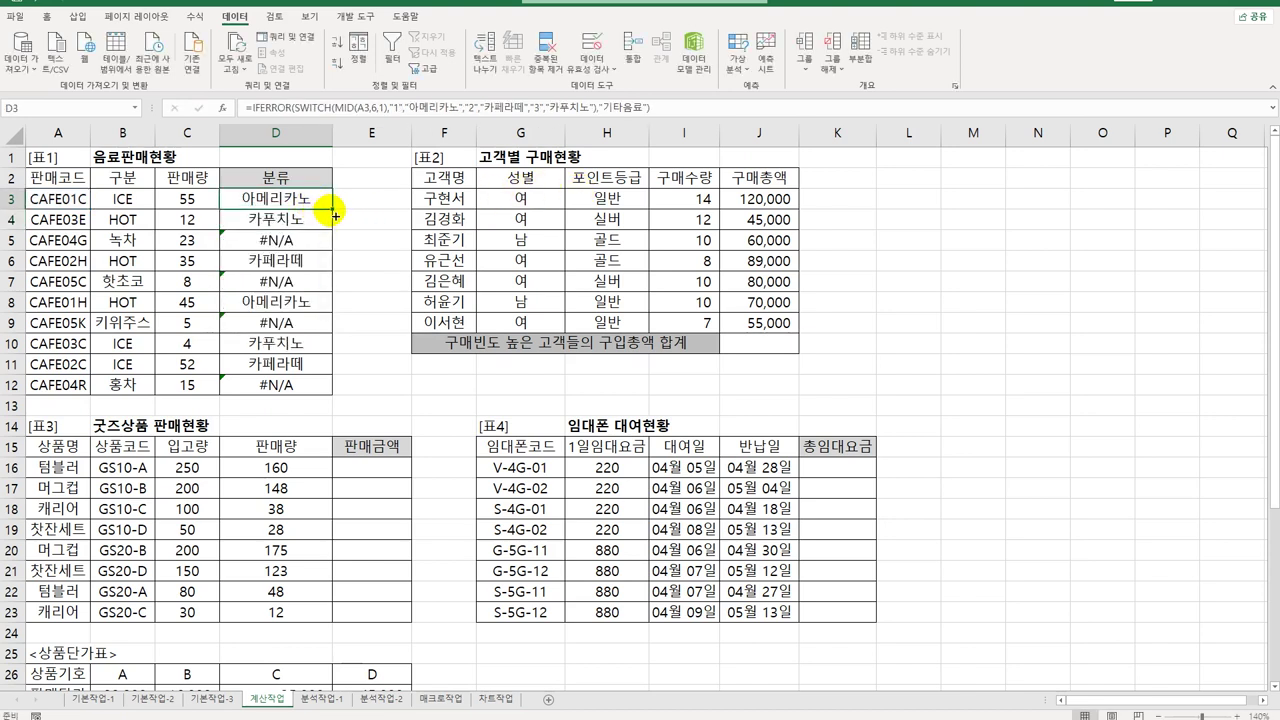
double_click(333, 209)
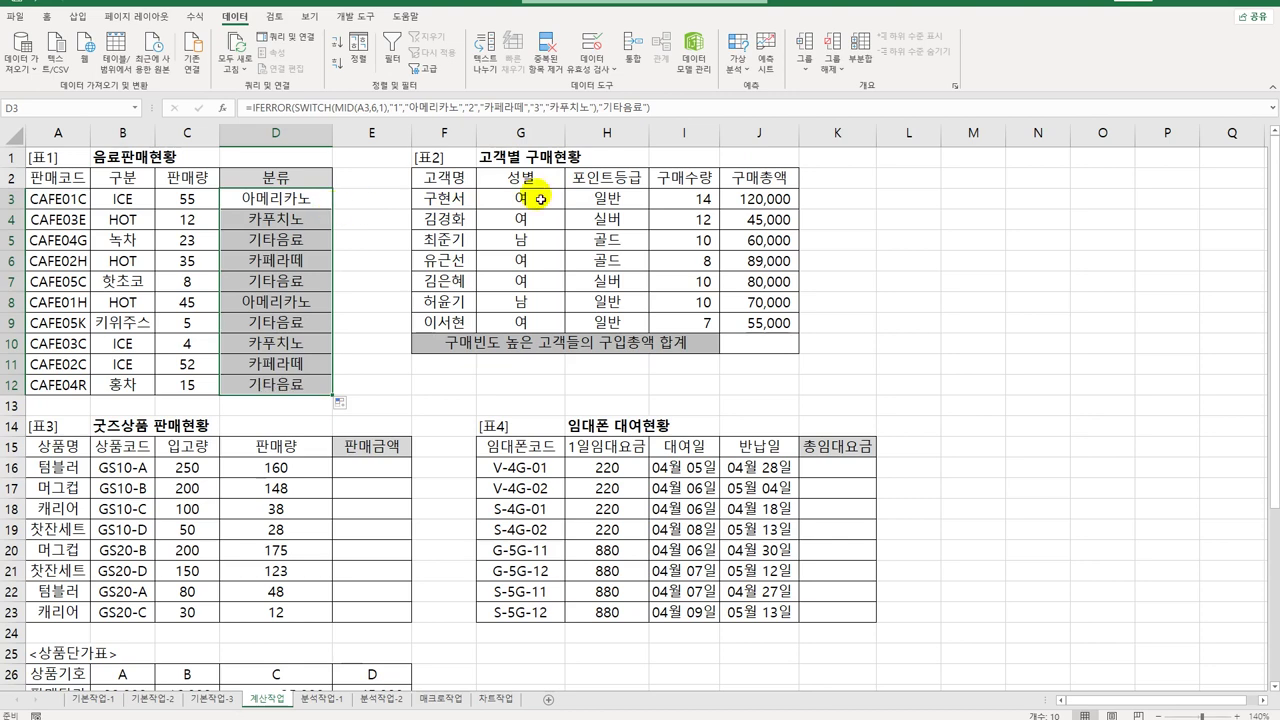
left_click(699, 205)
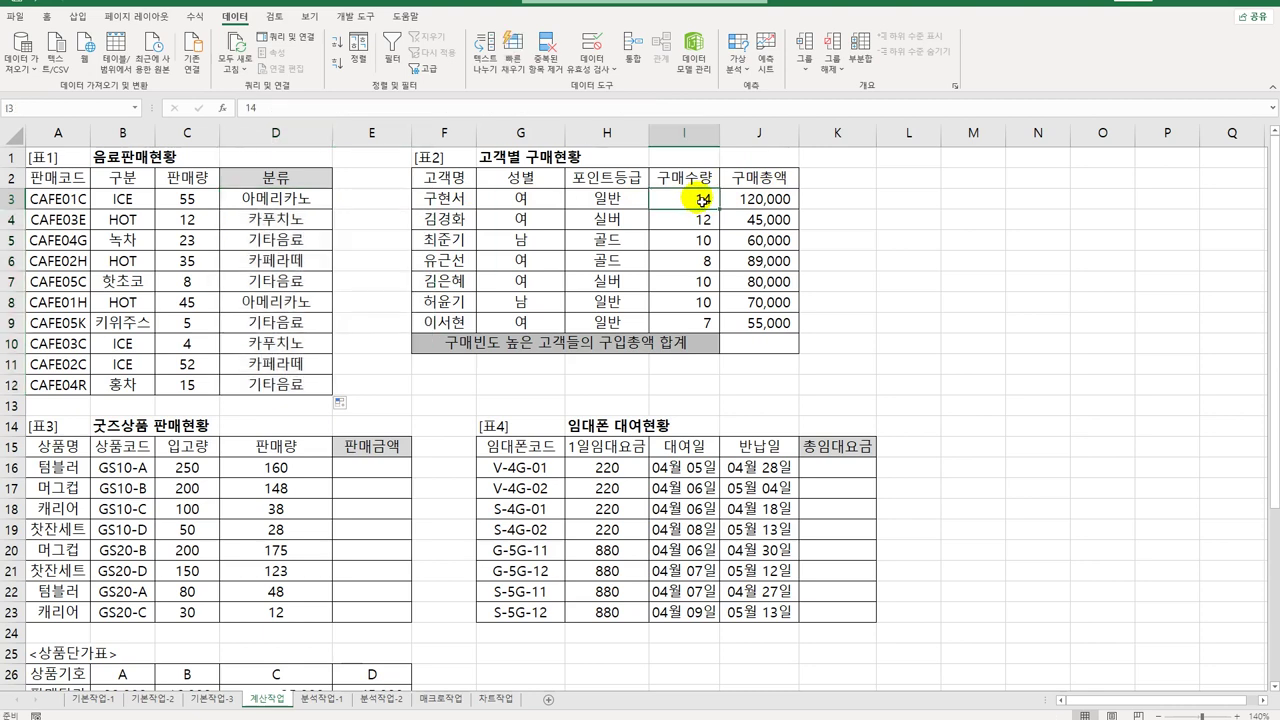
left_click_drag(699, 205, 701, 319)
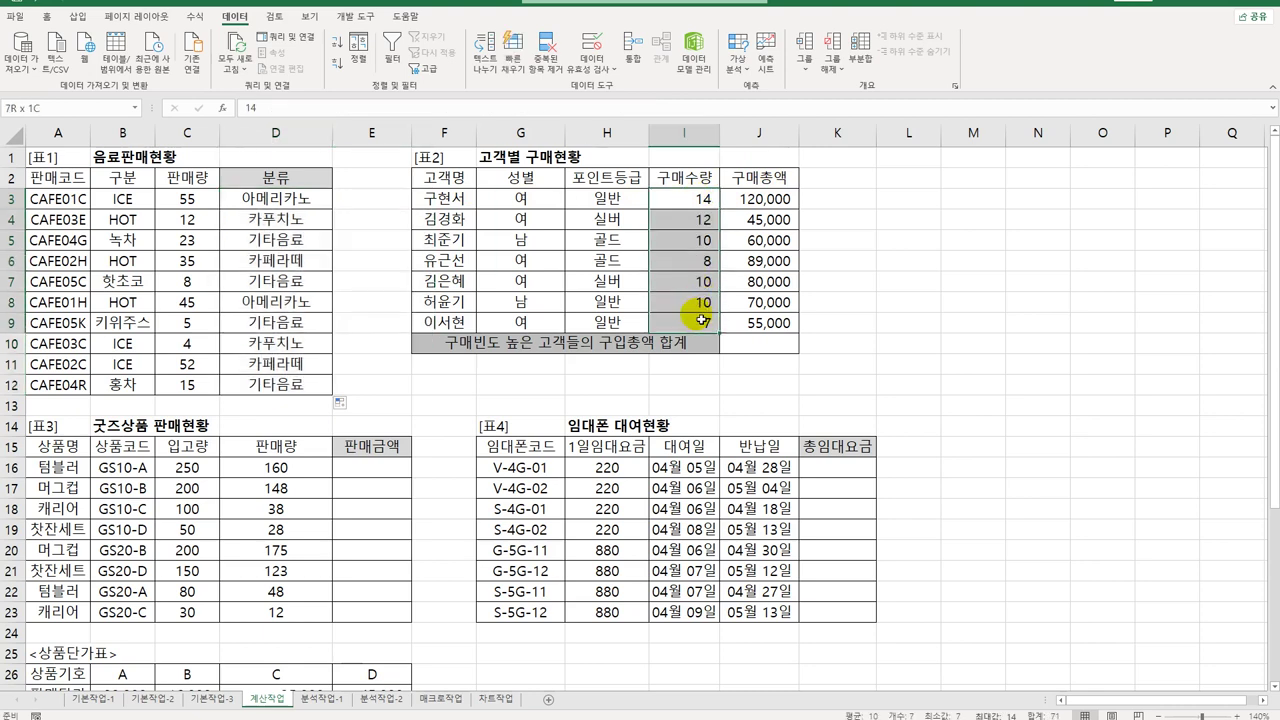
left_click_drag(770, 200, 783, 322)
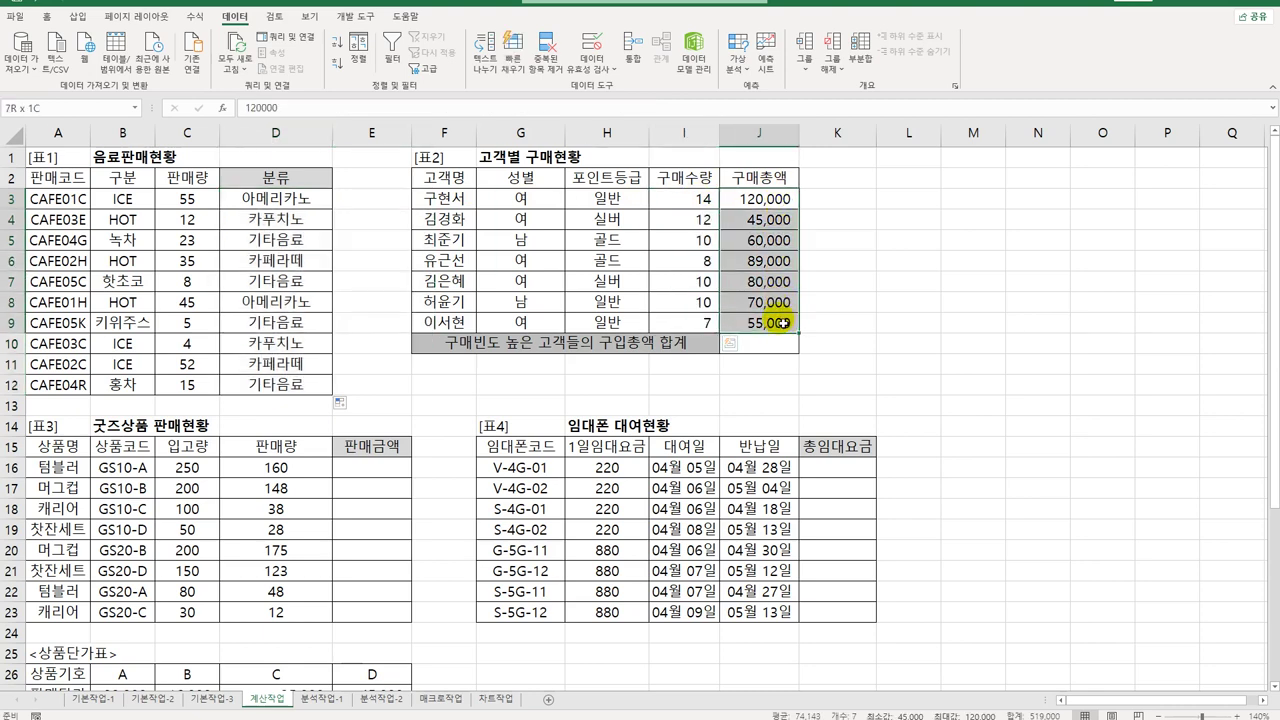
Step: Enter =MODE.SNGL(I3:I9) in J10 of 표2 to find the most frequent 구매수량
left_click(777, 346)
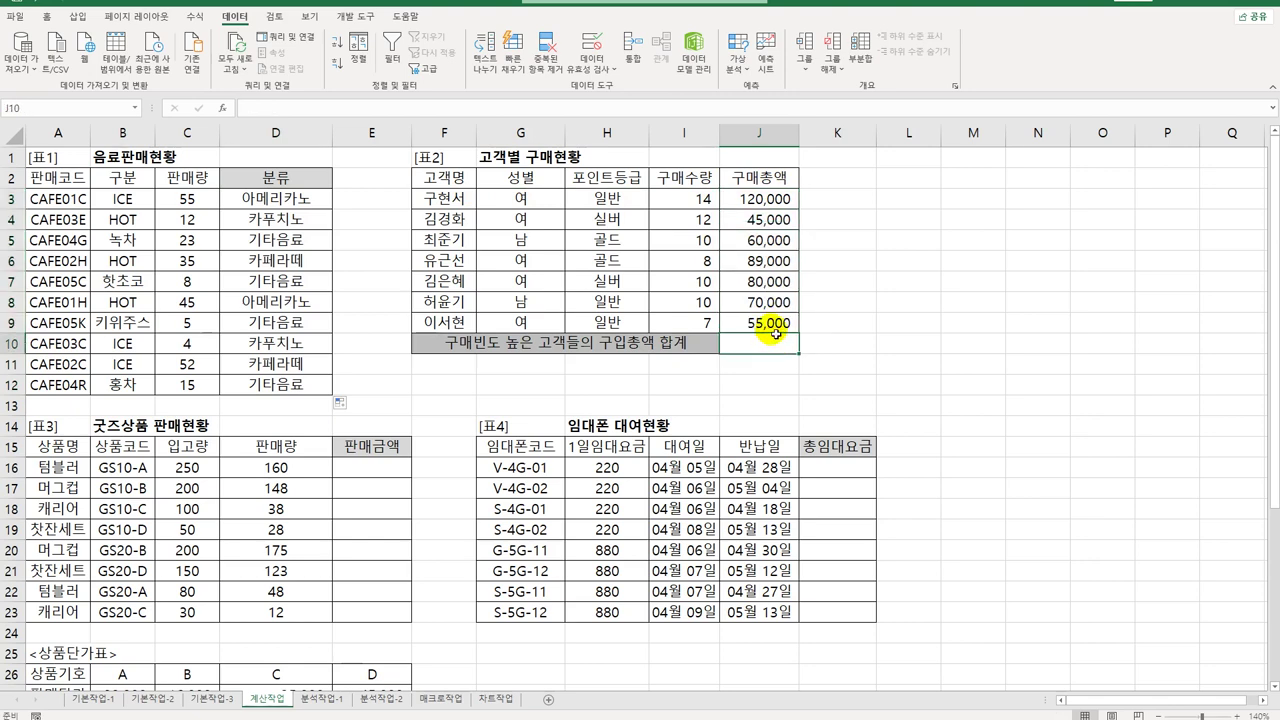
type("=")
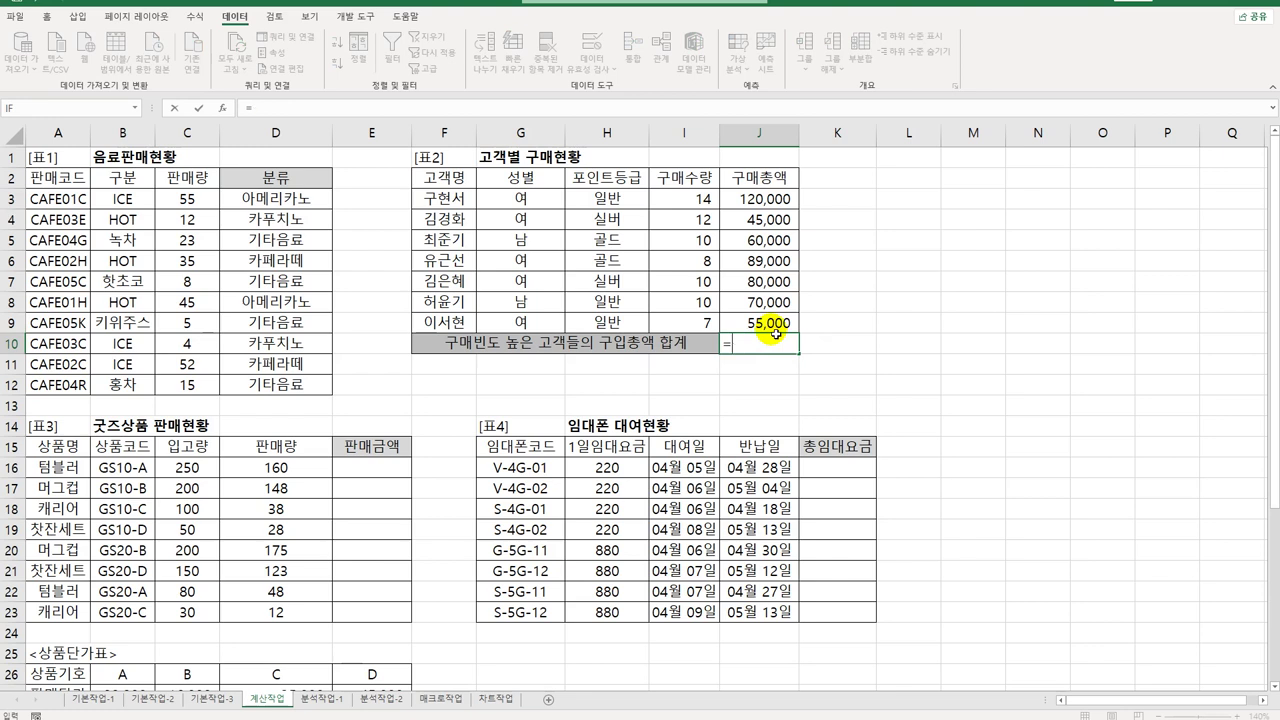
type("mod")
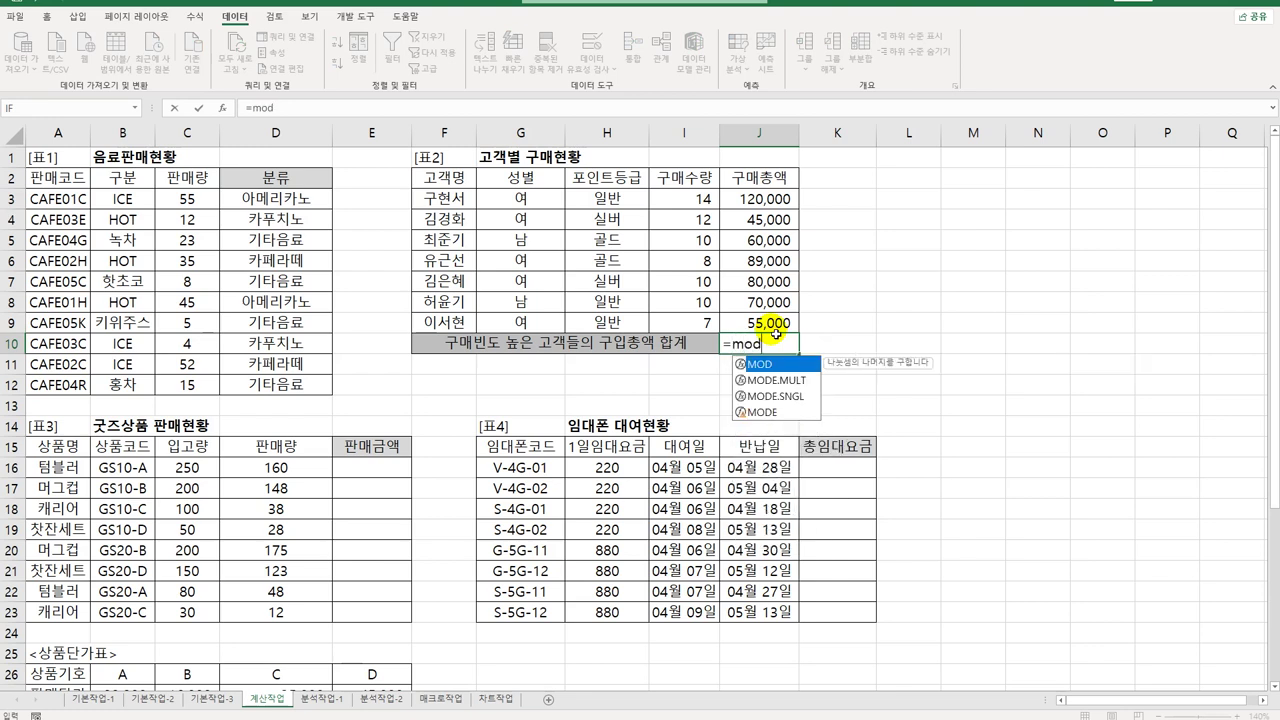
key("Down")
key("Down")
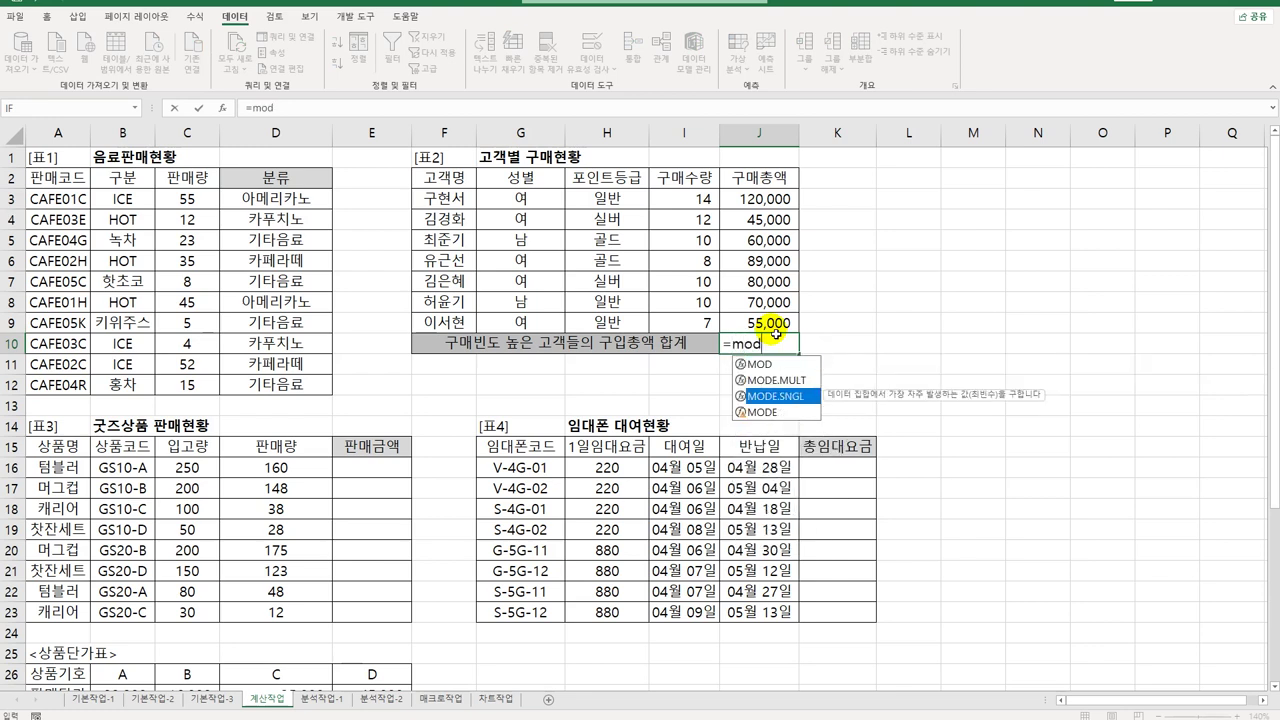
key("Tab")
left_click_drag(700, 205, 697, 318)
key("Return")
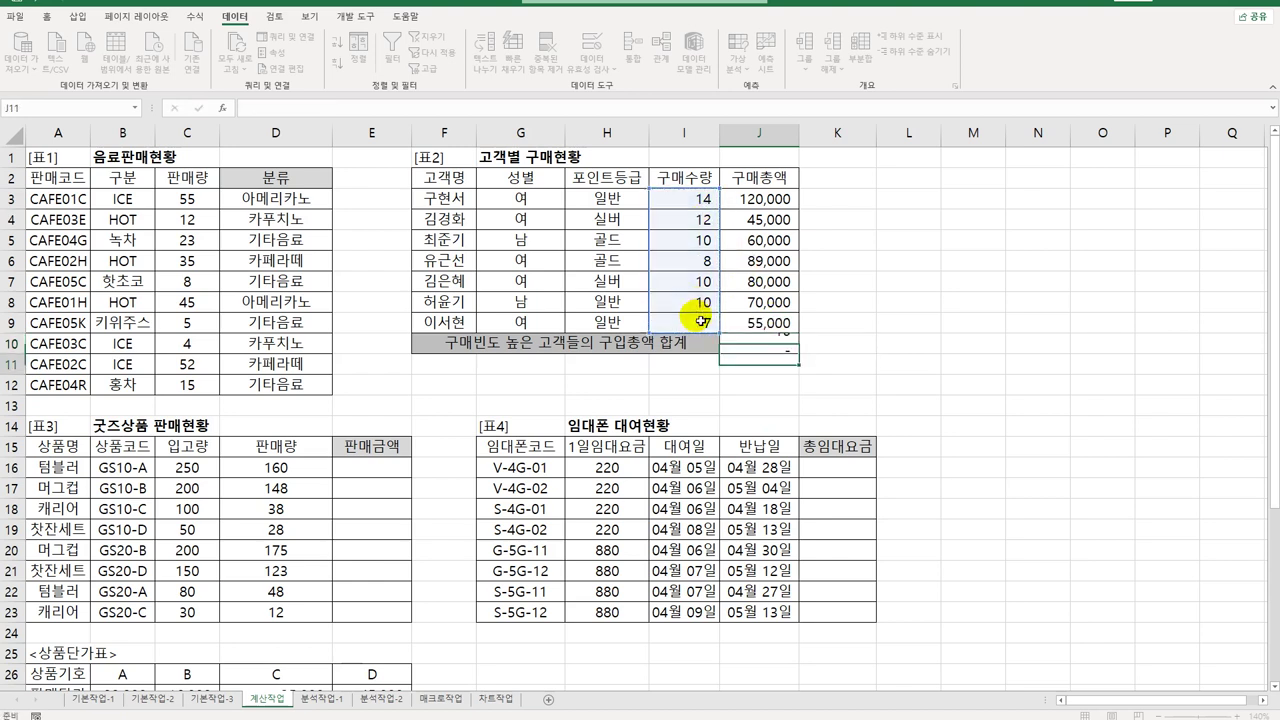
Step: Check the combined 구매총액 of J5, J7 and J8, the rows whose 구매수량 matches J10's MODE.SNGL value
left_click(758, 343)
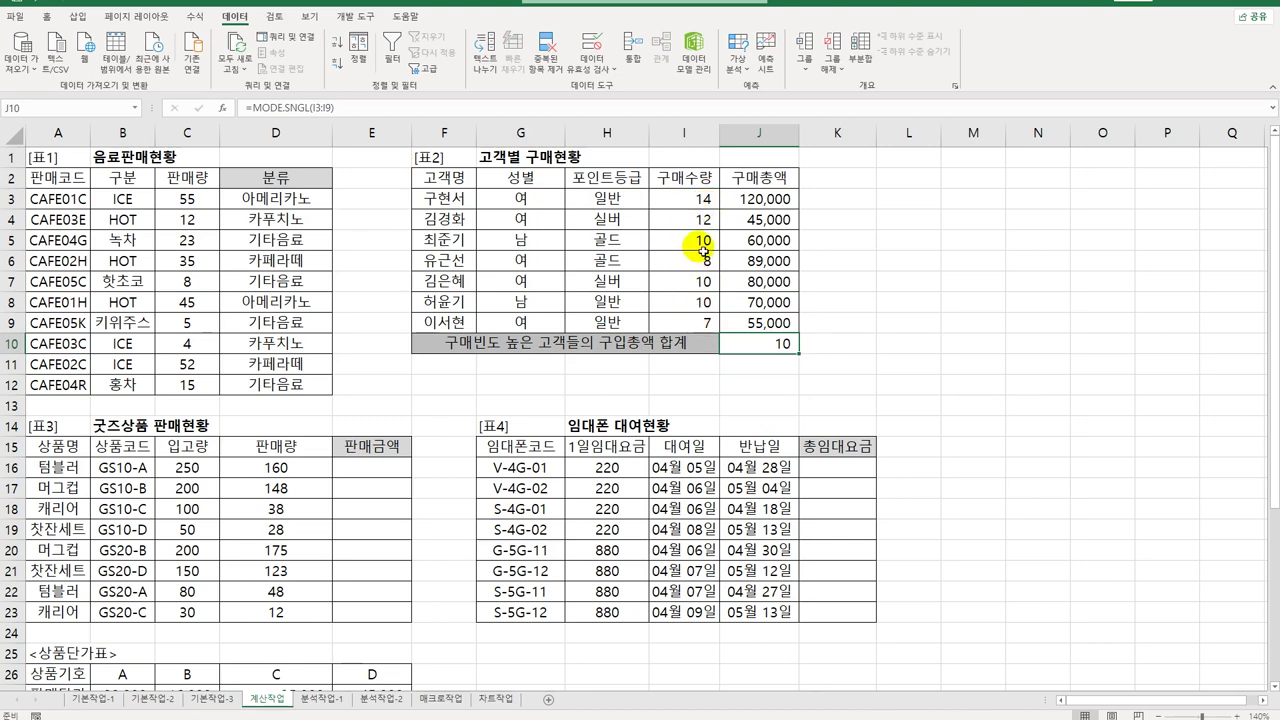
left_click(700, 281)
left_click(751, 343)
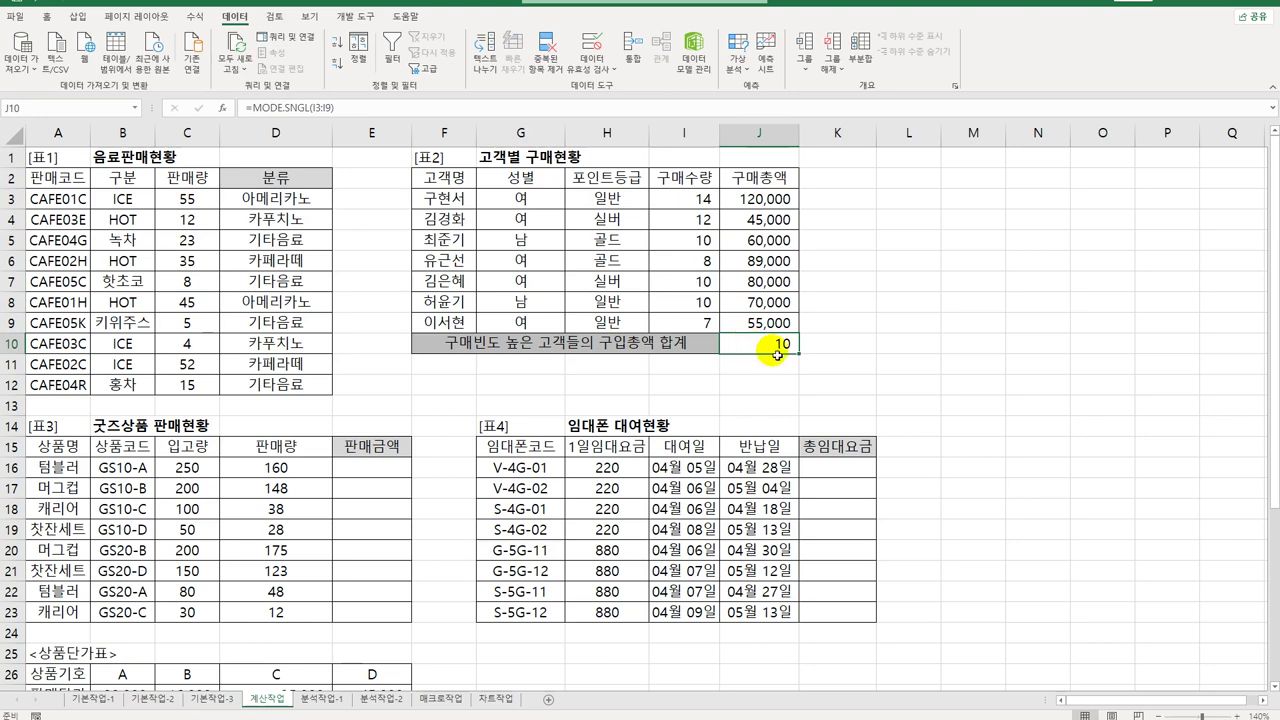
left_click(773, 240)
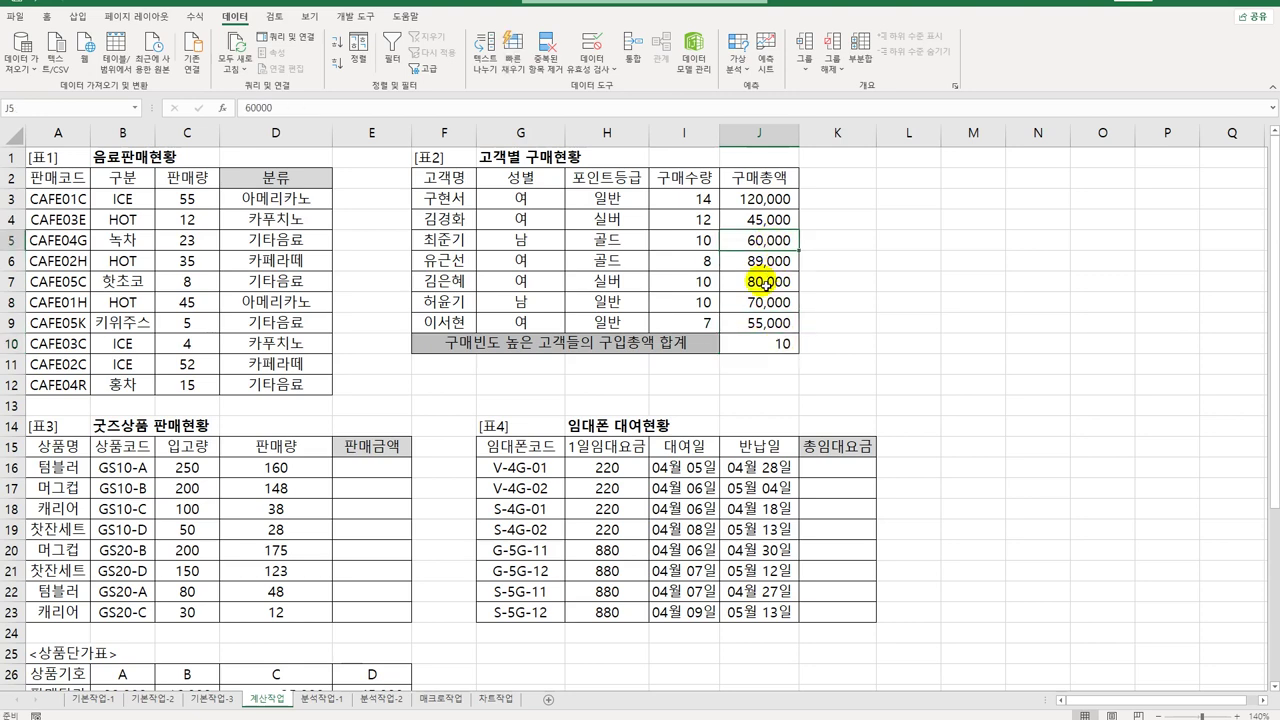
left_click(765, 281, "ctrl")
left_click(762, 302, "ctrl")
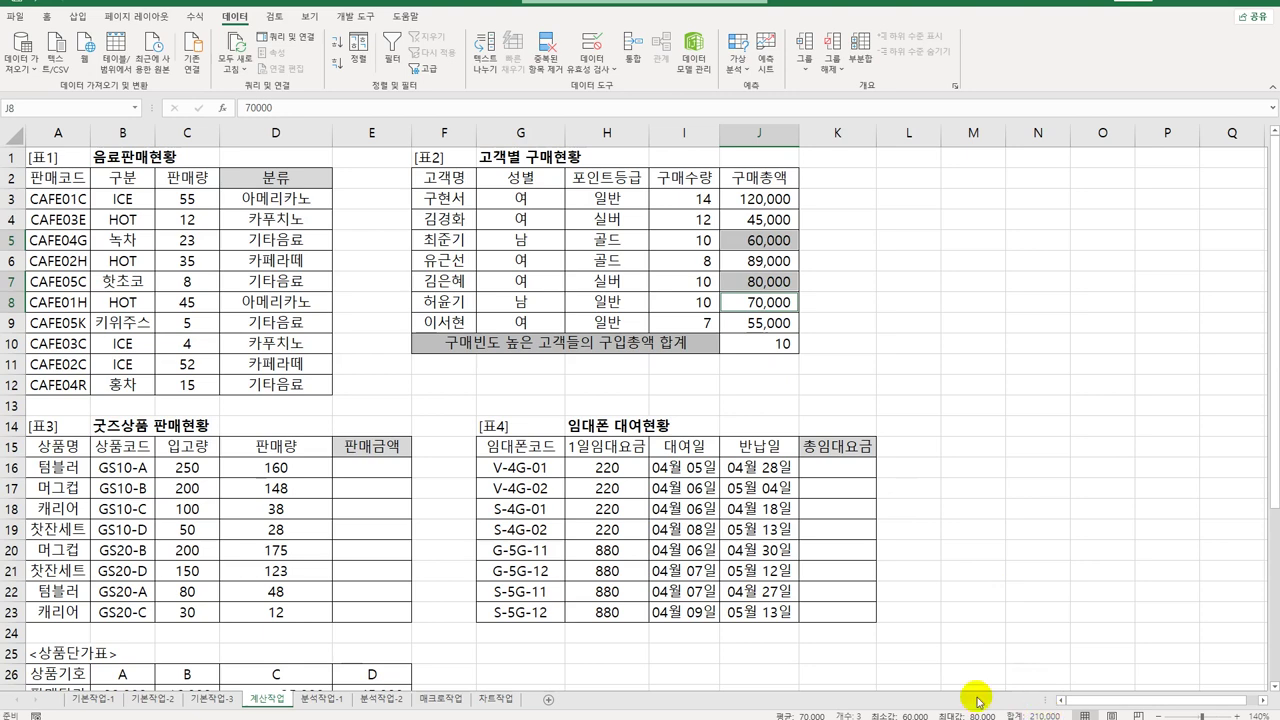
Step: Wrap J10's MODE.SNGL formula in SUMIF, completing it as =SUMIF(I3:I9,MODE.SNGL(I3:I9),J3:J9)
left_click(737, 345)
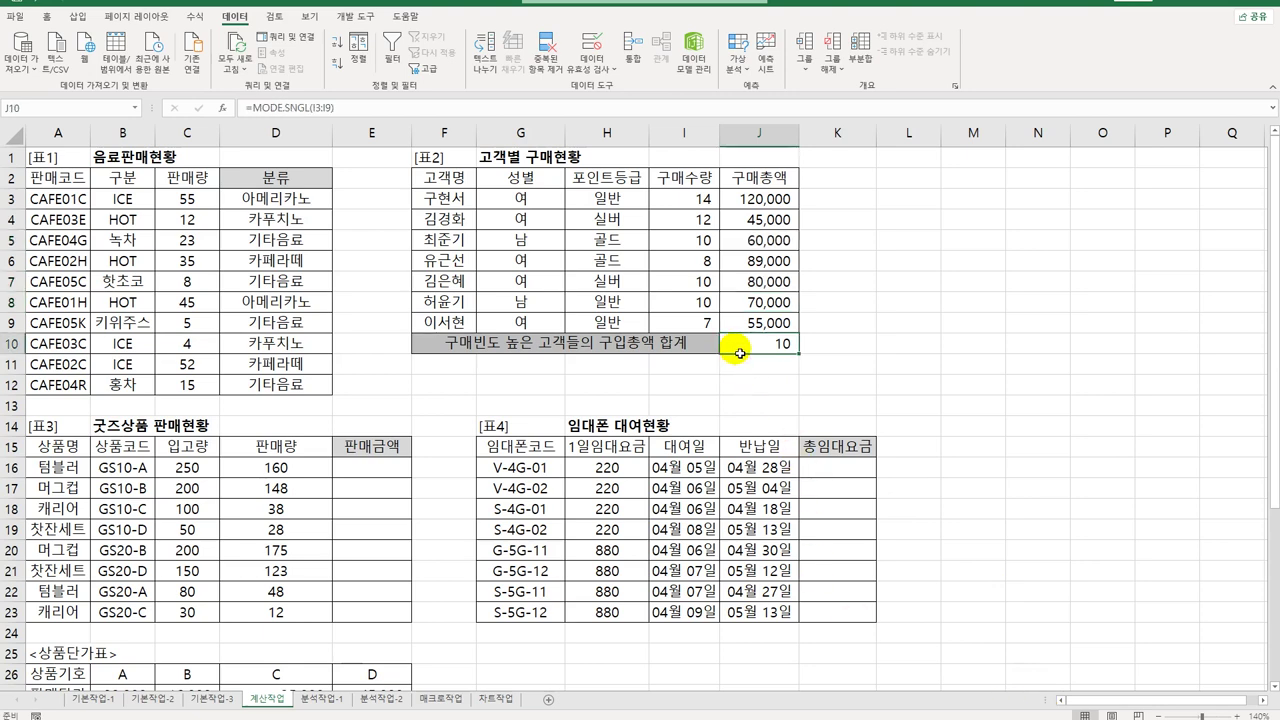
double_click(739, 353)
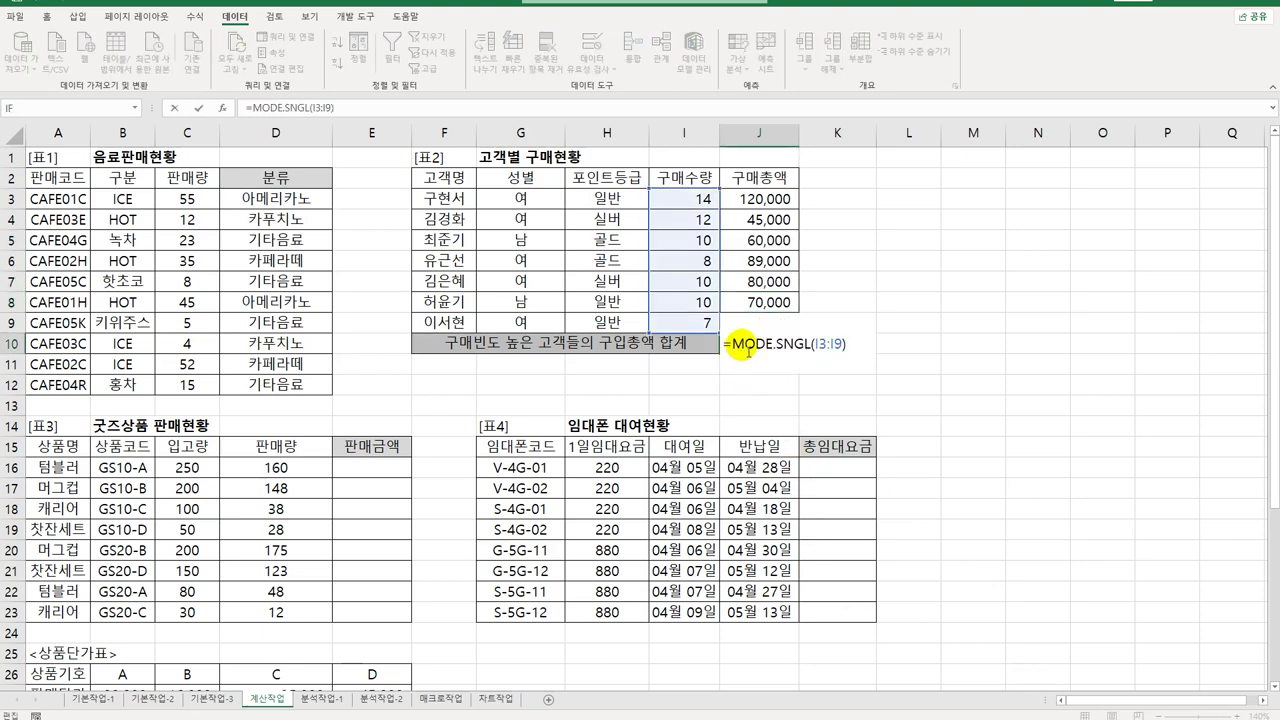
type("SUMIF(")
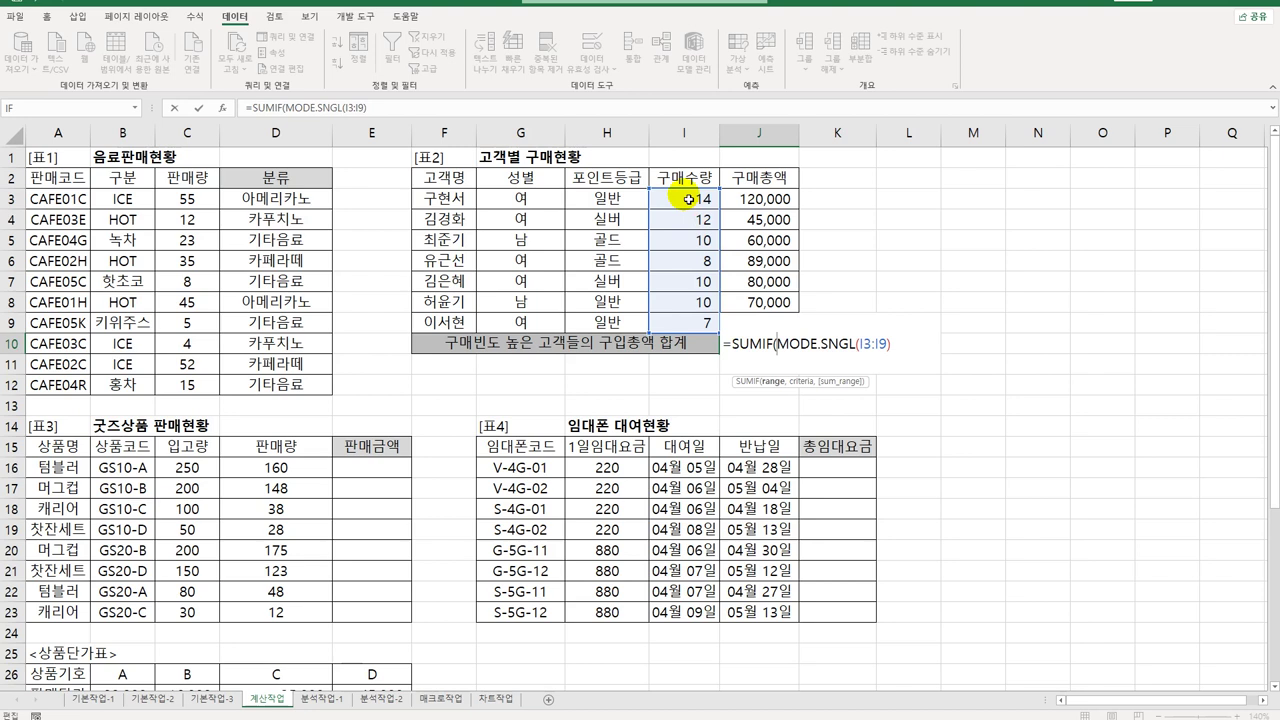
left_click_drag(689, 199, 689, 333)
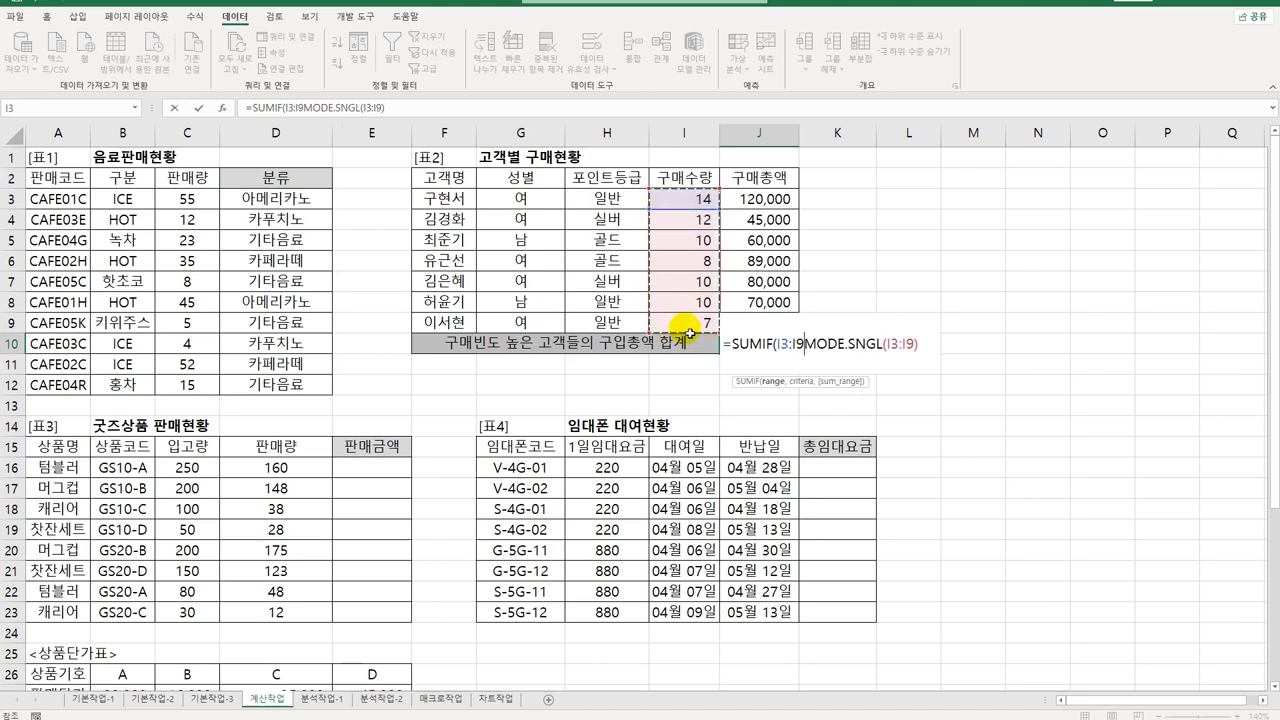
type(",")
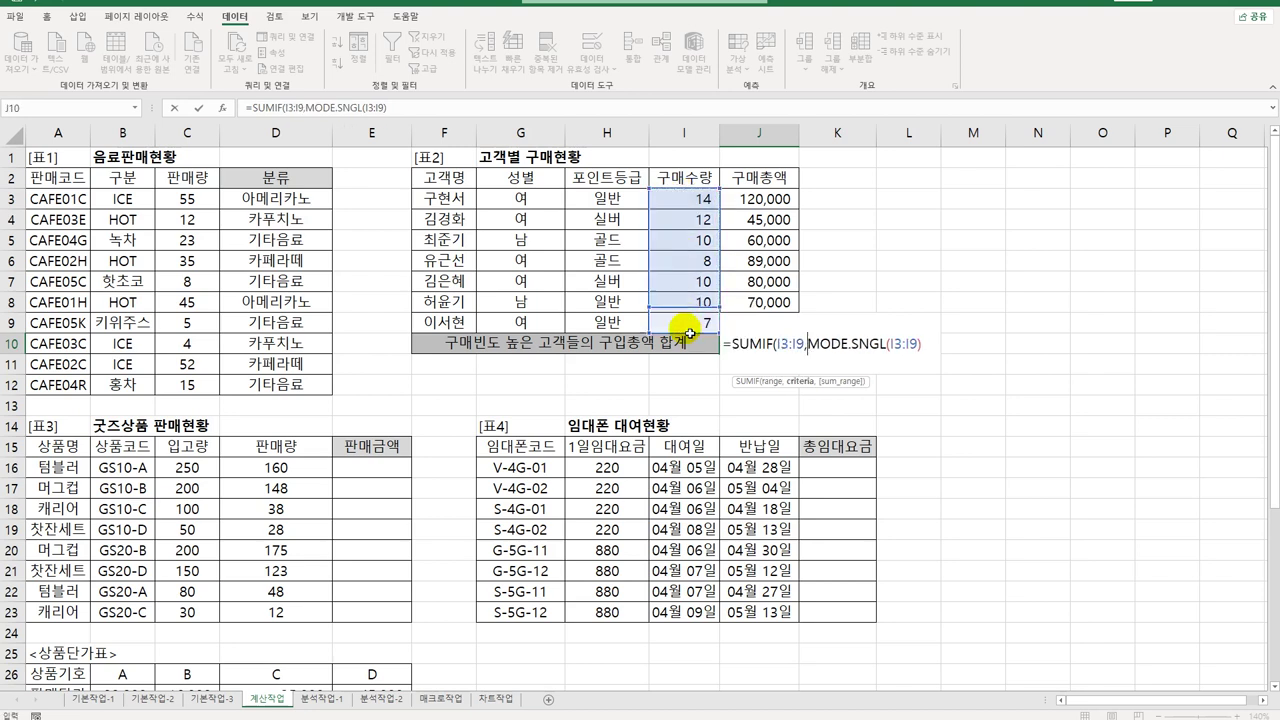
left_click(916, 343)
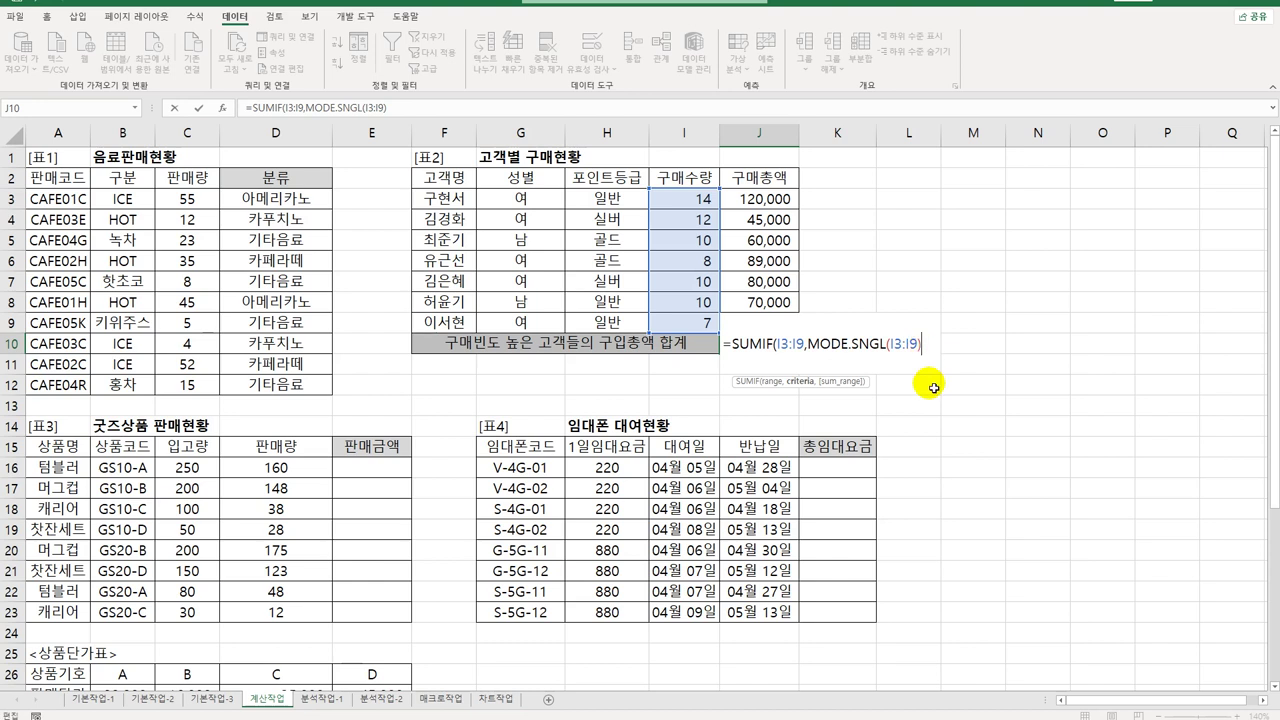
type(",")
left_click_drag(752, 199, 754, 327)
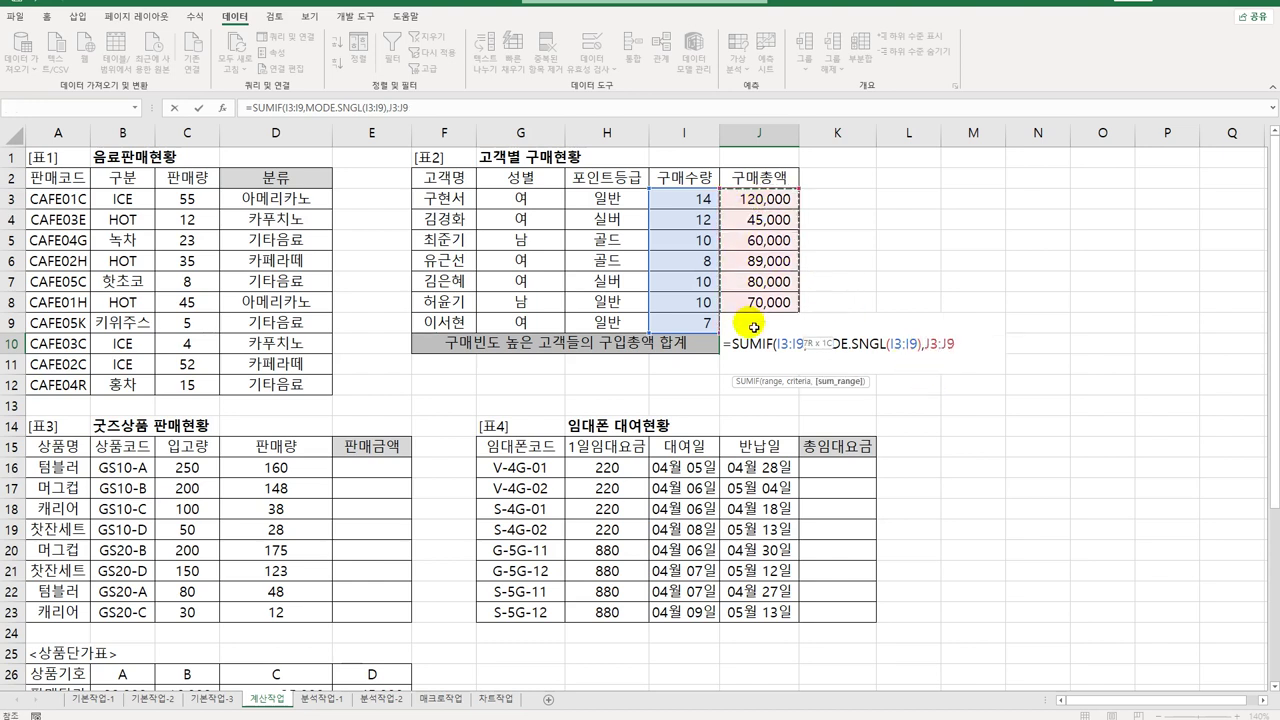
type(")")
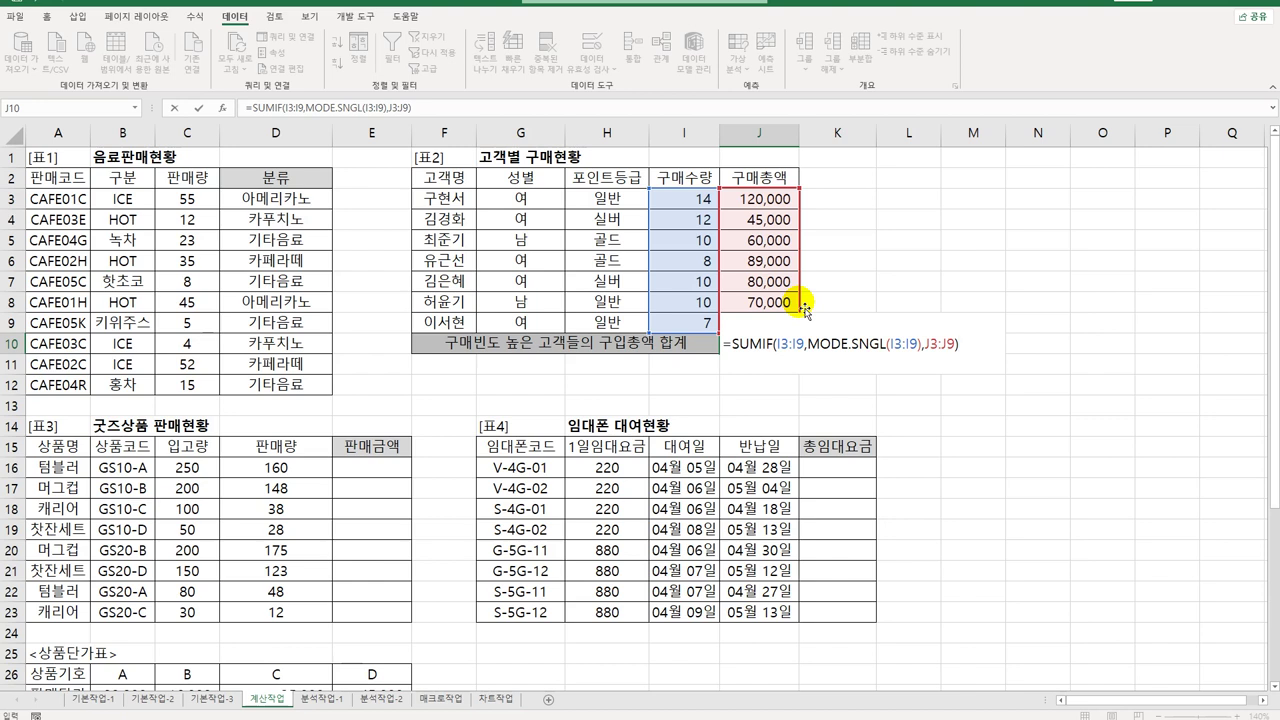
key("Return")
left_click(797, 342)
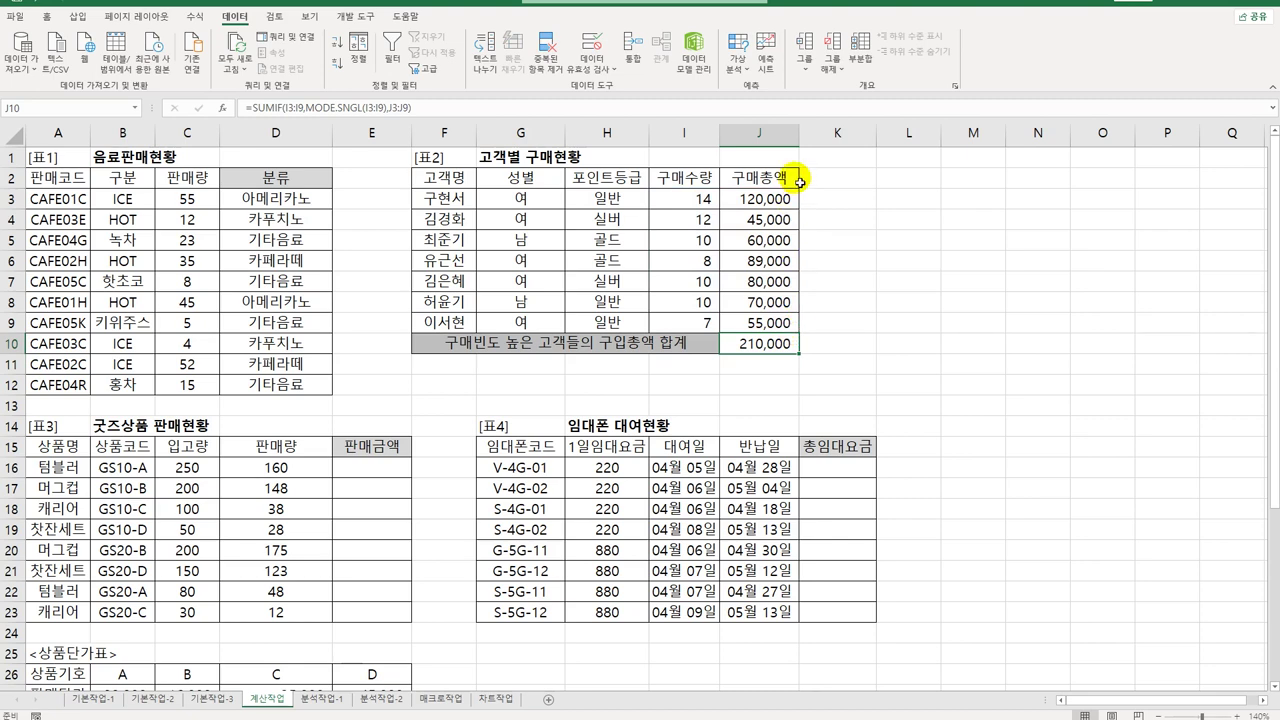
Step: Correct the label beside 표2's total so it reads 구매빈도 높은 고객들의 구매총액 합계
left_click(626, 338)
left_click(750, 178)
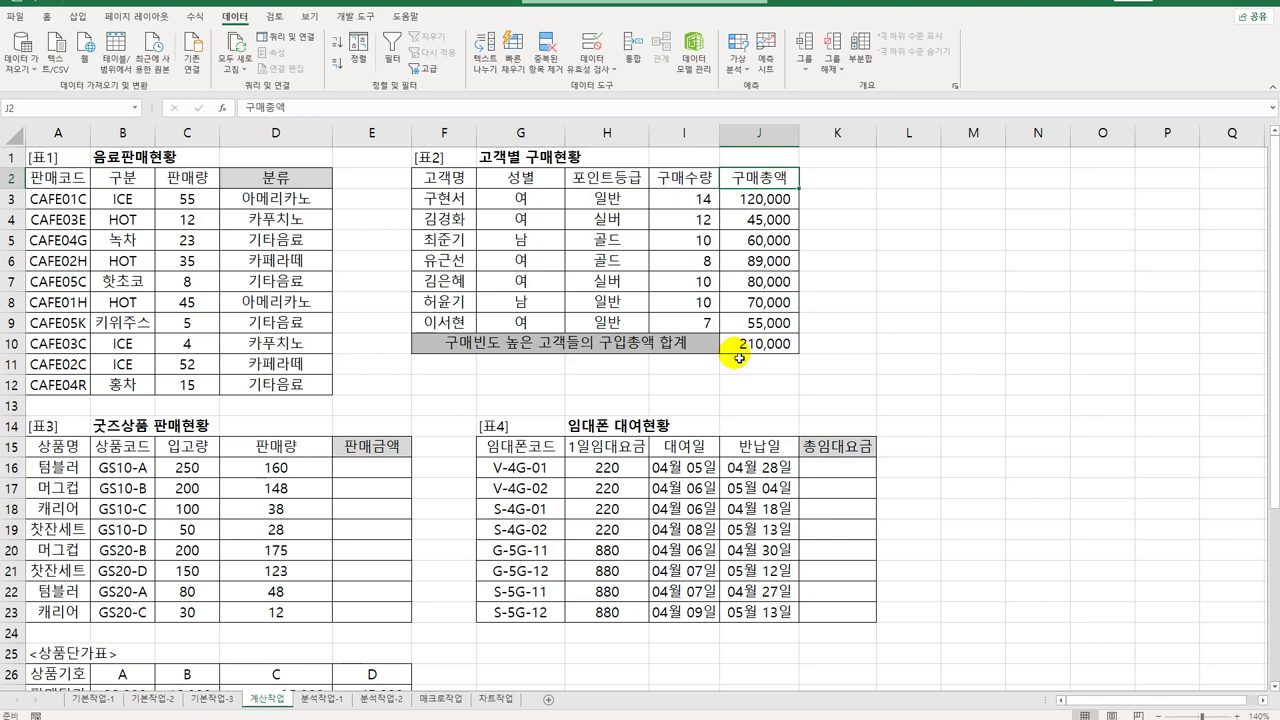
left_click(405, 467)
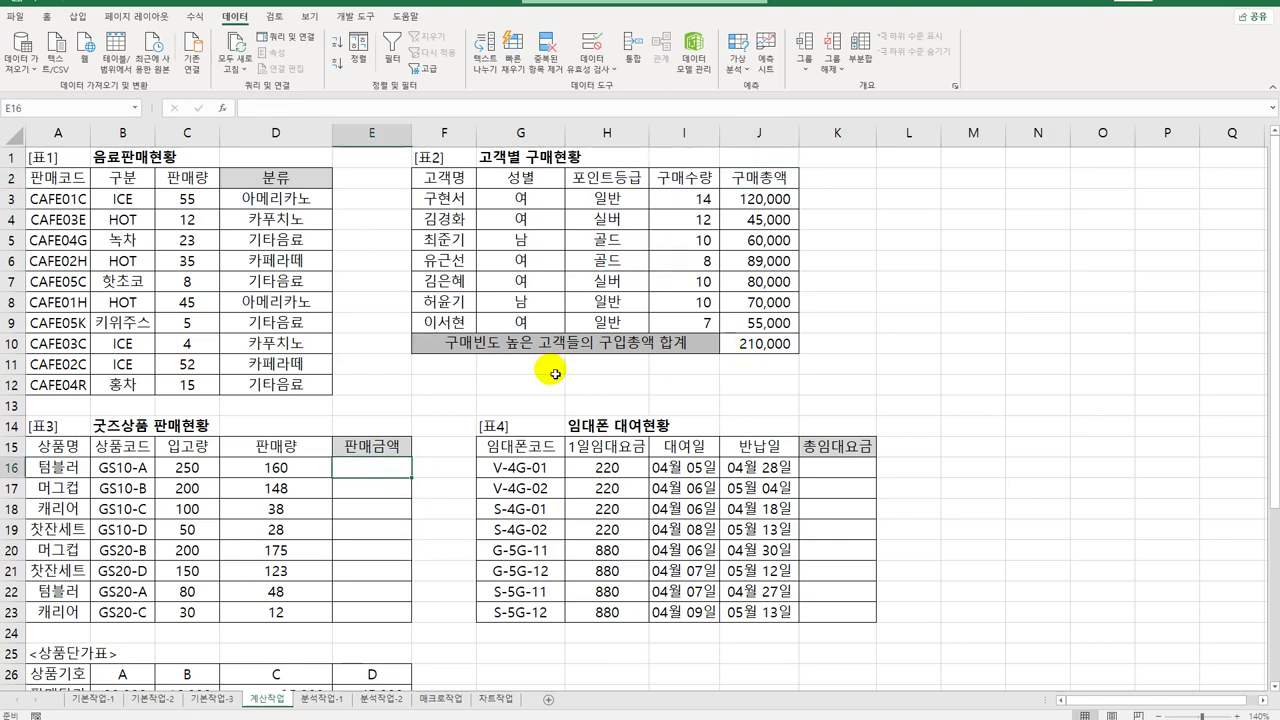
left_click(614, 346)
double_click(614, 346)
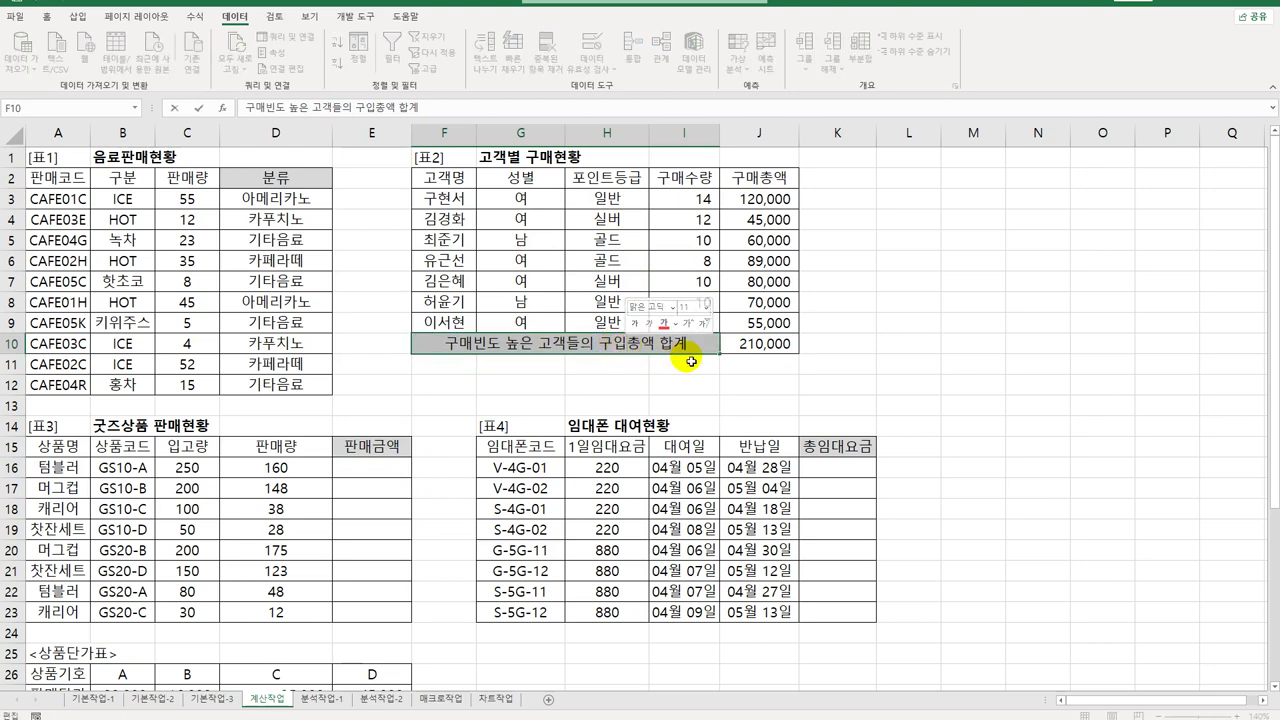
key("BackSpace")
type("매")
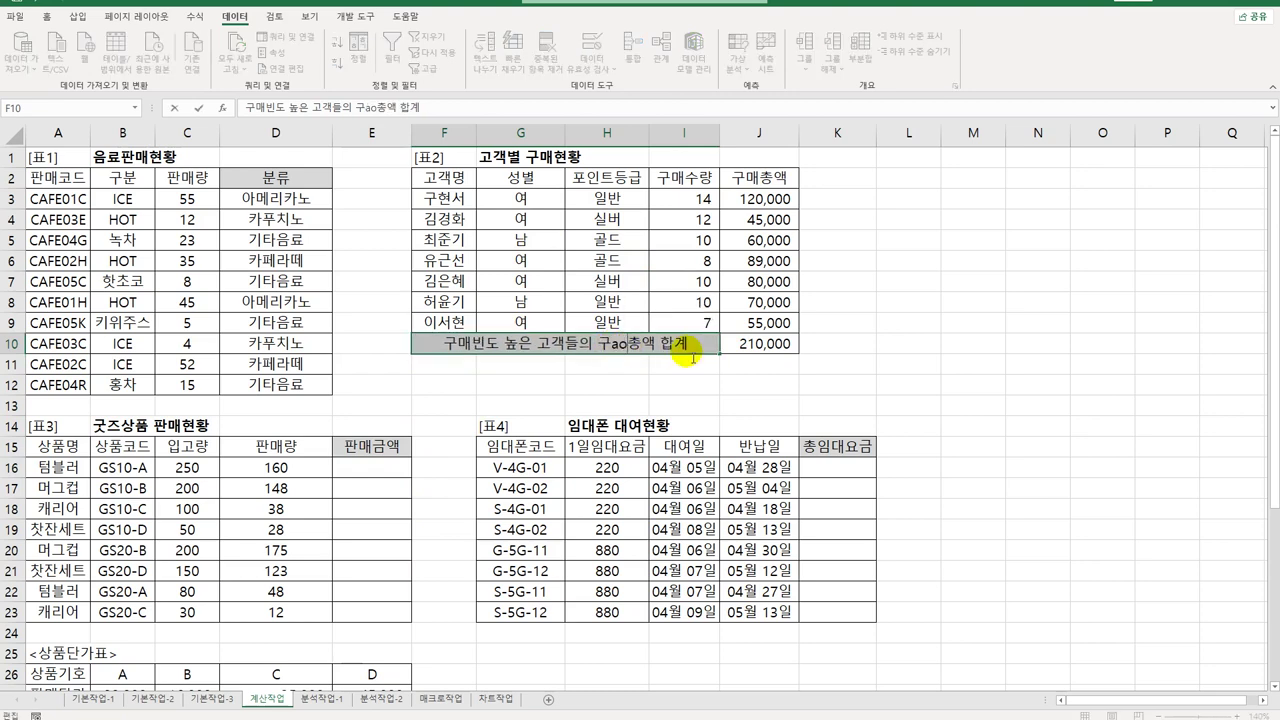
key("Return")
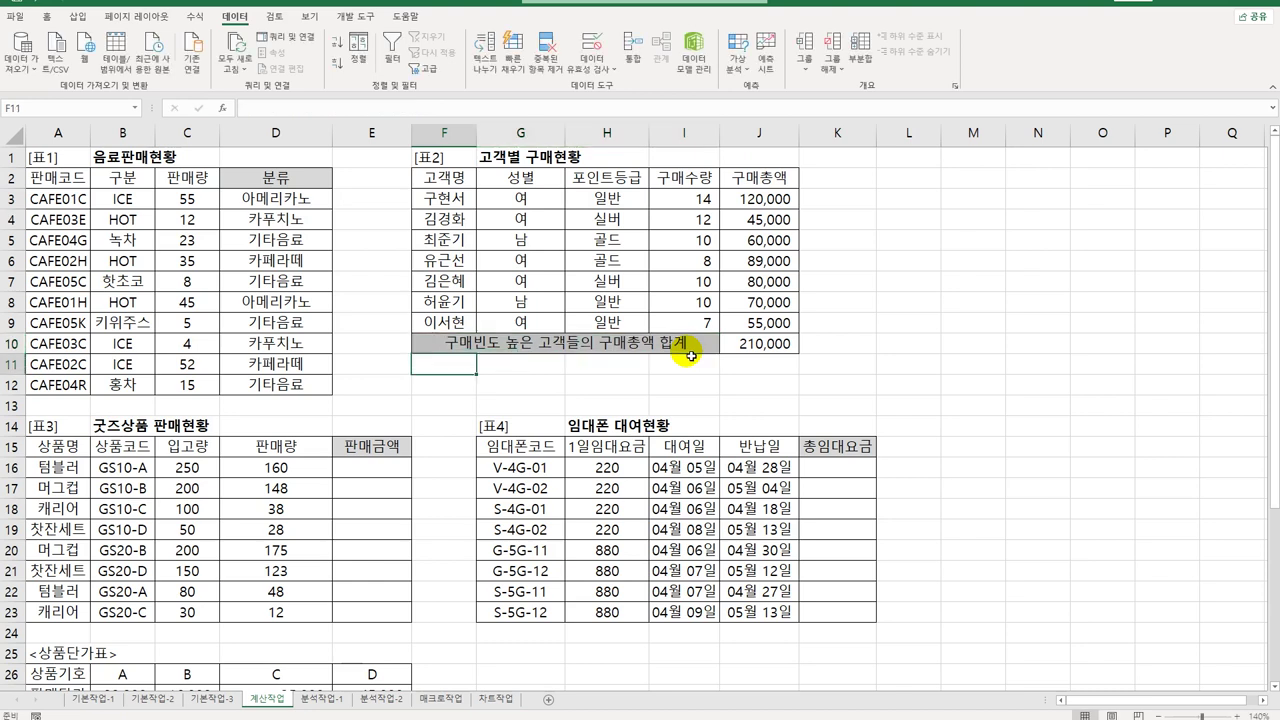
left_click(690, 345)
left_click(762, 345)
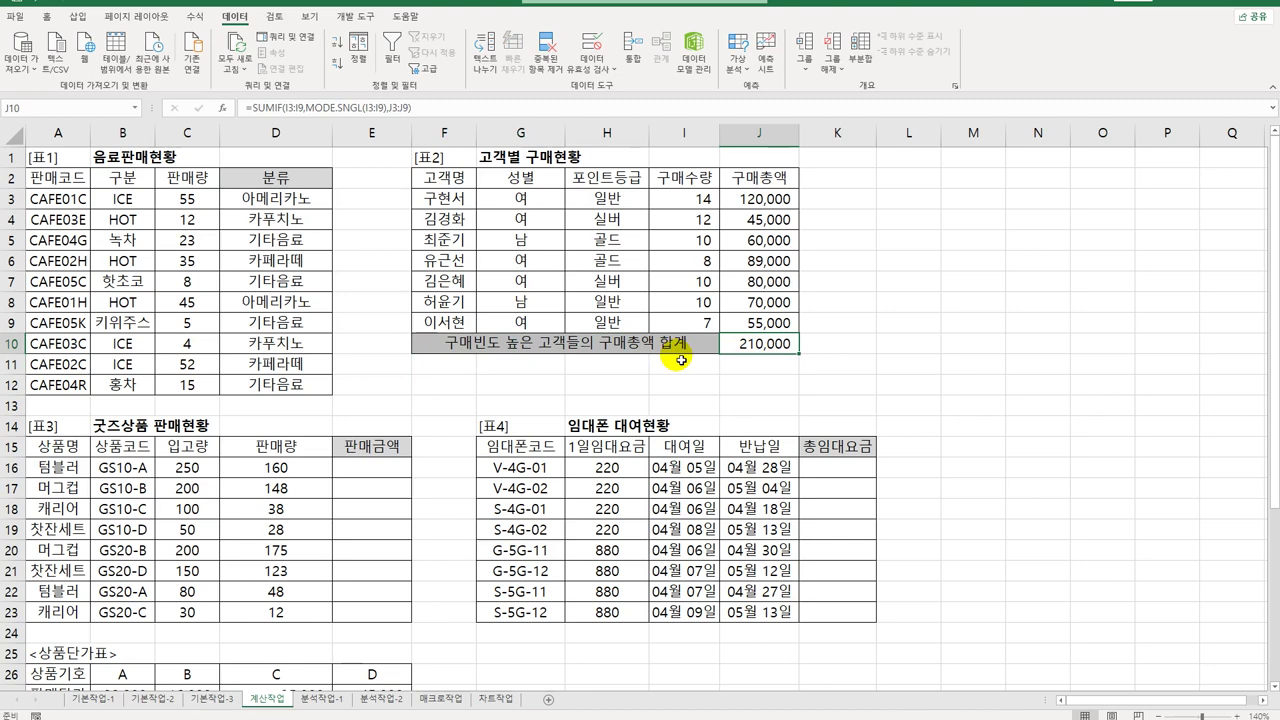
Step: Enter =RIGHT(B16,1) in E16 of 표3 to extract the last character of 상품코드, and fill it down to E23
left_click(393, 471)
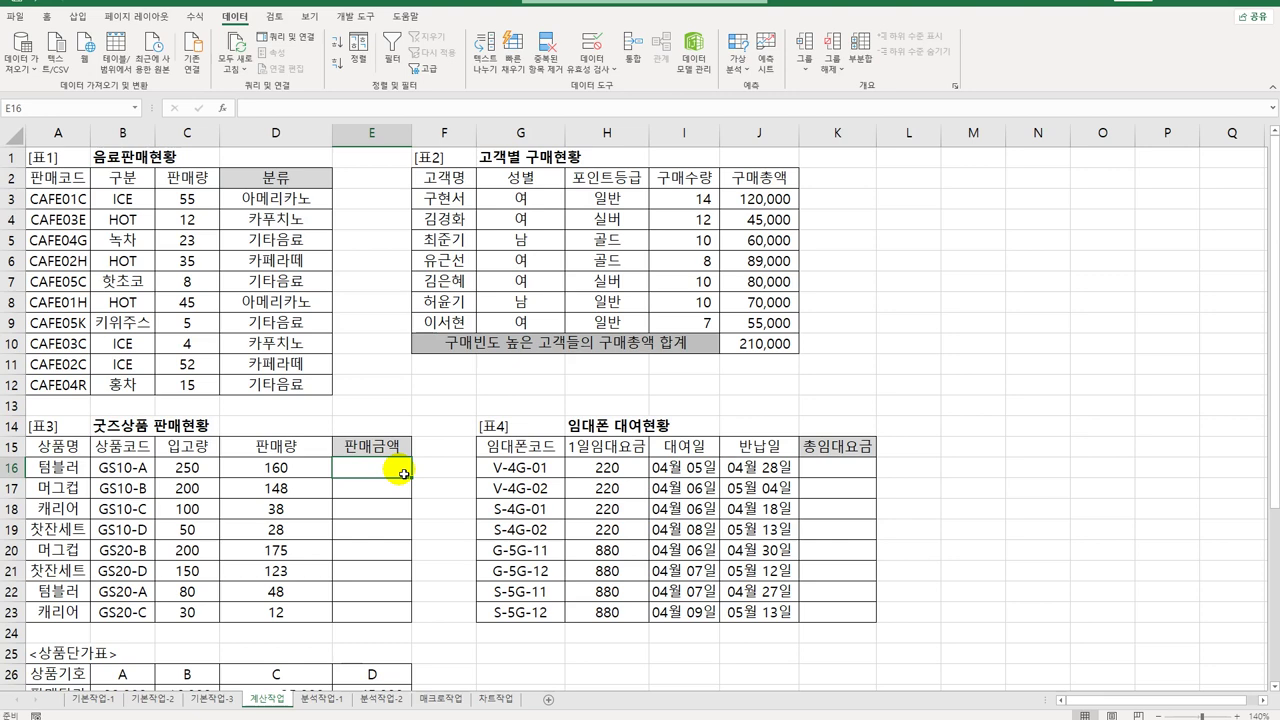
type("=")
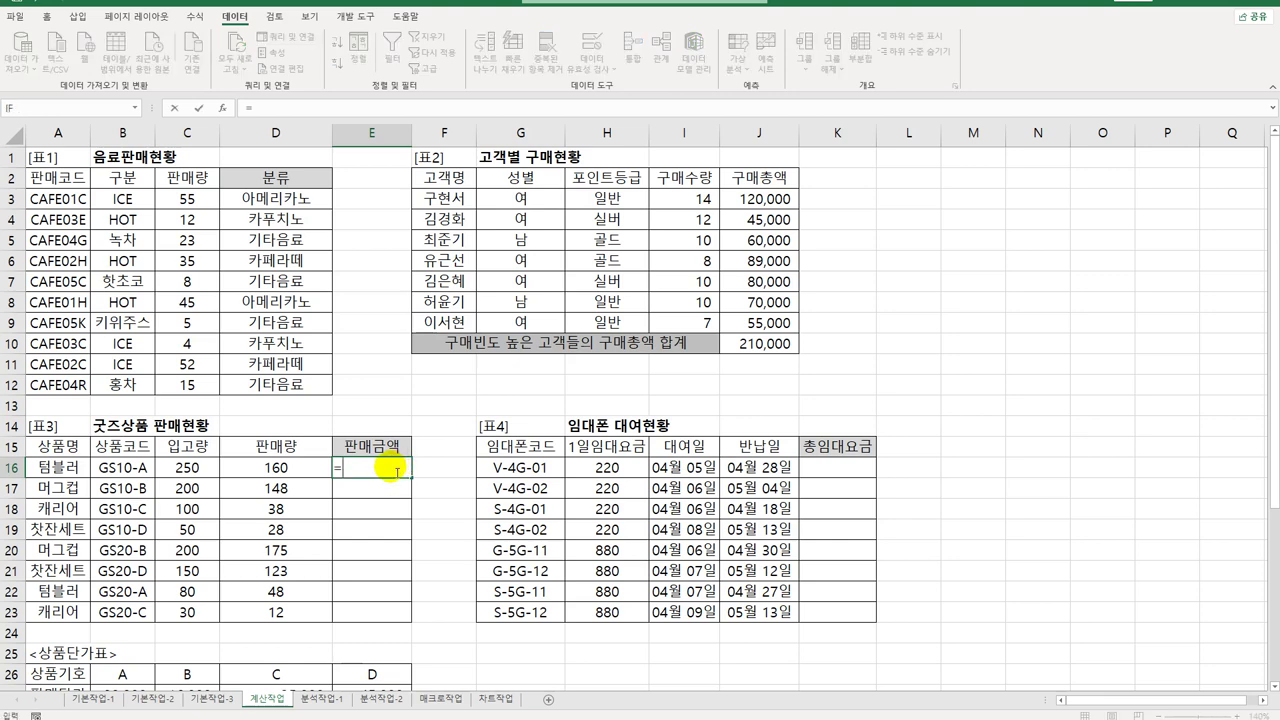
scroll(385, 478, "down", 3)
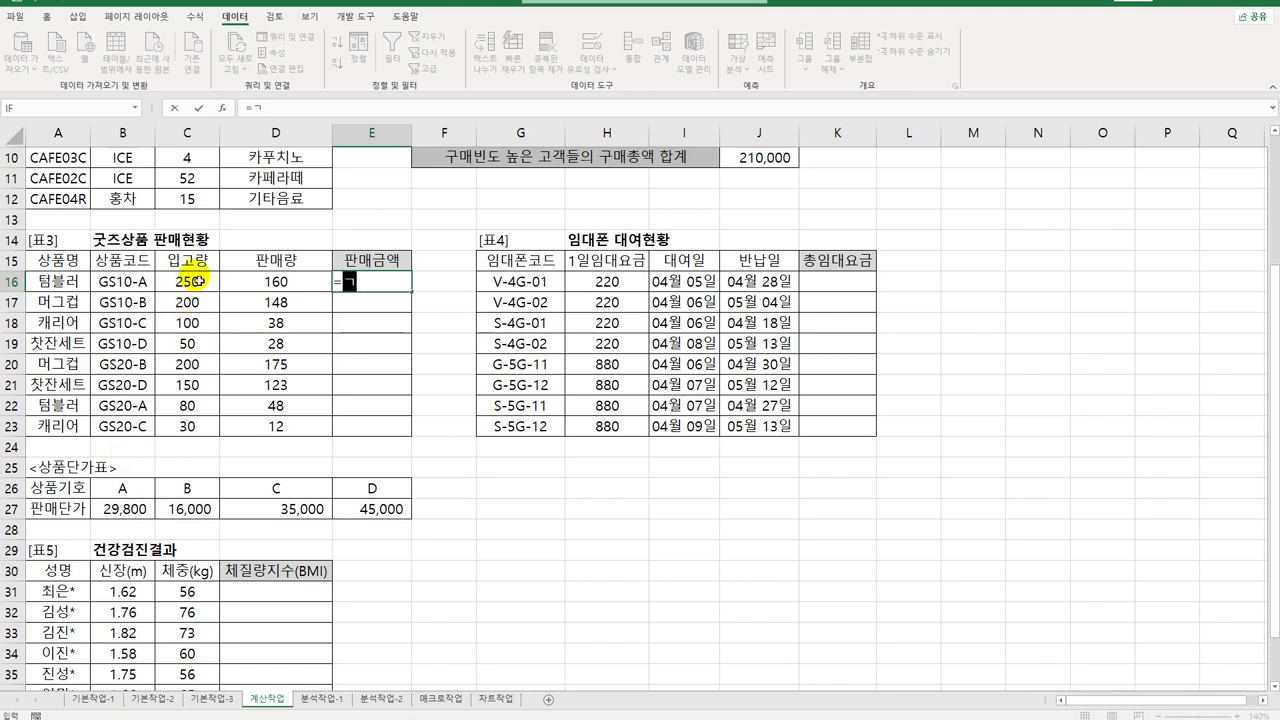
type("ri")
key("Tab")
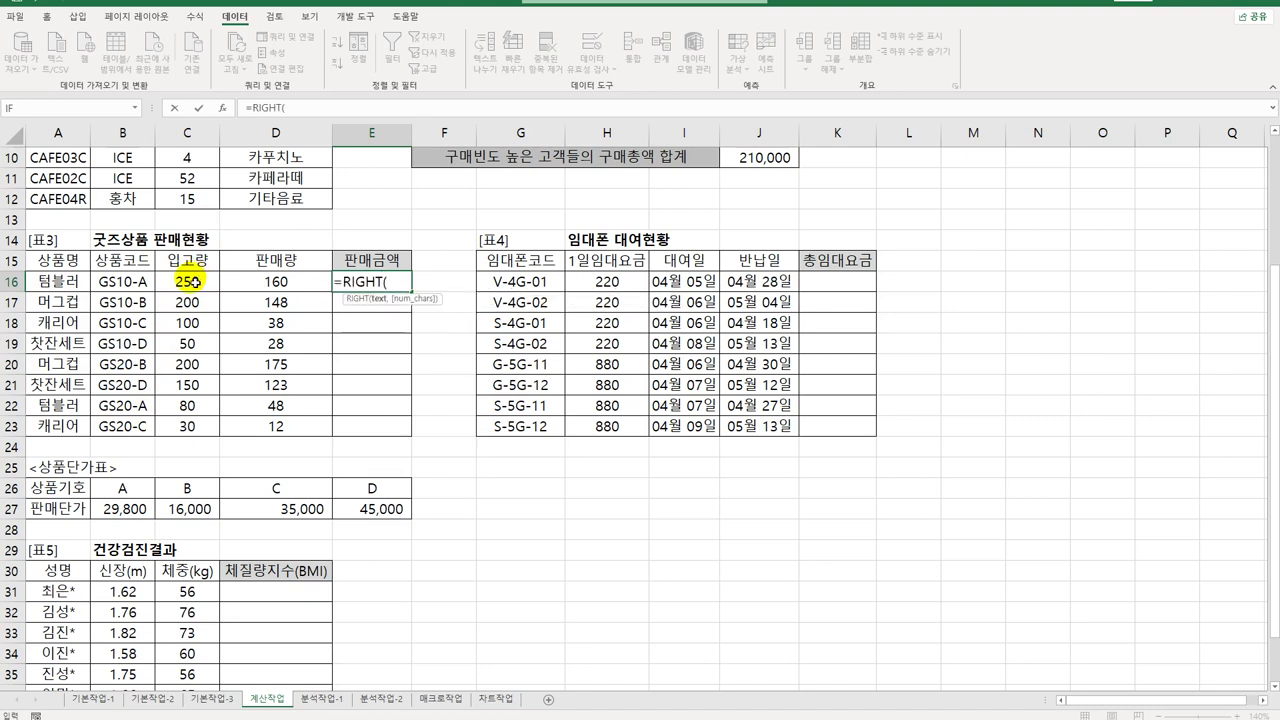
left_click(146, 284)
type(",1)")
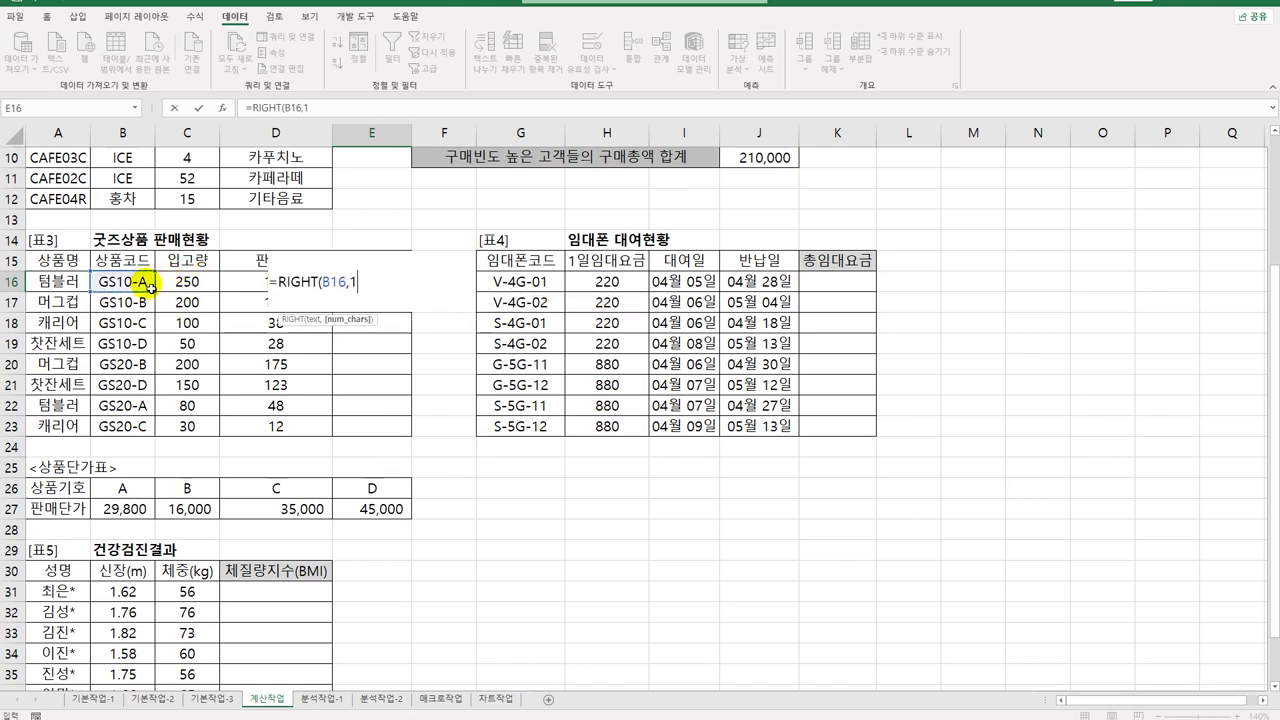
key("Return")
key("Up")
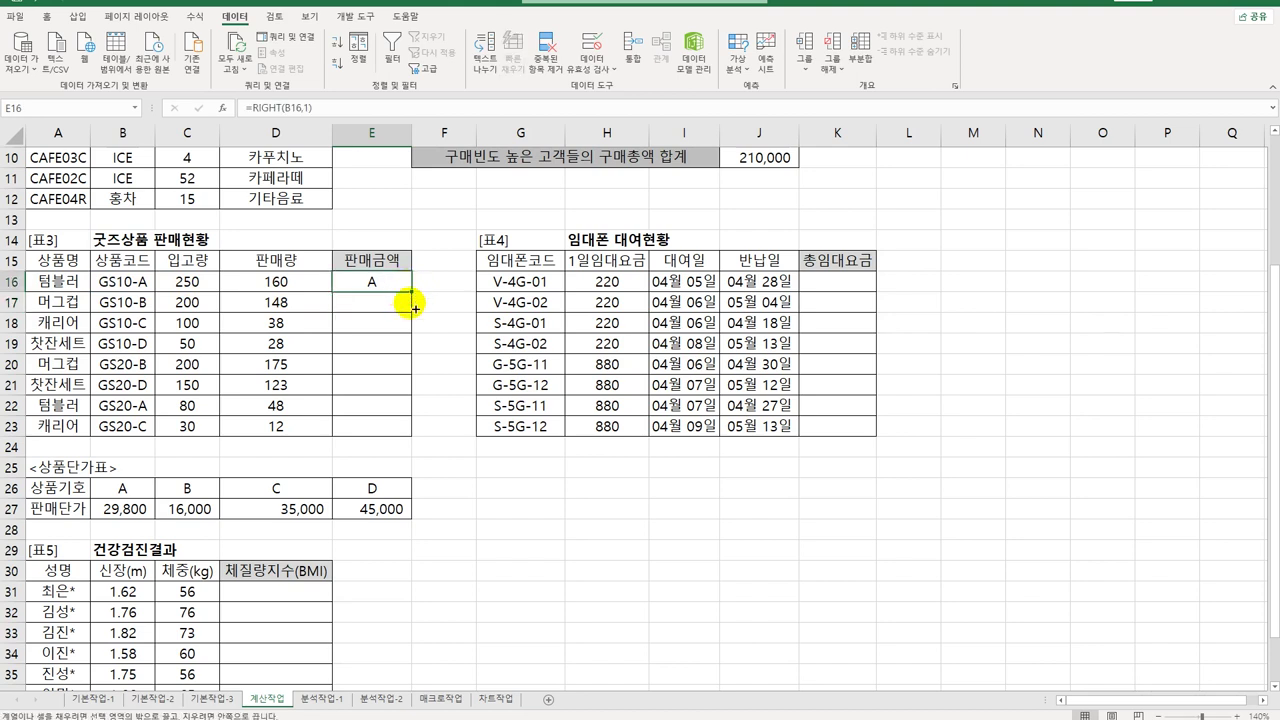
left_click_drag(413, 293, 422, 432)
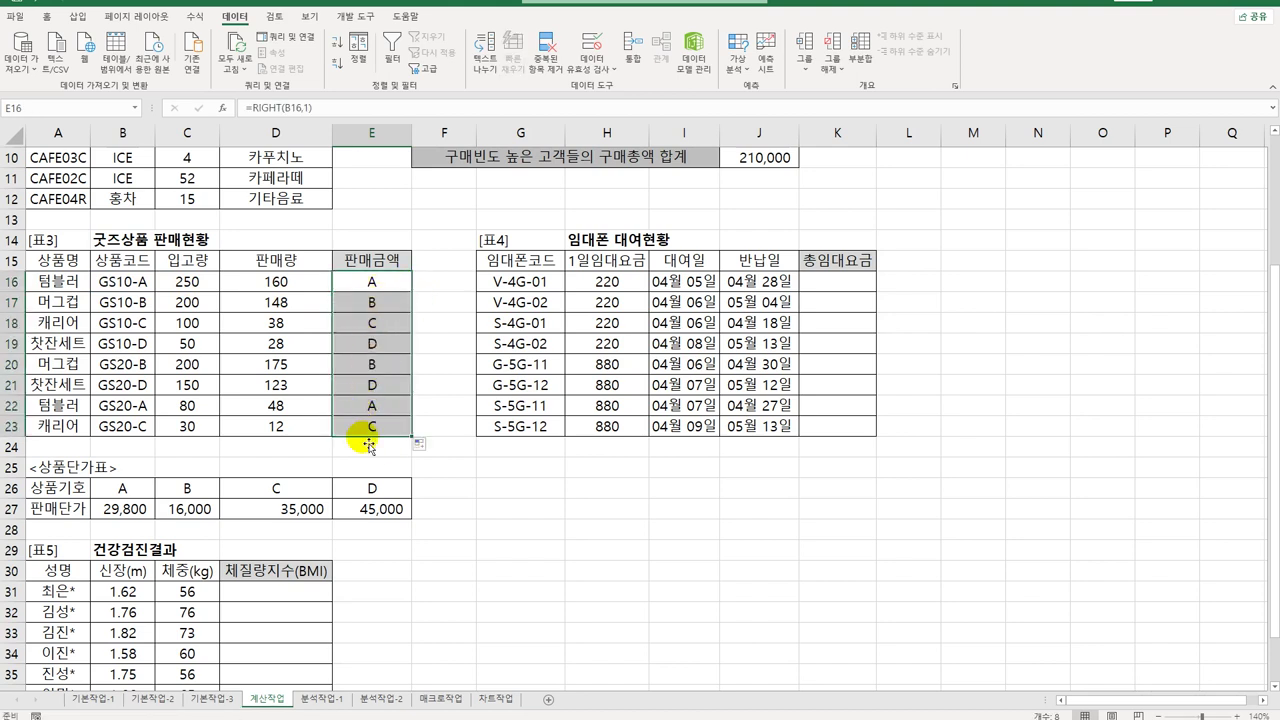
Step: Wrap E16's RIGHT formula in HLOOKUP with table $B$26:$E$27, row 2 and exact match FALSE, and fill it down to E23
left_click_drag(139, 494, 366, 490)
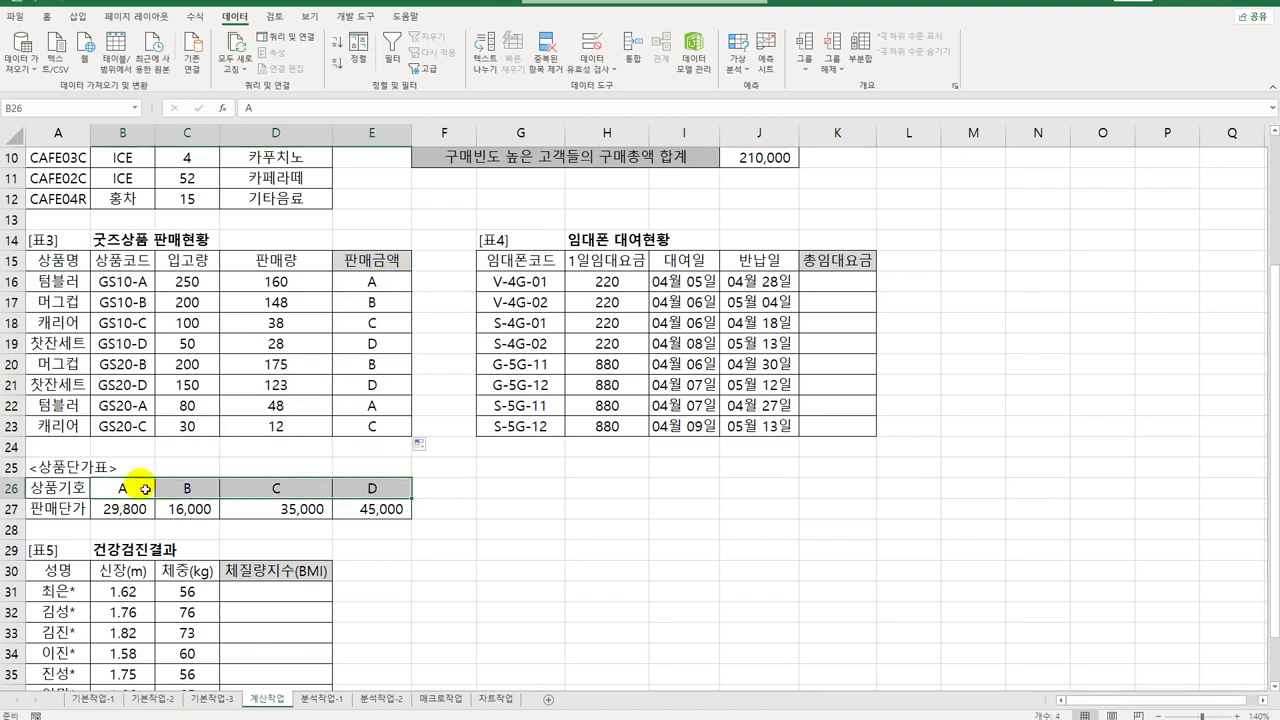
left_click_drag(124, 490, 360, 487)
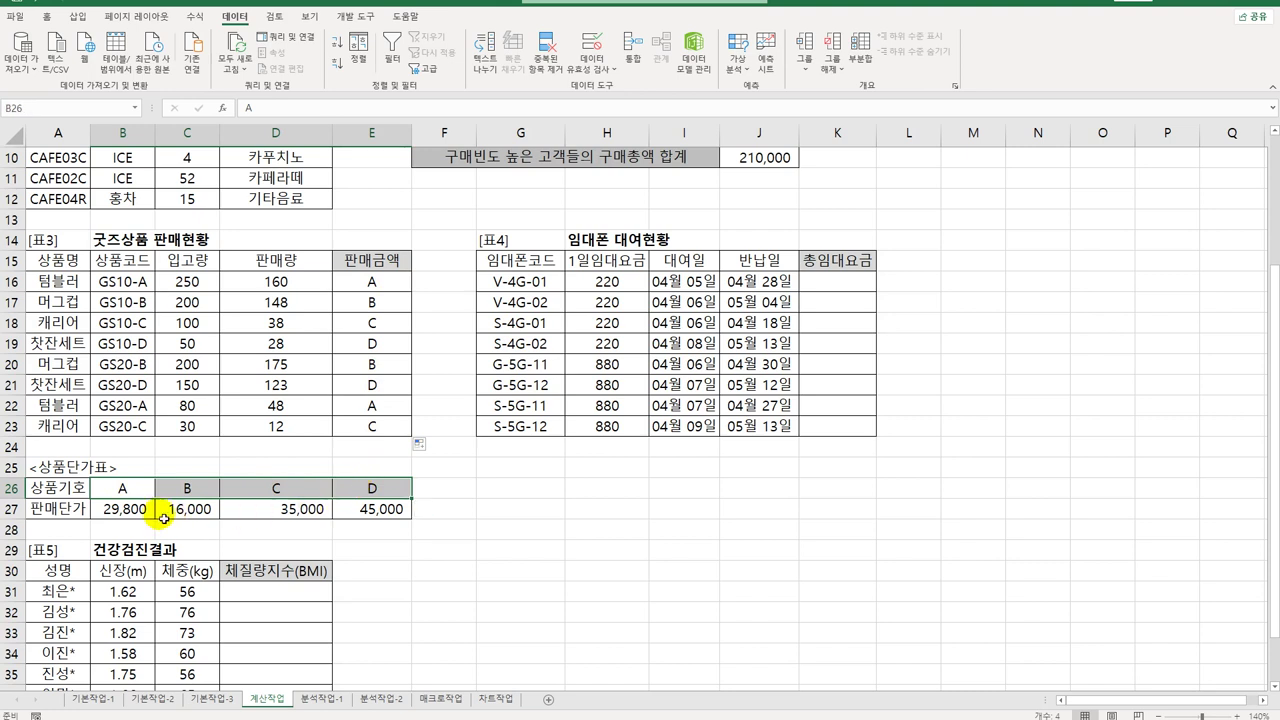
left_click_drag(140, 510, 365, 510)
left_click(404, 285)
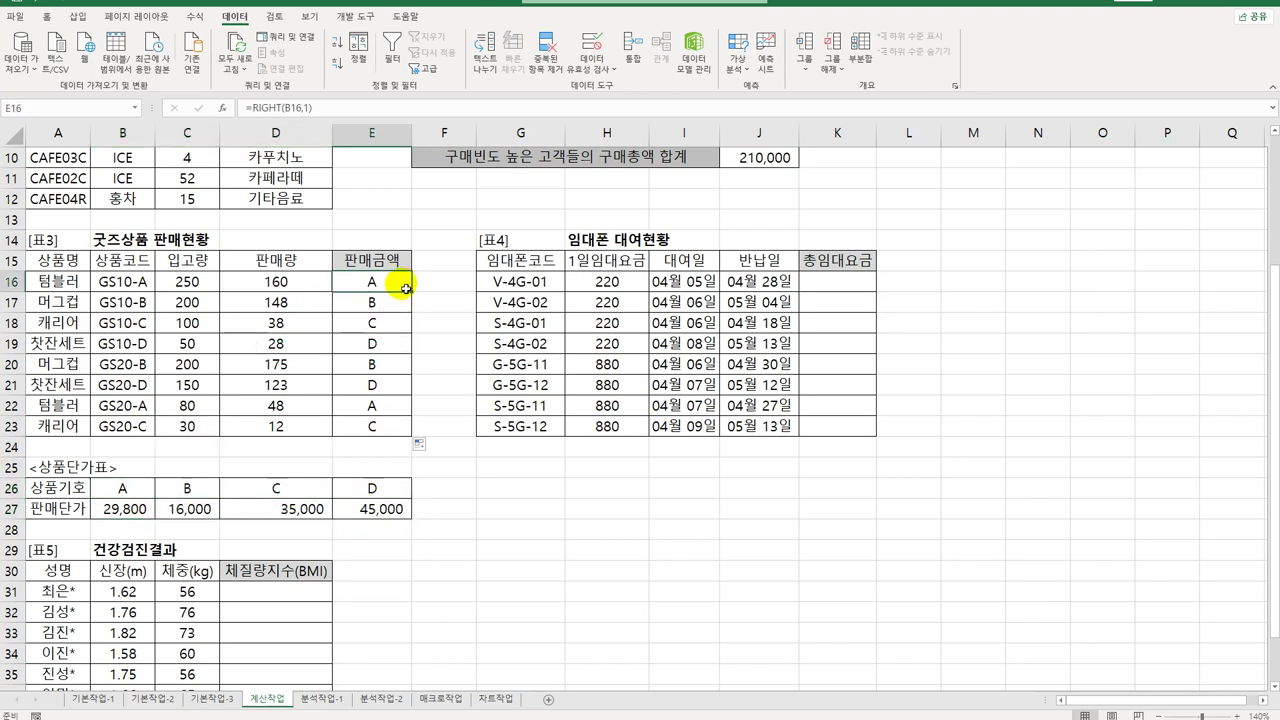
double_click(405, 288)
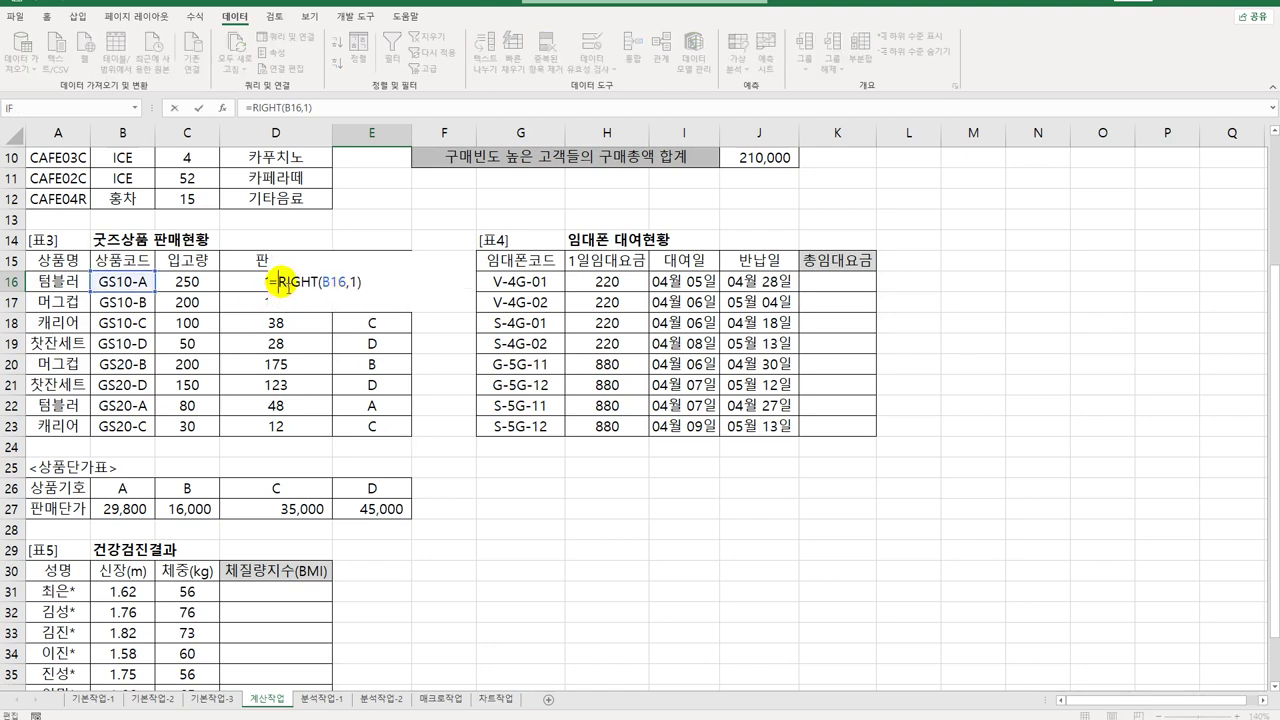
type("HLOOKUP(")
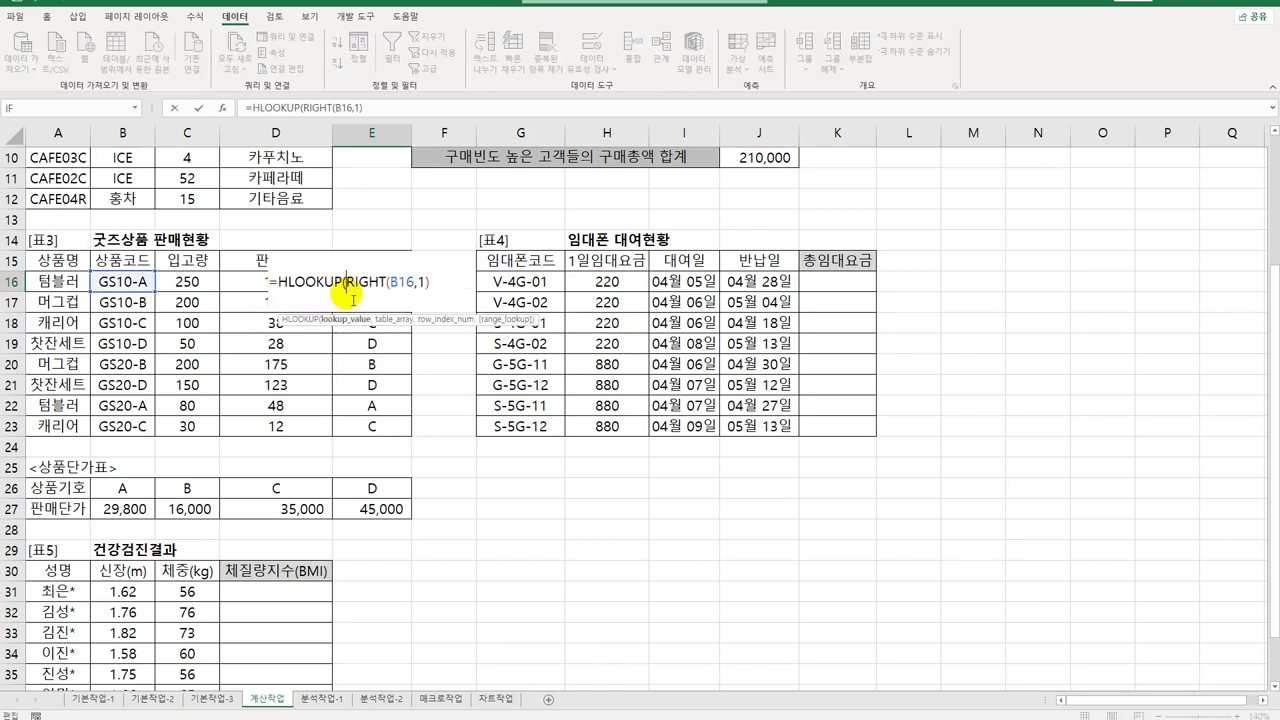
left_click(449, 289)
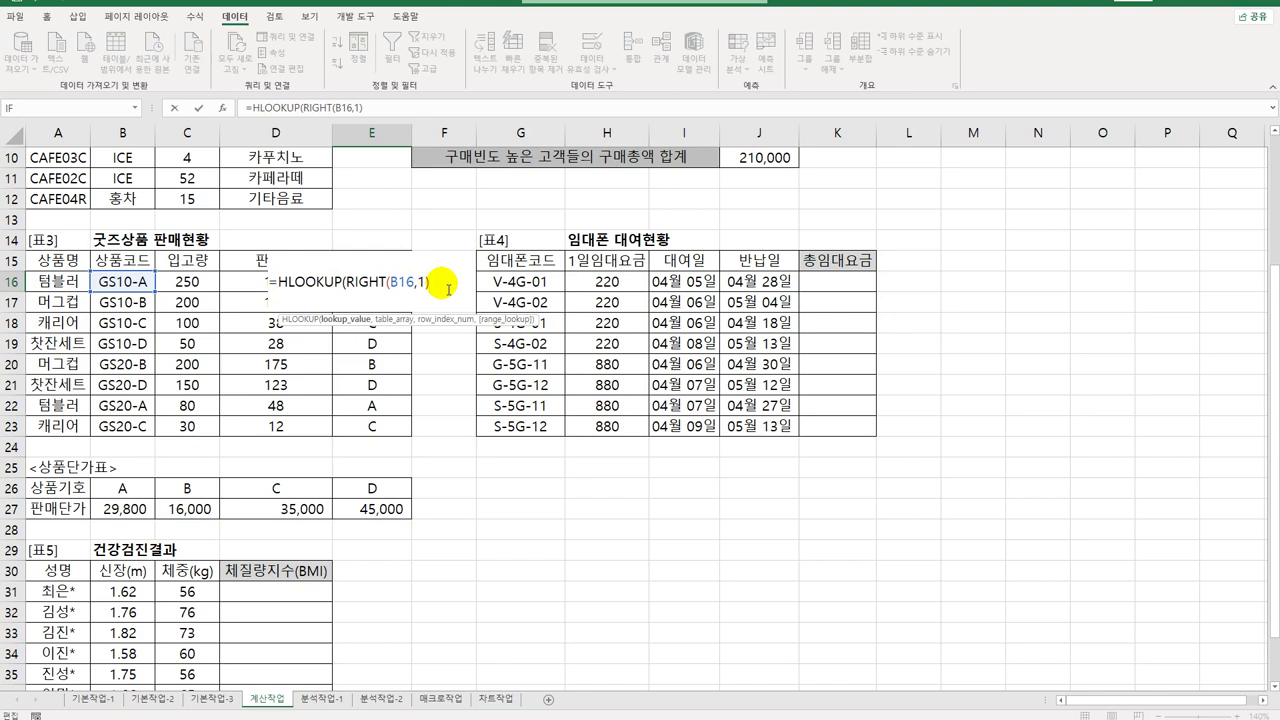
type(",")
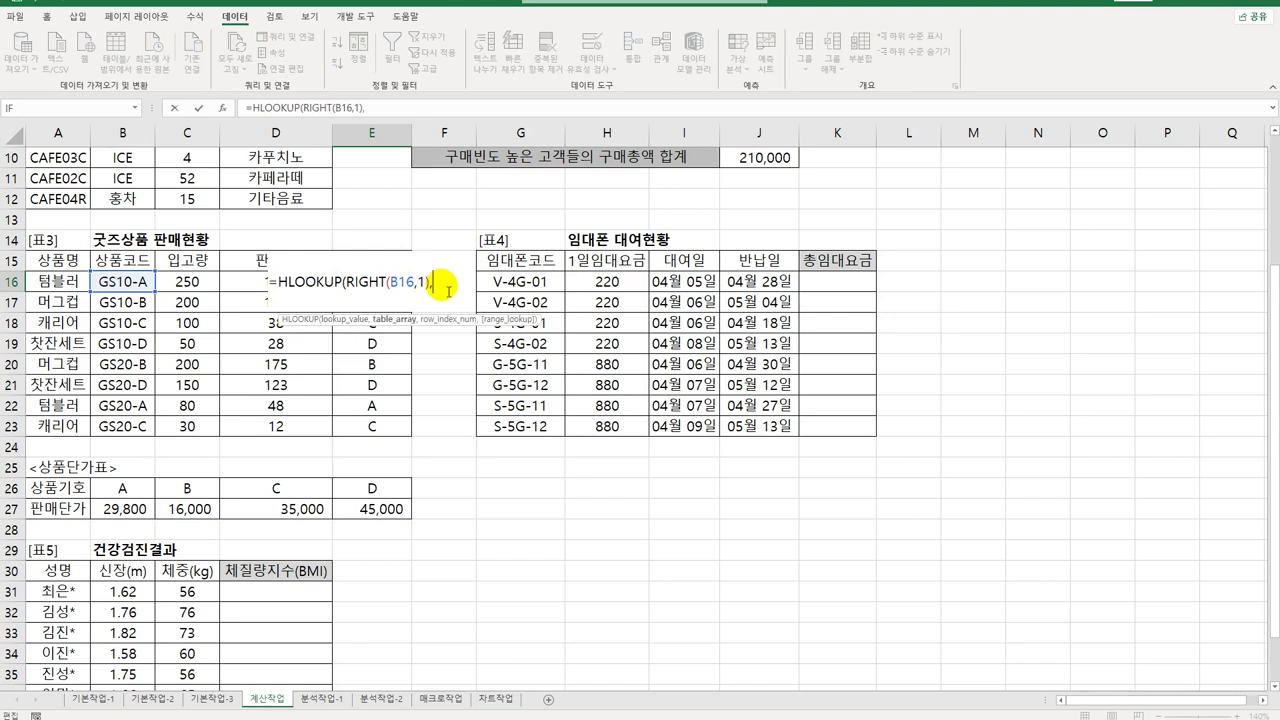
left_click_drag(124, 487, 372, 509)
key("F4")
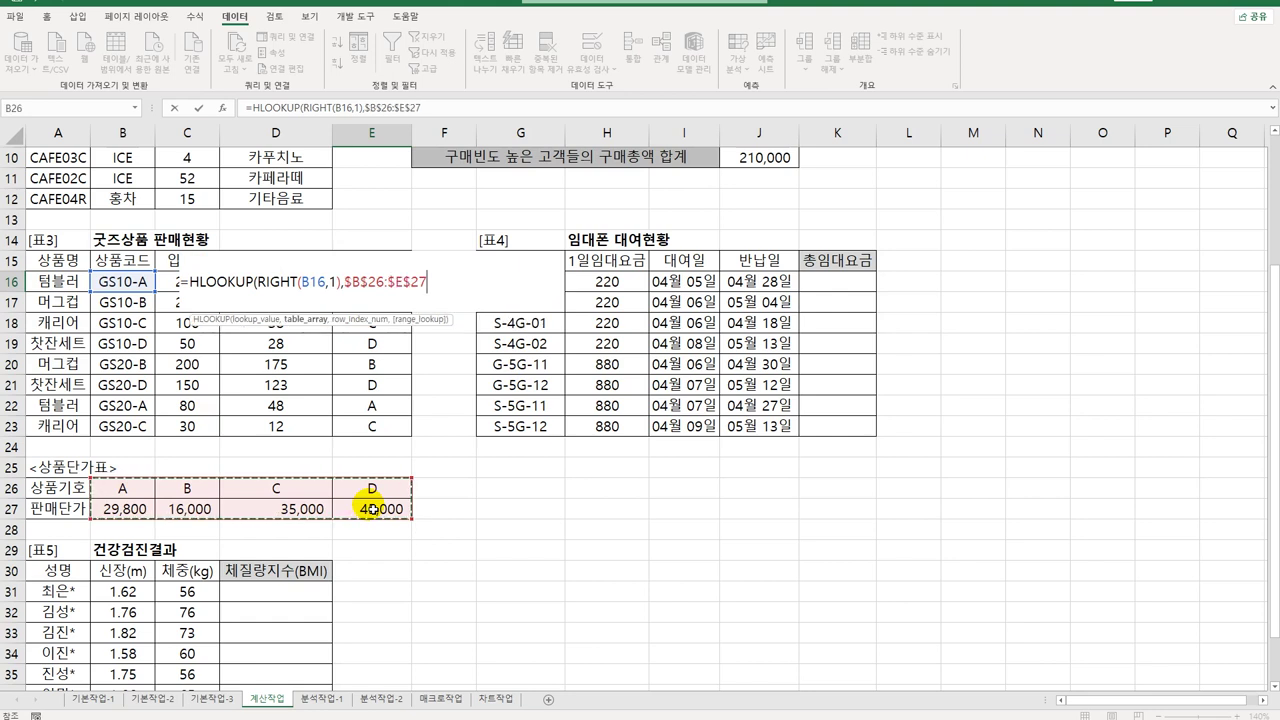
type(",")
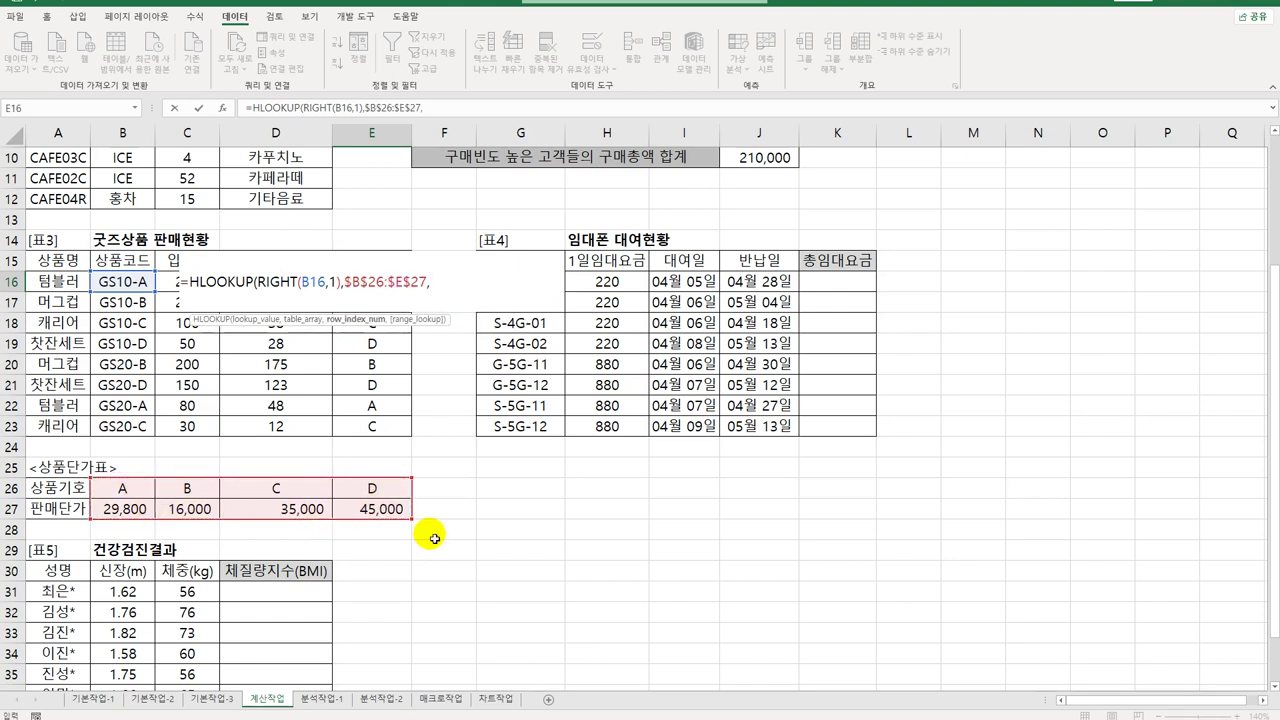
type("2,0")
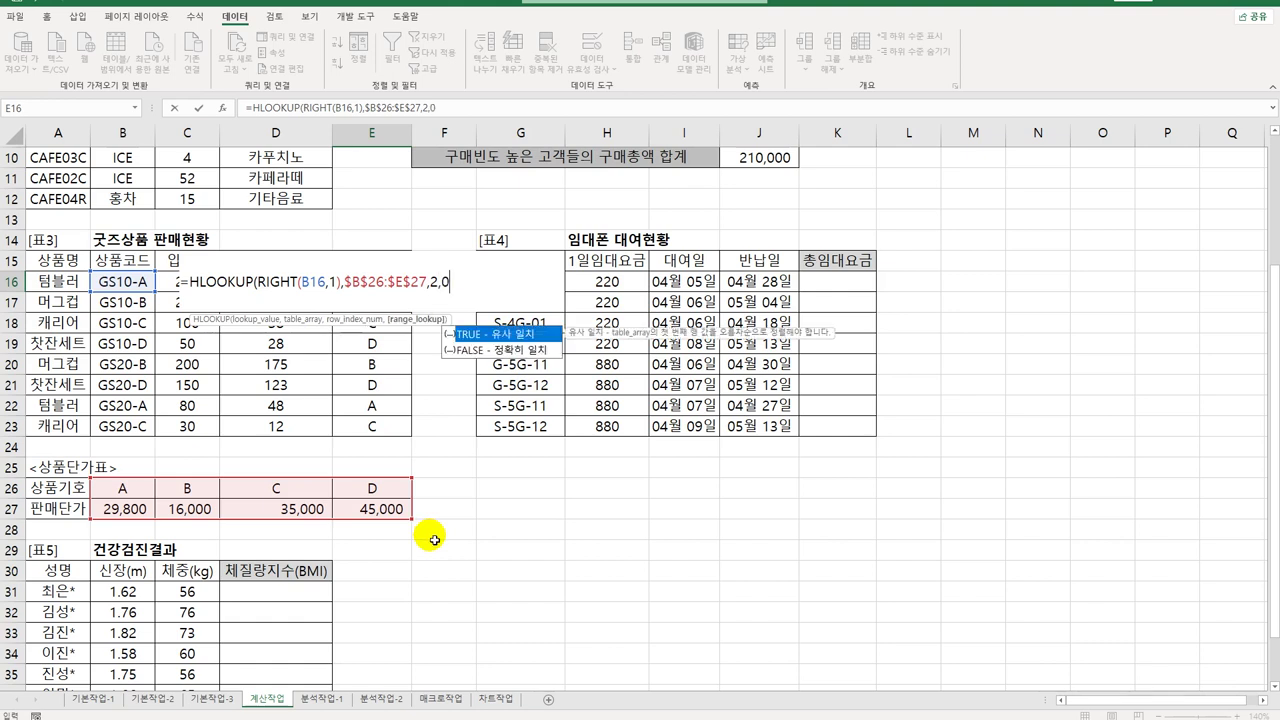
double_click(482, 350)
key("Return")
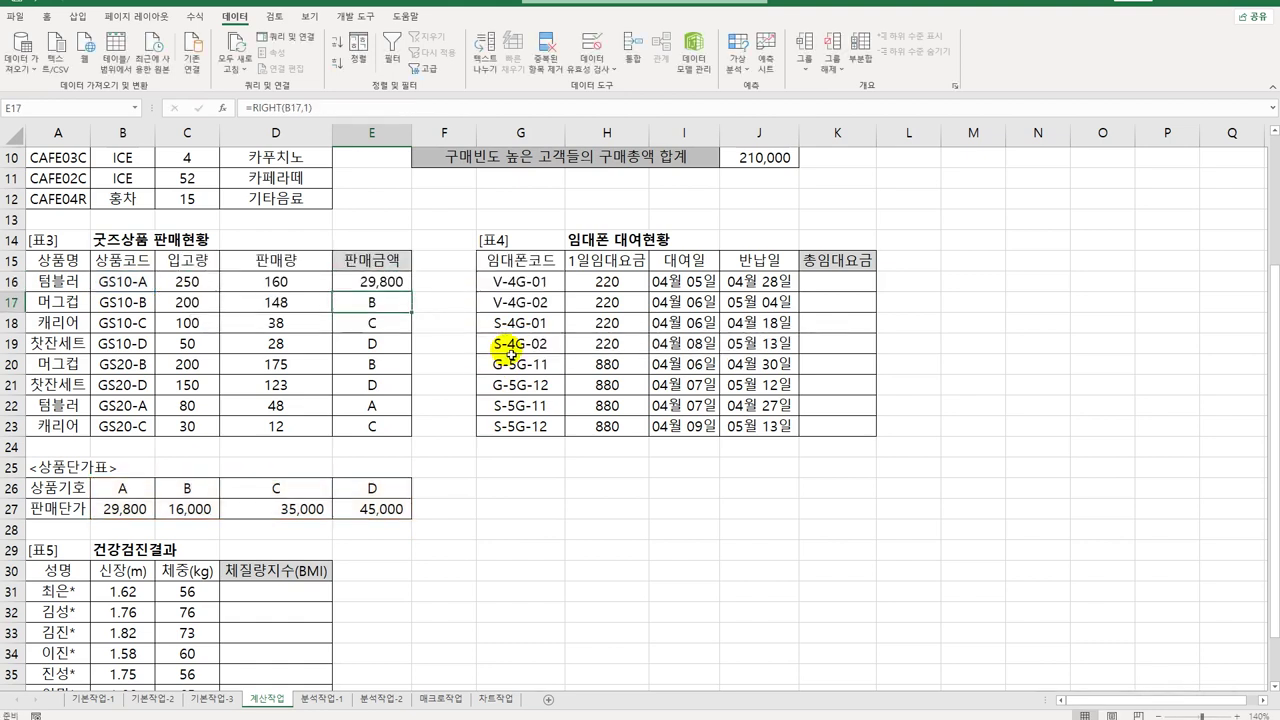
left_click(366, 283)
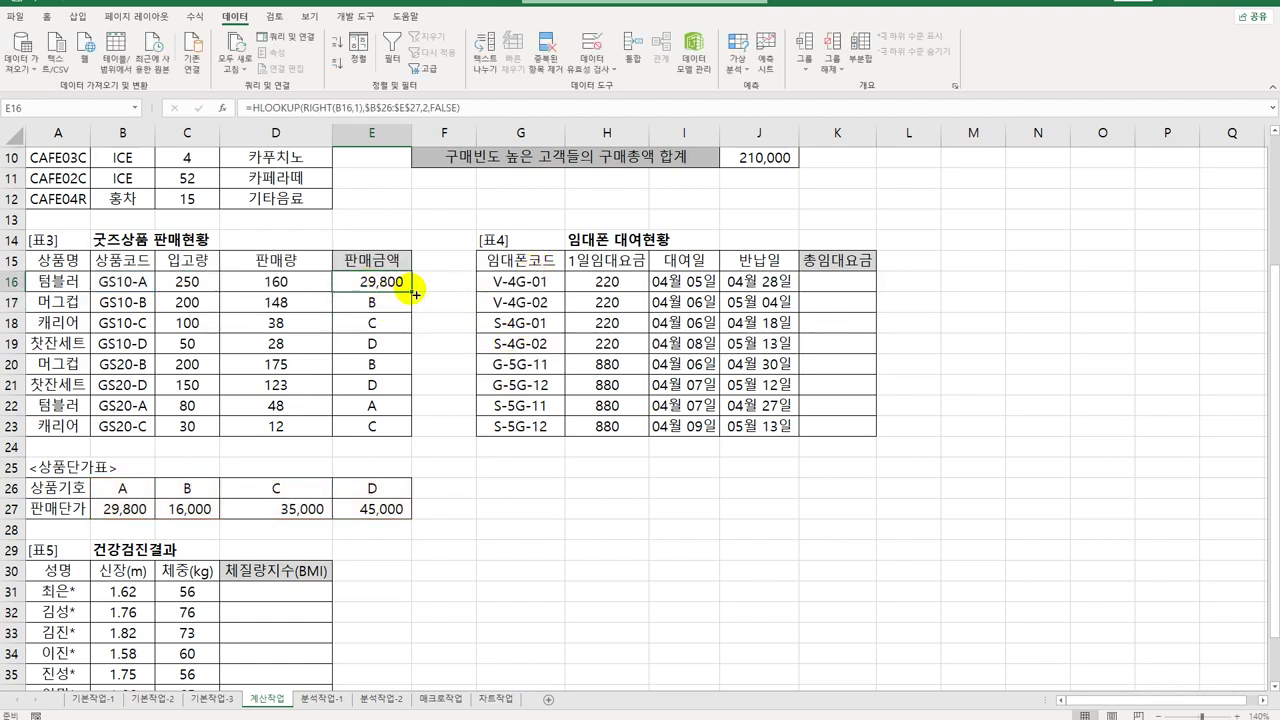
left_click_drag(409, 291, 401, 438)
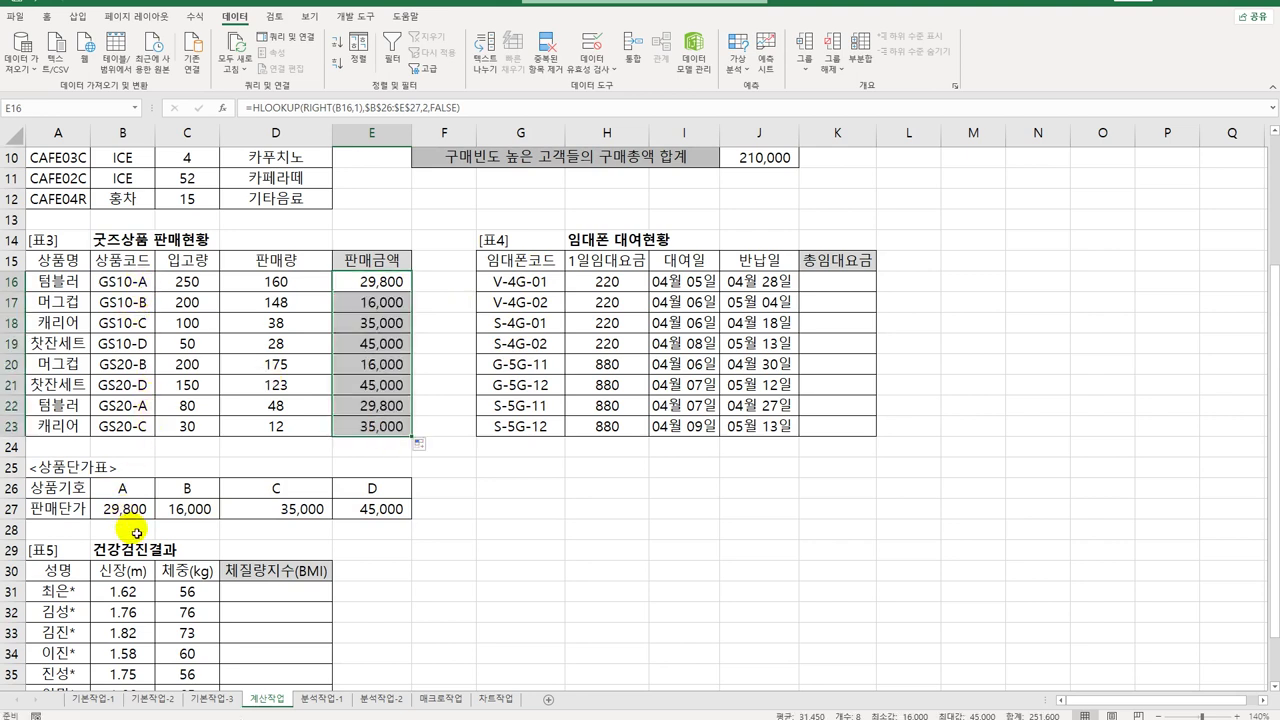
Step: Multiply the HLOOKUP formula in E16 of 표3 by the 판매량 in D16, and fill it down to E23
double_click(380, 281)
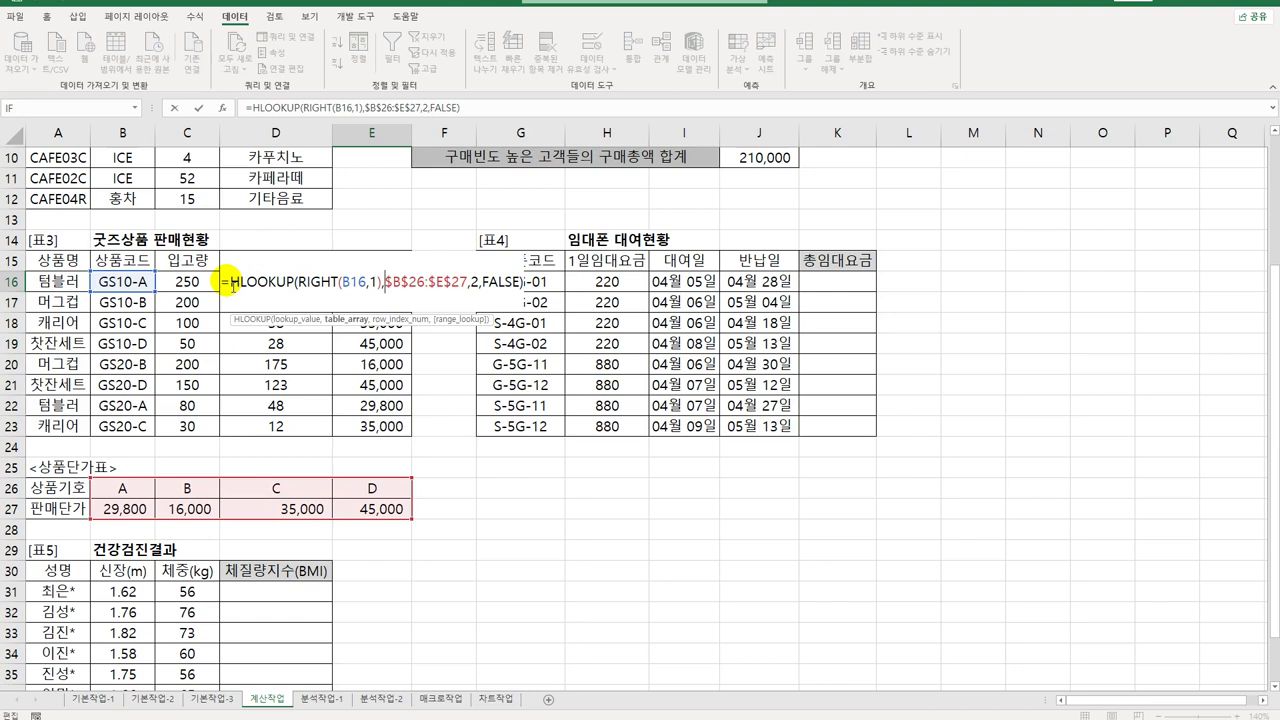
left_click(231, 283)
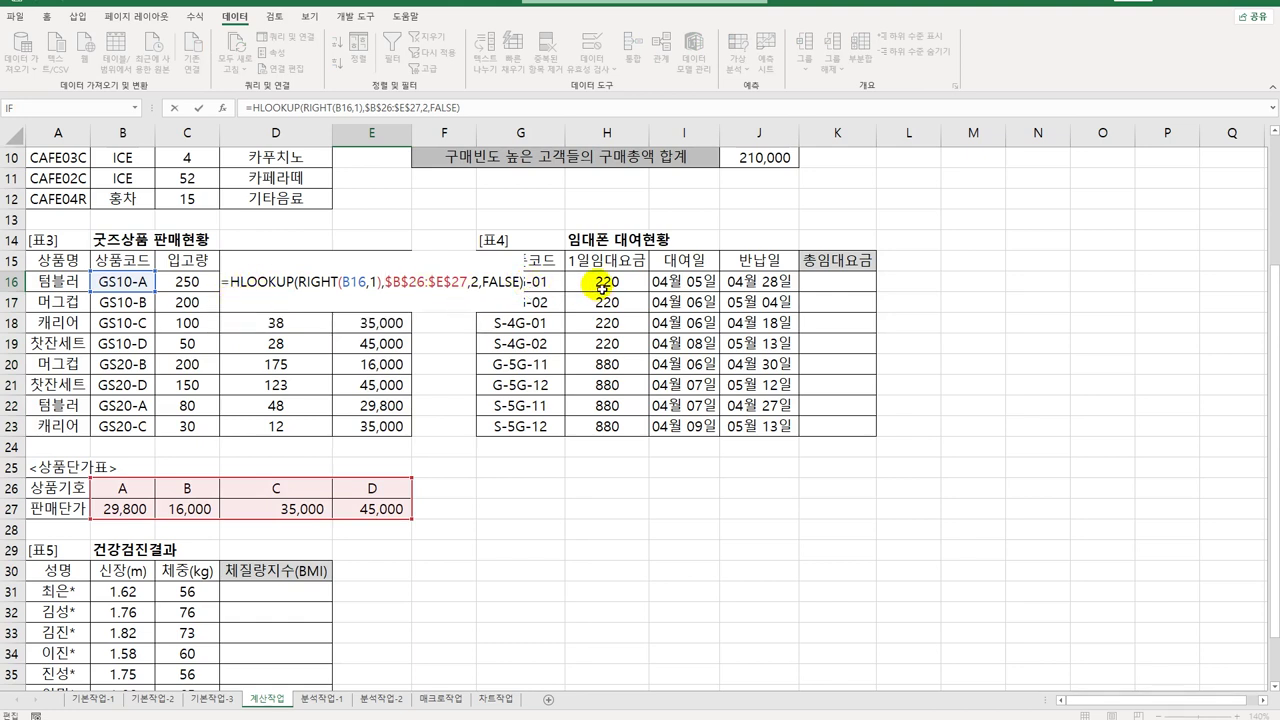
type("*")
key("Left")
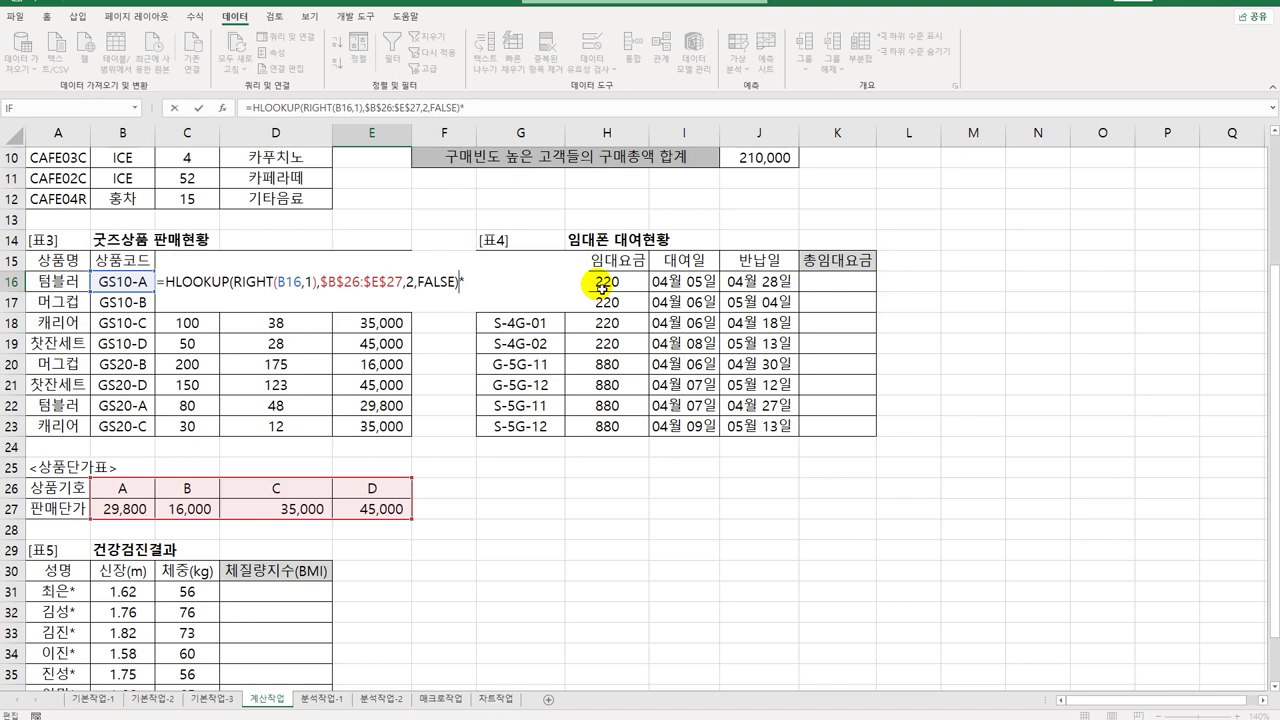
key("Right")
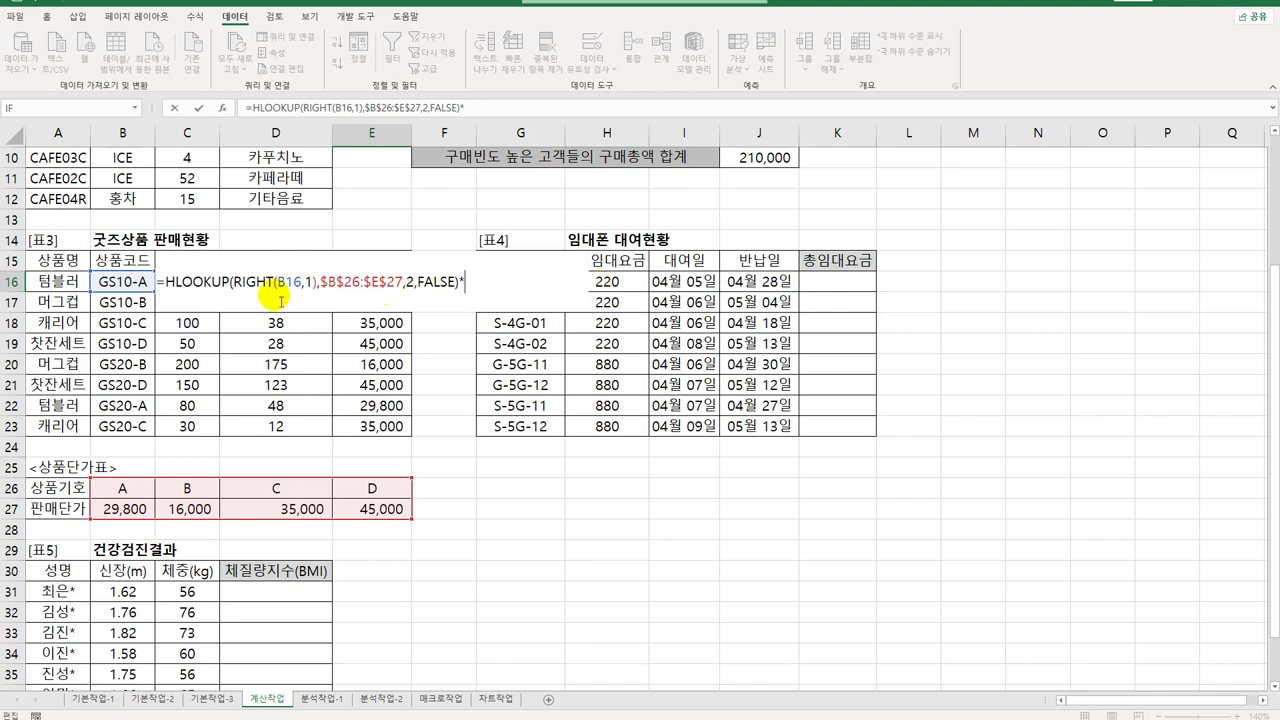
left_click(326, 333)
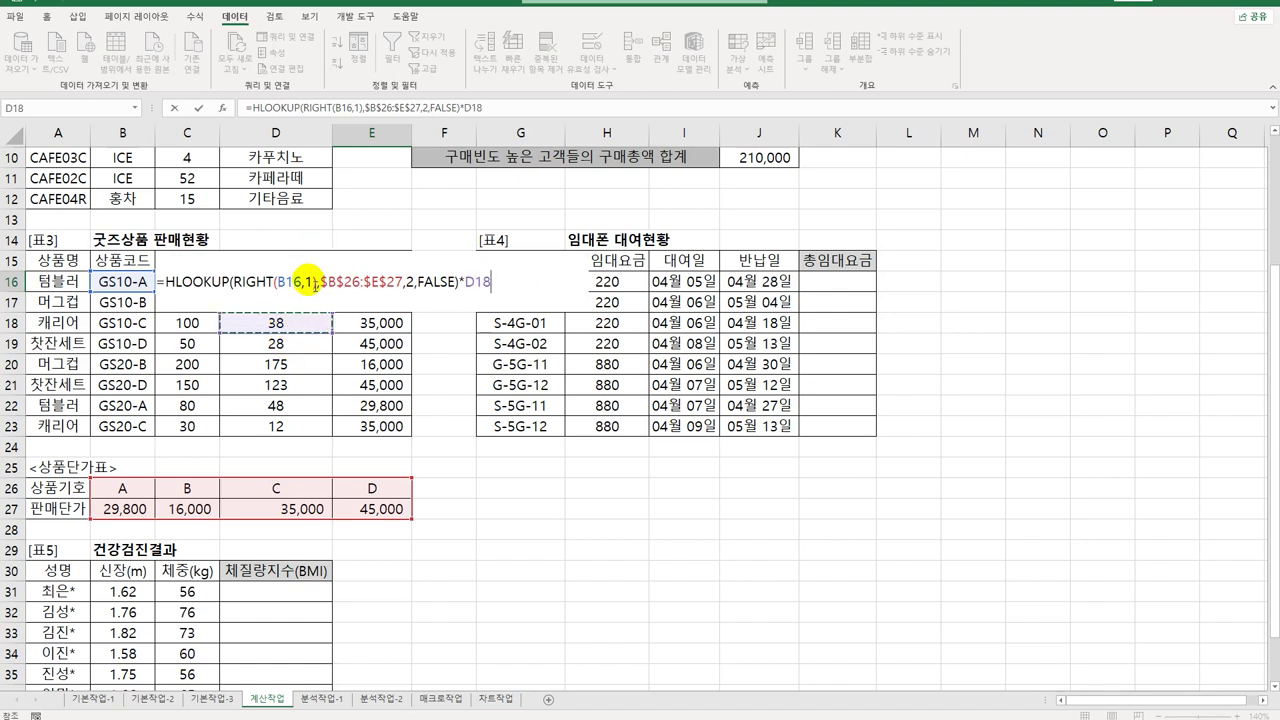
key("Up")
key("Up")
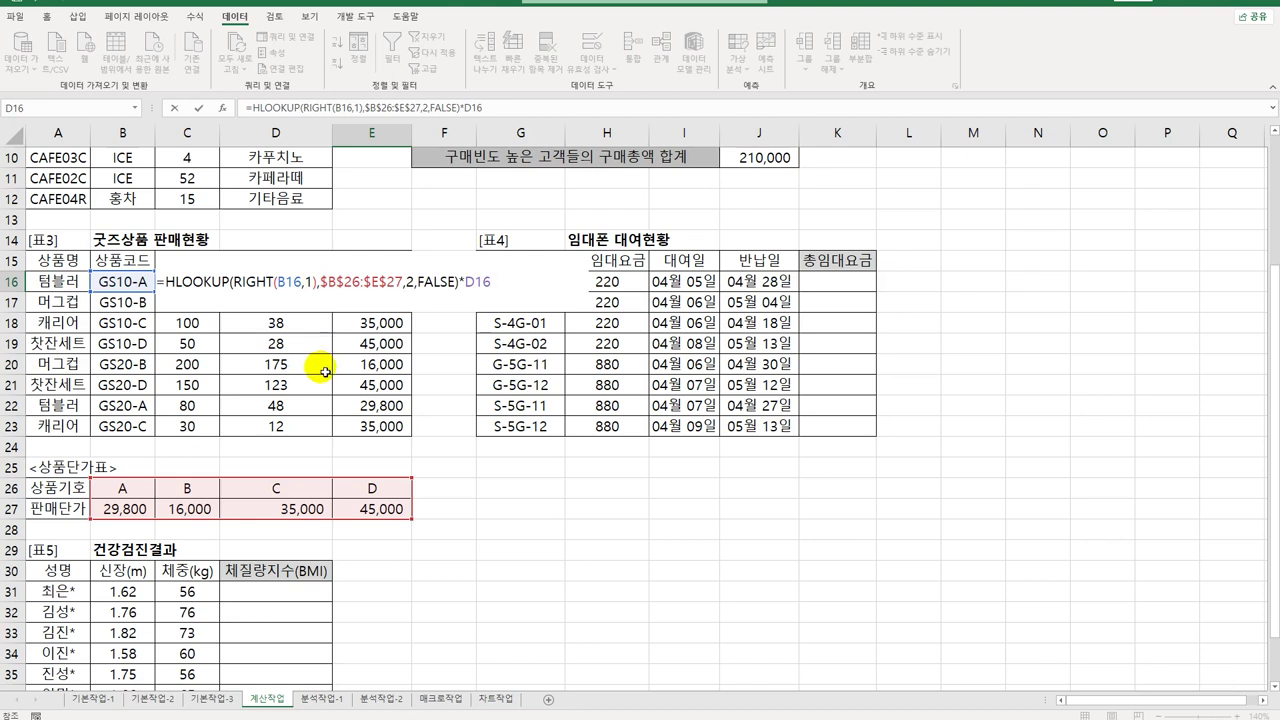
key("Return")
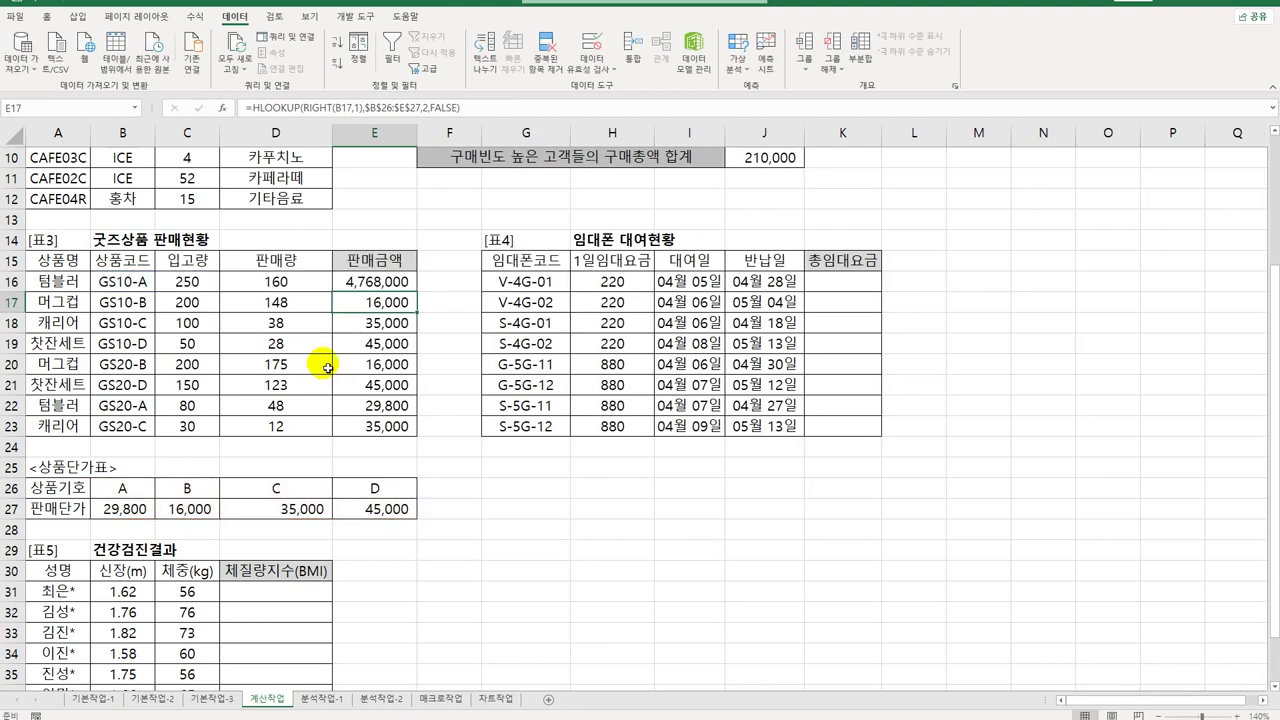
left_click(386, 282)
left_click_drag(417, 291, 422, 438)
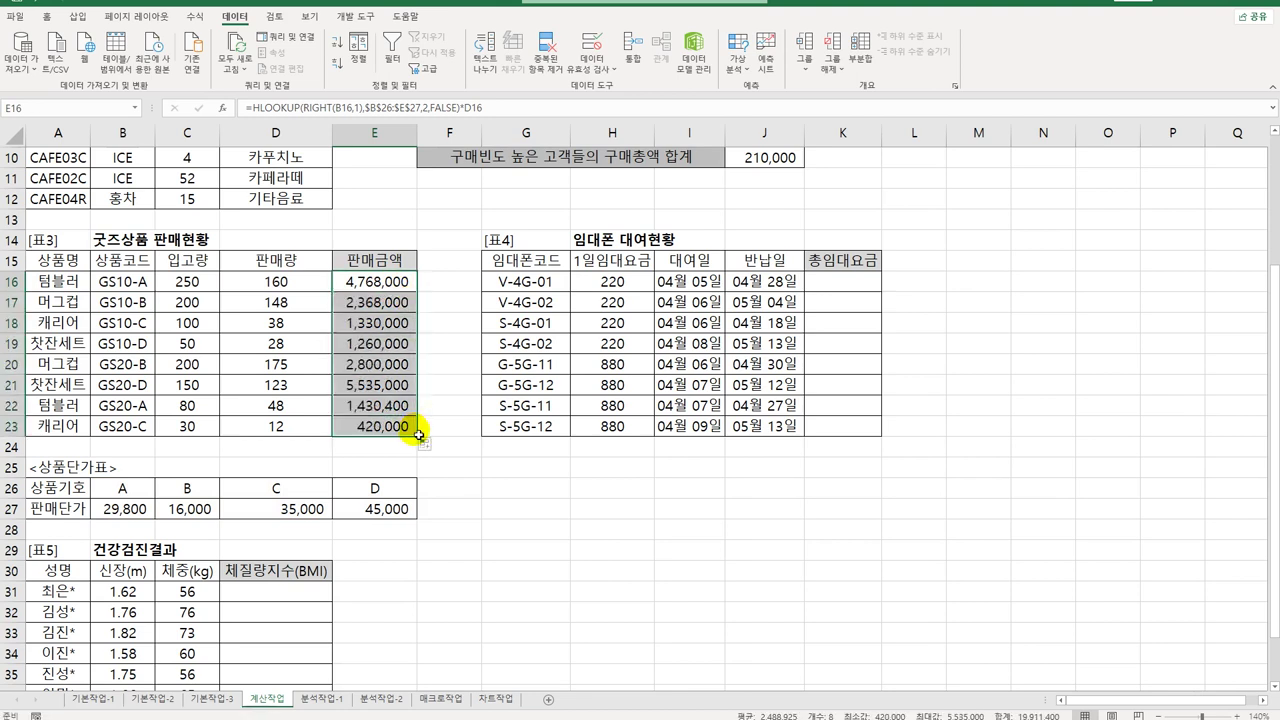
Step: Enter =DAYS(J16,I16) in K16 of 표4 to calculate the days between 대여일 and 반납일
left_click(835, 289)
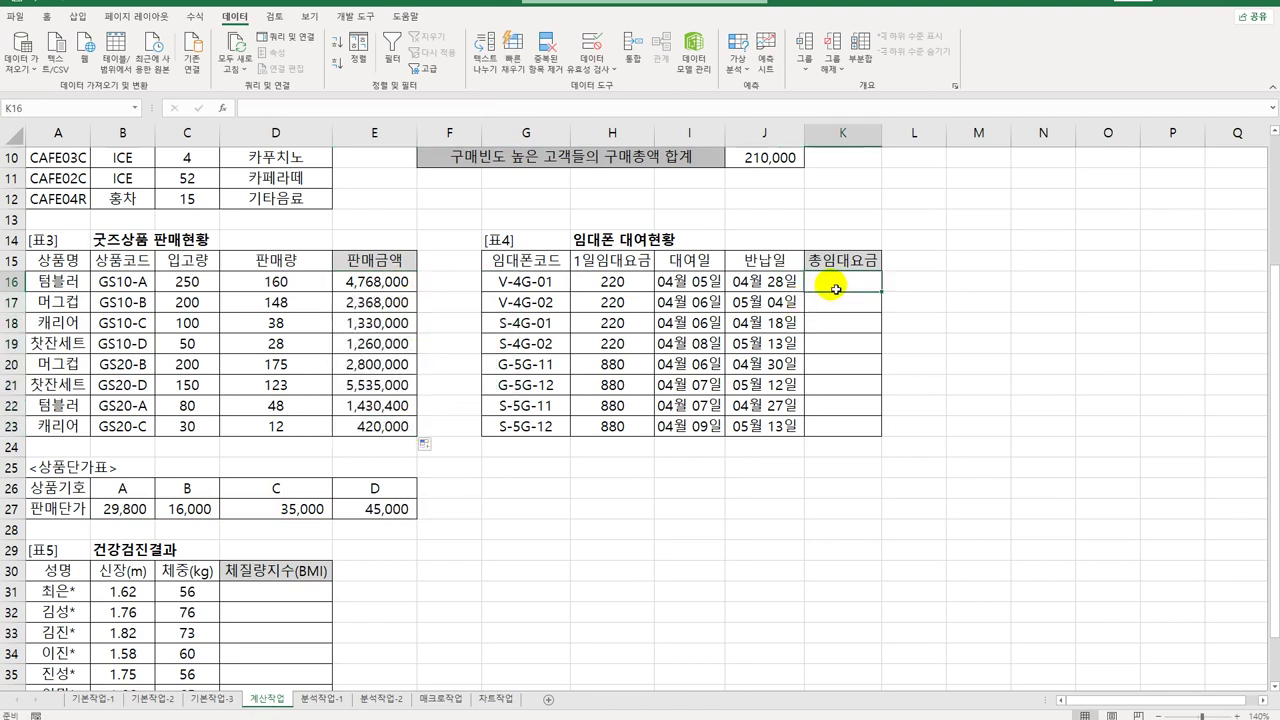
left_click(760, 272)
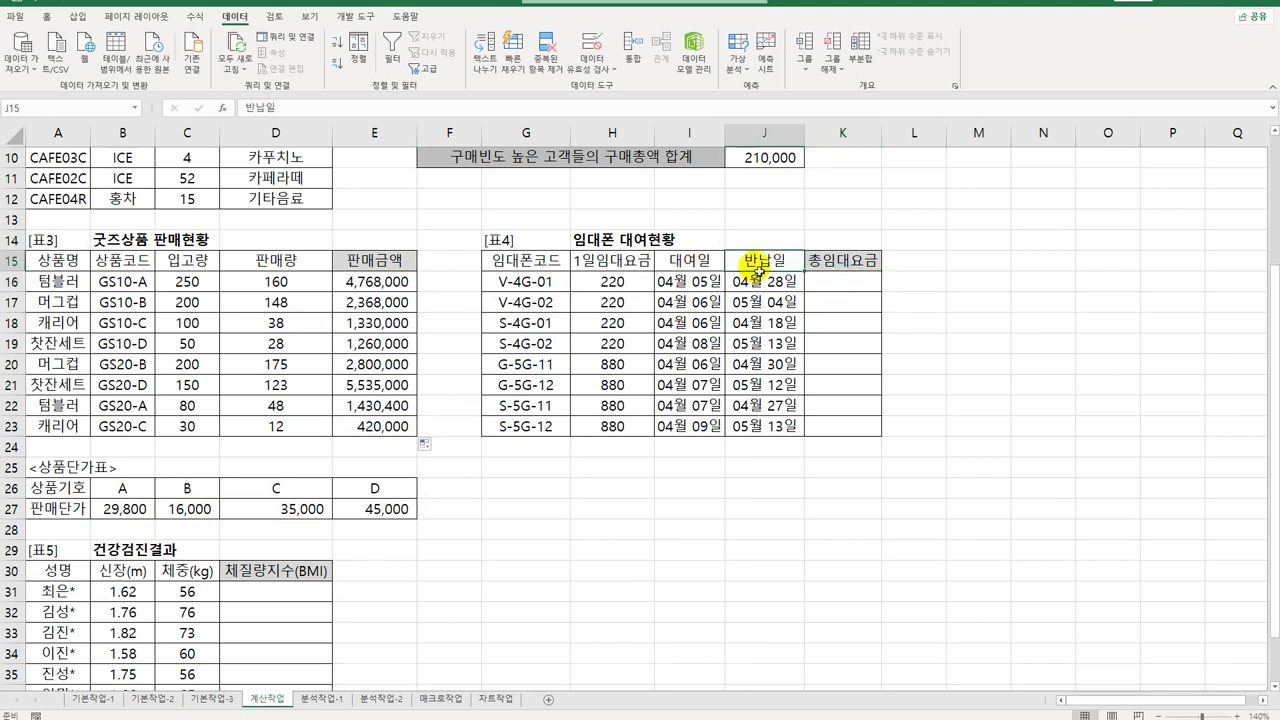
left_click(701, 264)
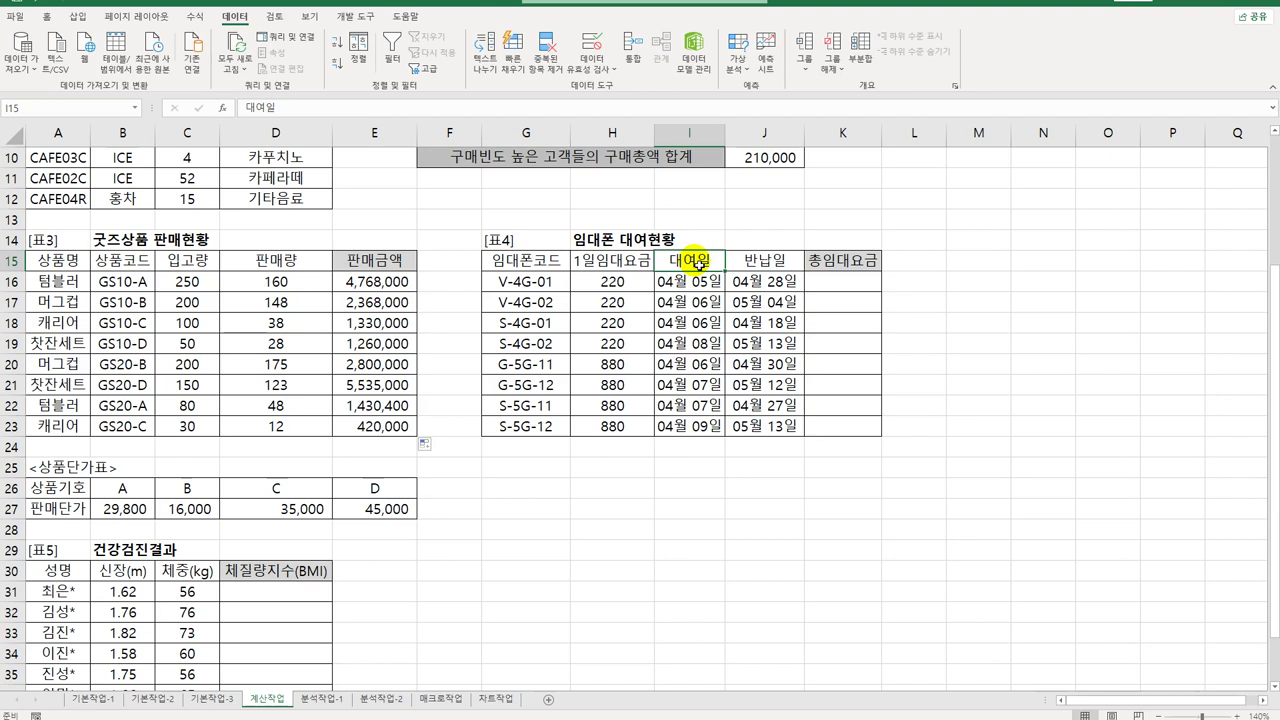
left_click(847, 291)
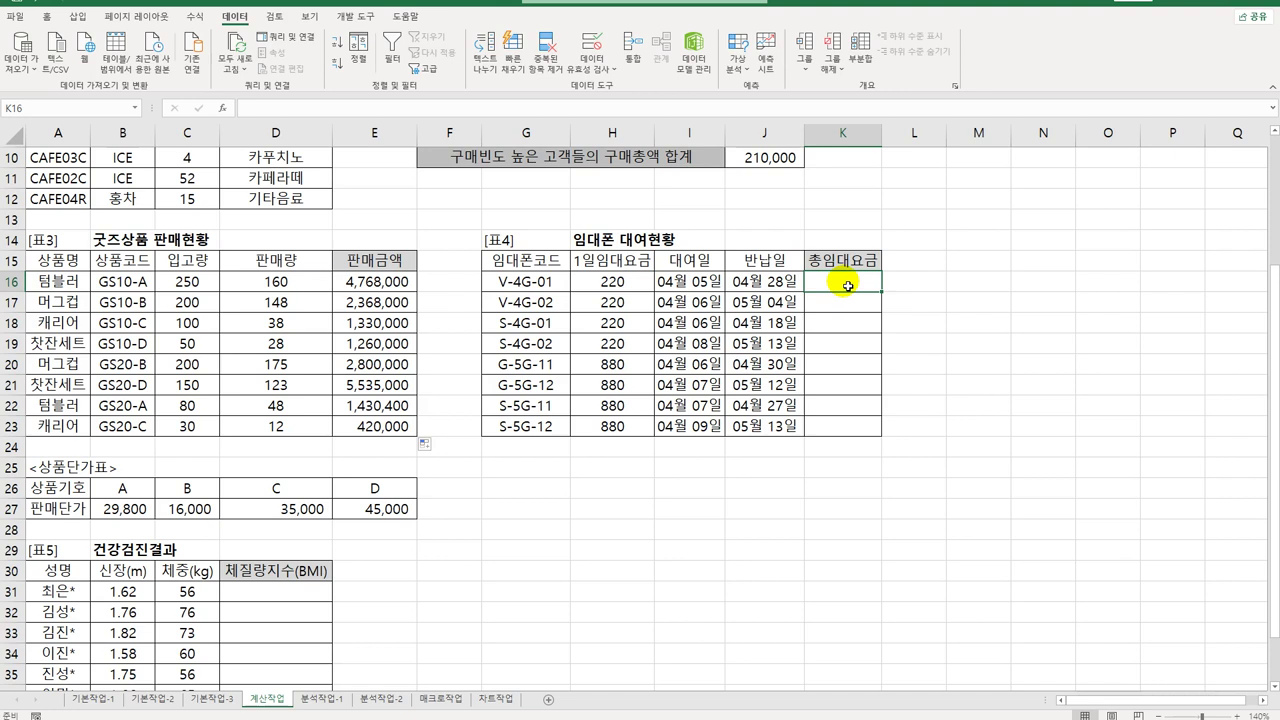
type("=")
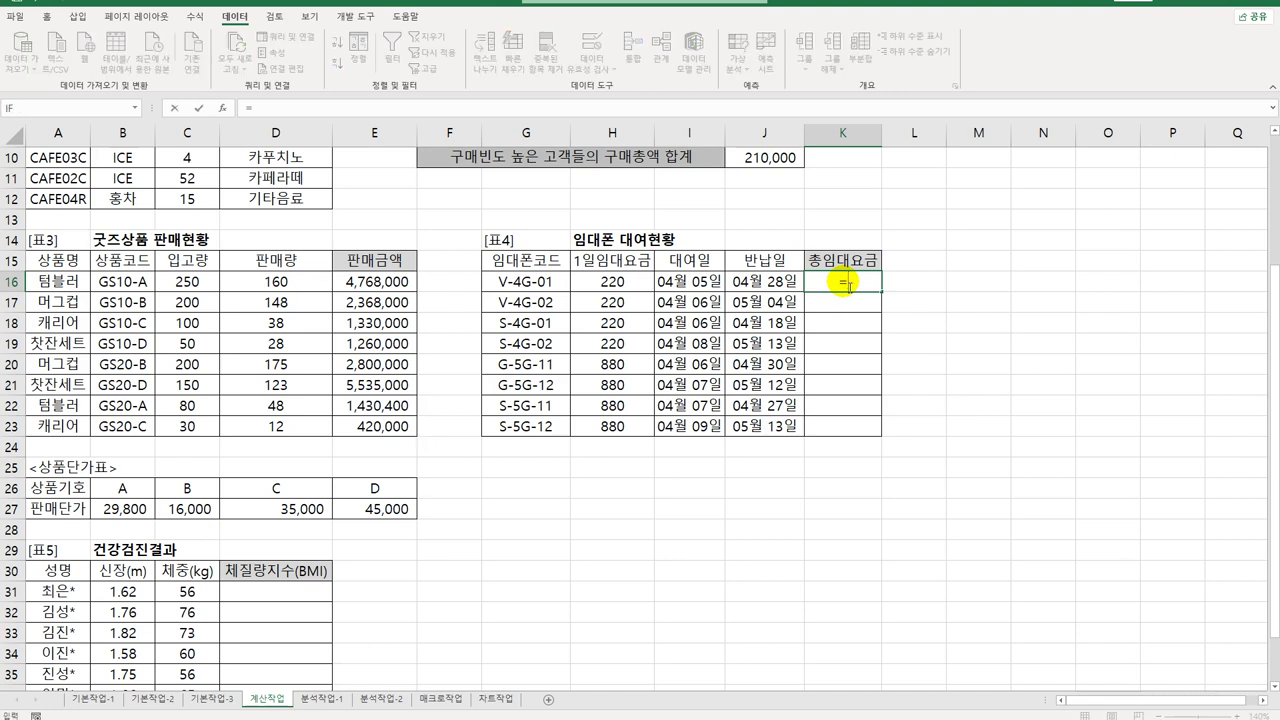
type("days")
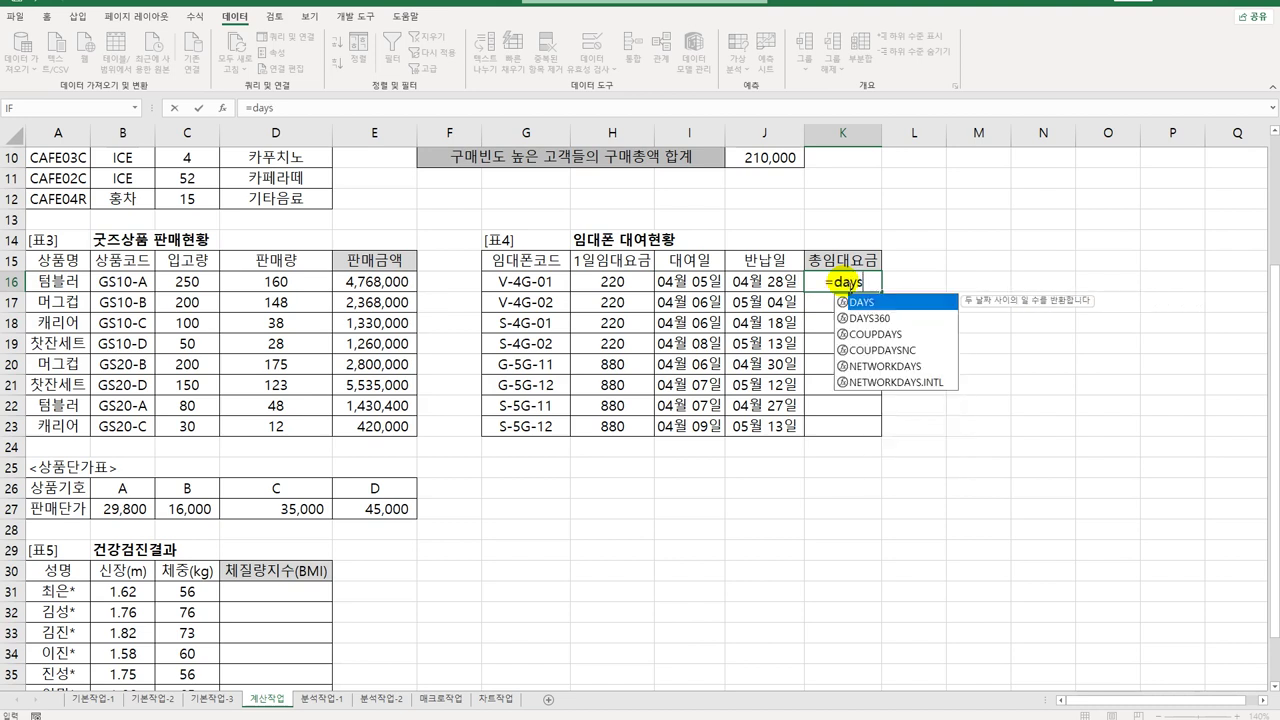
key("Tab")
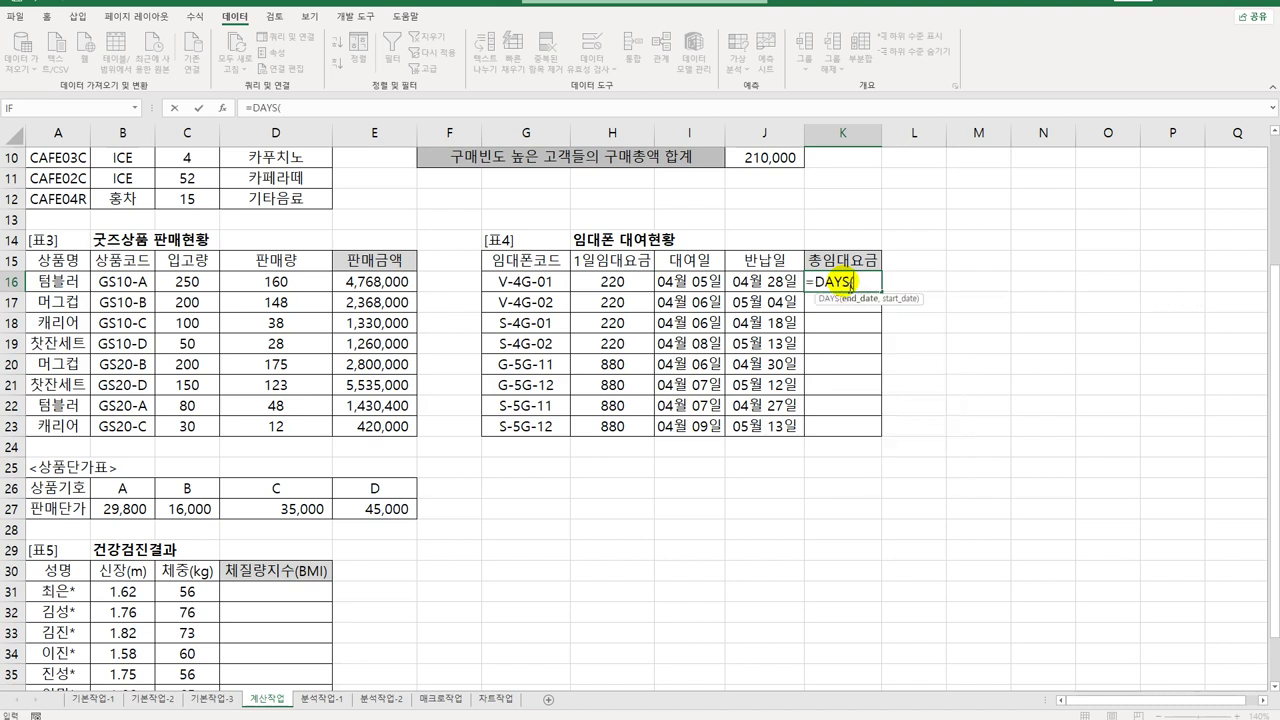
left_click(780, 284)
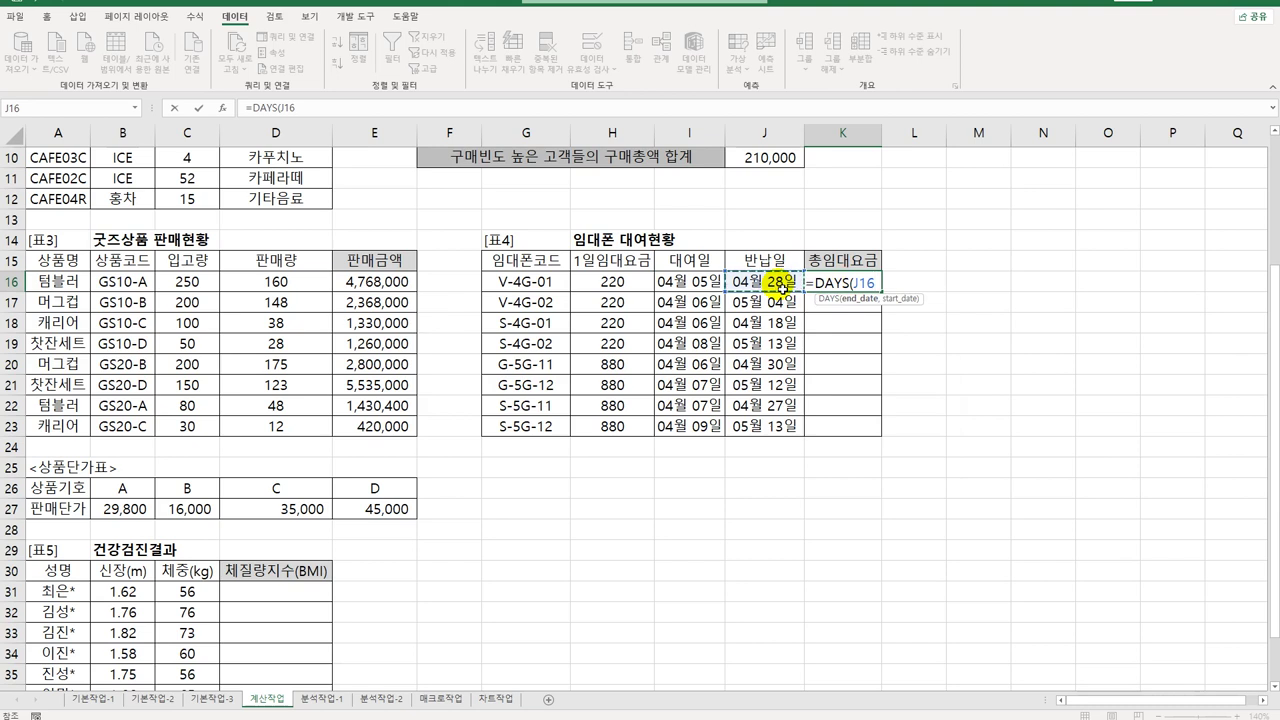
type(",")
left_click(703, 283)
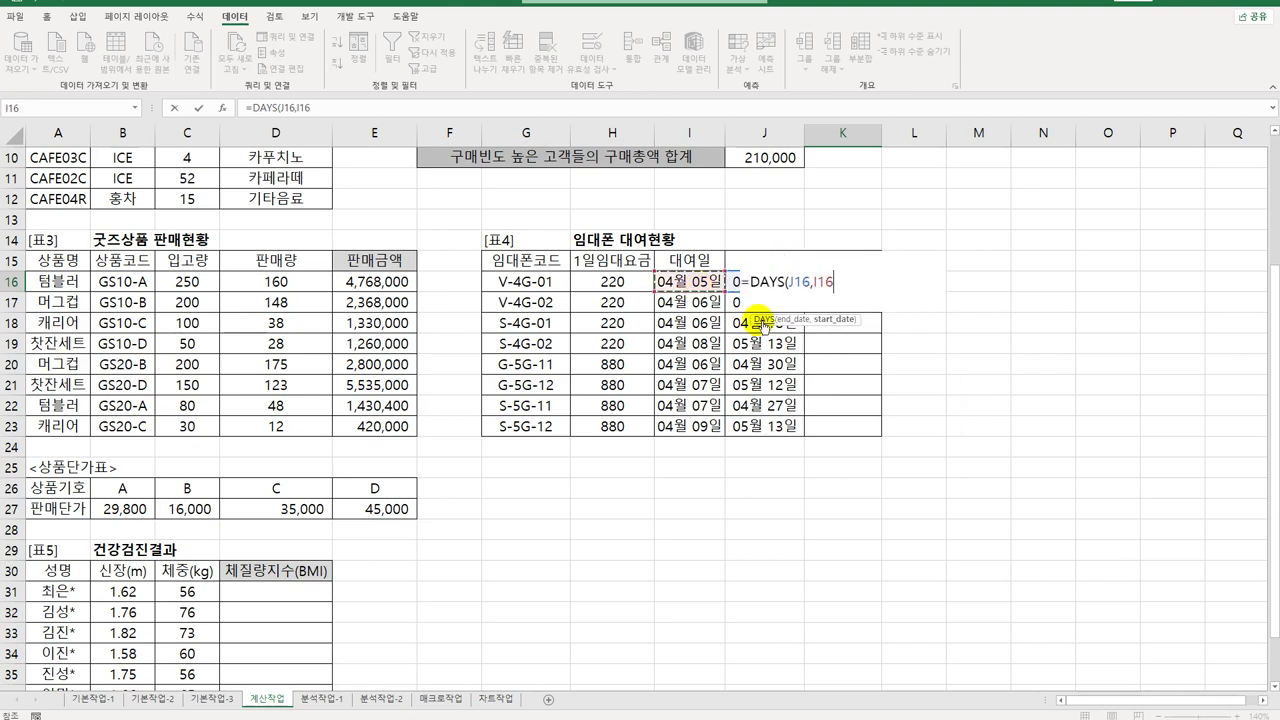
type(")")
key("ctrl+Return")
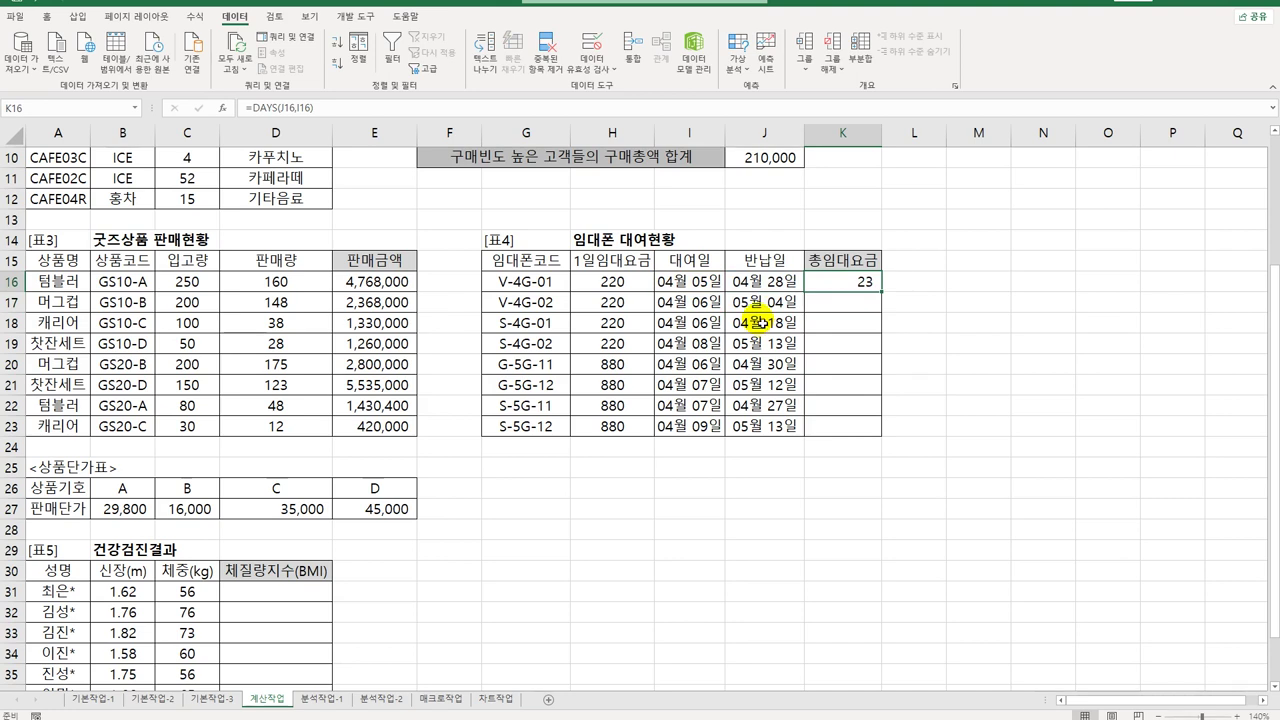
Step: Multiply K16's DAYS formula by the 1일임대요금 in H16, and fill it down to K23
double_click(872, 282)
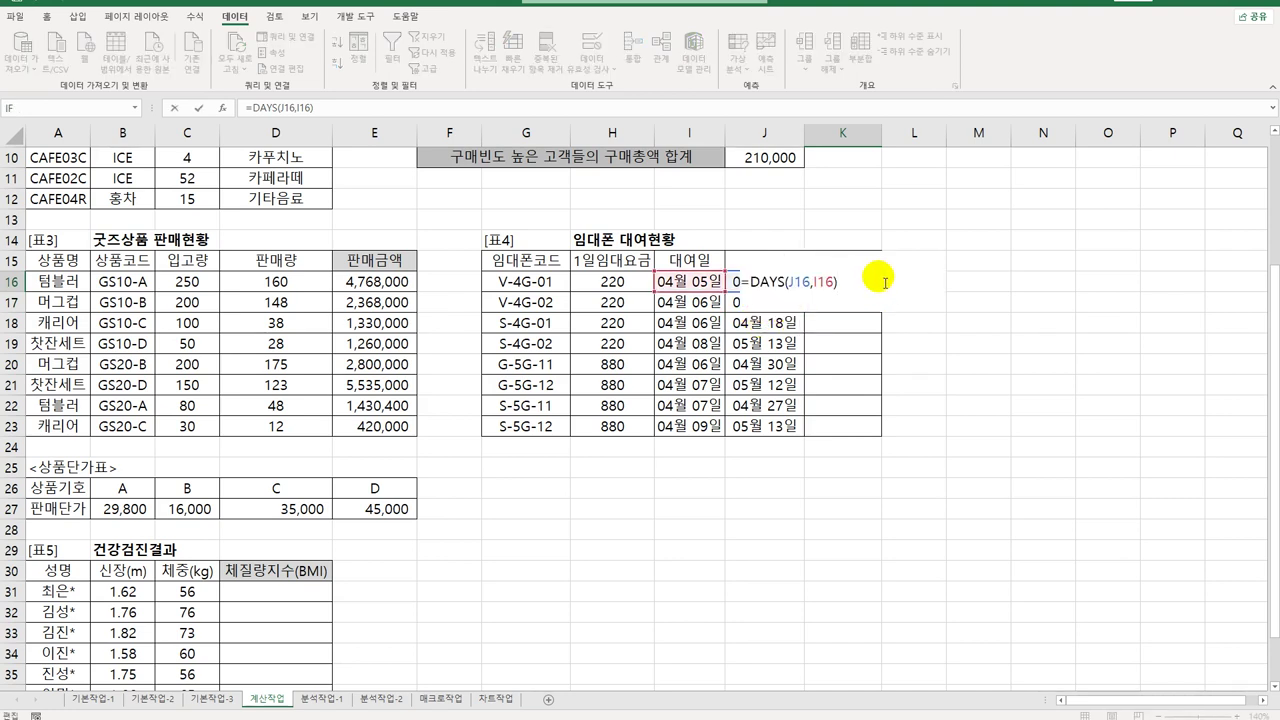
type("*")
left_click(617, 282)
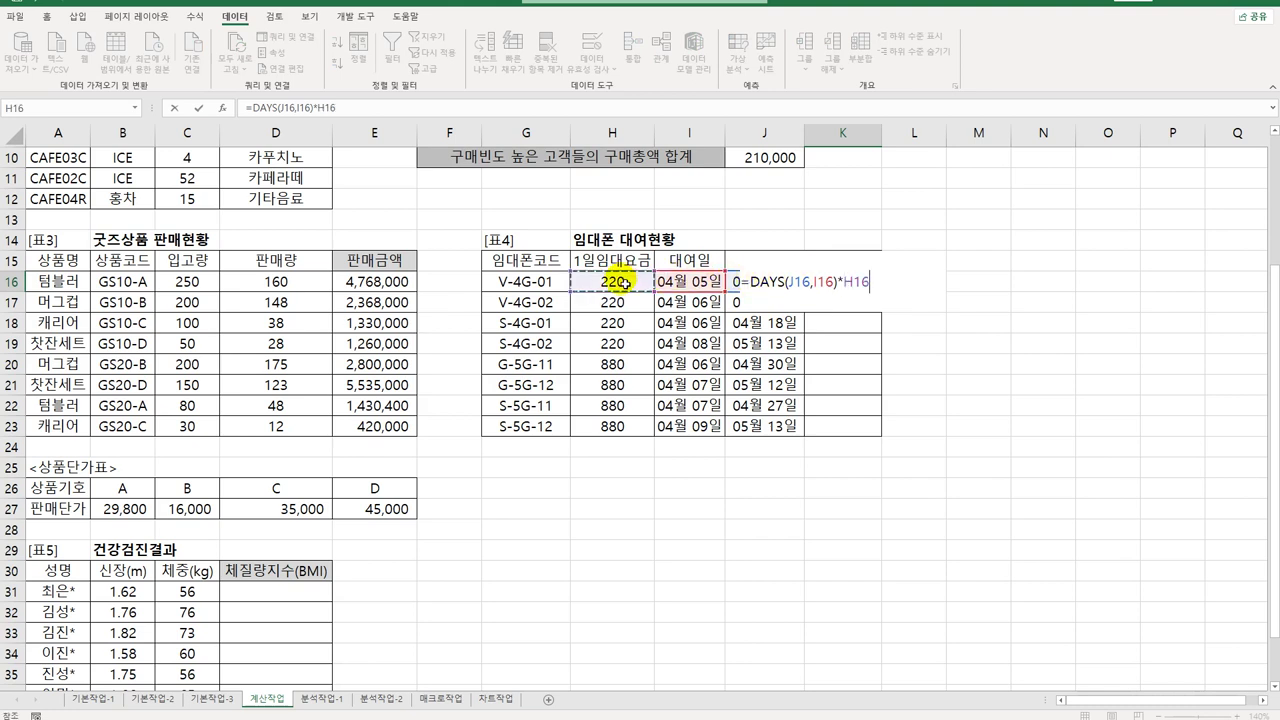
key("Return")
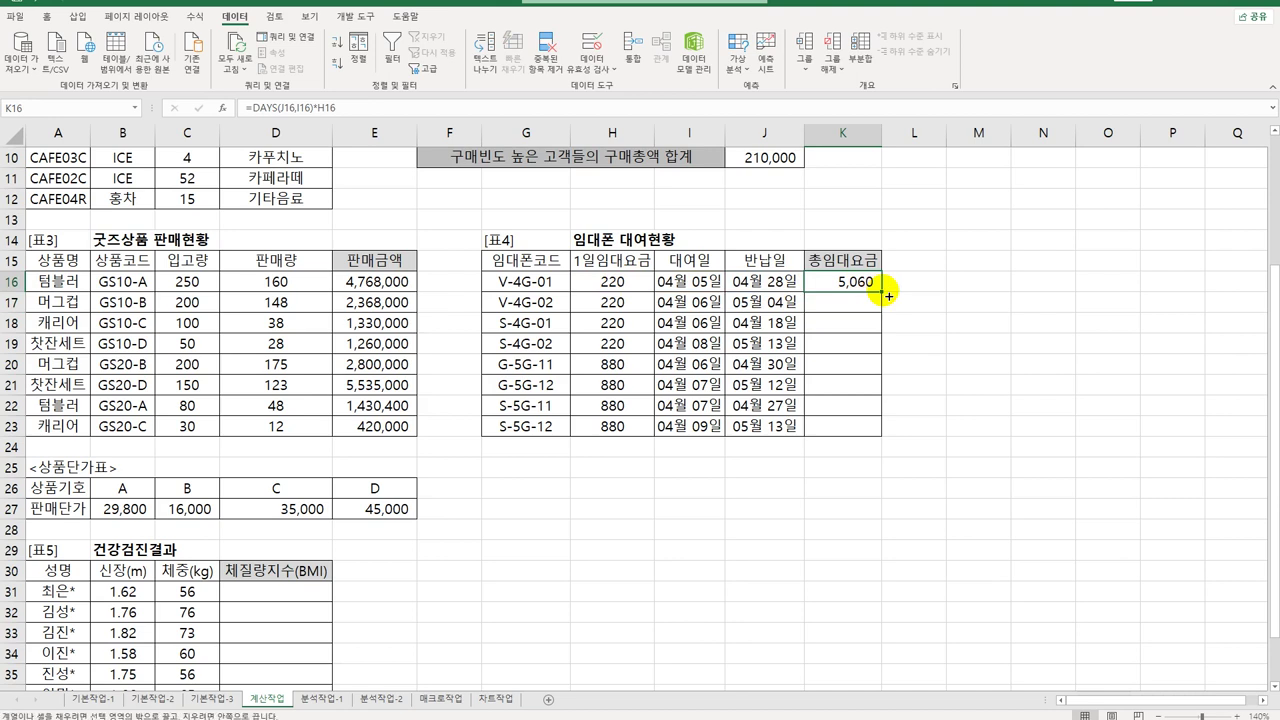
double_click(883, 299)
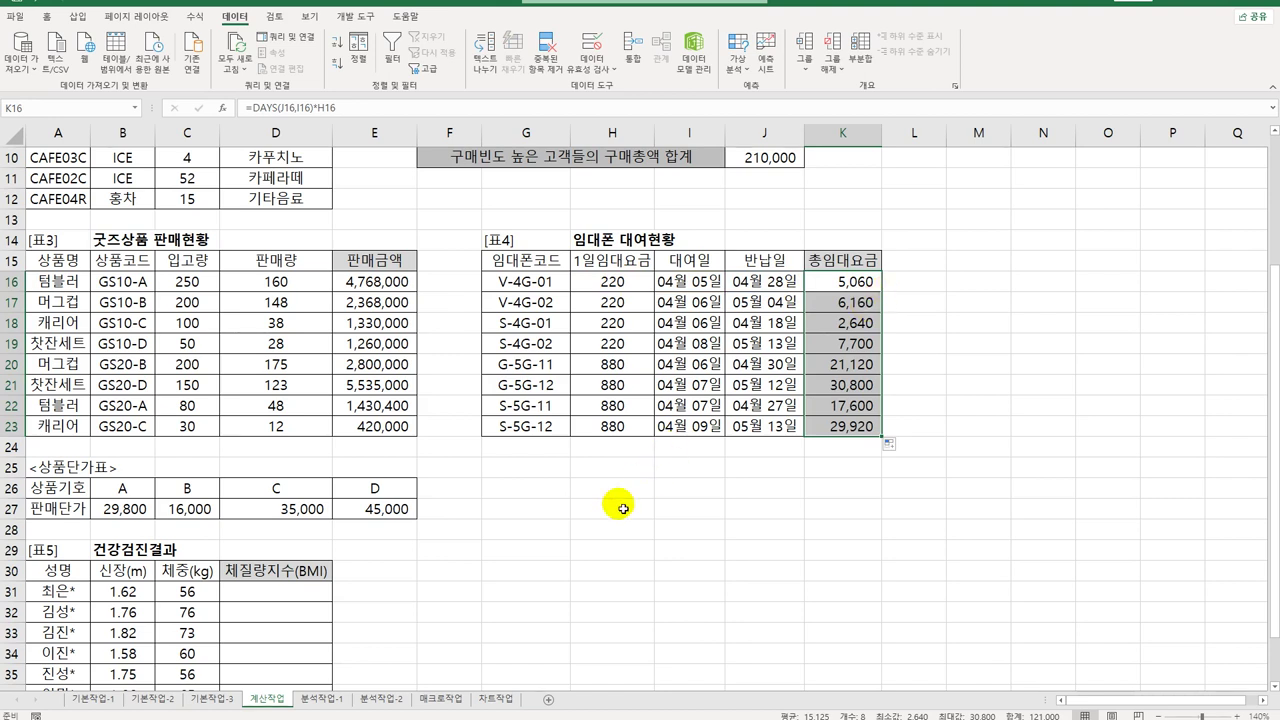
Step: Enter =C31/POWER(B31,2) in D31 of 표5 to divide 체중 by the square of 신장
left_click(288, 594)
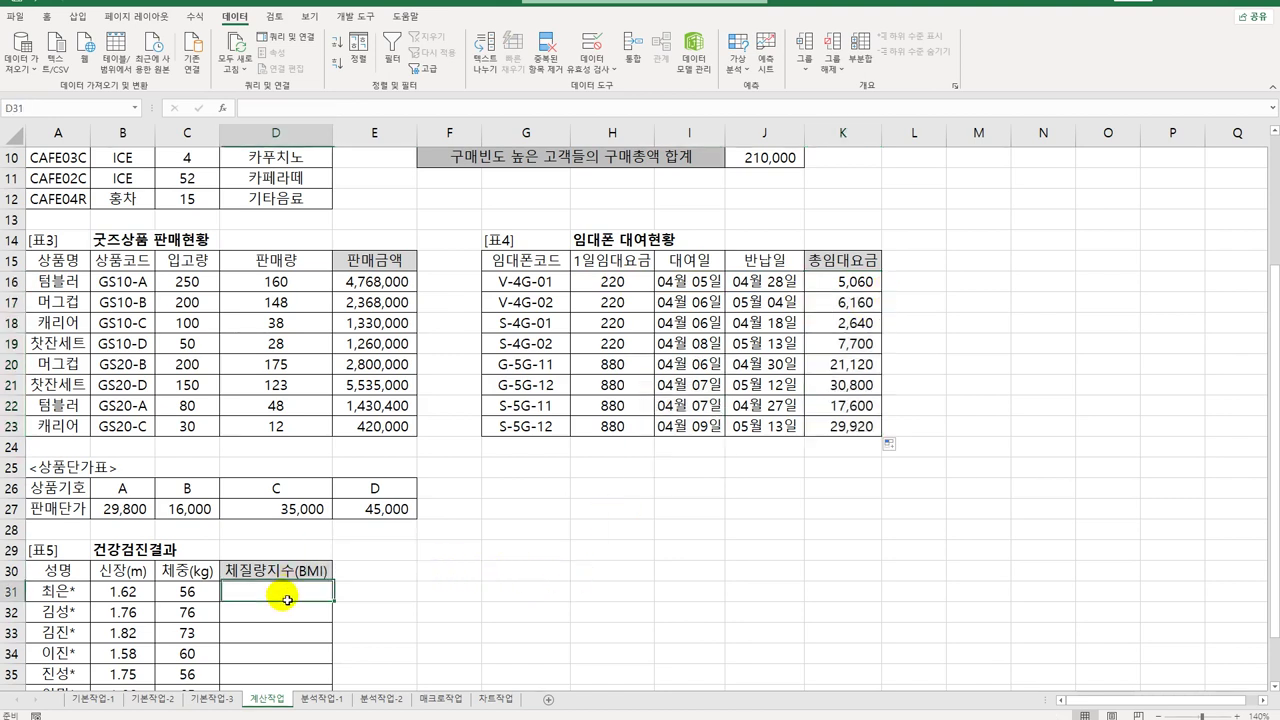
scroll(295, 585, "down", 3)
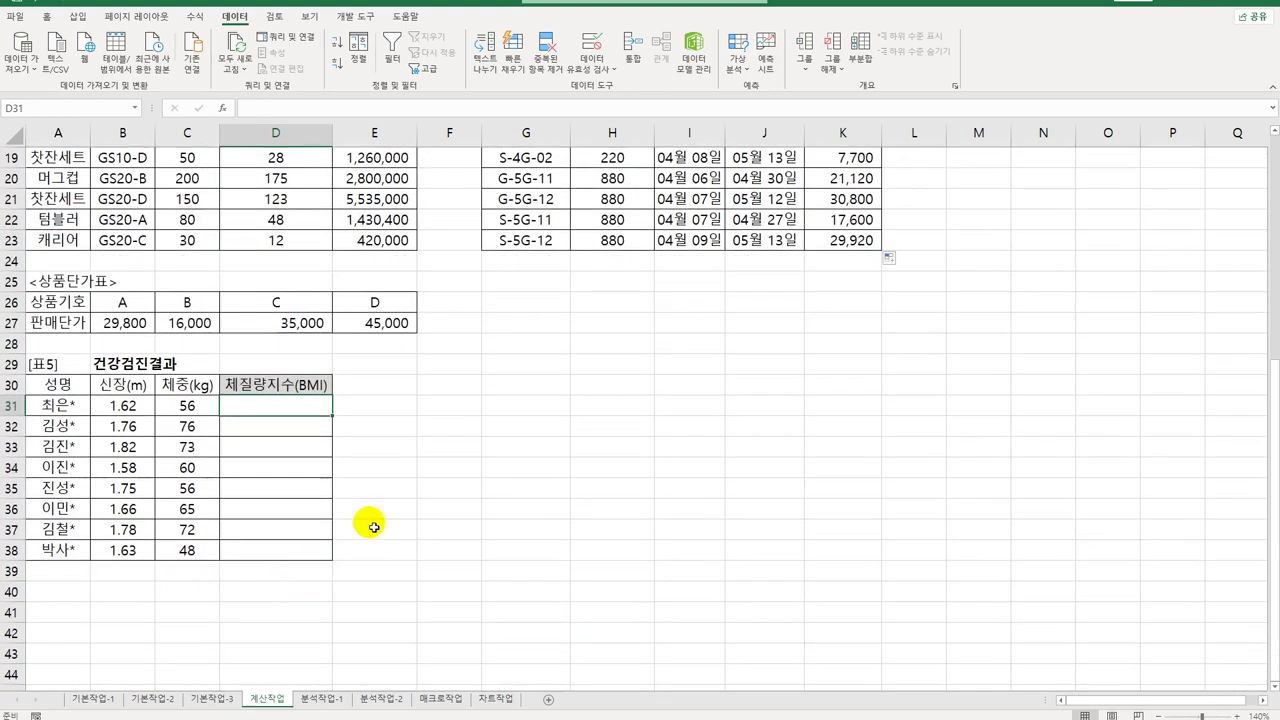
left_click(190, 408)
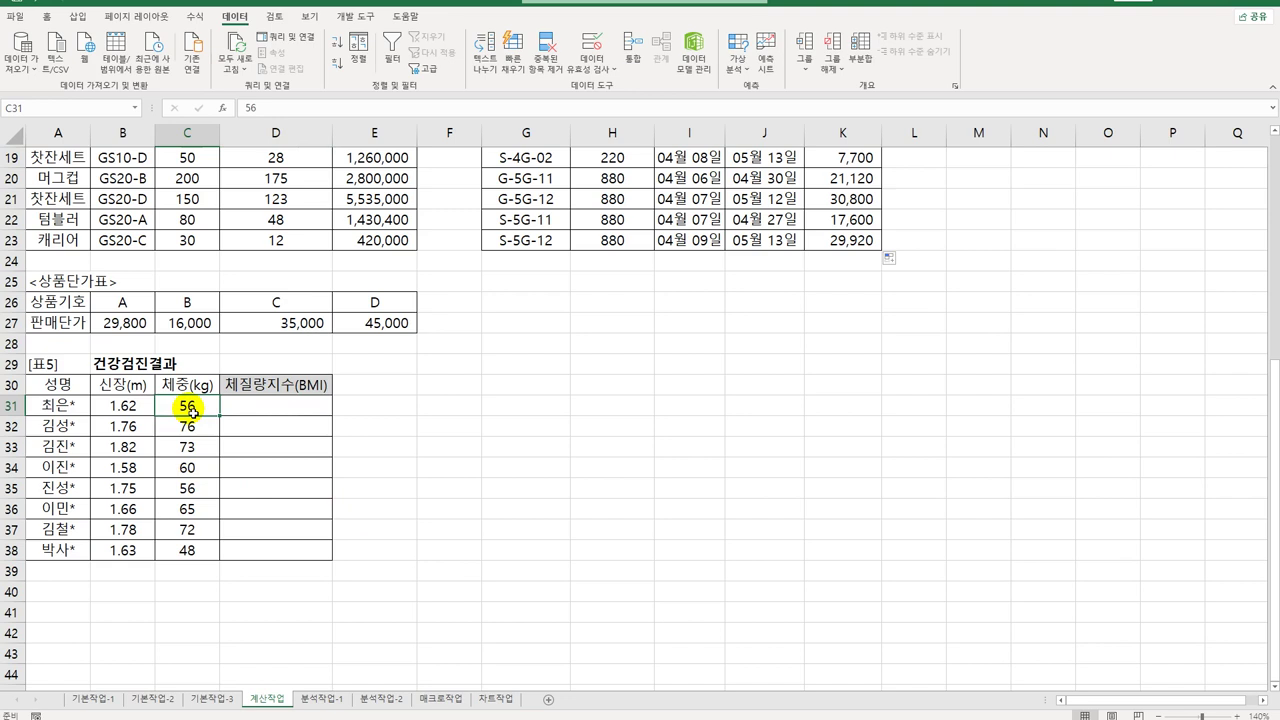
left_click(259, 416)
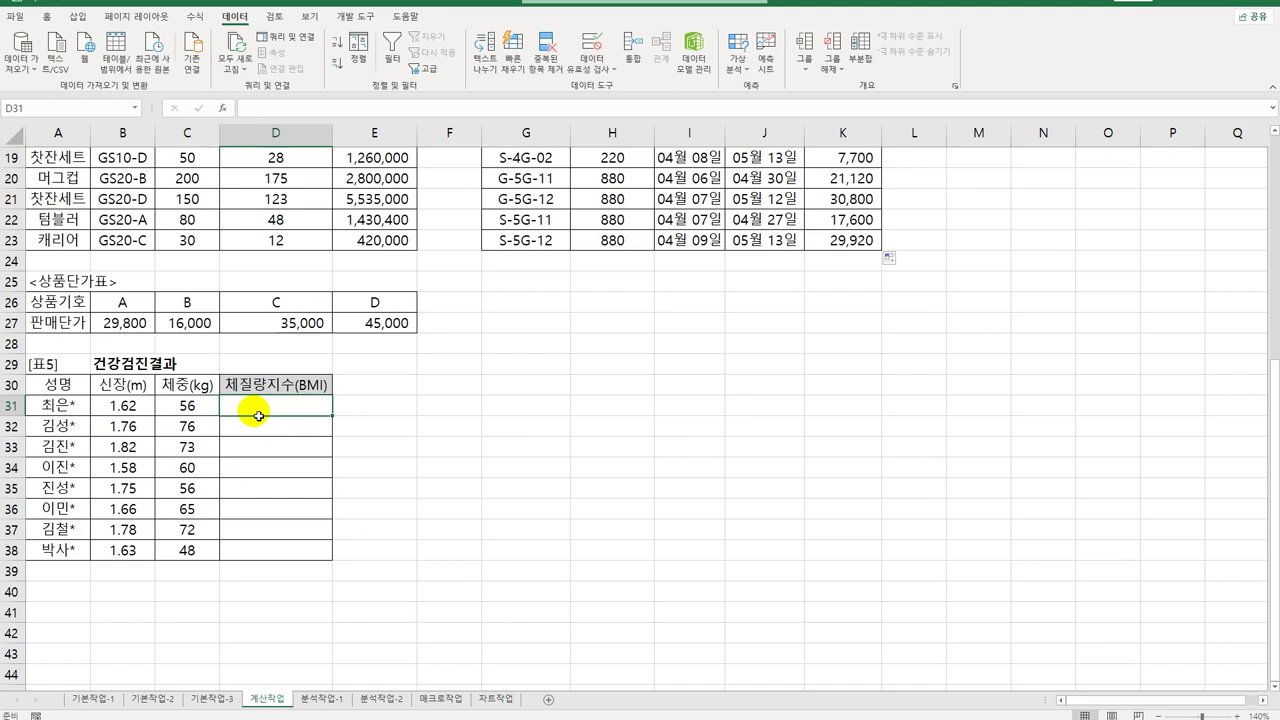
type("=")
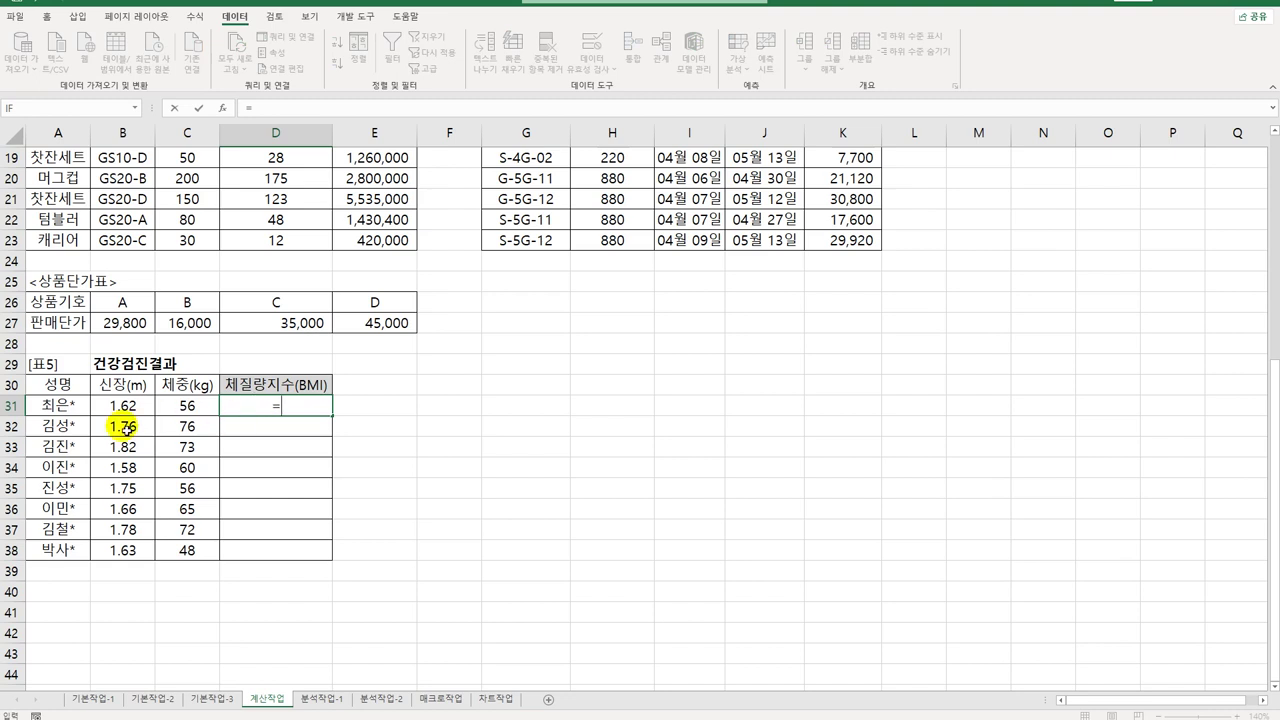
left_click(178, 410)
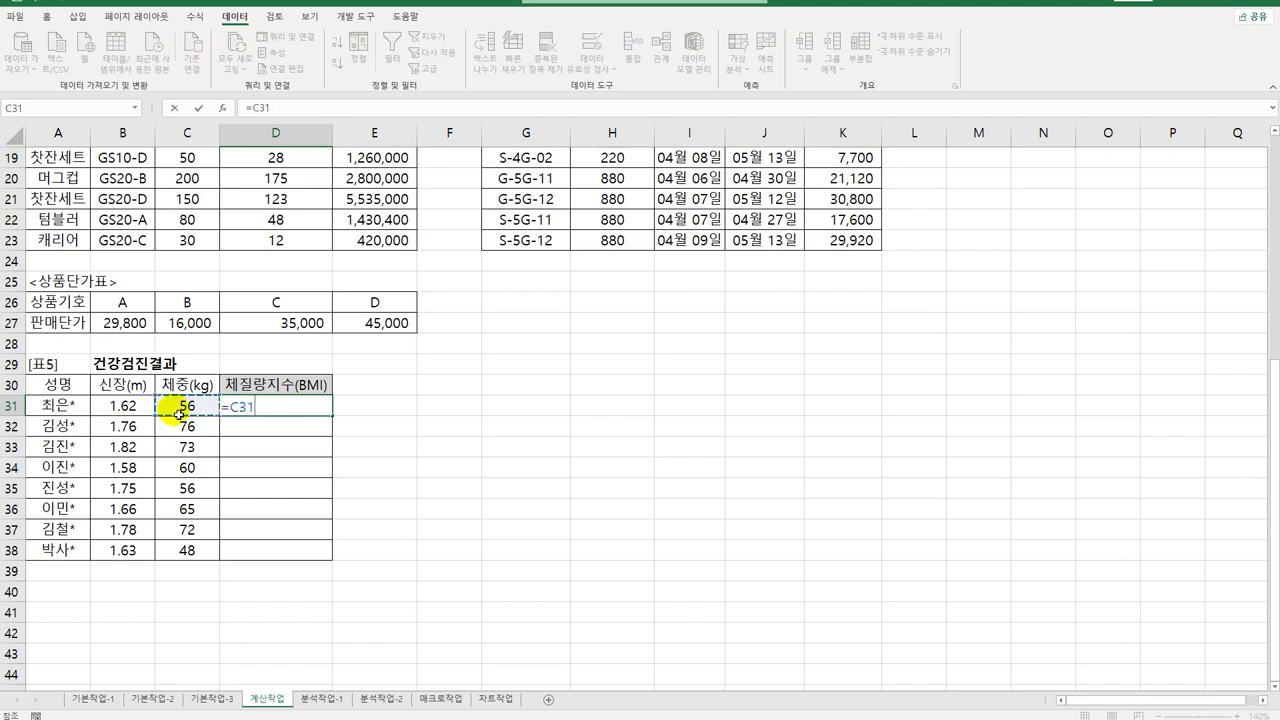
type("/")
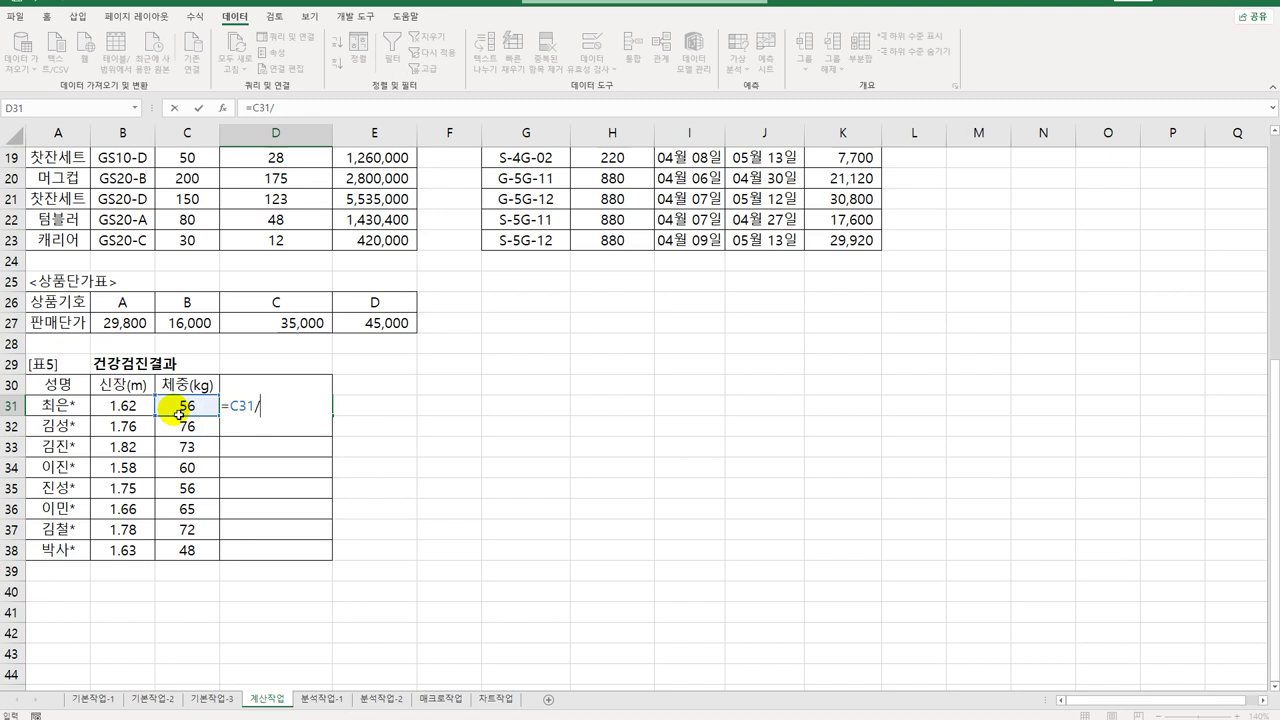
type("po")
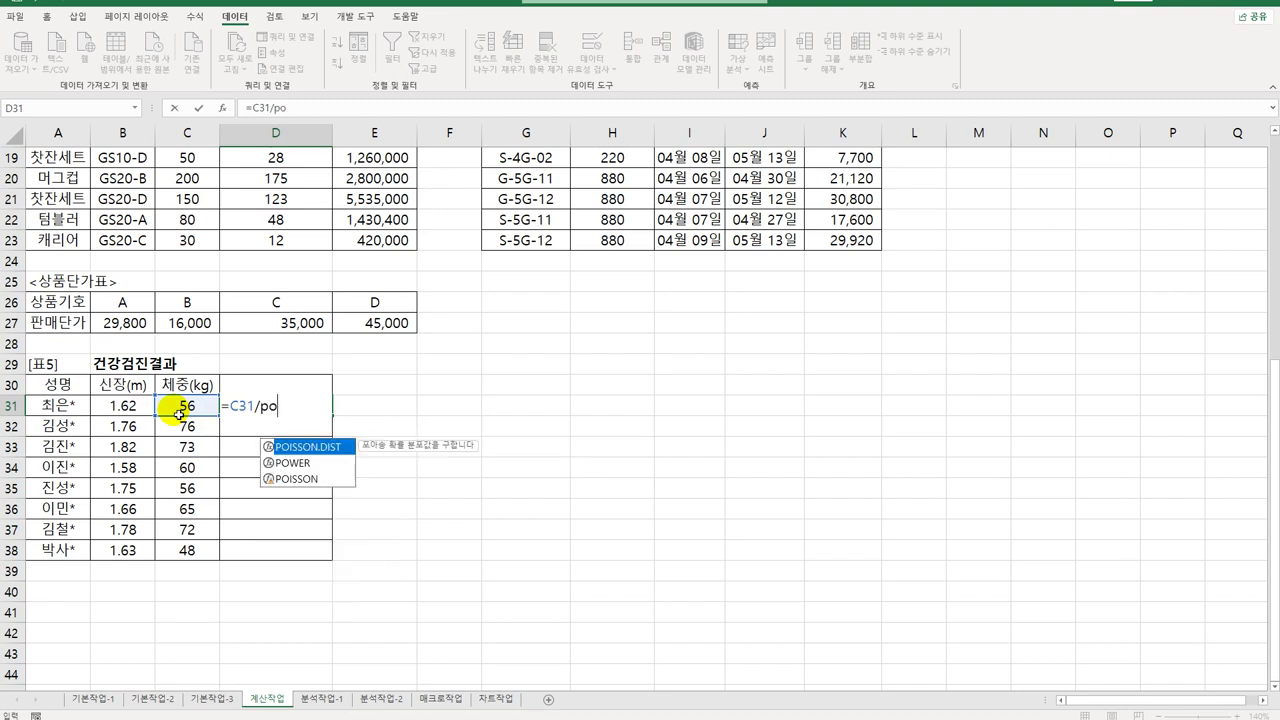
key("Down")
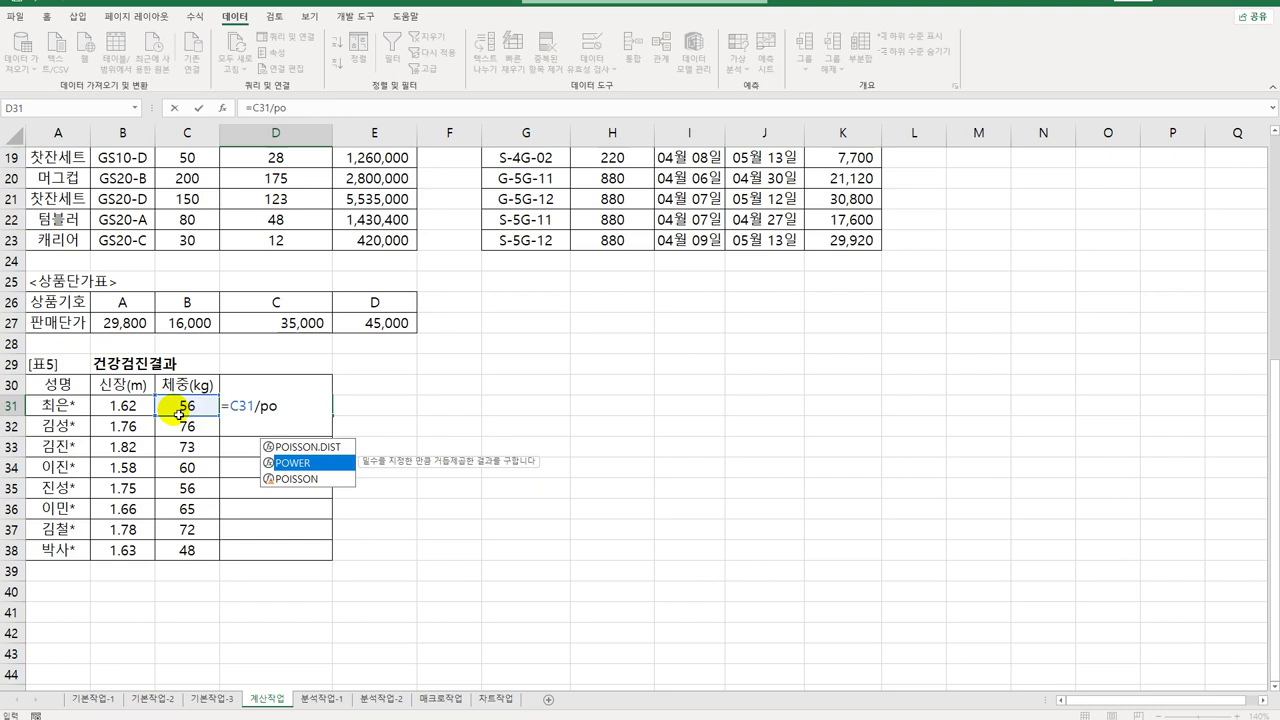
double_click(305, 466)
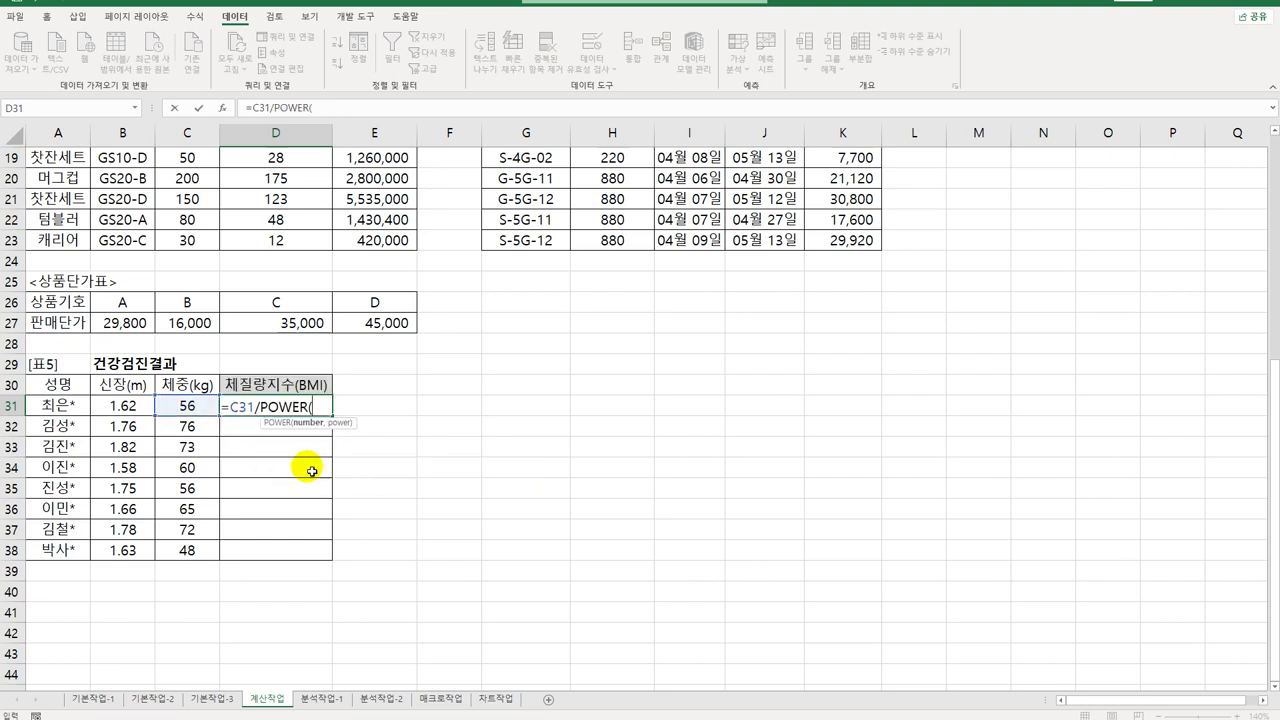
left_click(151, 409)
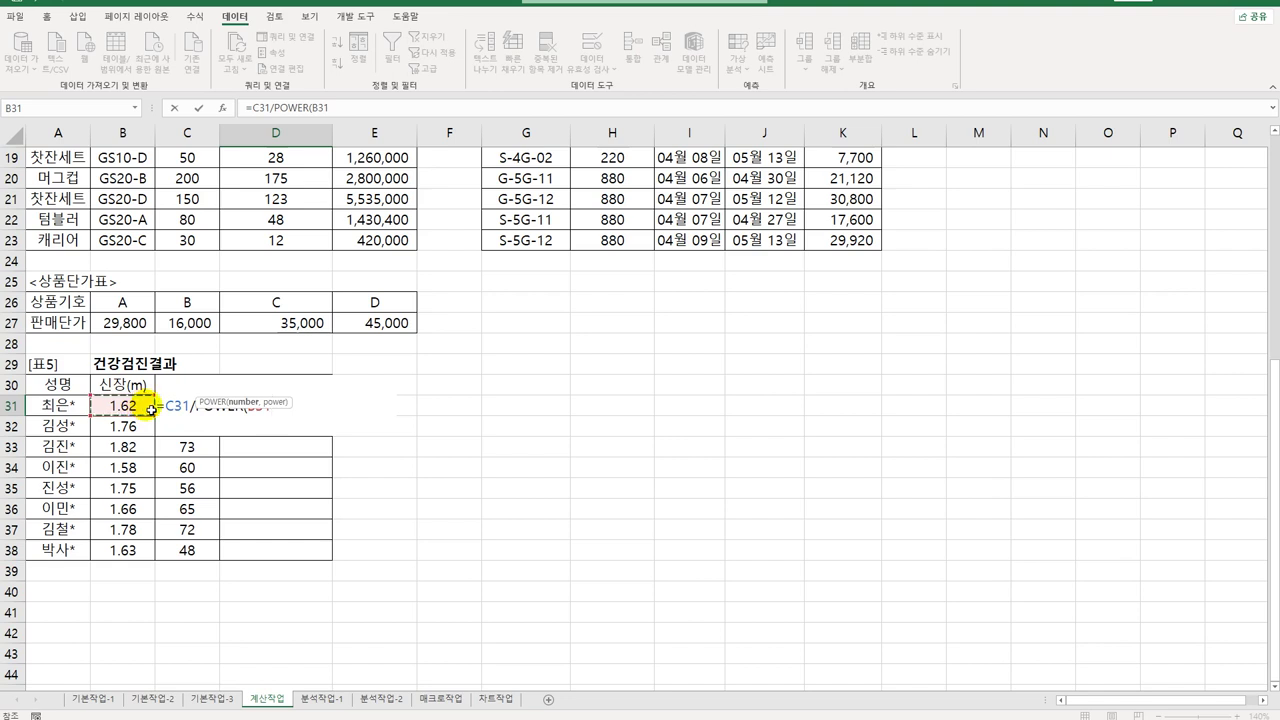
type(",")
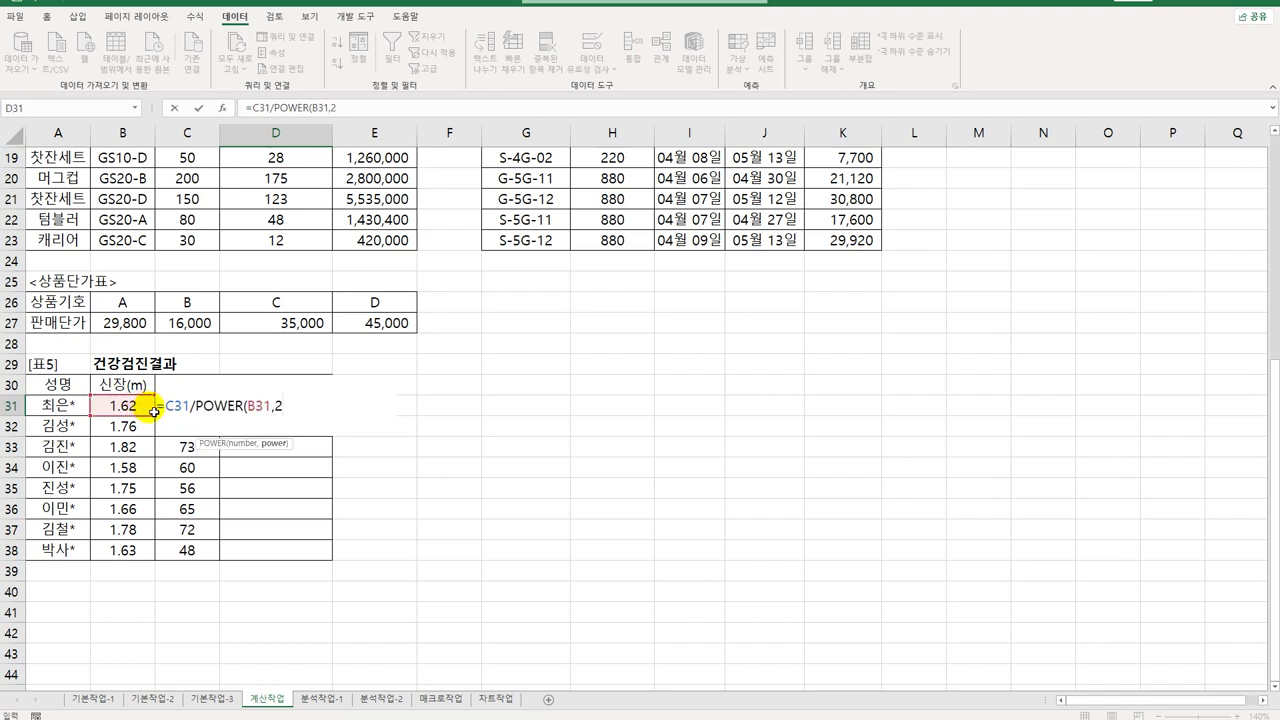
type("2")
key("ctrl+Return")
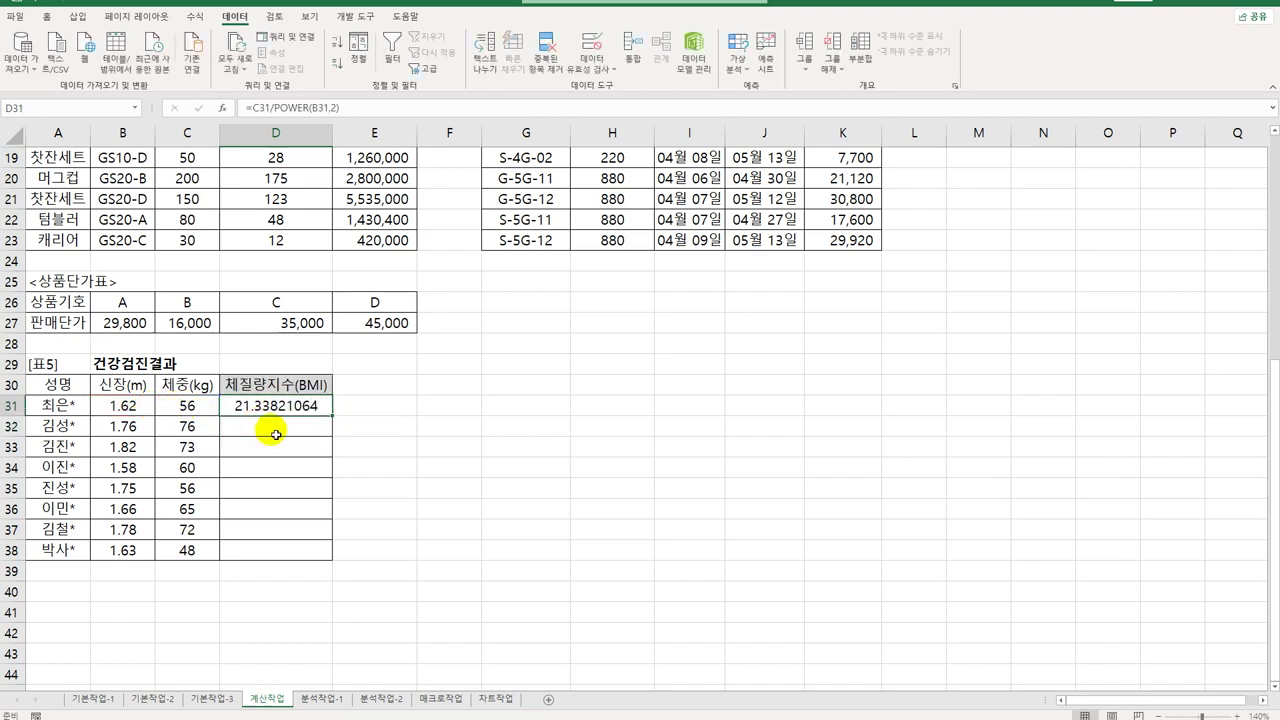
Step: Fill D31's BMI formula down to D38, and wrap it in D31 with IF to return "저체중" below 19
left_click_drag(333, 415, 318, 556)
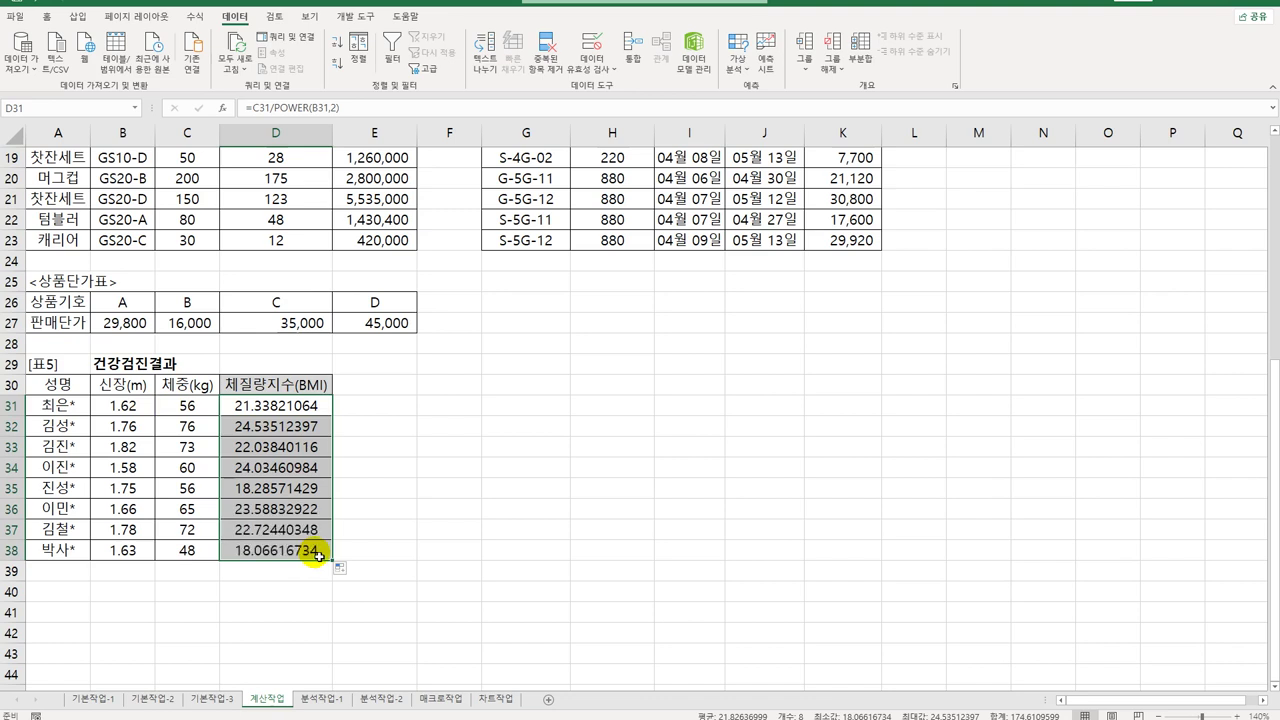
double_click(283, 406)
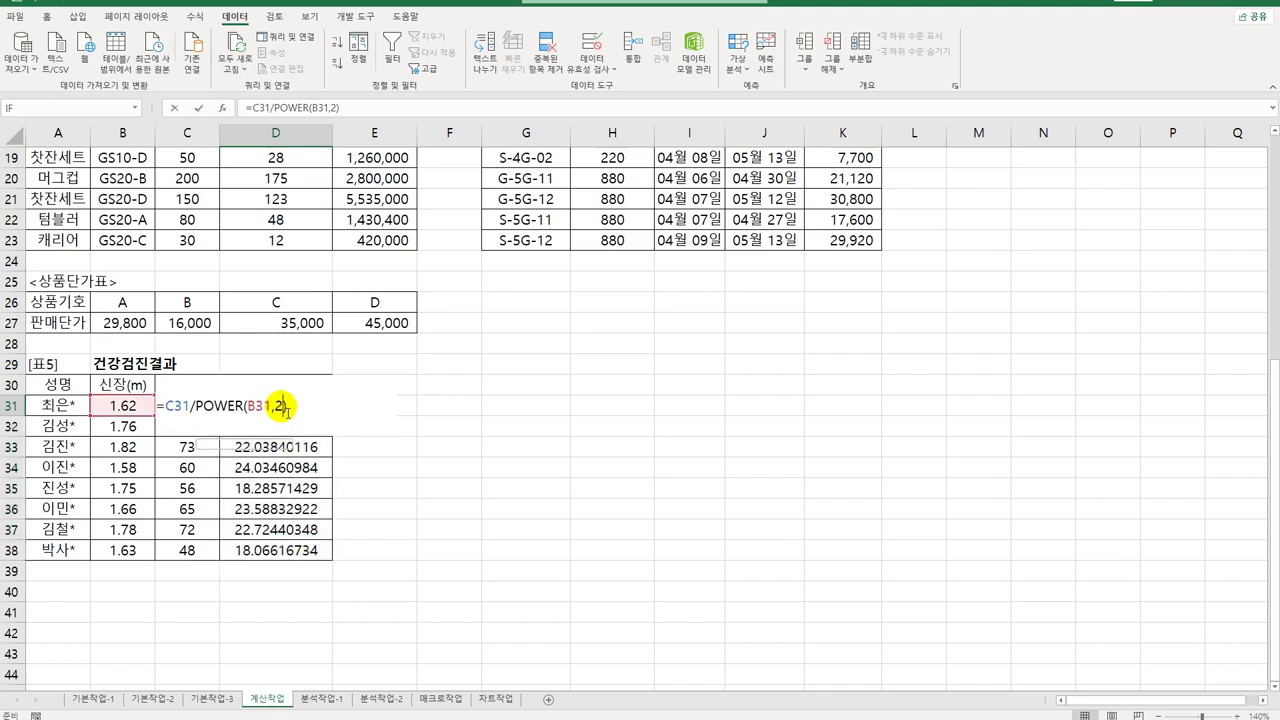
left_click(166, 405)
type("I")
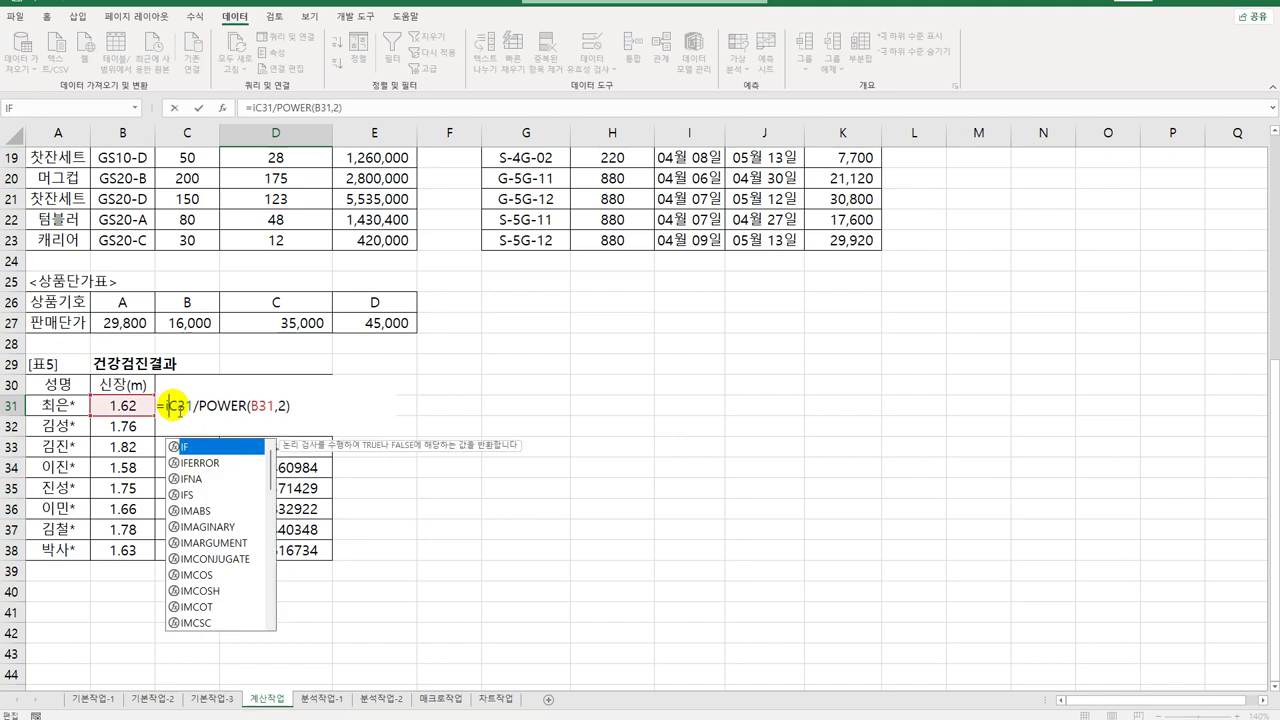
type("F(")
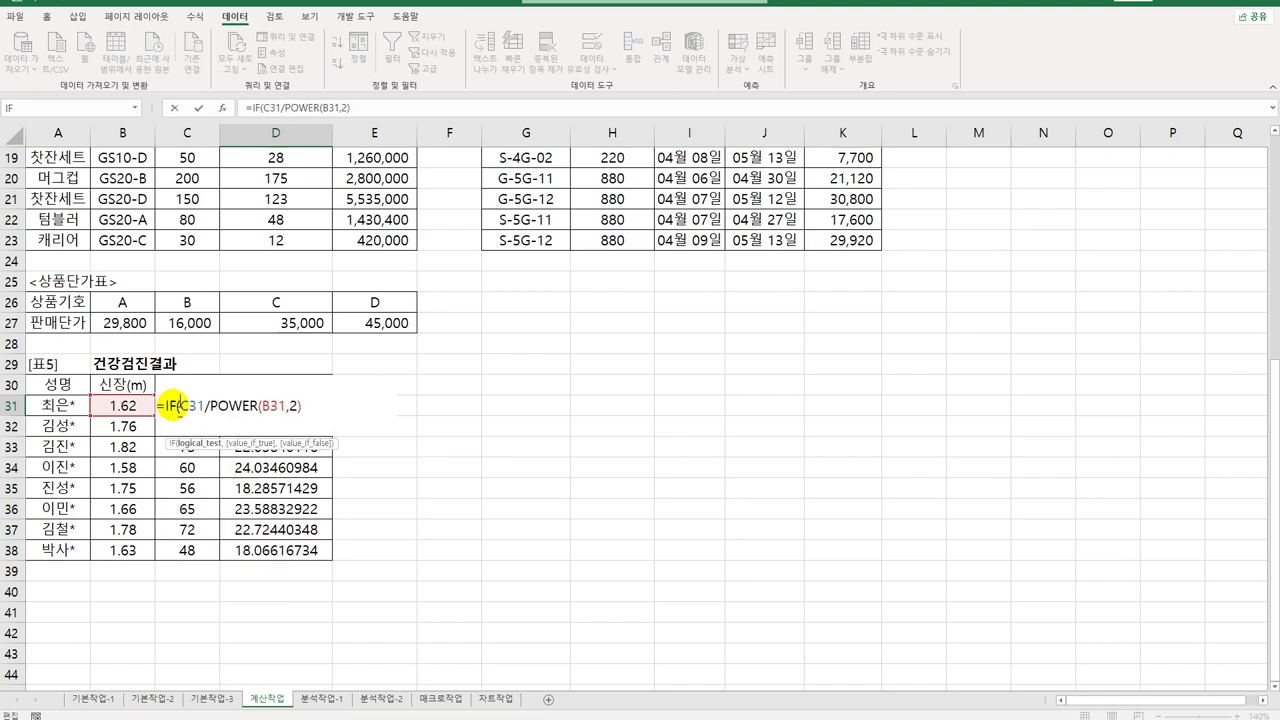
key("End")
type("<19,\"")
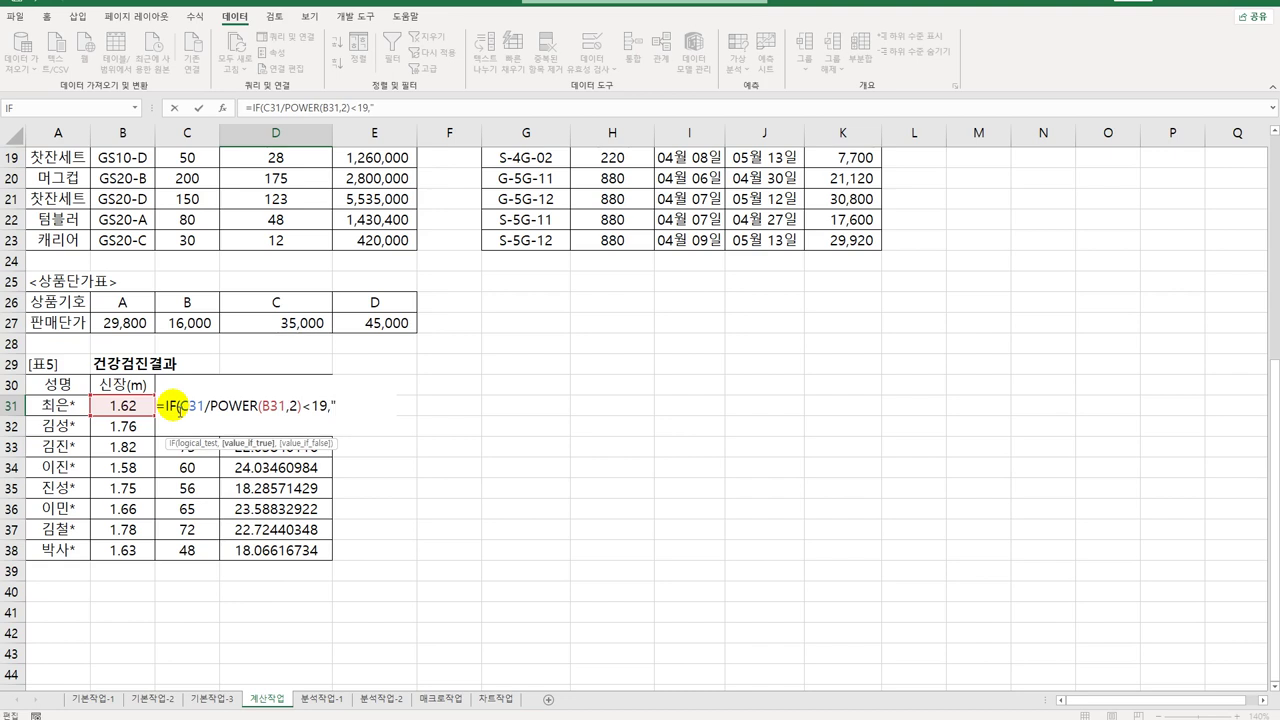
type("저체주")
type("\",")
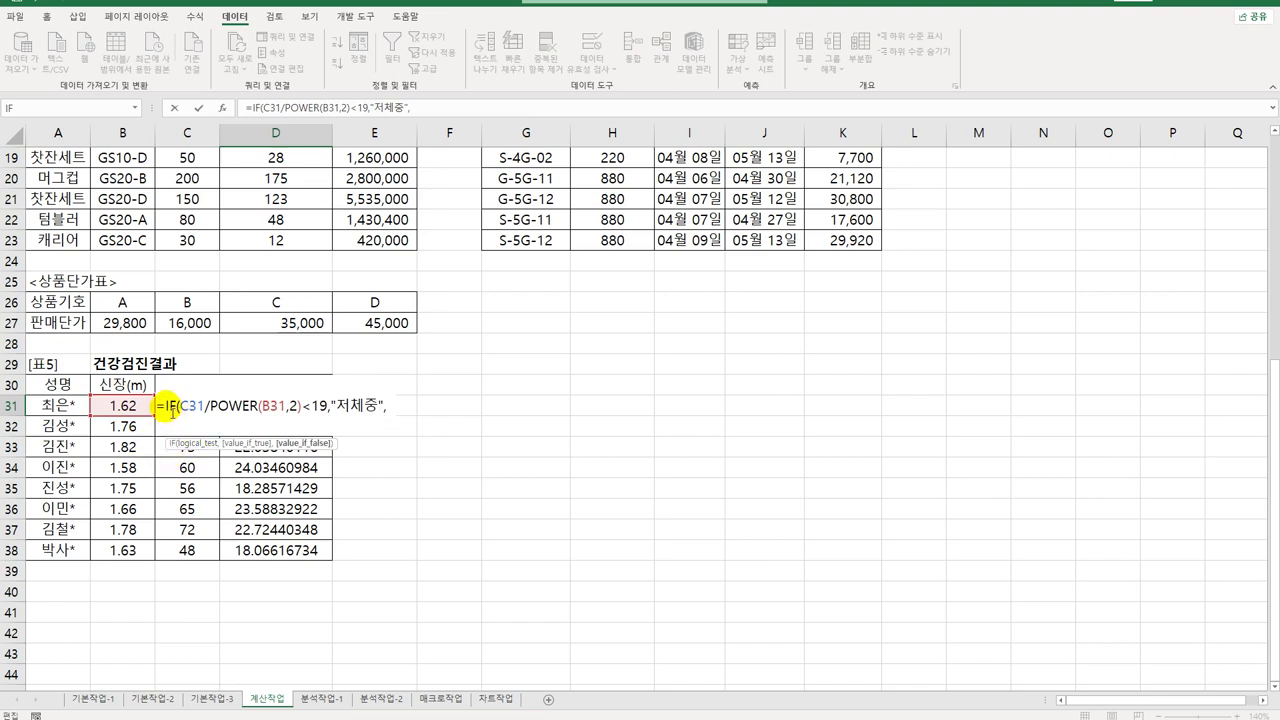
Step: Nest a copy of the IF as D31's false value, with the condition <23 and the result "정상"
left_click_drag(170, 410, 393, 416)
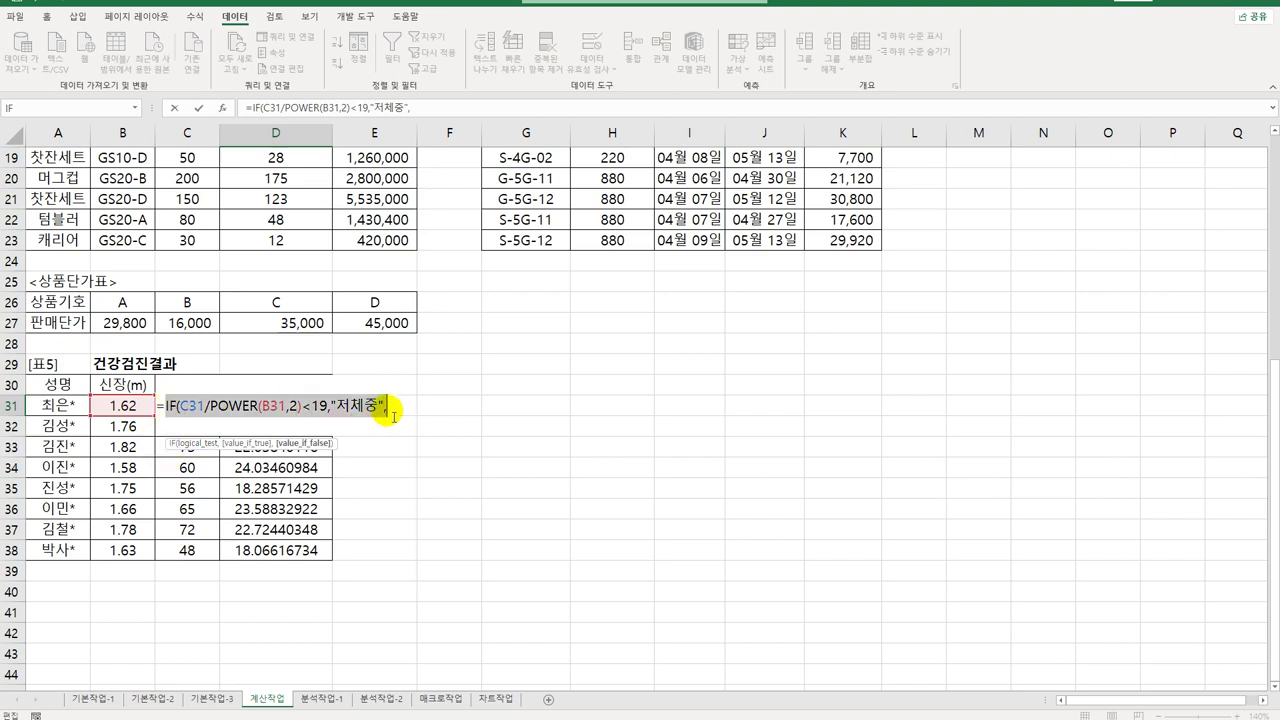
key("ctrl+c")
left_click(393, 416)
key("ctrl+v")
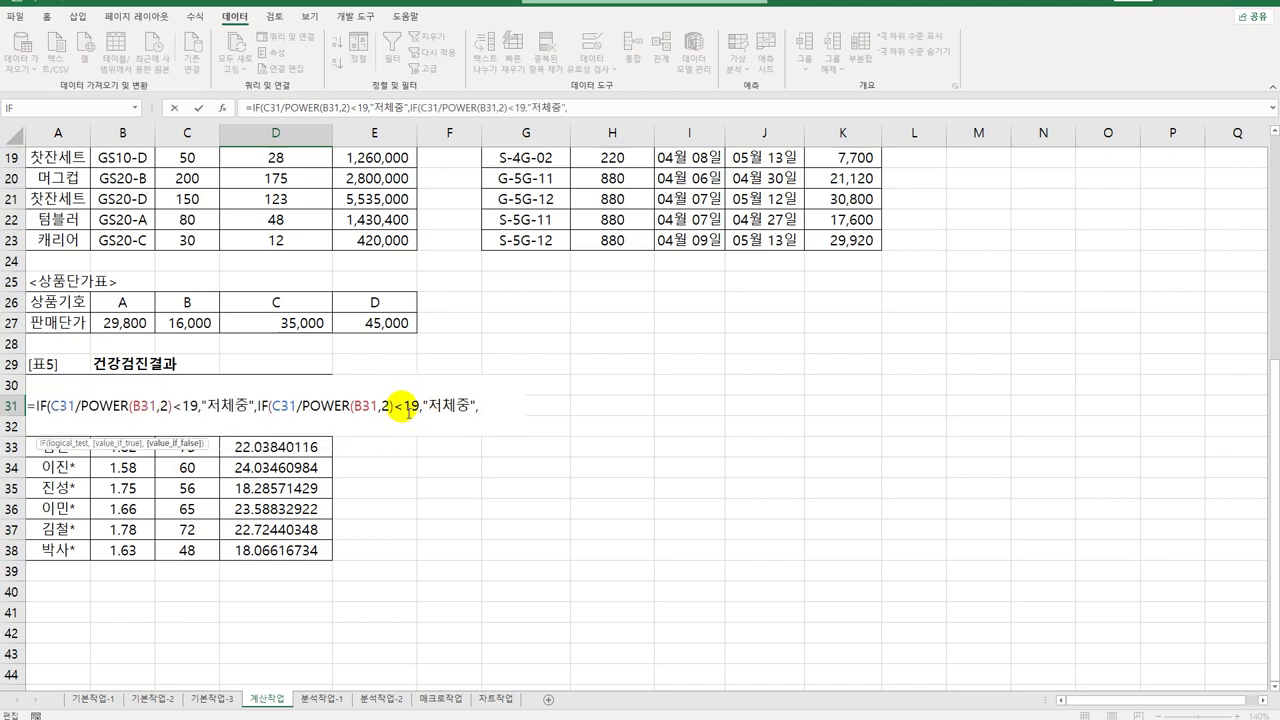
double_click(407, 411)
type("23")
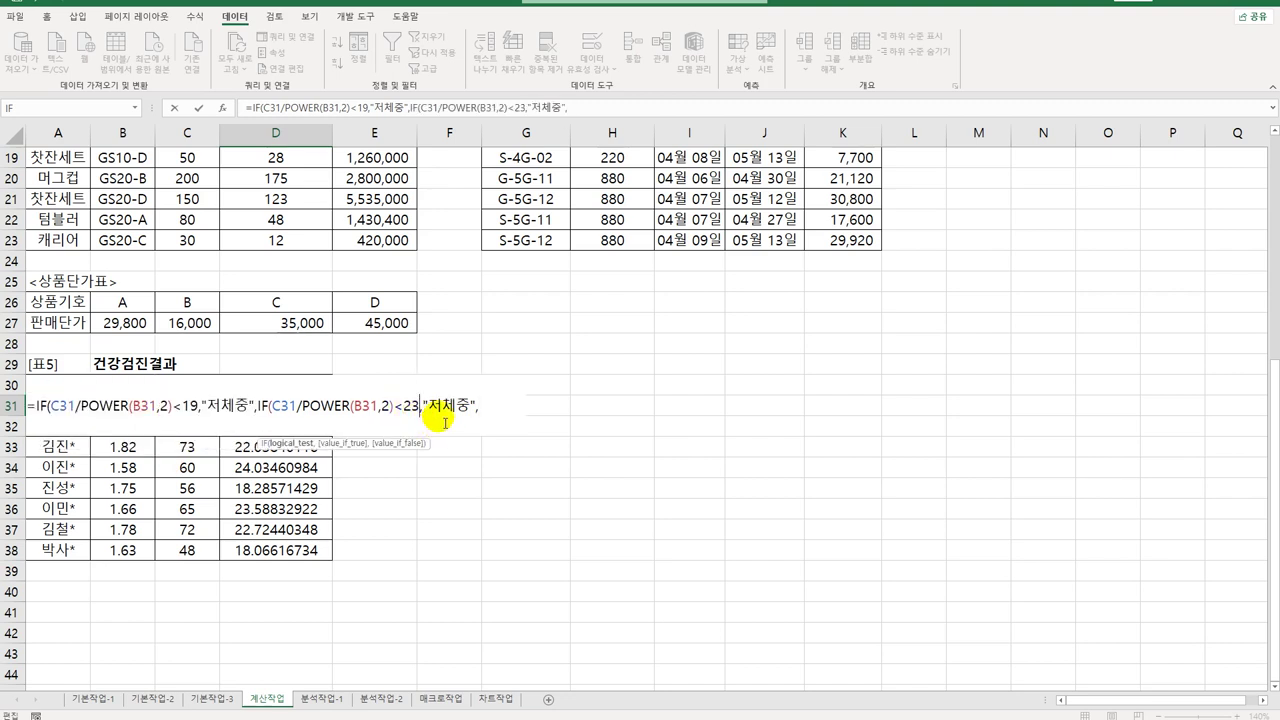
left_click_drag(429, 407, 472, 409)
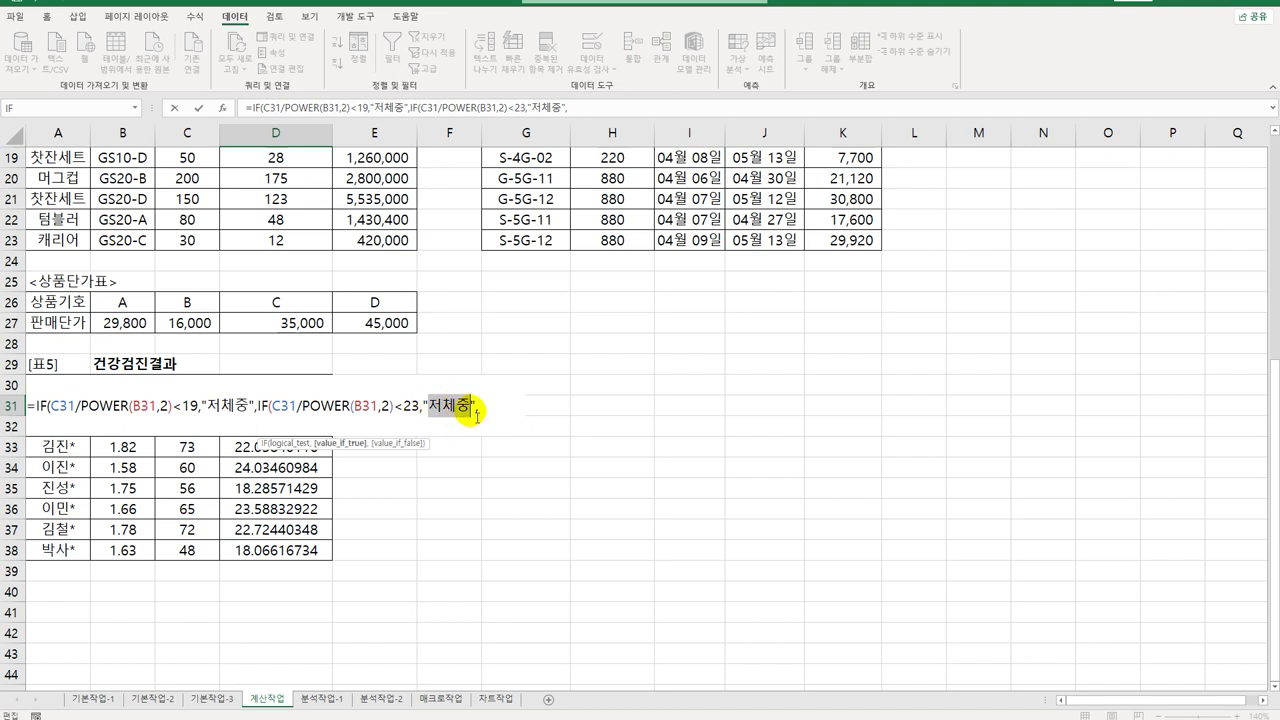
type("정상")
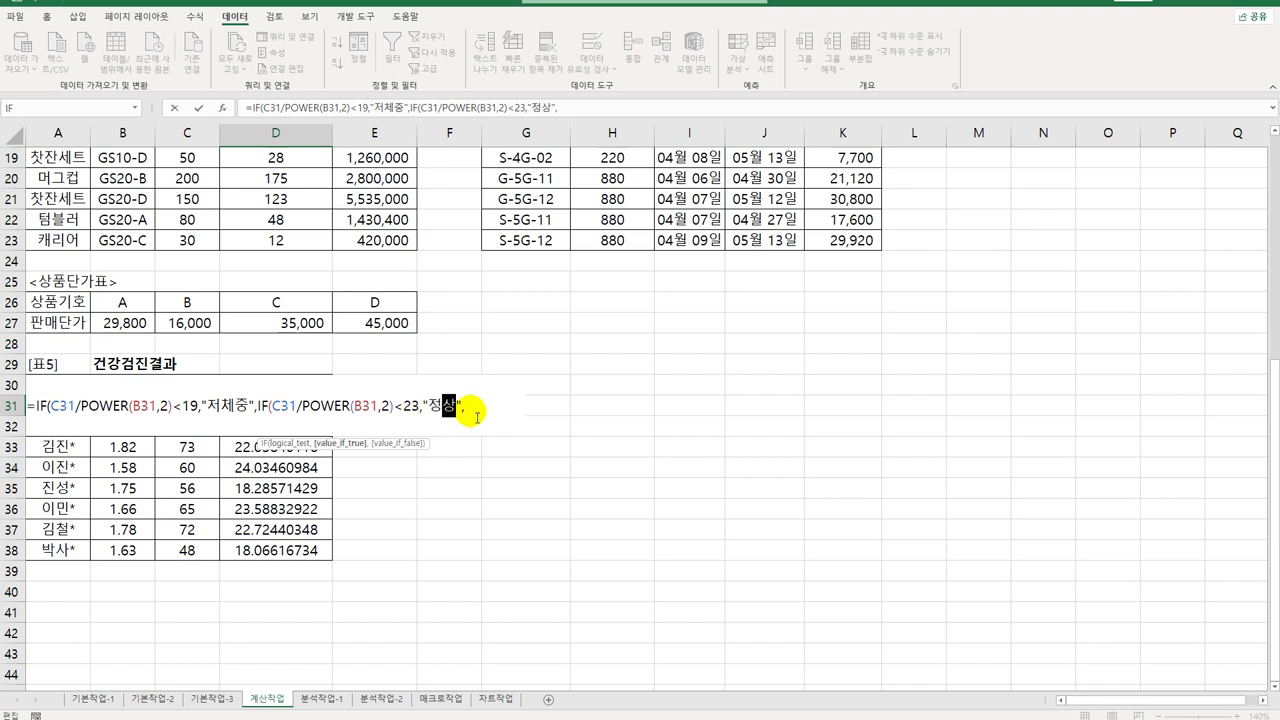
Step: Finish D31's nested IF with "과체중" as the remaining result, and fill the formula down to D38
key("End")
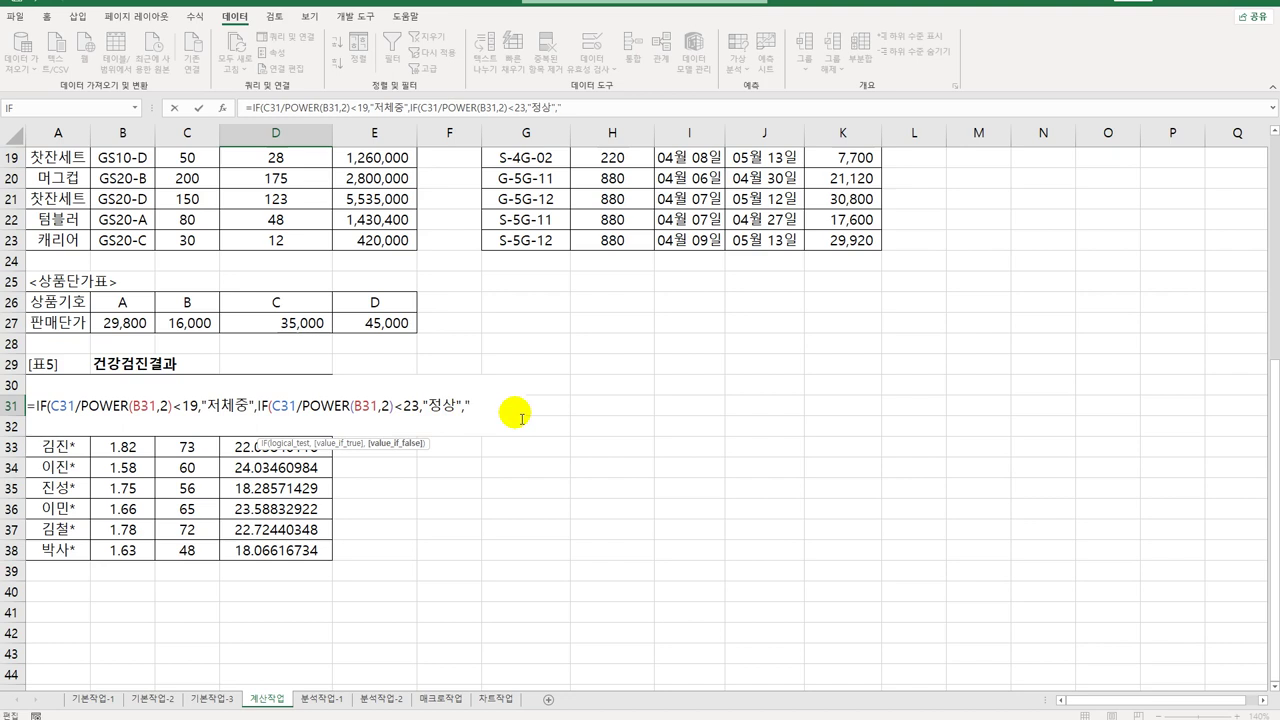
type("\"과체중\")")
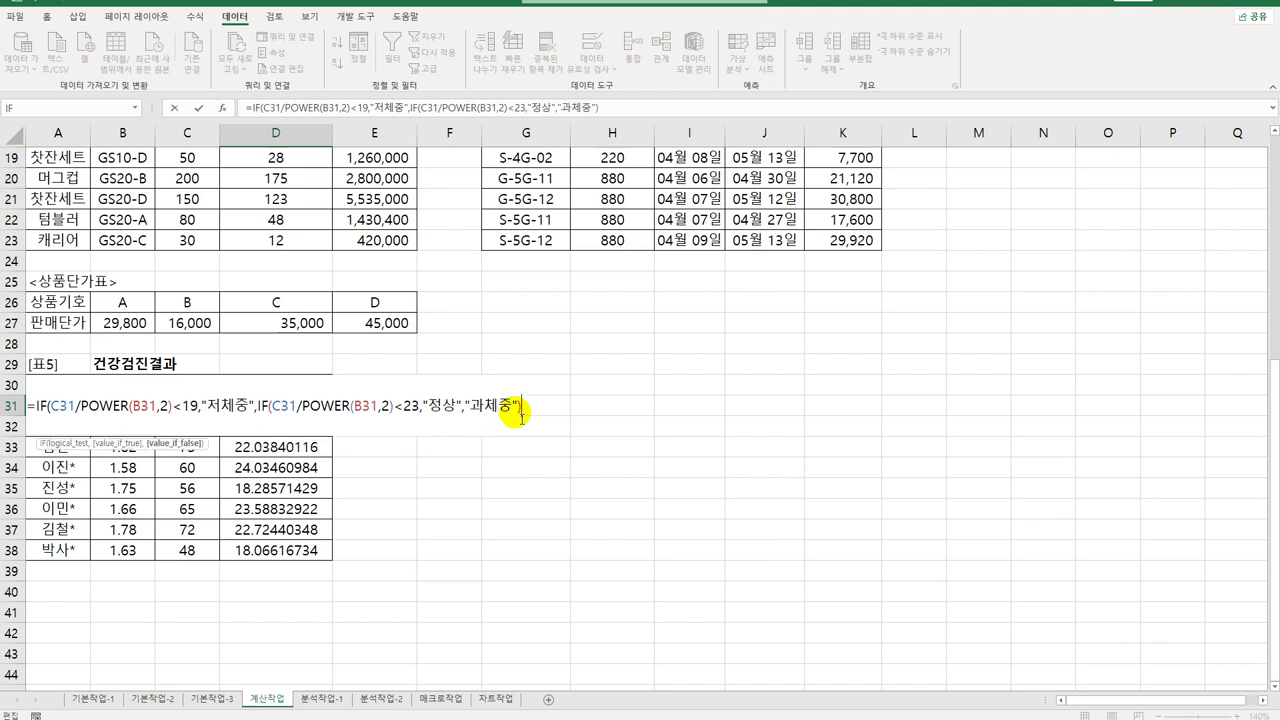
type(")")
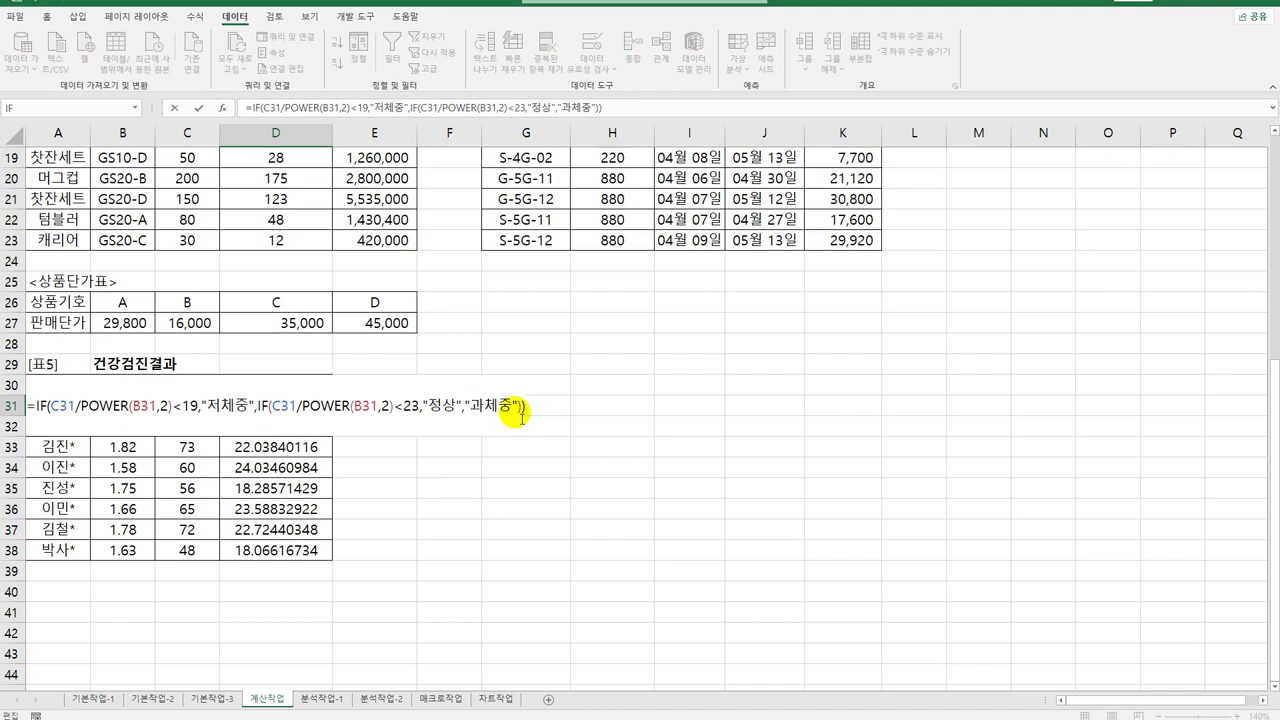
key("Return")
left_click(326, 409)
left_click_drag(334, 419, 330, 552)
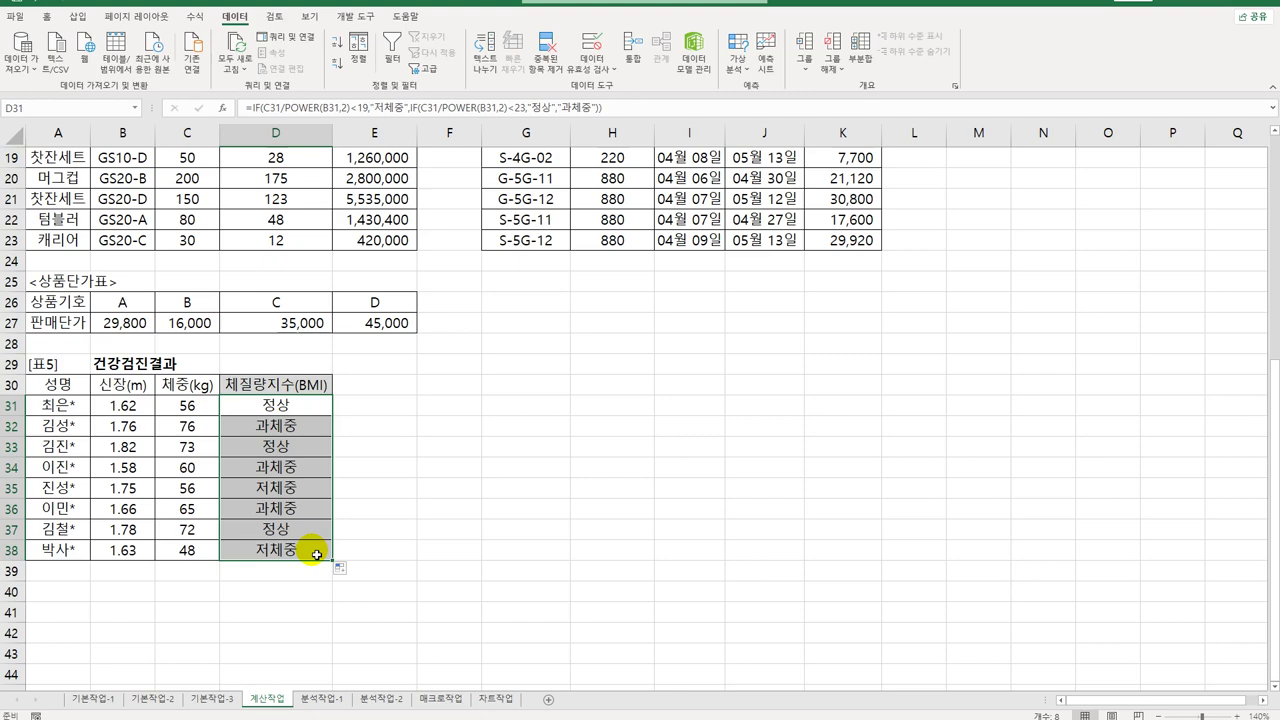
Step: On the 분석작업-1 sheet, set up a Goal Seek for the 평점 formula in B12 with a target value of 3.8
left_click(321, 698)
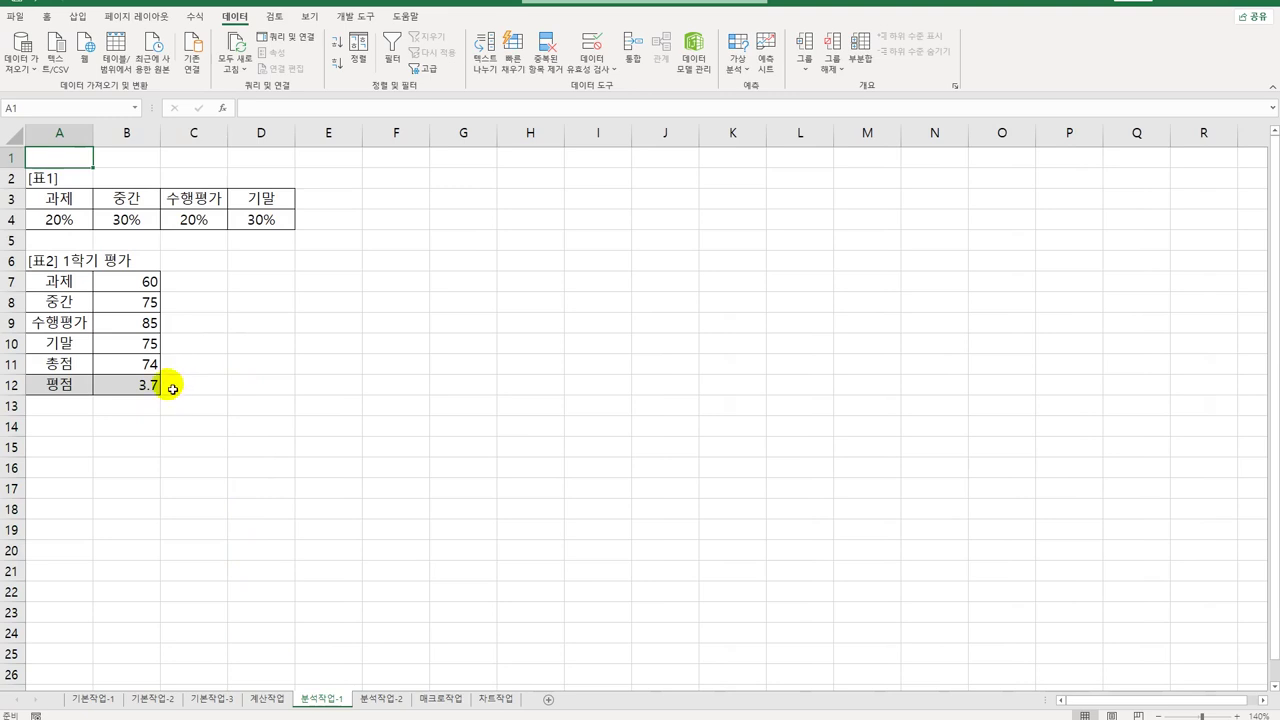
left_click(141, 393)
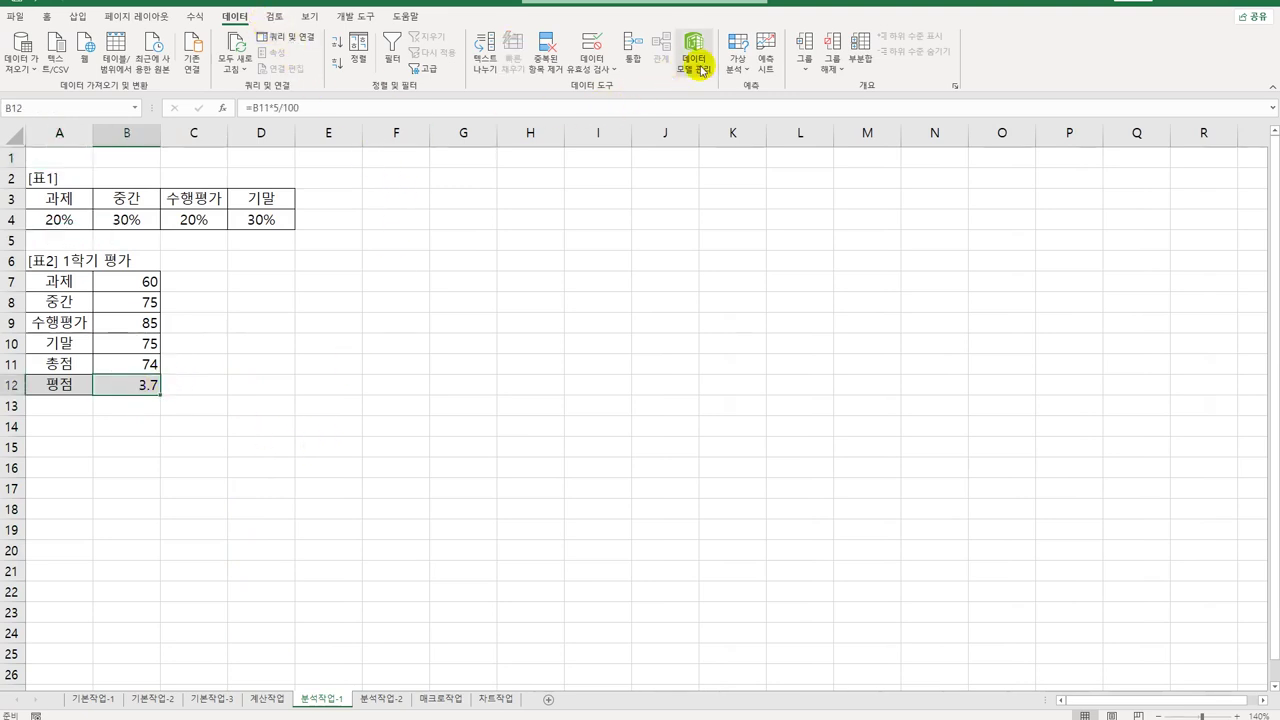
left_click(737, 50)
left_click(749, 106)
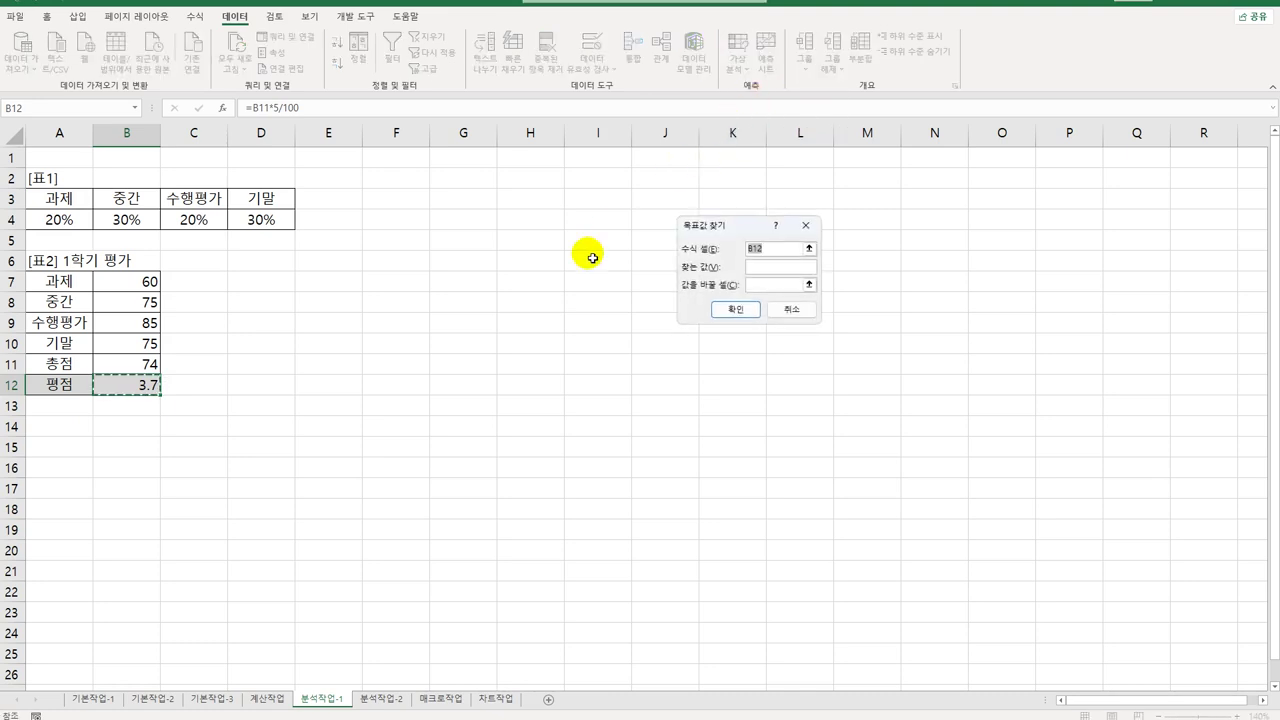
left_click_drag(700, 223, 351, 285)
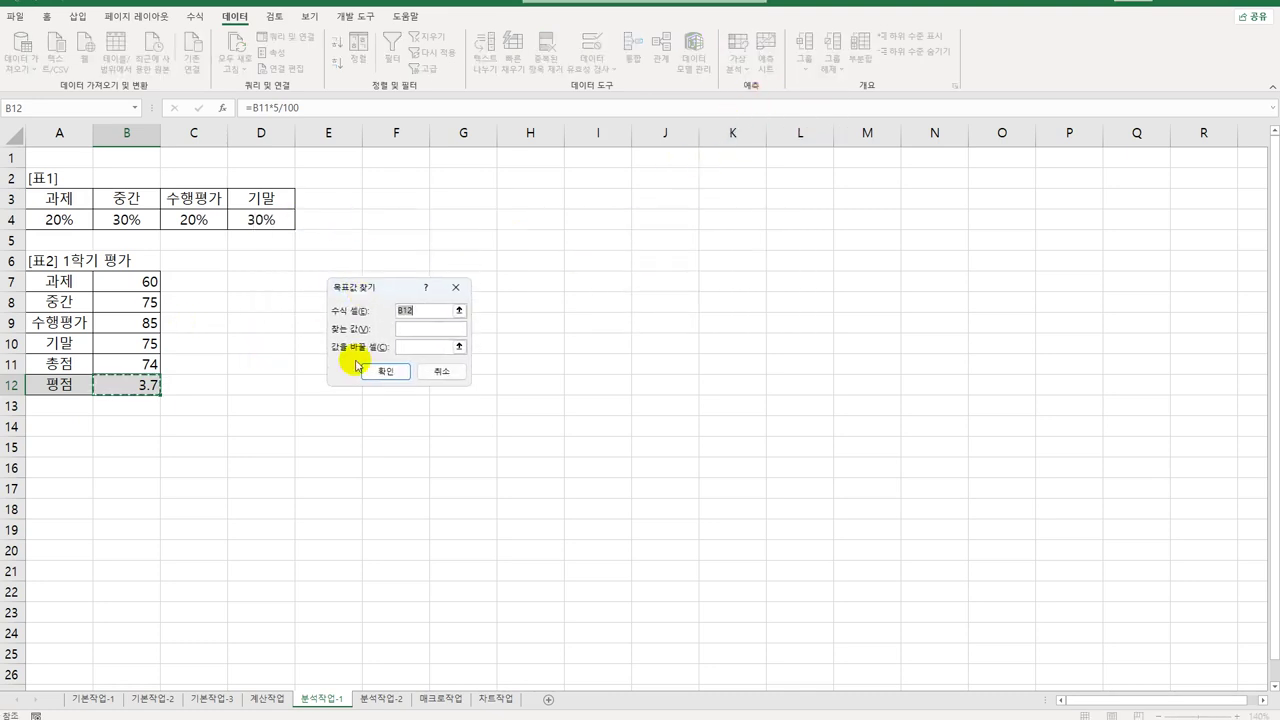
left_click(405, 328)
type("3.8")
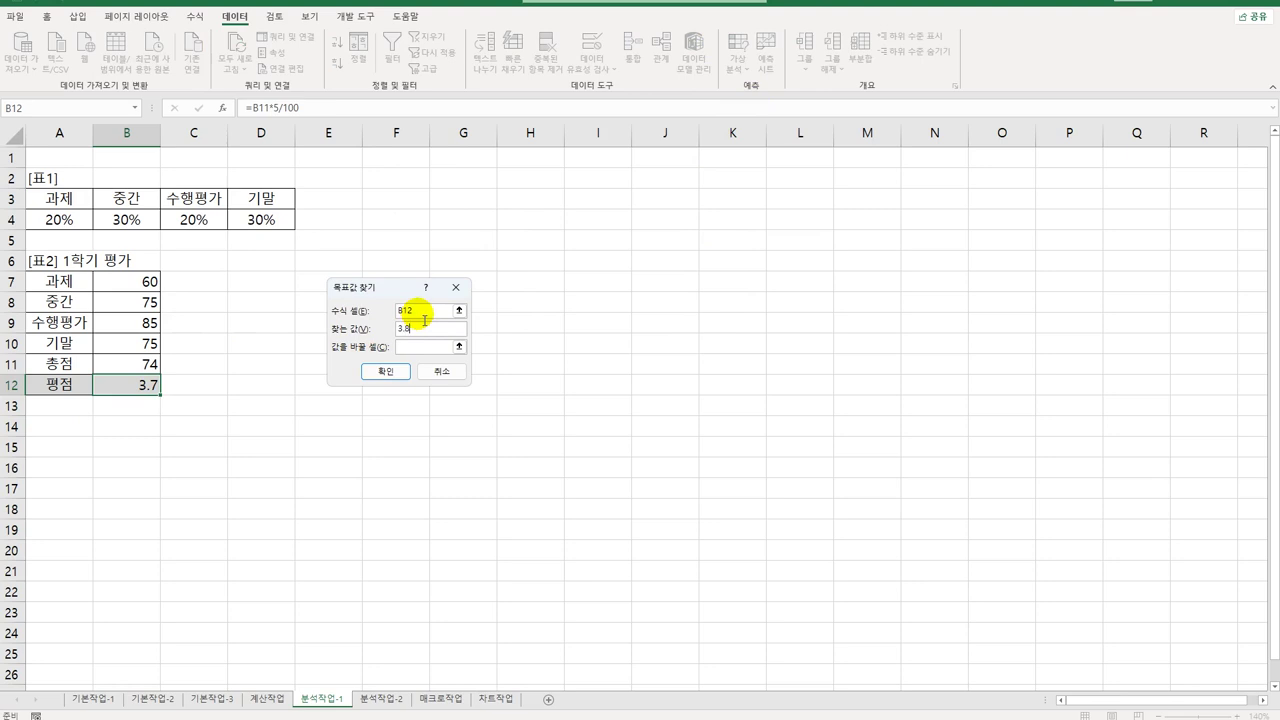
Step: Run the Goal Seek with the 과제 score in B7 as the changing cell and keep its solution
left_click(419, 347)
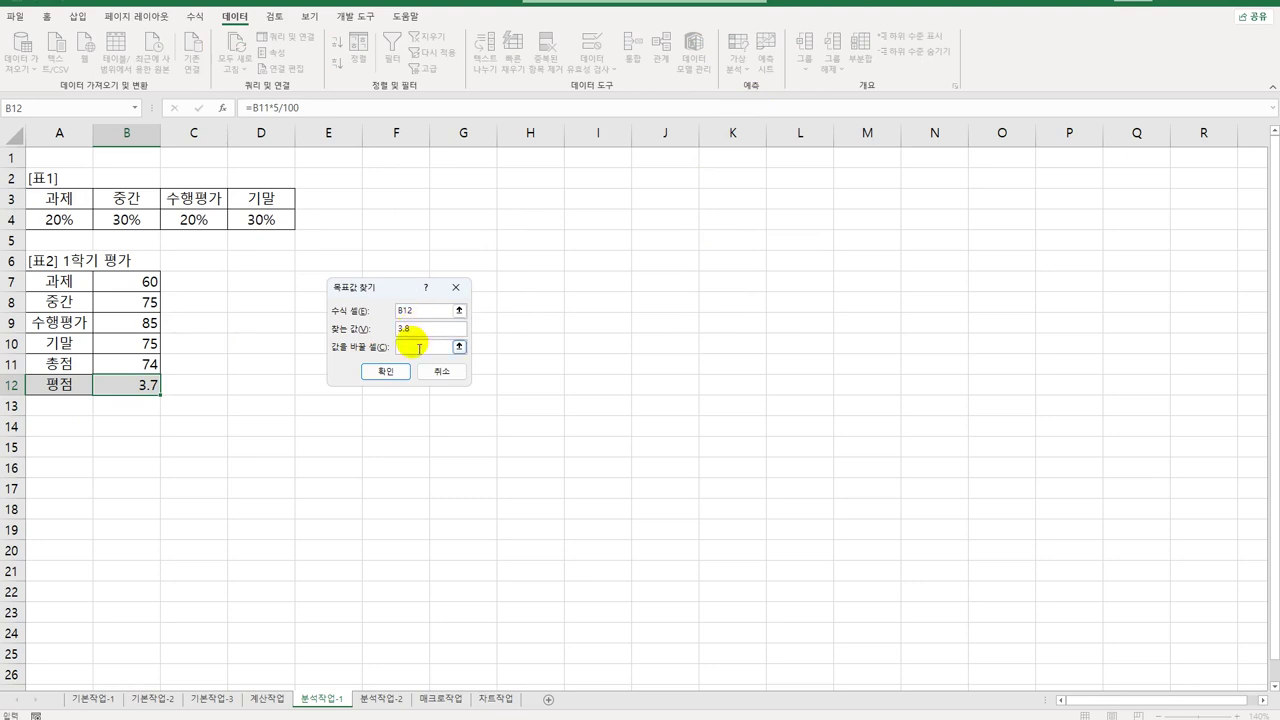
left_click(151, 283)
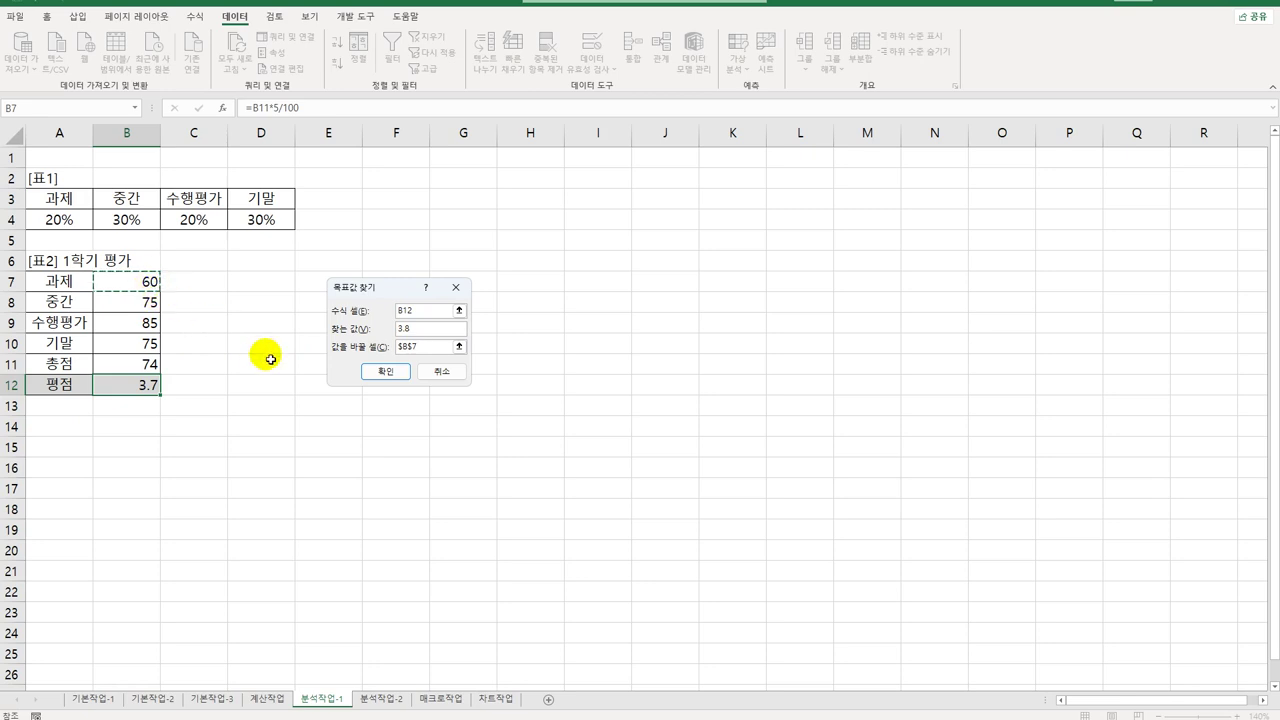
left_click(396, 374)
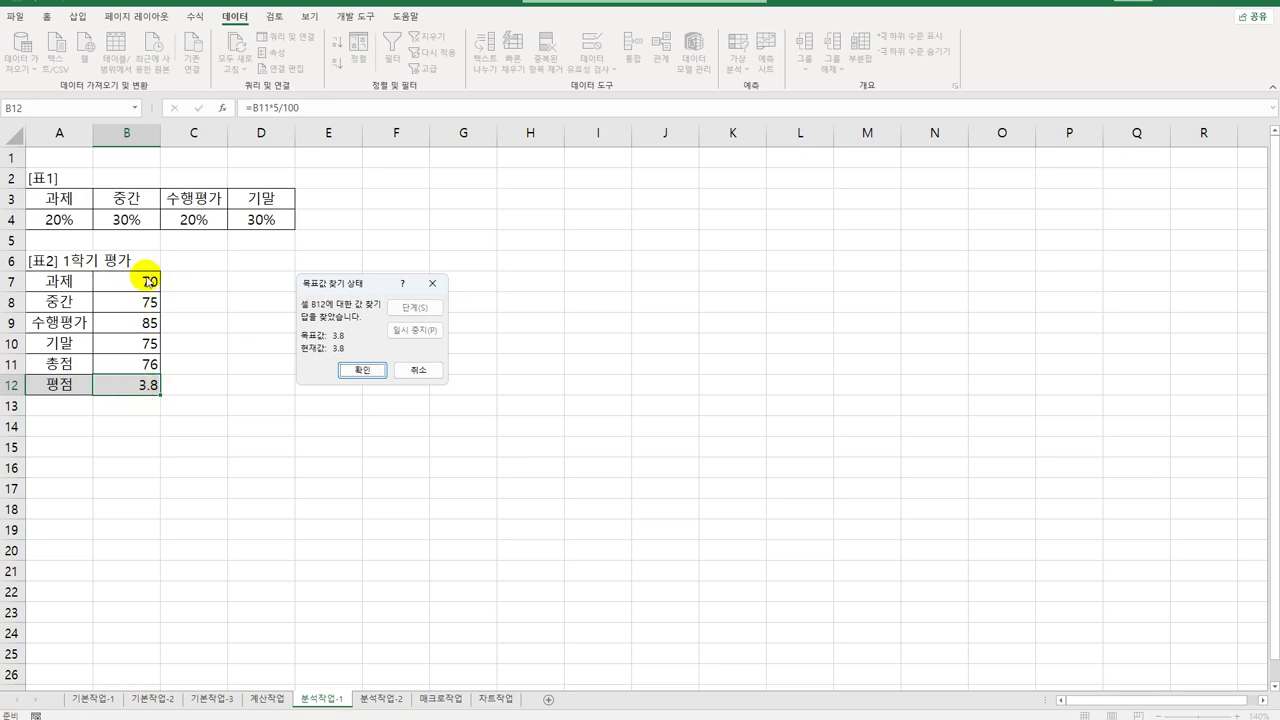
left_click(352, 371)
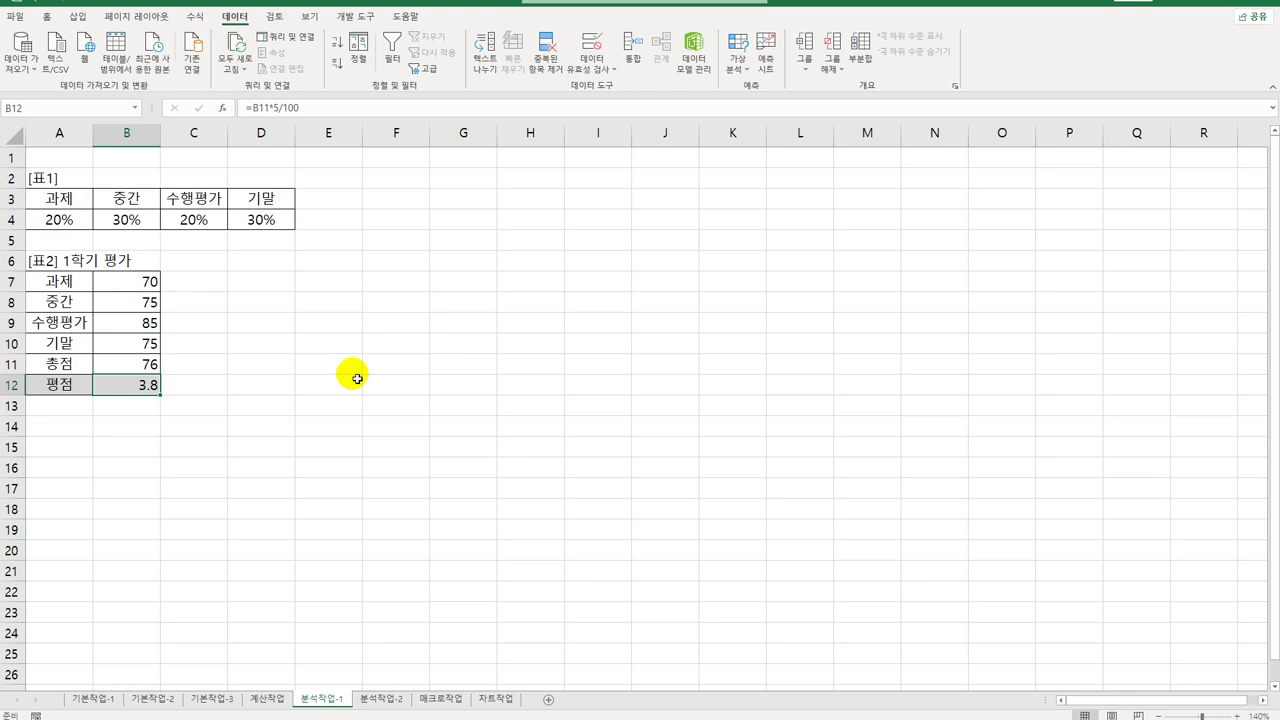
Step: On the 분석작업-2 sheet, start a Consolidate for 표4's range F4:I8 with the 평균 function
left_click(367, 699)
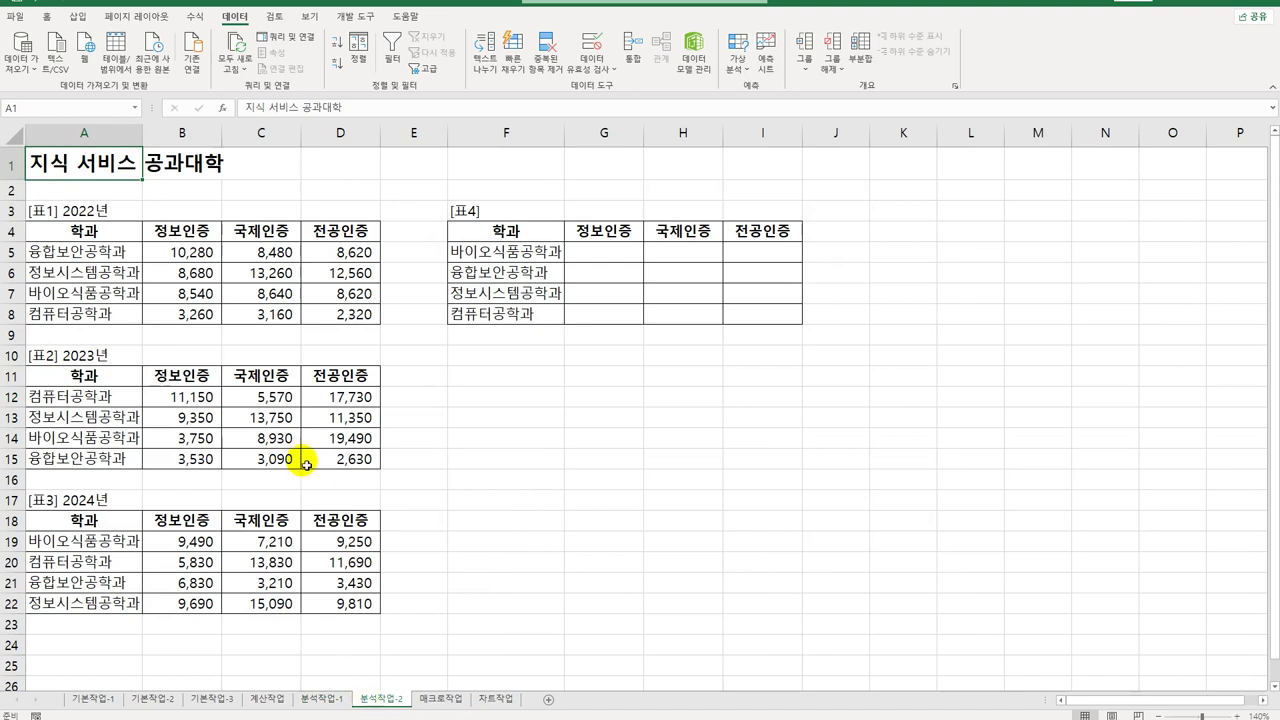
left_click(262, 292)
left_click(240, 382)
left_click(250, 583)
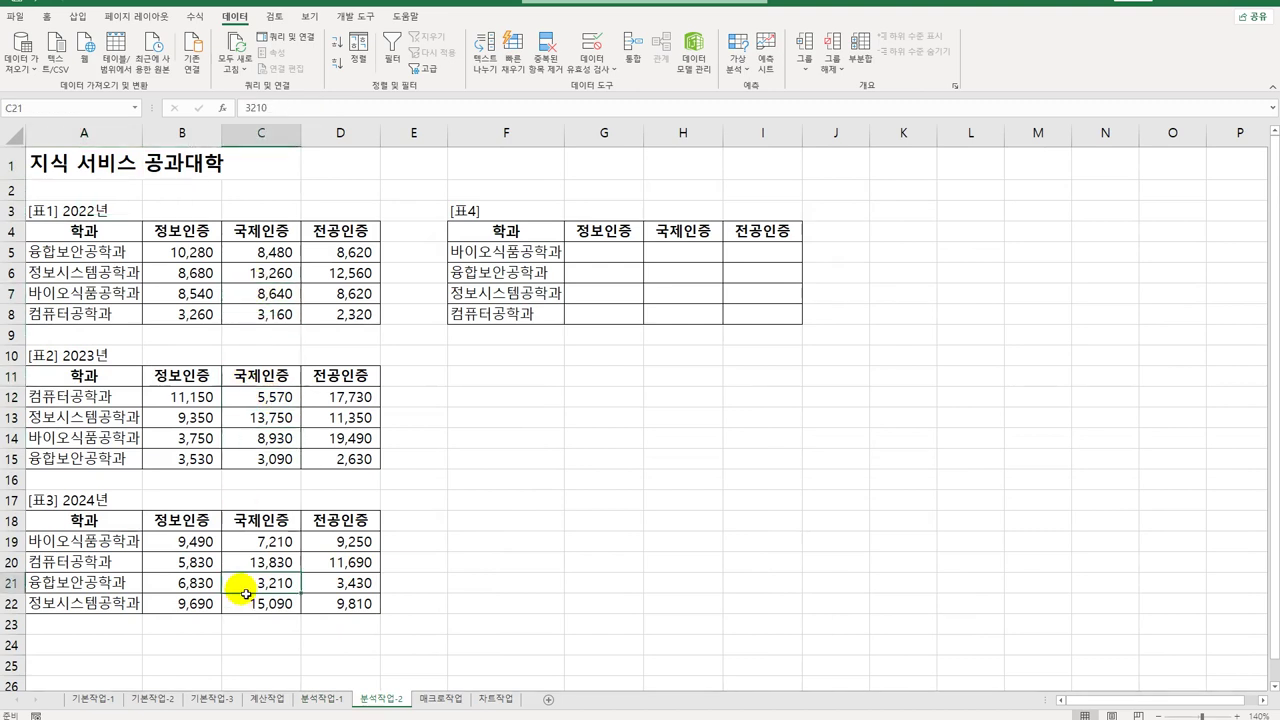
left_click(607, 237)
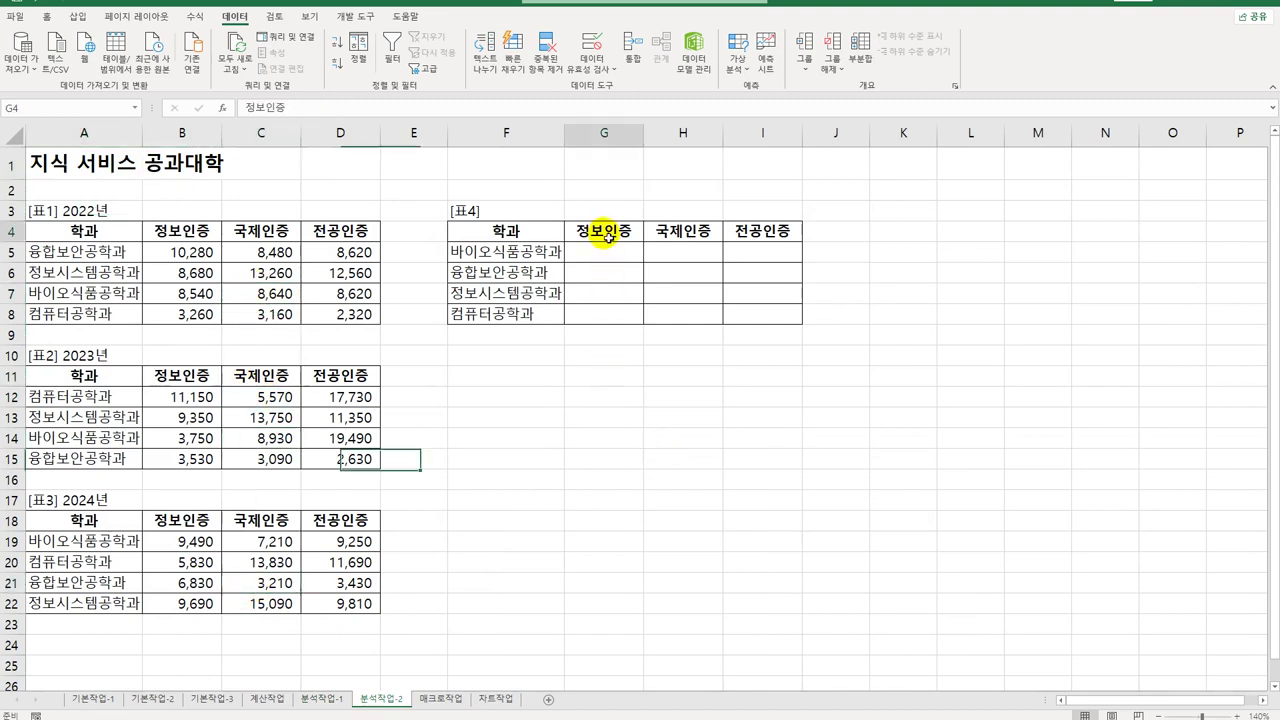
left_click(775, 238)
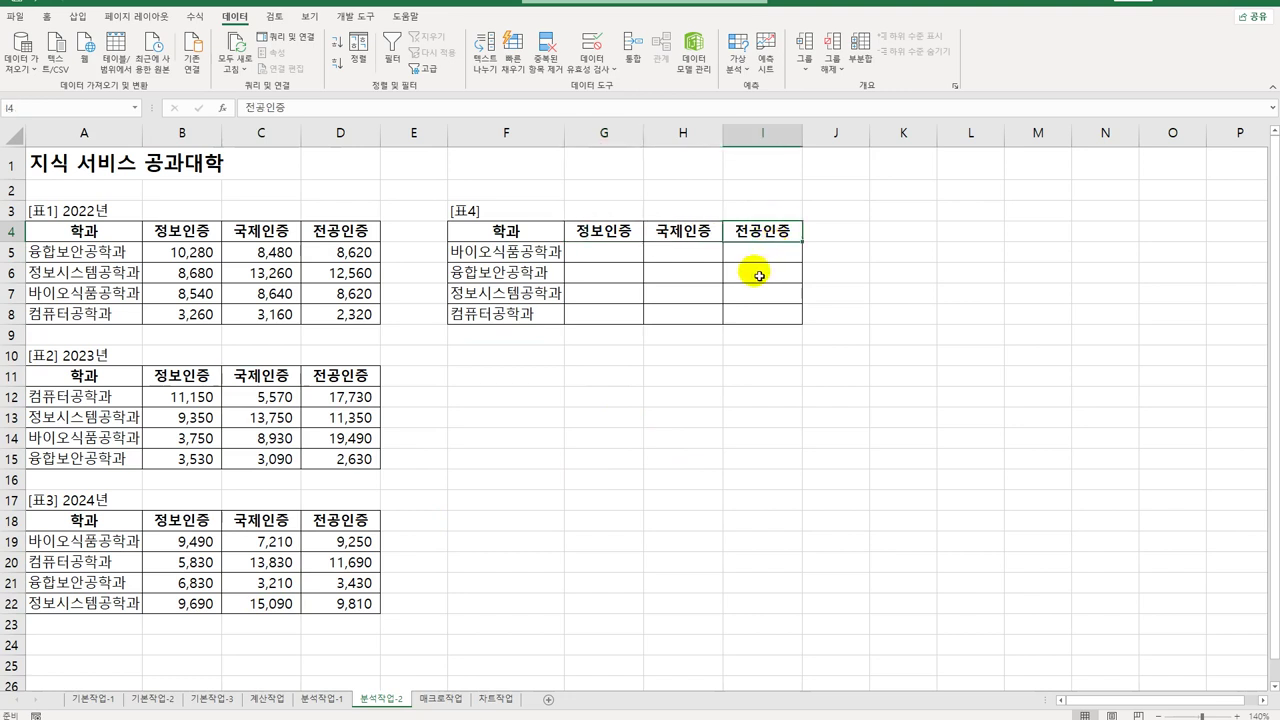
left_click_drag(545, 242, 740, 323)
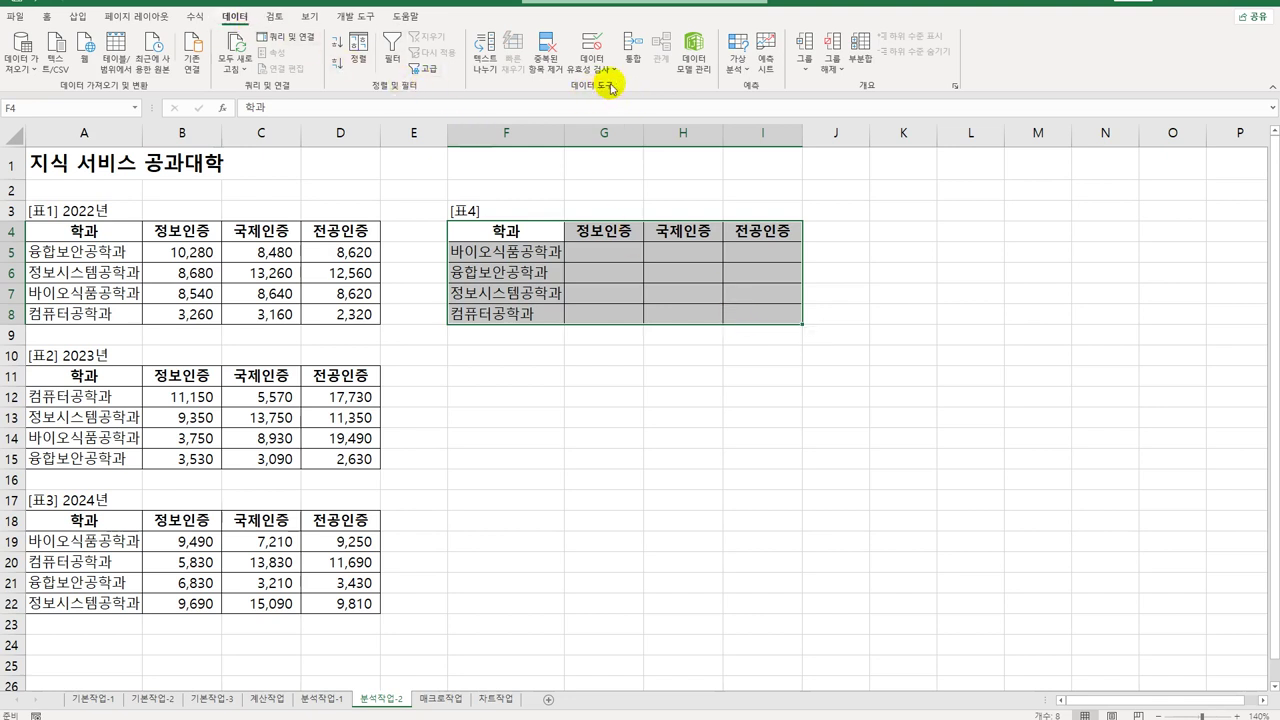
left_click(632, 55)
left_click_drag(404, 231, 652, 390)
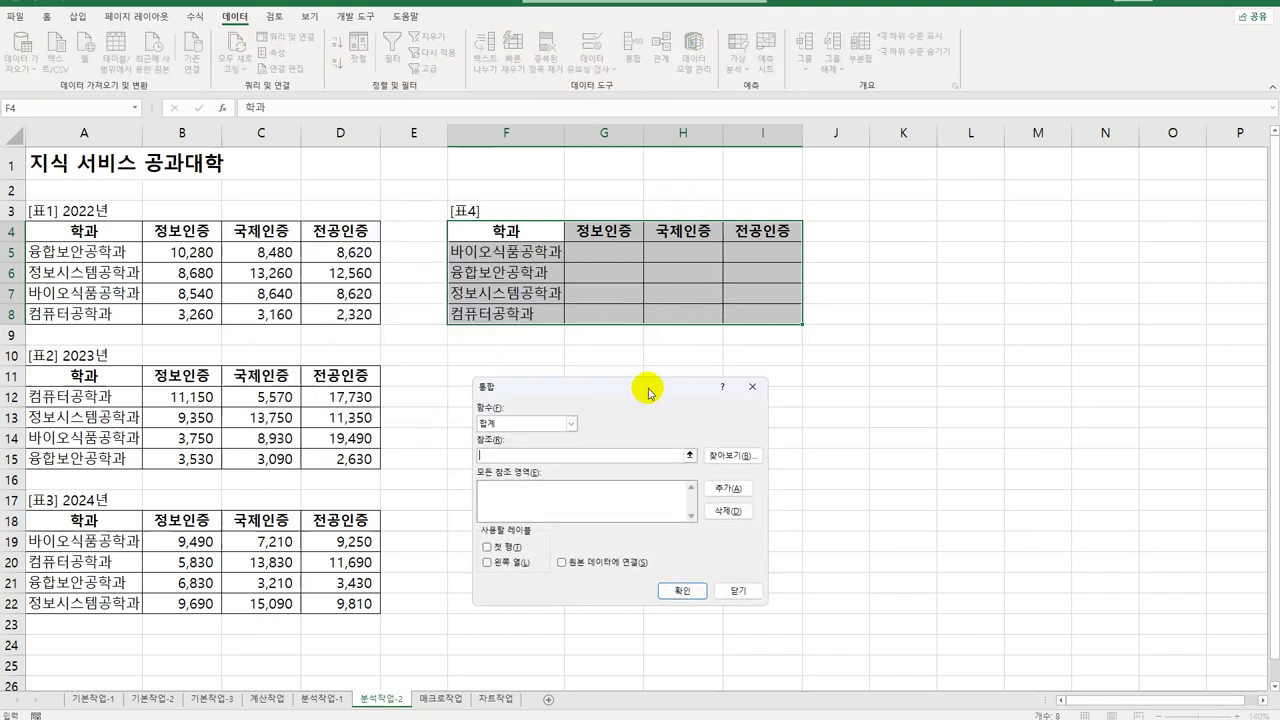
left_click(571, 423)
left_click(545, 460)
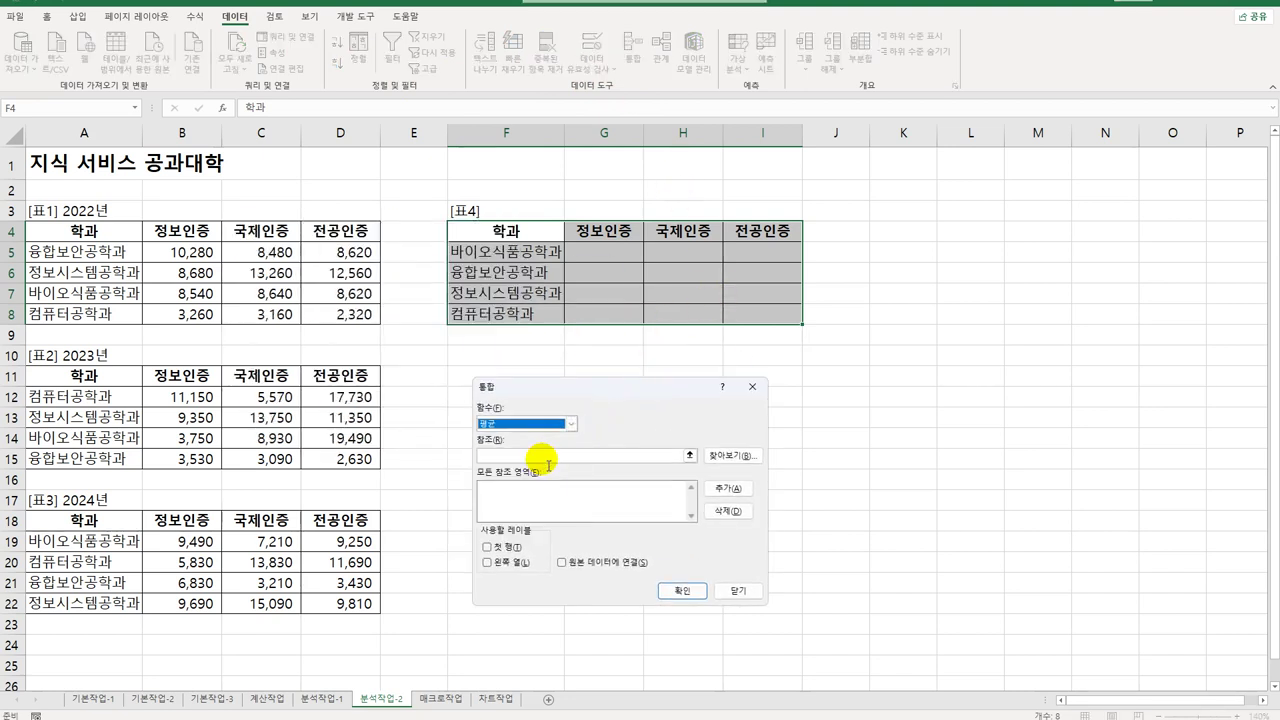
Step: Add 표1's A4:D8, 표2's A11:D15 and 표3's A18:D22 as the consolidation's reference ranges
left_click(530, 457)
left_click_drag(72, 231, 352, 315)
left_click(728, 488)
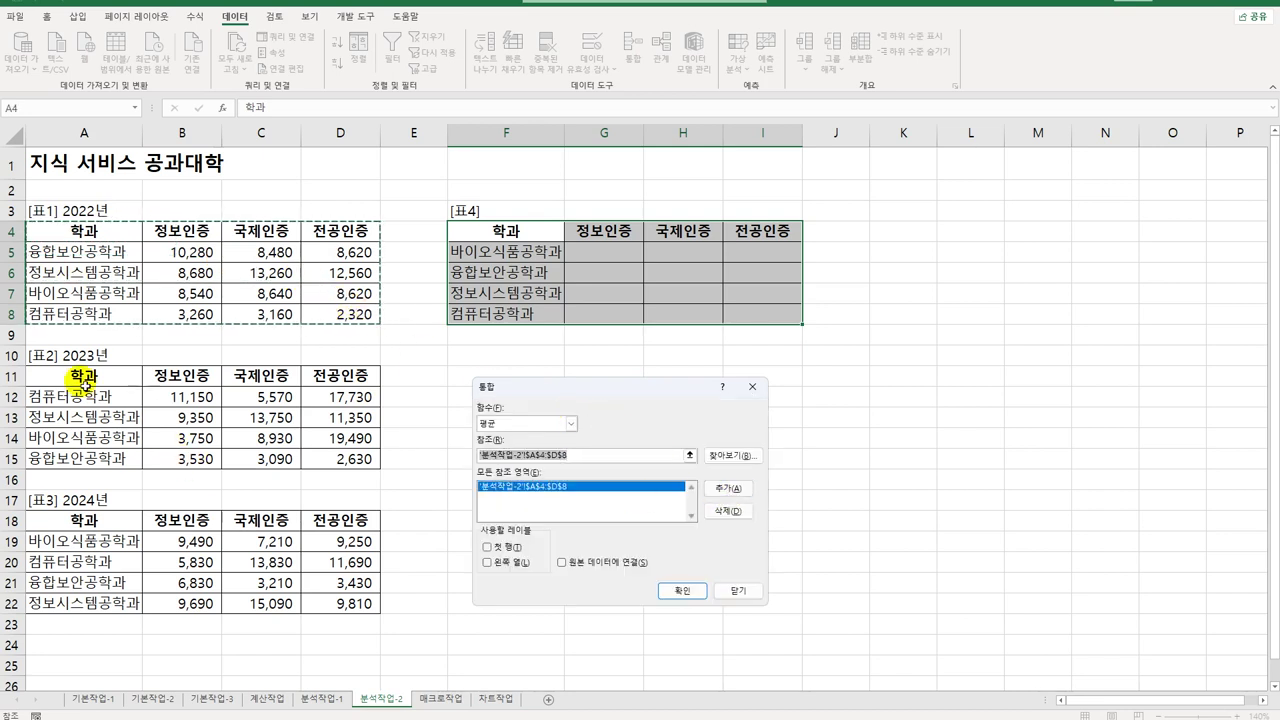
left_click_drag(80, 382, 340, 462)
left_click(728, 488)
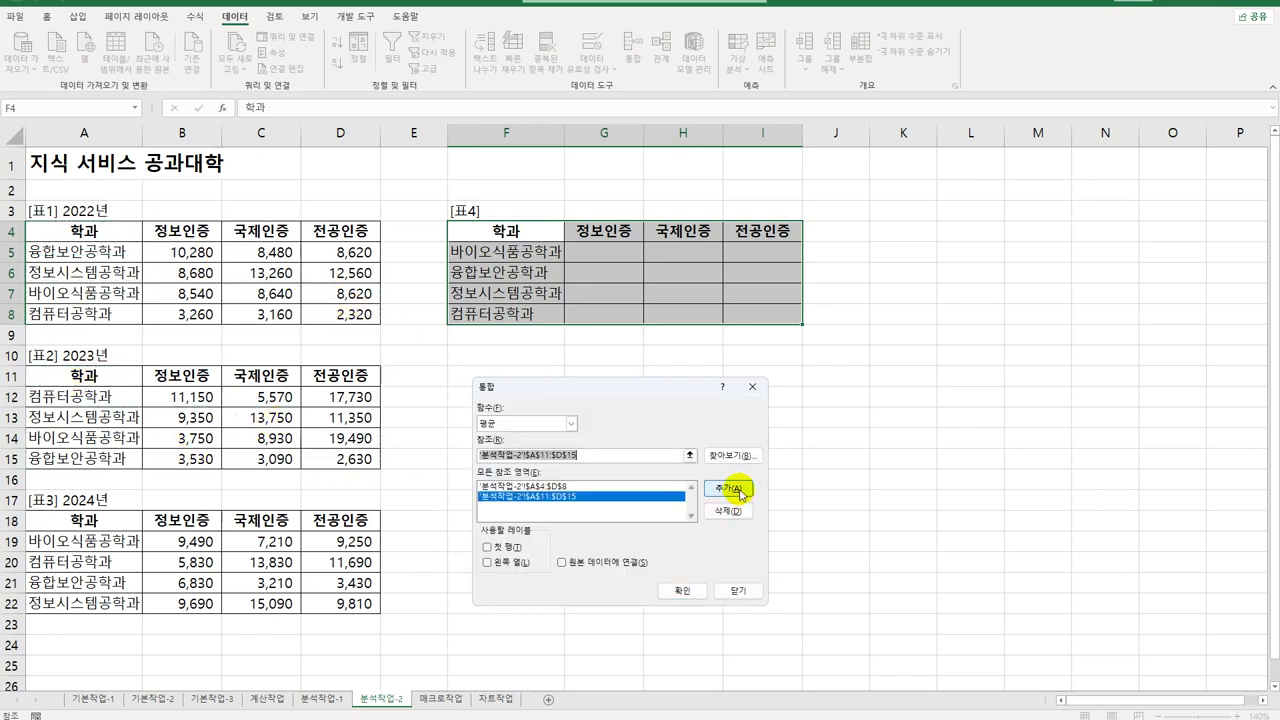
left_click_drag(128, 516, 330, 604)
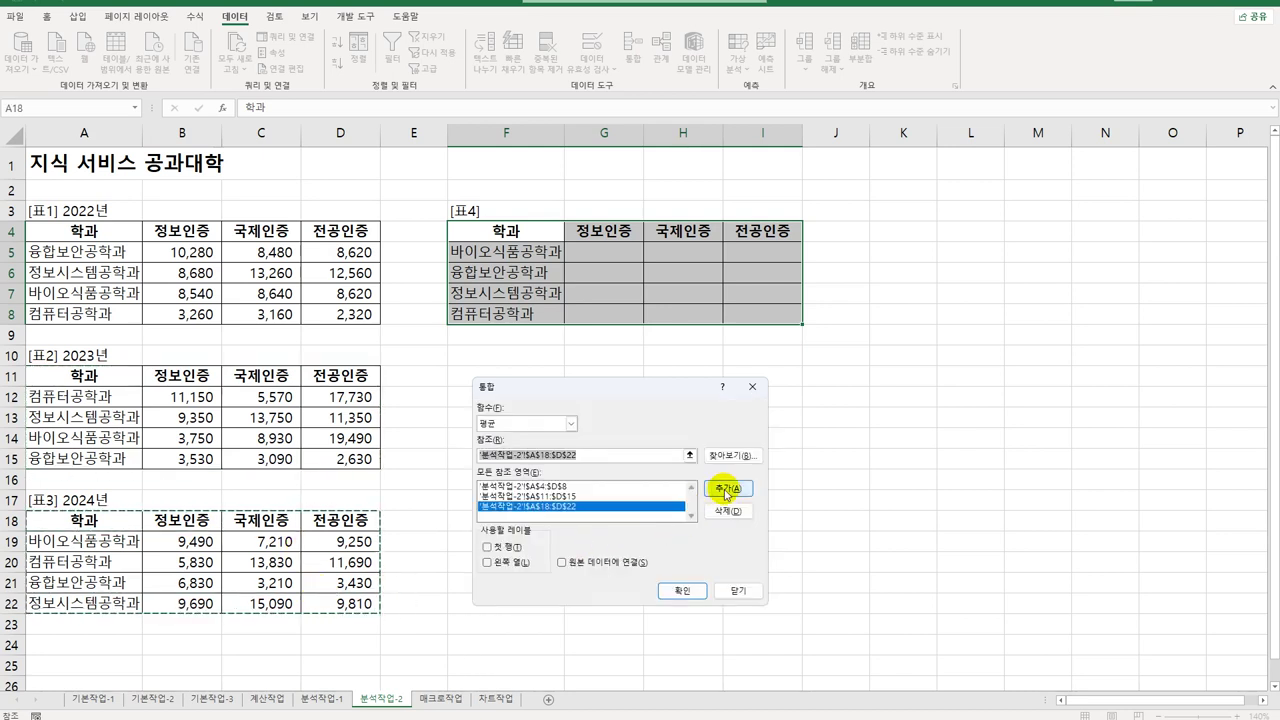
Step: Use the 첫 행 and 왼쪽 열 labels for the consolidation and generate the averages in 표4
left_click(487, 547)
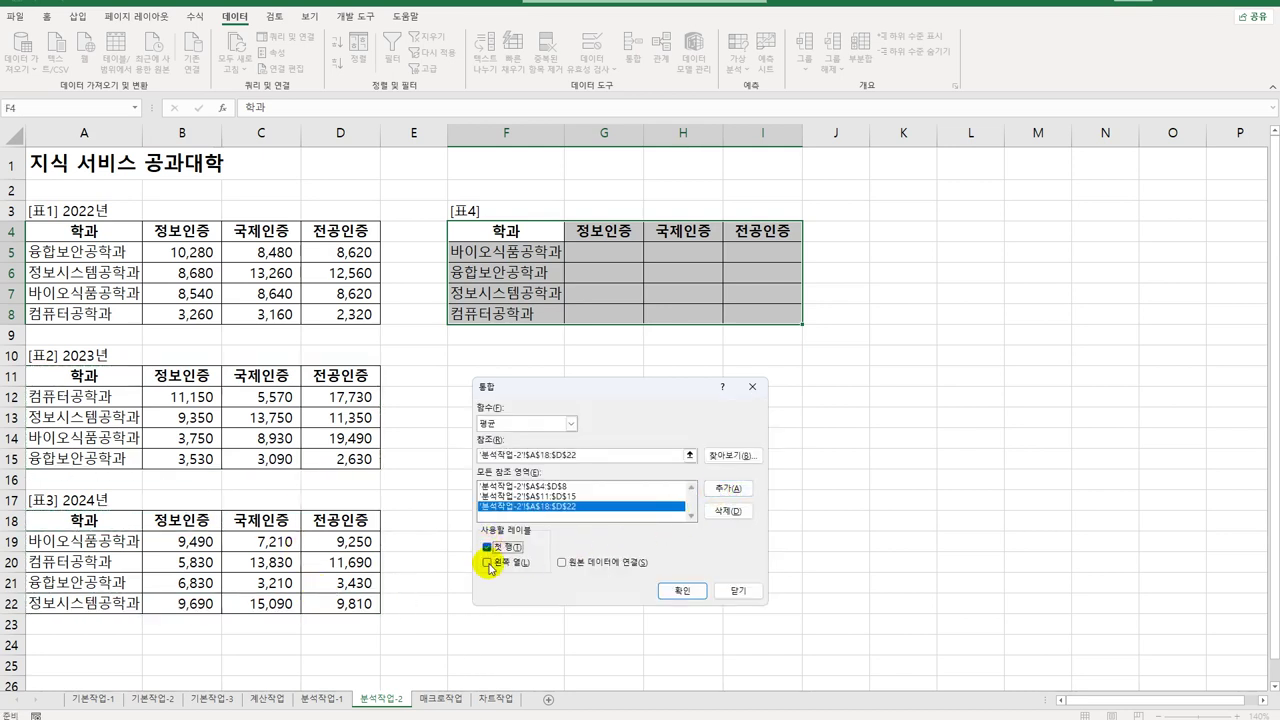
left_click(488, 563)
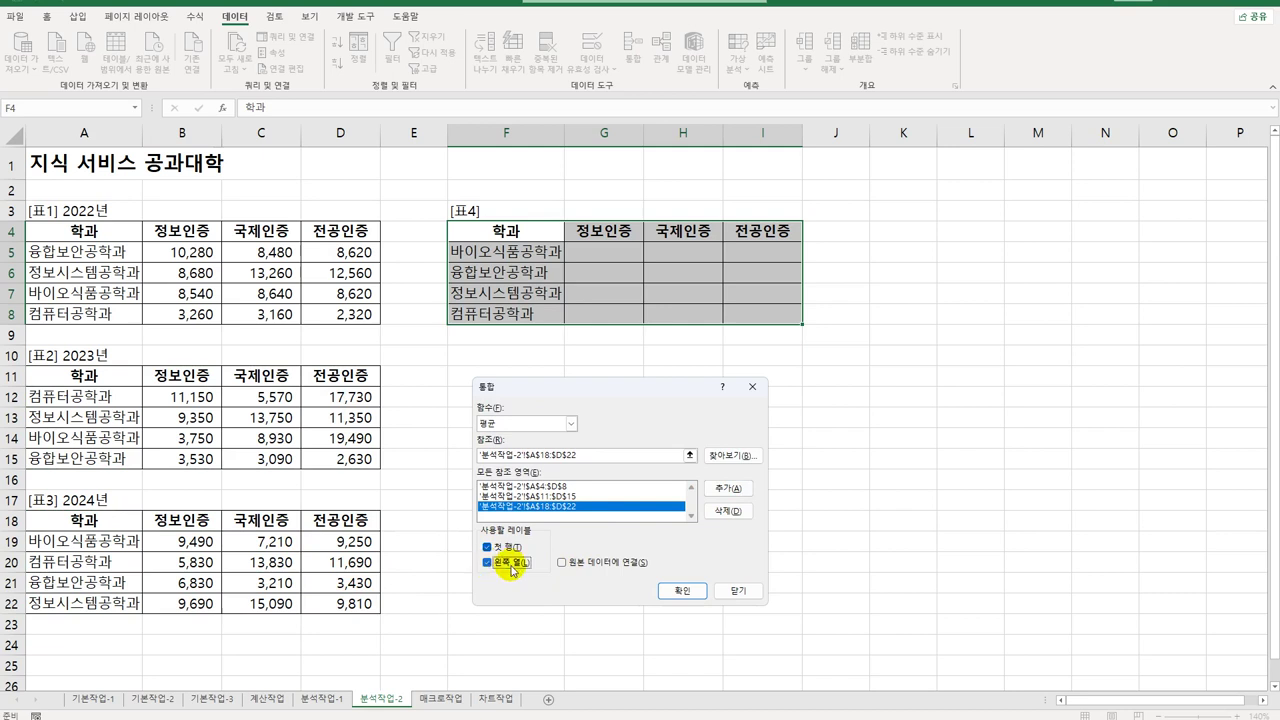
left_click(703, 596)
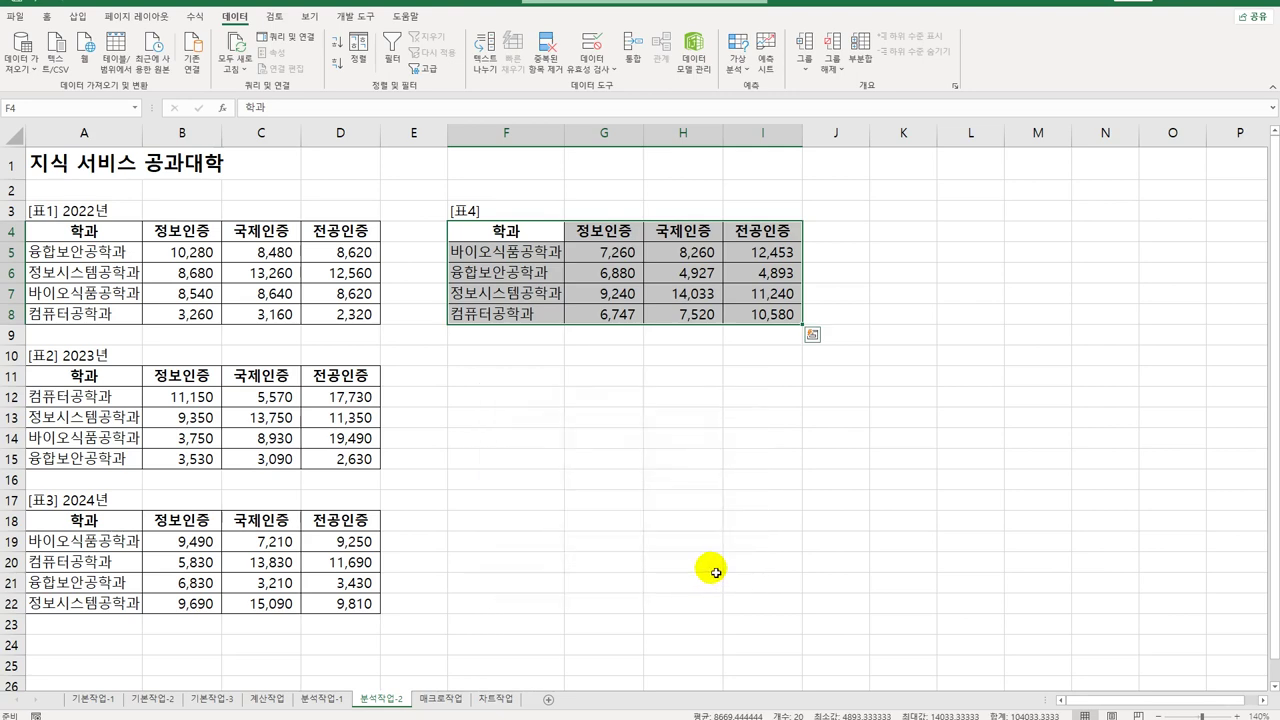
Step: On the 매크로작업 sheet, draw a form-control button over B16:C18 and start recording a macro named 테두리 for it
left_click(452, 700)
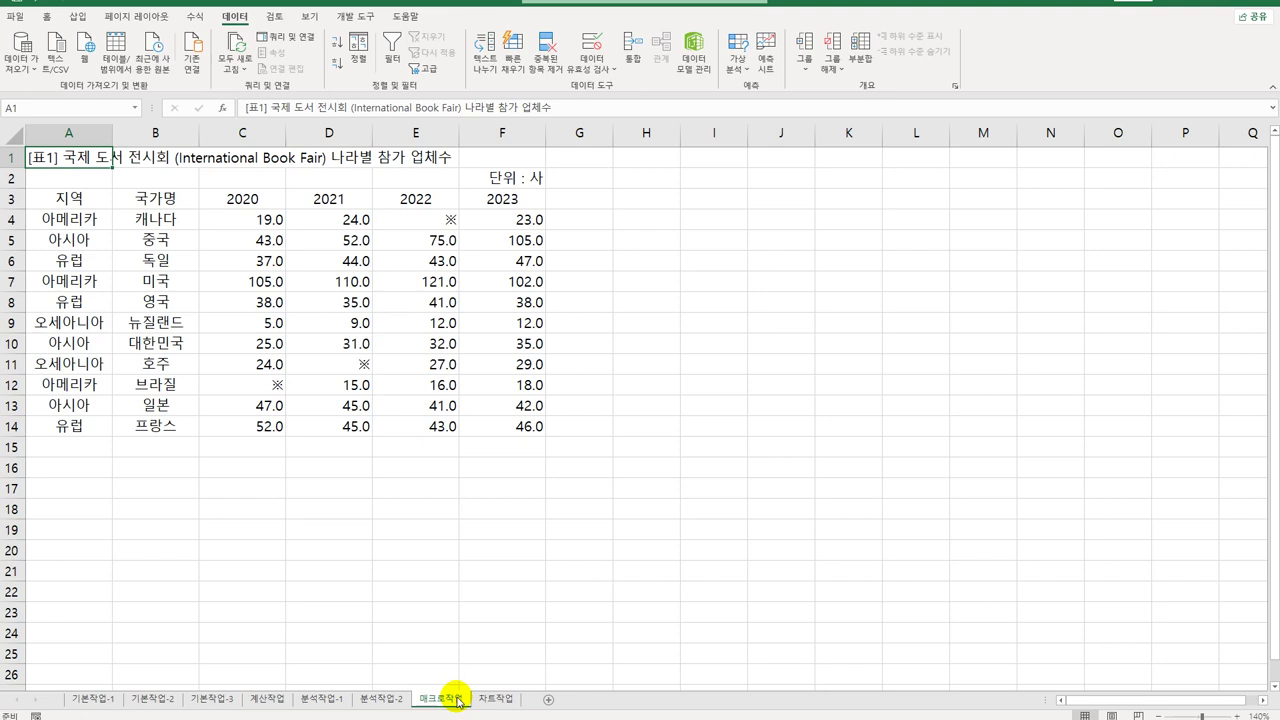
left_click(358, 17)
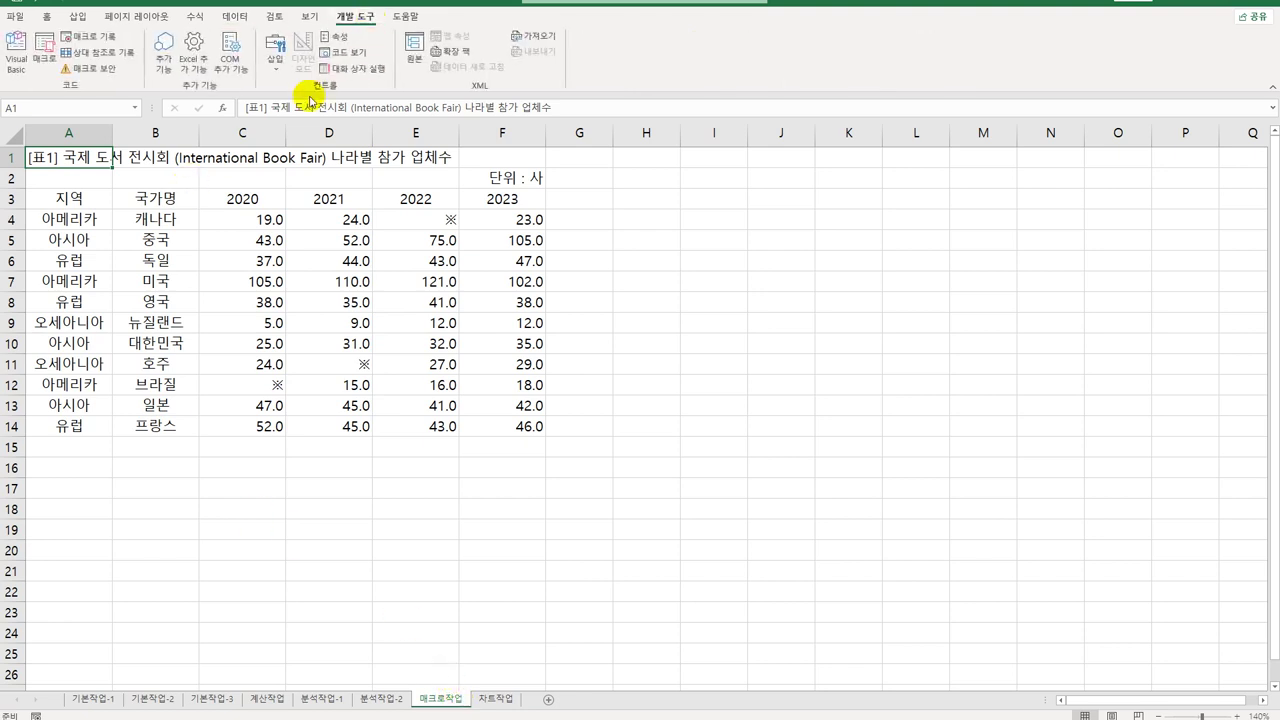
left_click(270, 50)
left_click(271, 104)
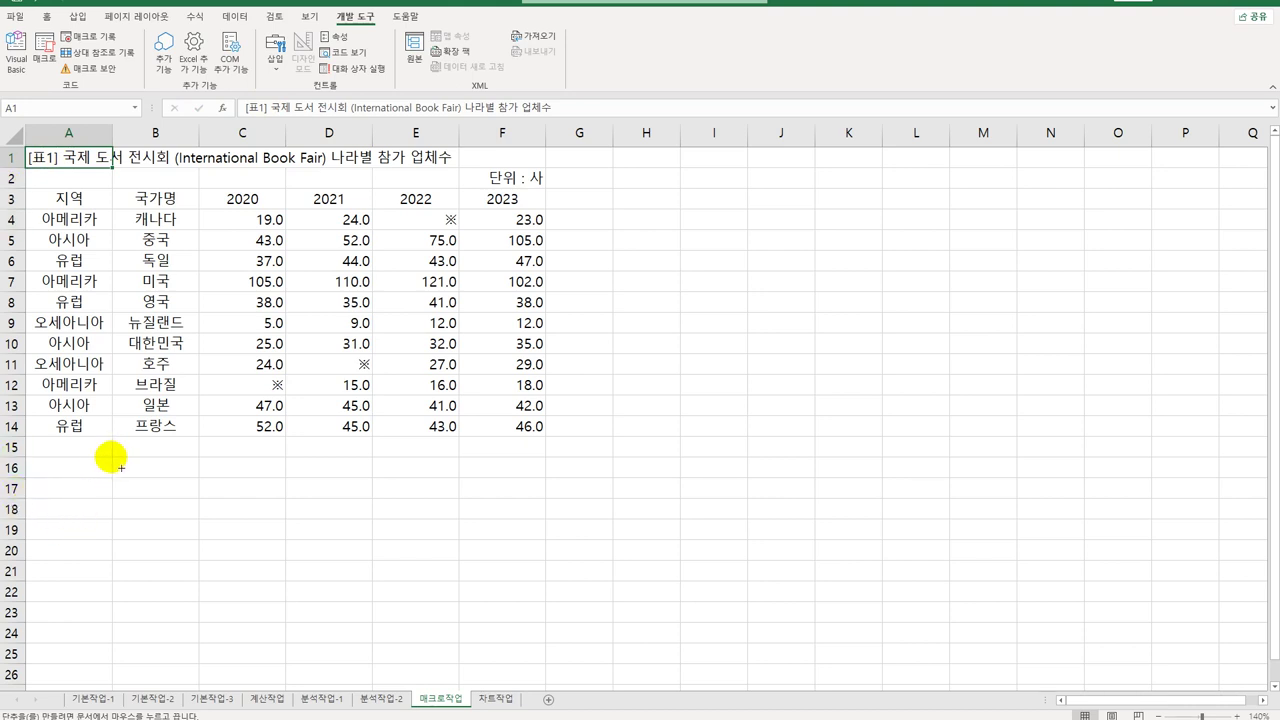
left_click_drag(120, 467, 281, 516)
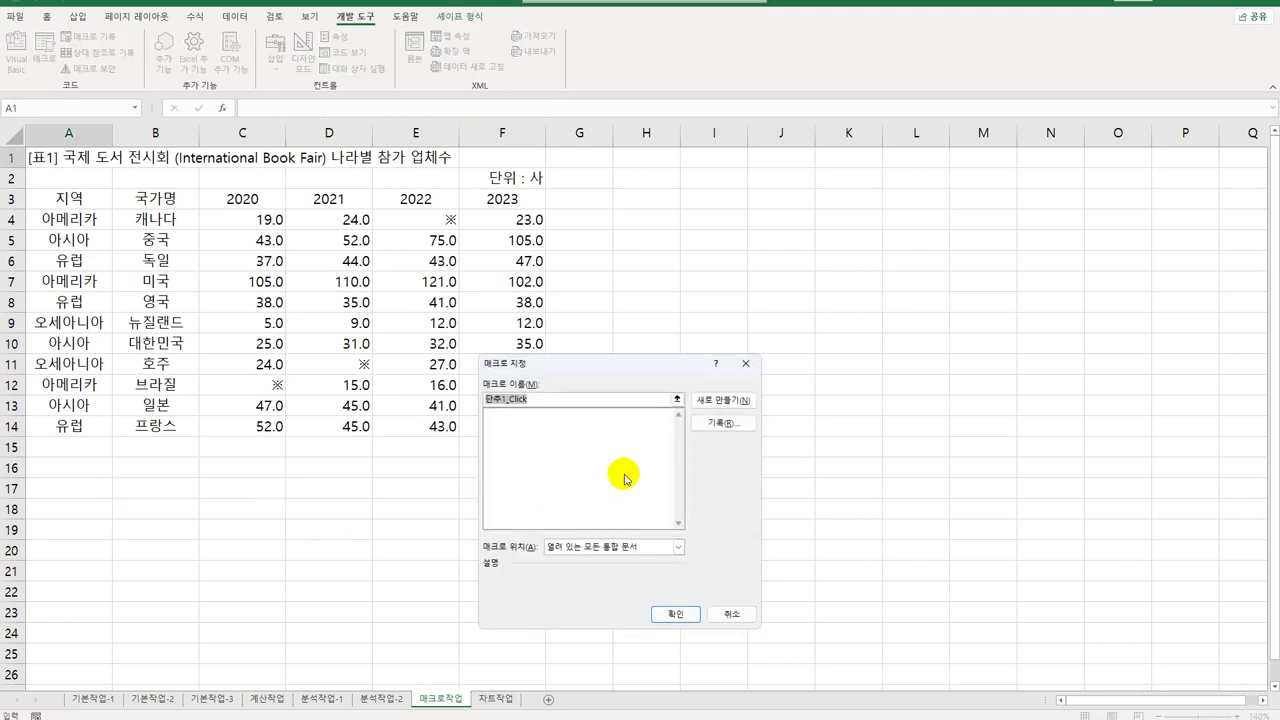
type("테두리")
left_click(720, 424)
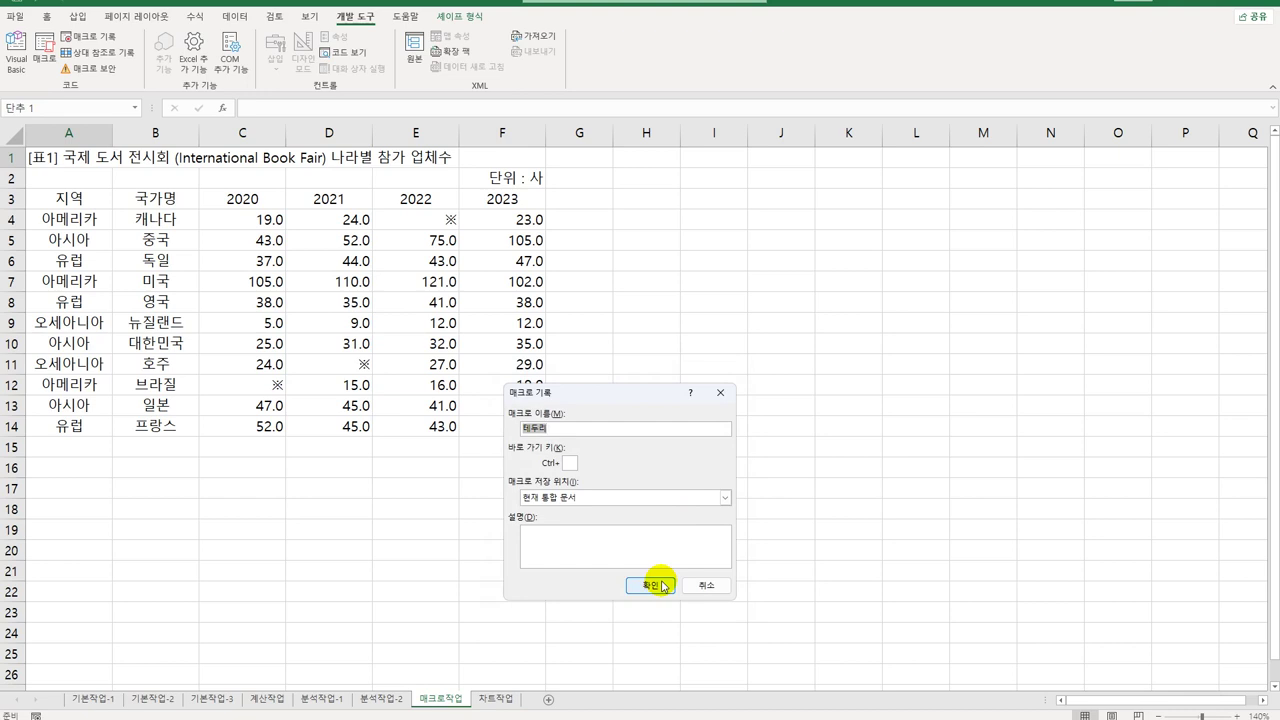
left_click(662, 586)
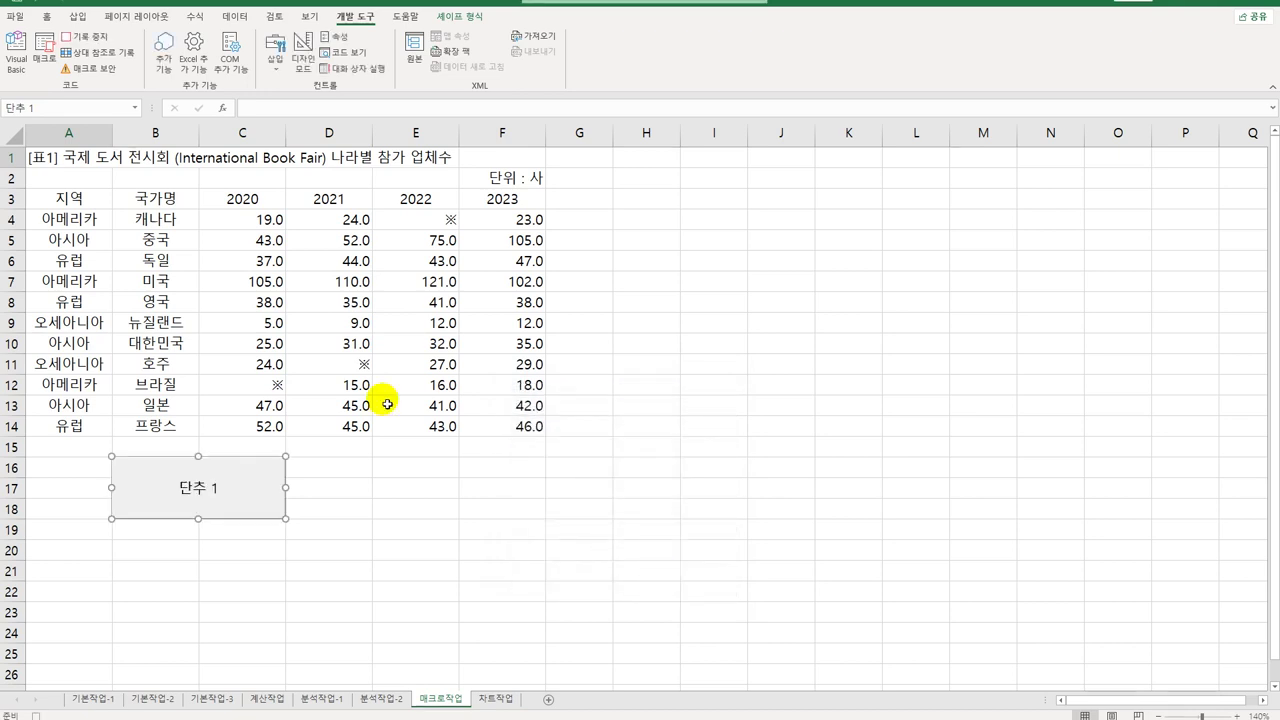
Step: Record applying all borders to the table range A3:F14, and stop the macro recording
left_click_drag(62, 197, 501, 437)
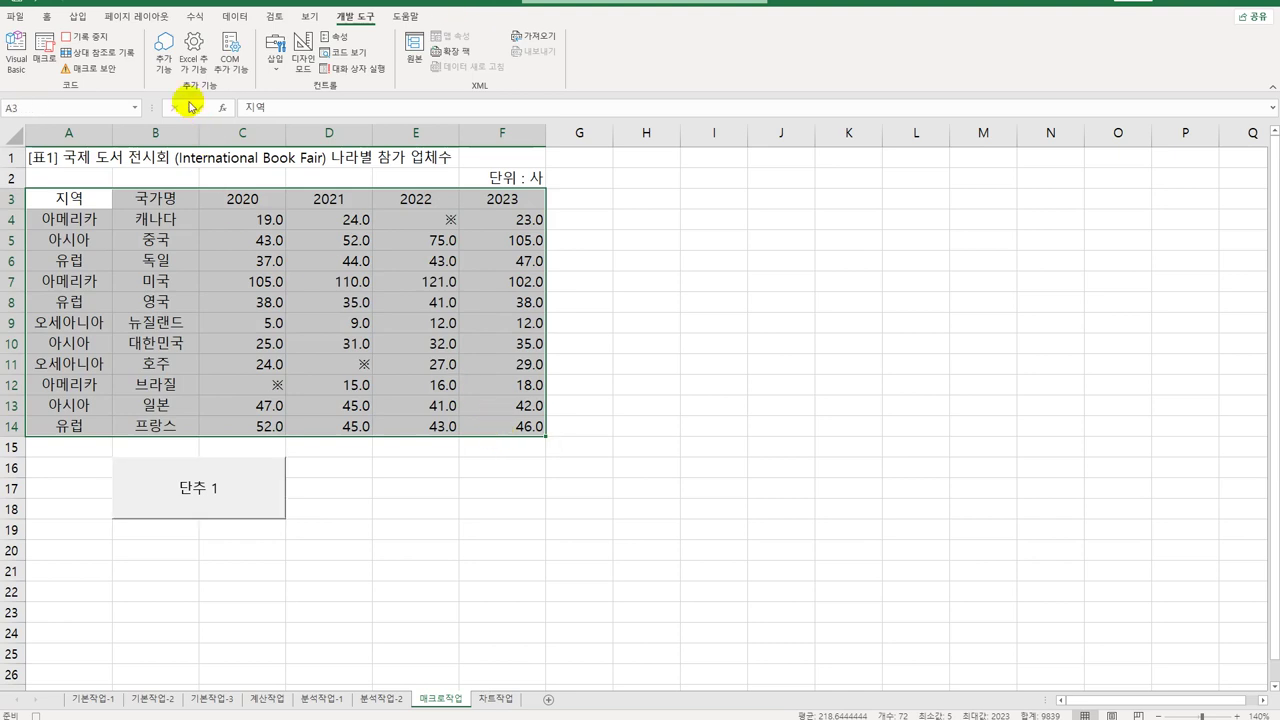
left_click(45, 16)
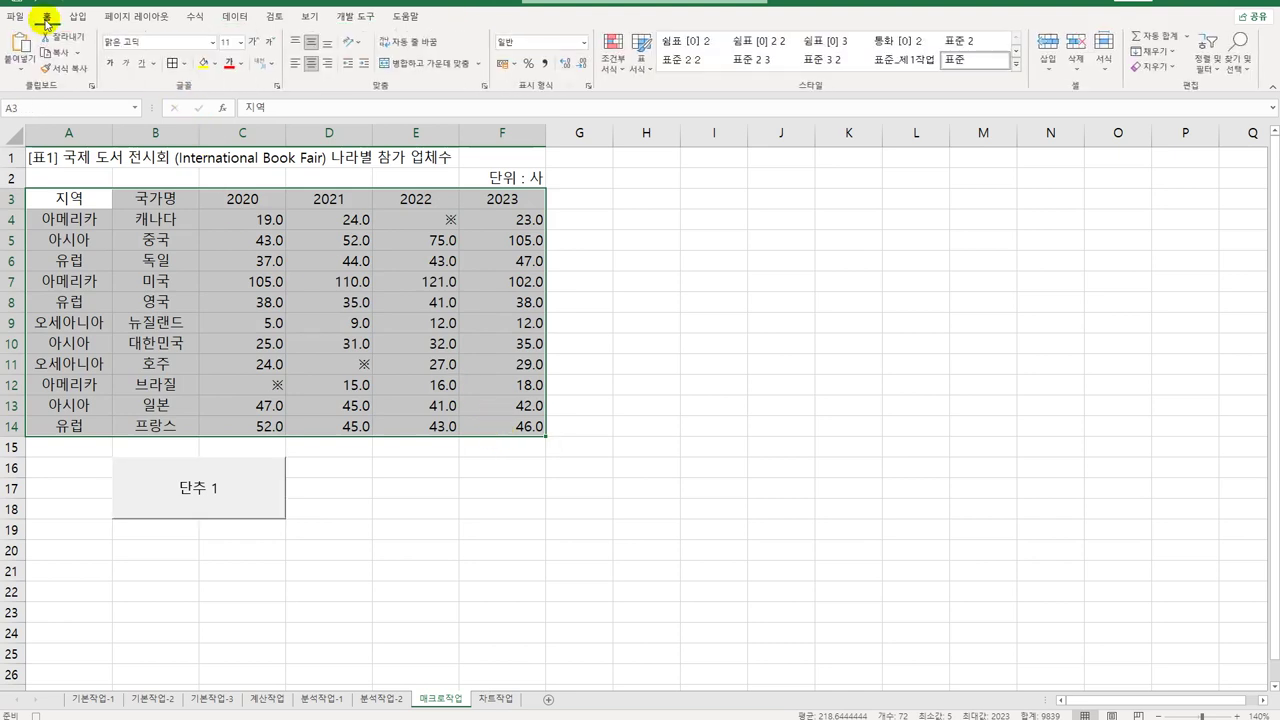
left_click(184, 63)
left_click(220, 198)
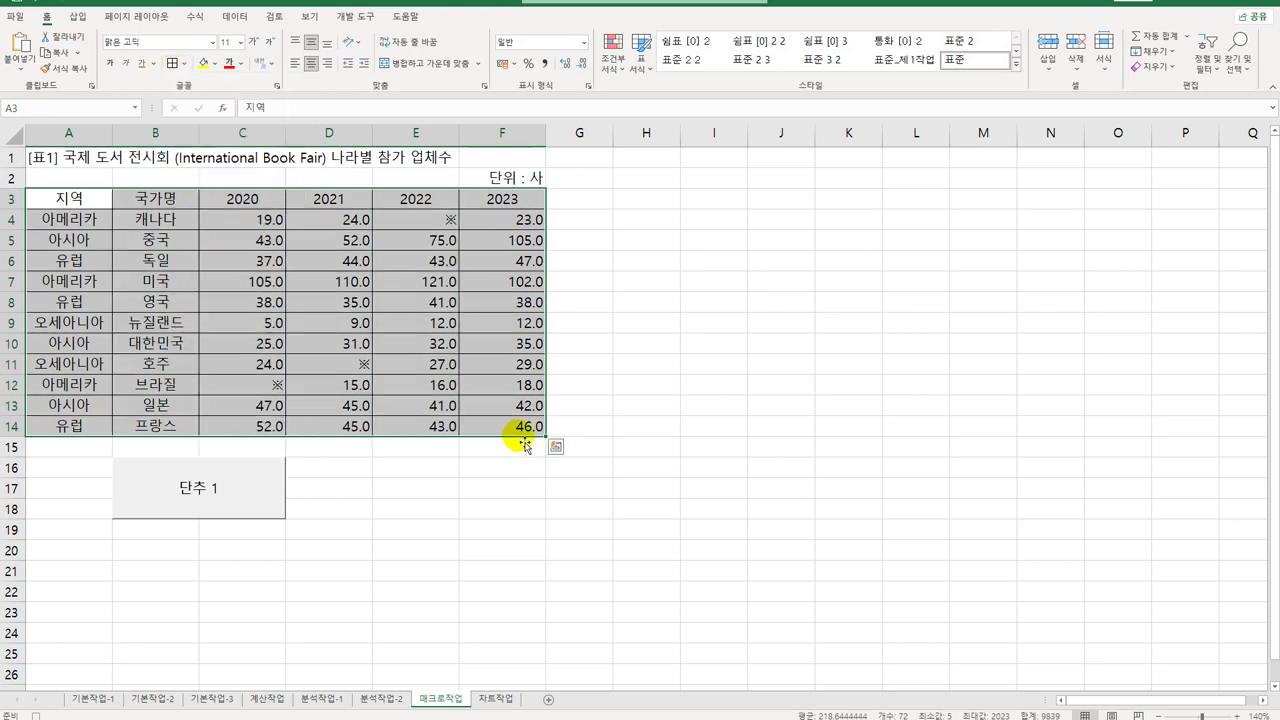
left_click(523, 432)
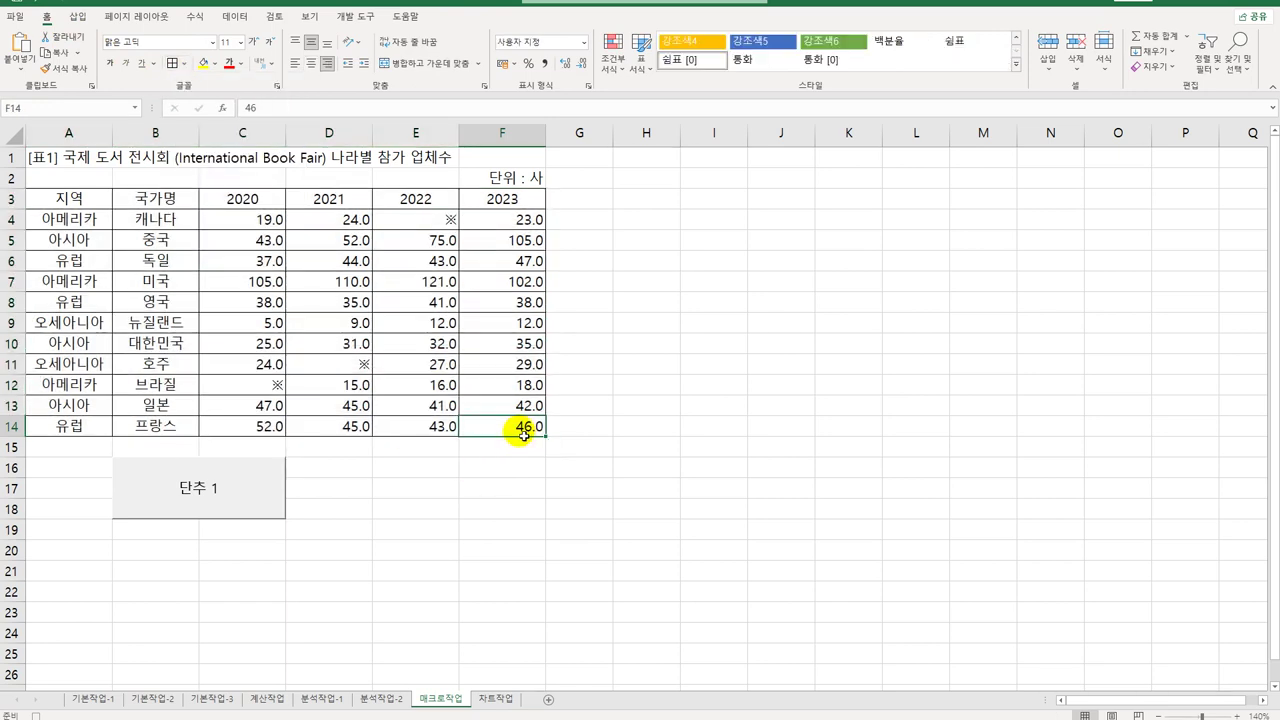
left_click(355, 16)
left_click(72, 38)
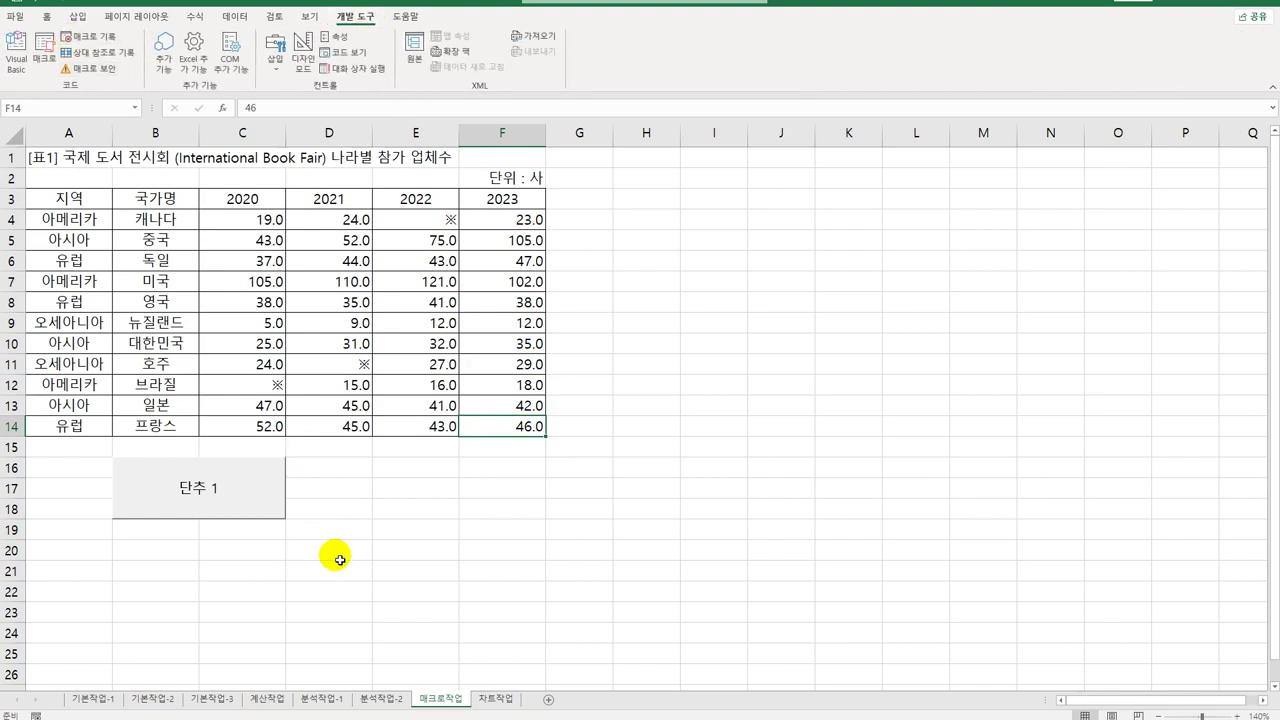
Step: Change the form button's label to 테두리
right_click(222, 500)
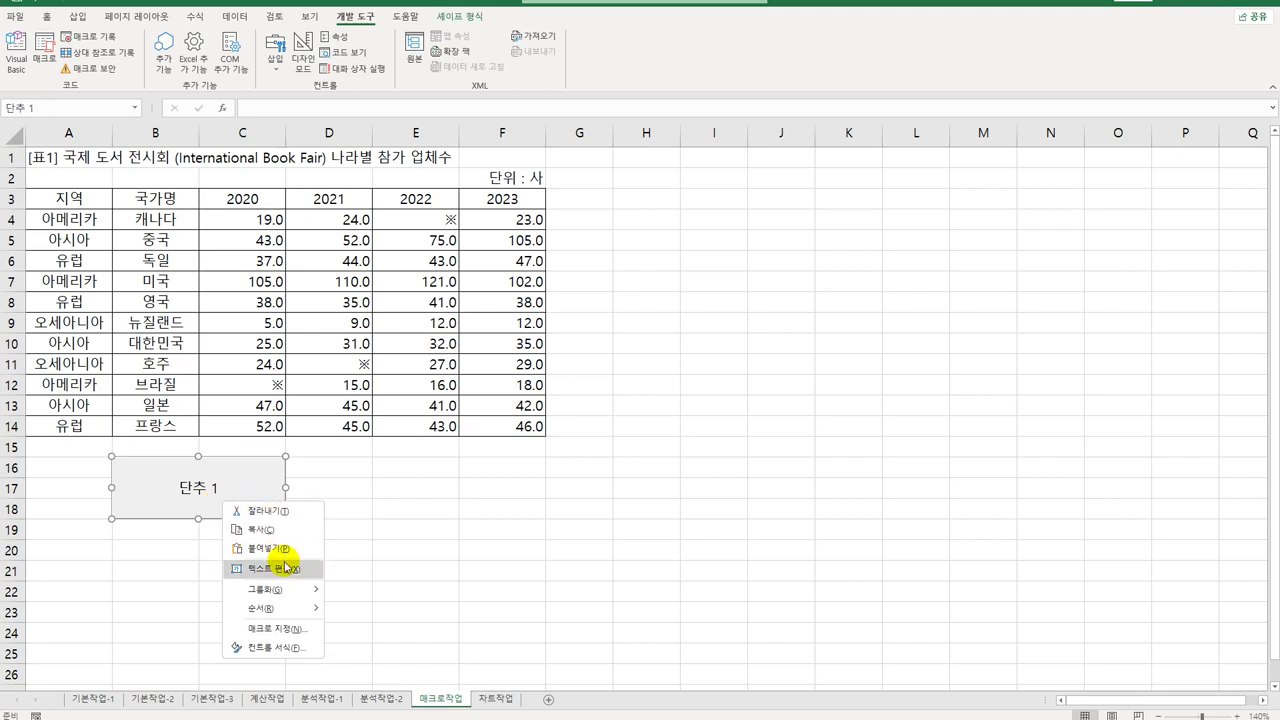
left_click(286, 567)
key("ctrl+a")
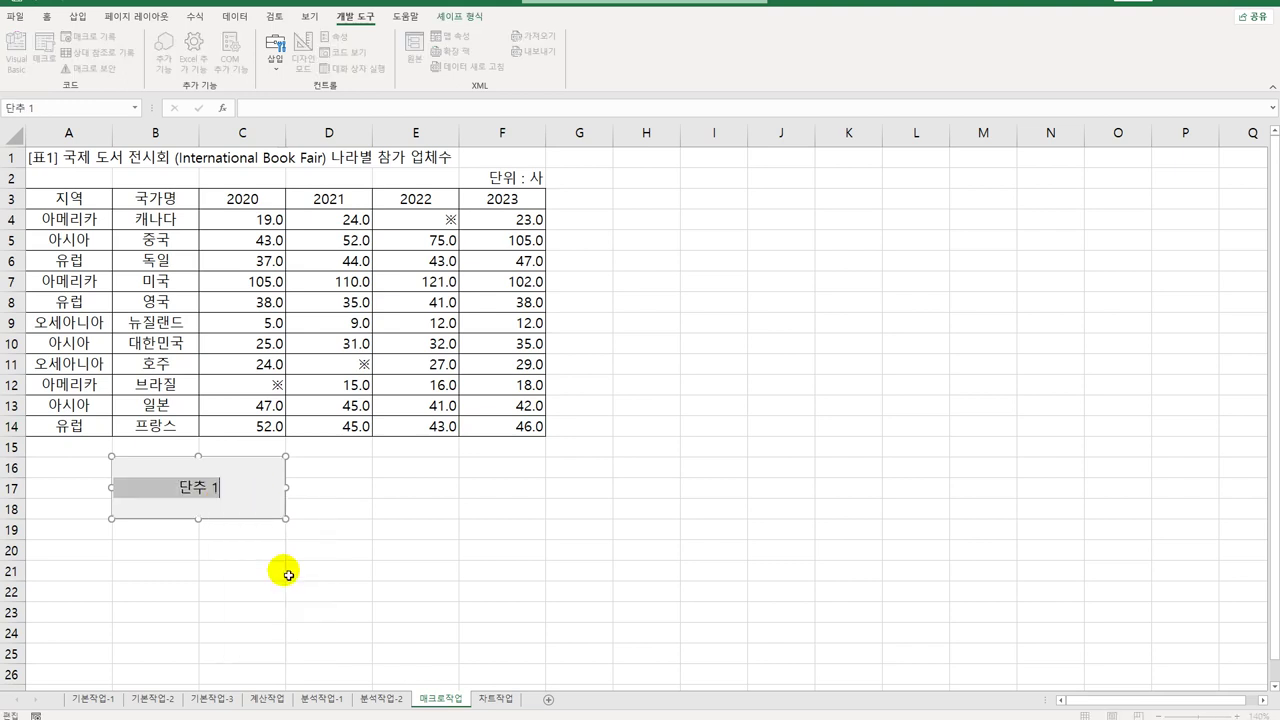
type("테두리")
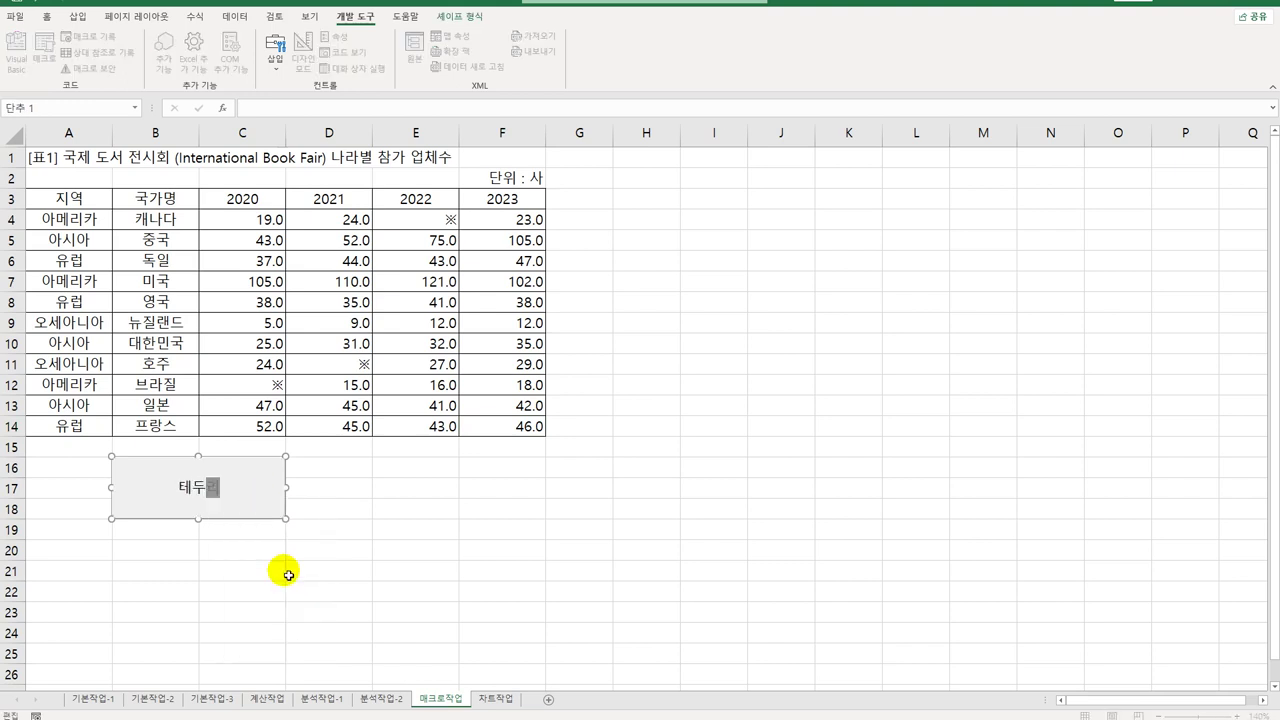
left_click(352, 573)
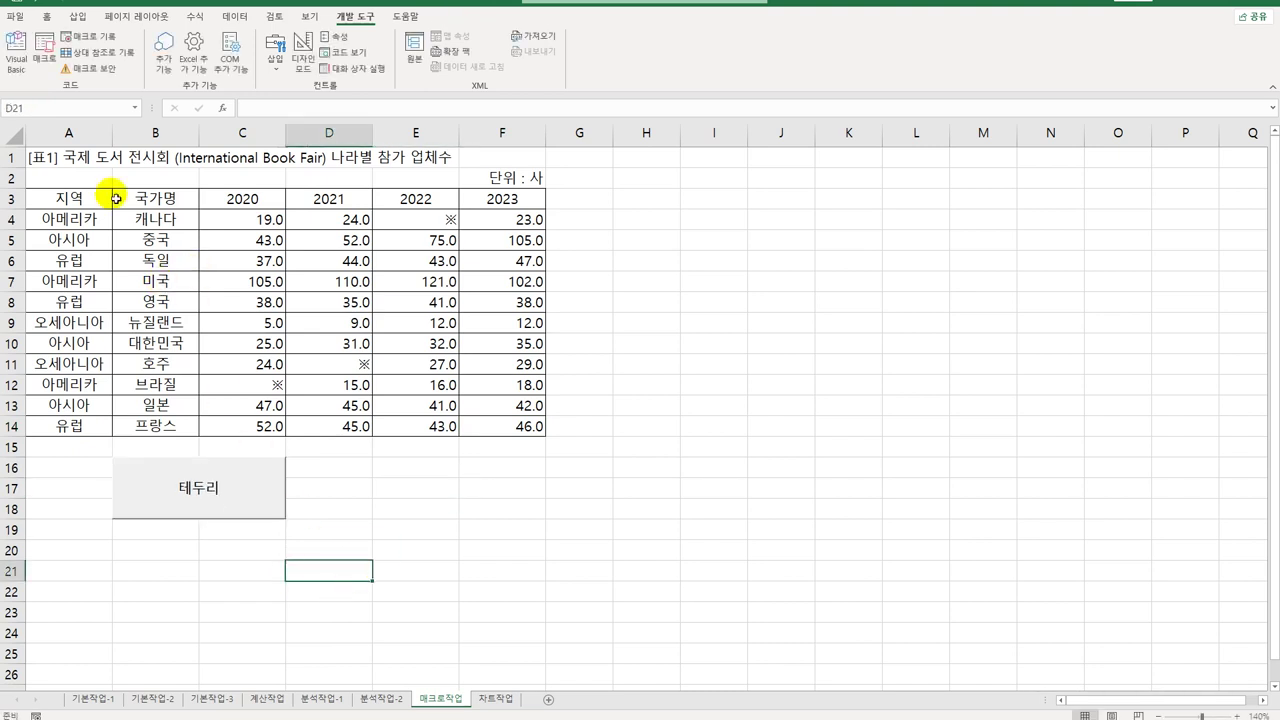
Step: Draw a 배지 basic shape over E16:F18 and enter the text 셀스타일 in it
left_click(78, 18)
left_click(158, 55)
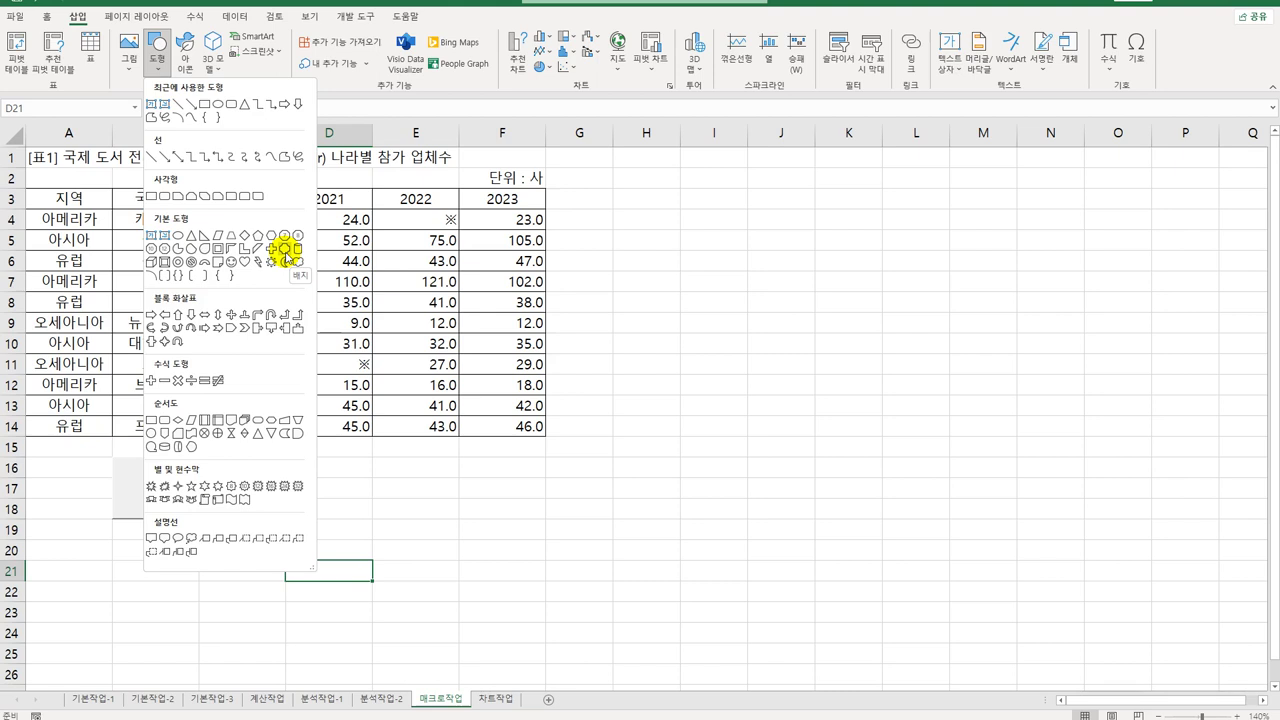
left_click(286, 256)
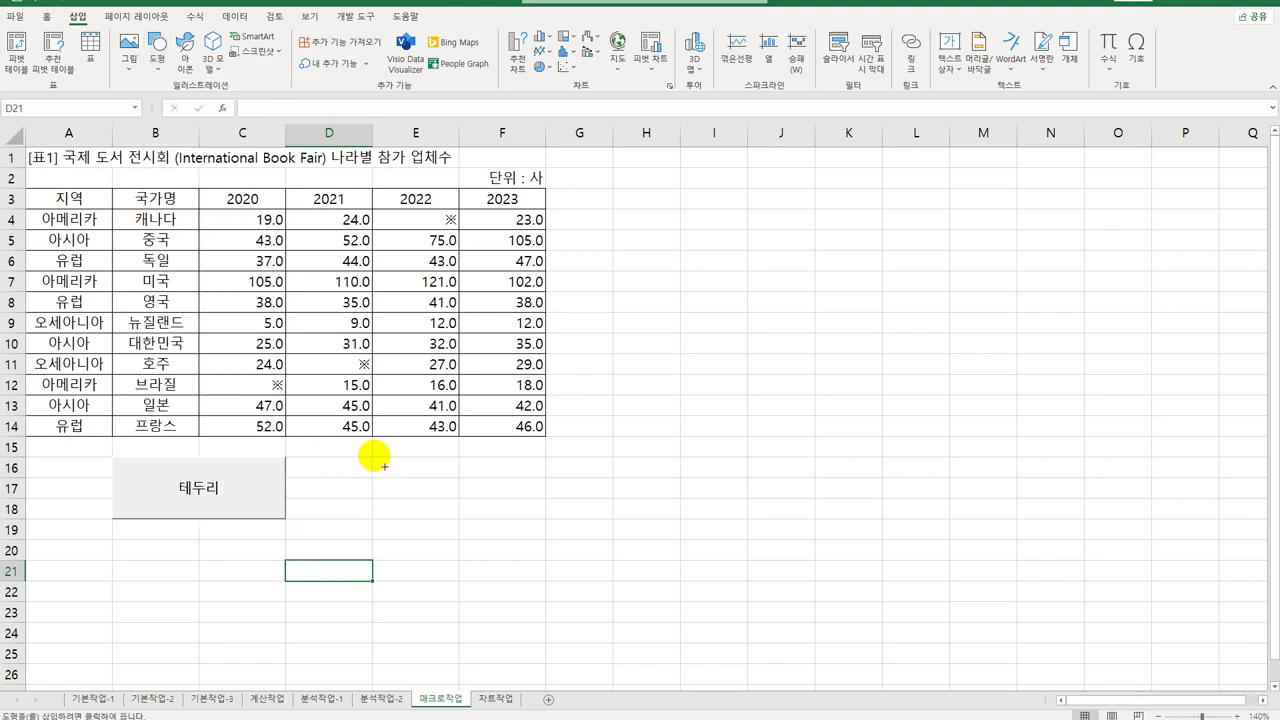
mouse_move(372, 457)
left_mouse_down()
mouse_move(530, 507)
mouse_move(527, 520)
left_mouse_up()
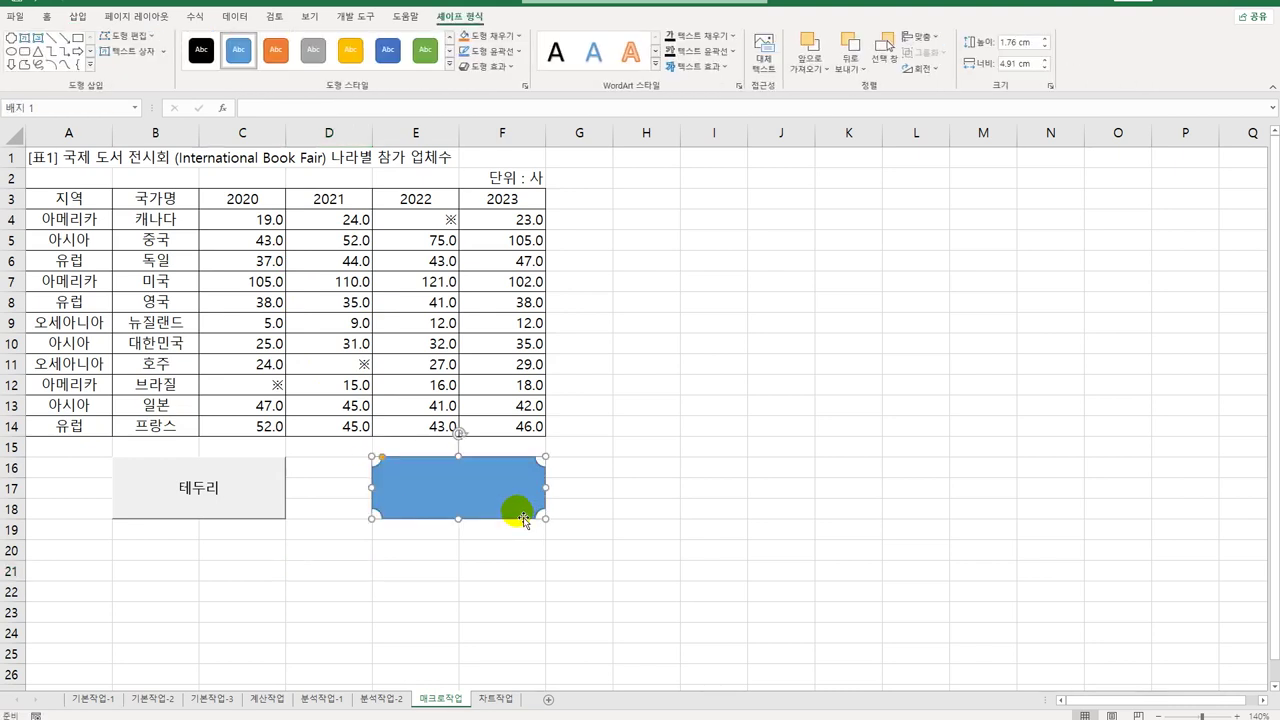
type("셀스타일")
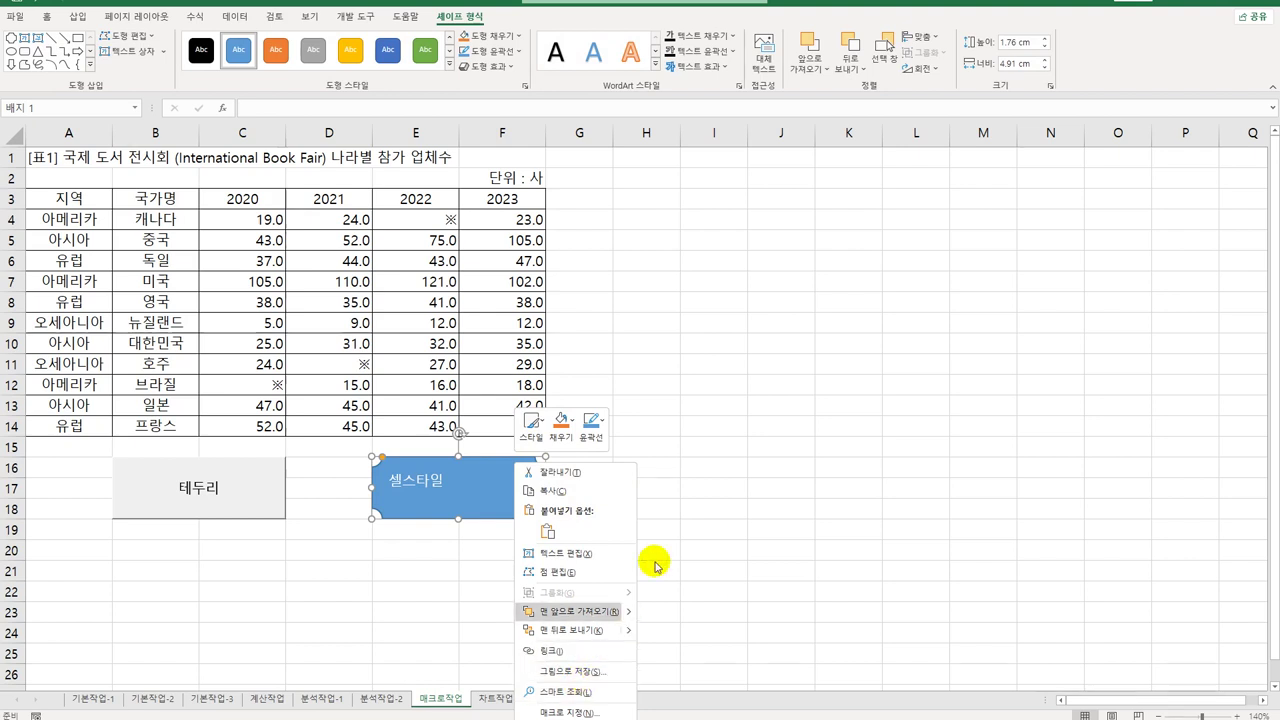
Step: Assign a new macro named 셀스타일 to the badge shape and start recording it
left_click(733, 512)
scroll(733, 523, "down", 5)
scroll(623, 411, "up", 2)
right_click(524, 320)
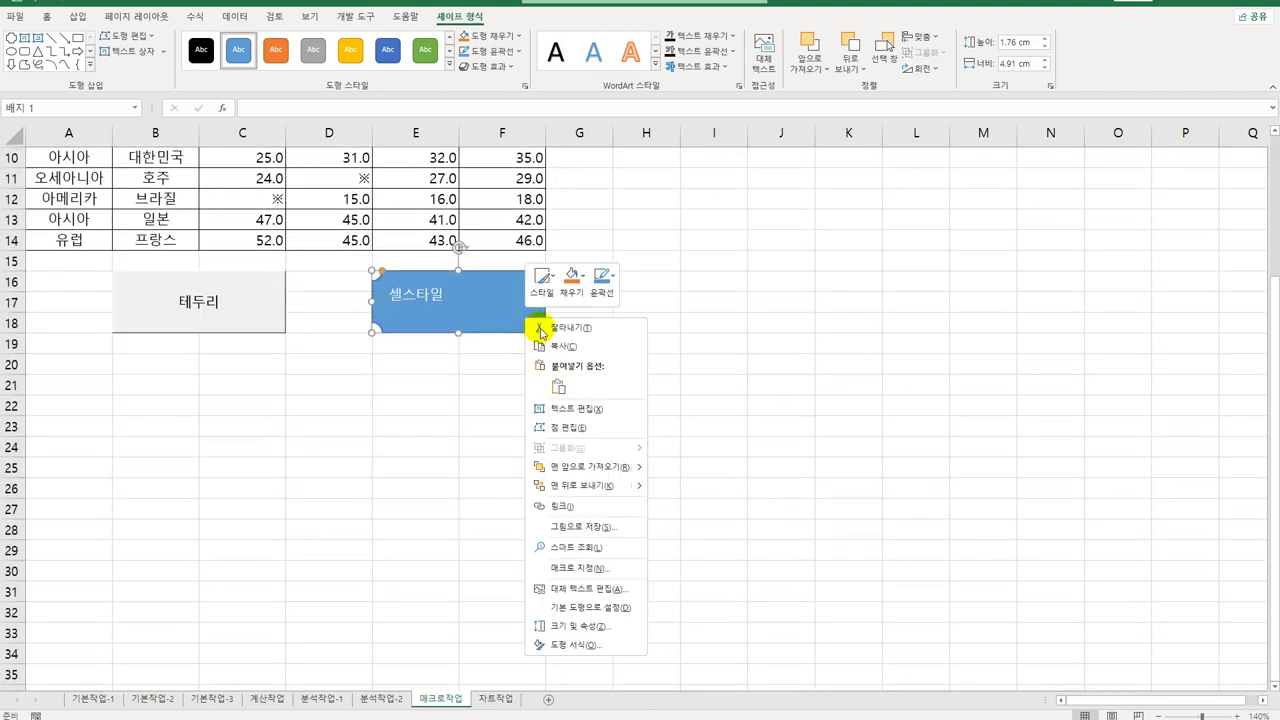
left_click(613, 568)
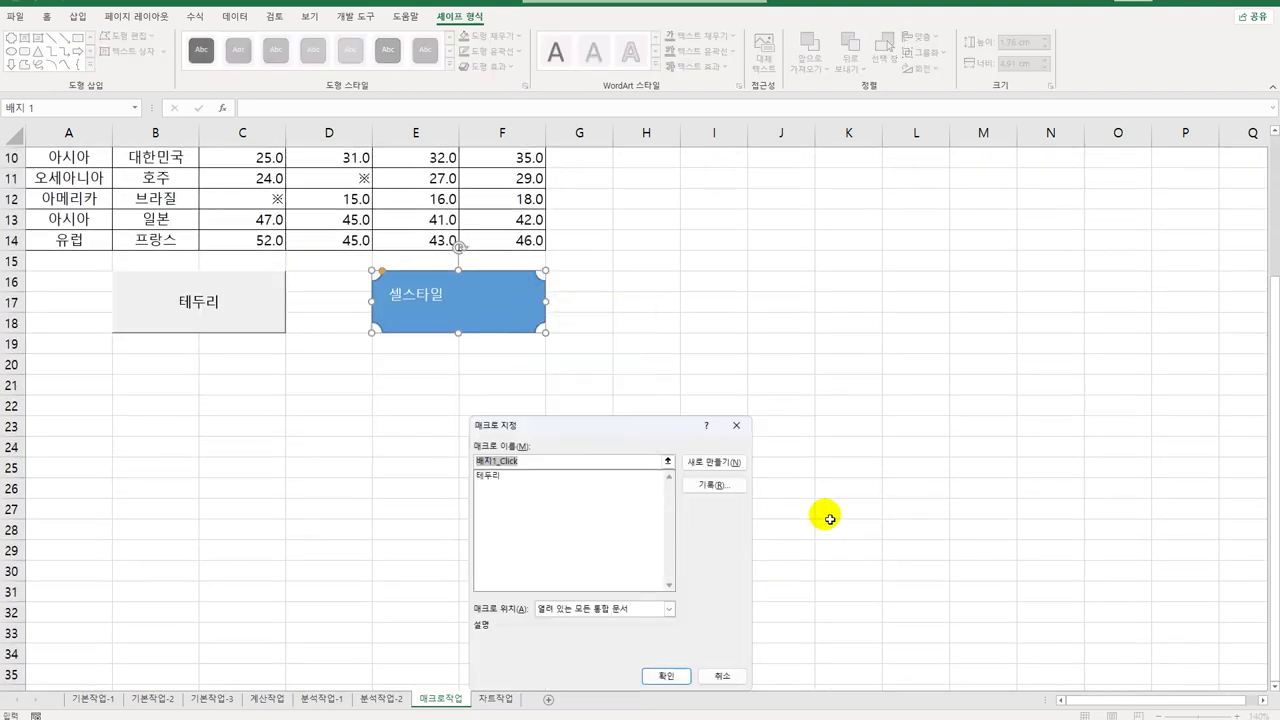
type("ㅅ")
type("스타일")
left_click(712, 484)
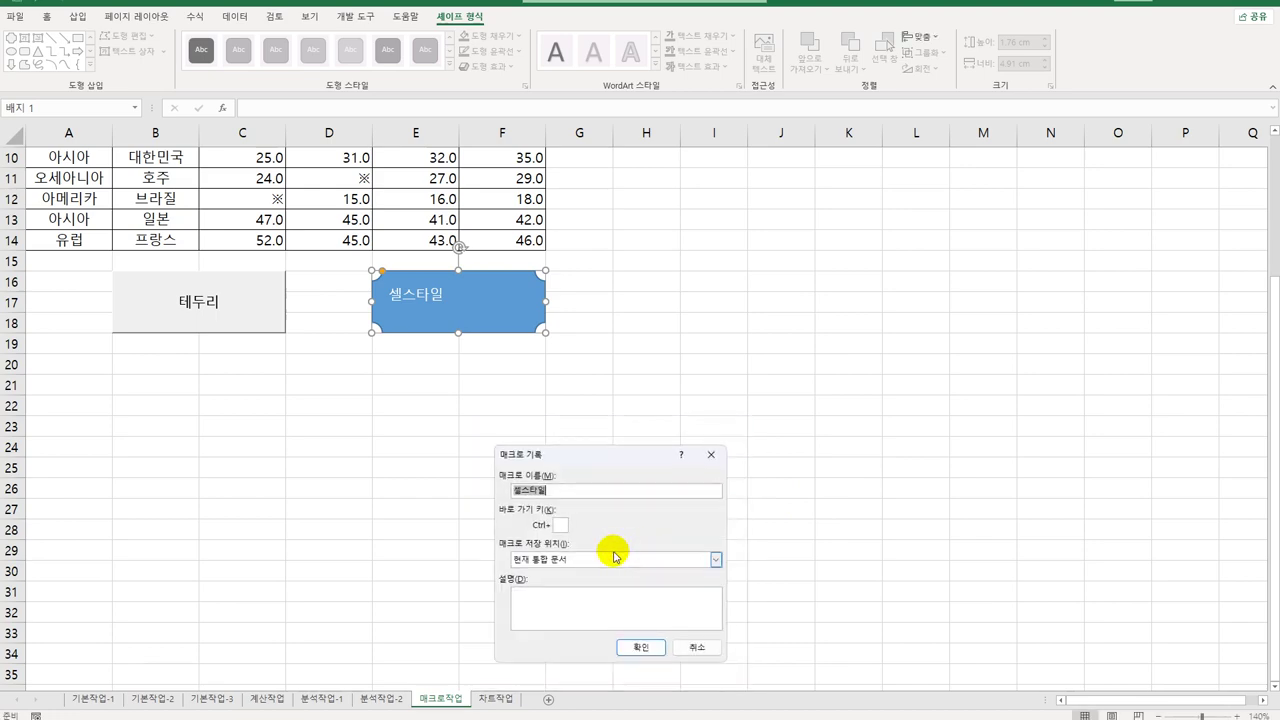
left_click(641, 648)
Step: Record applying the 강조색6 cell style to the header row A3:F3, and stop the macro recording
scroll(634, 620, "up", 3)
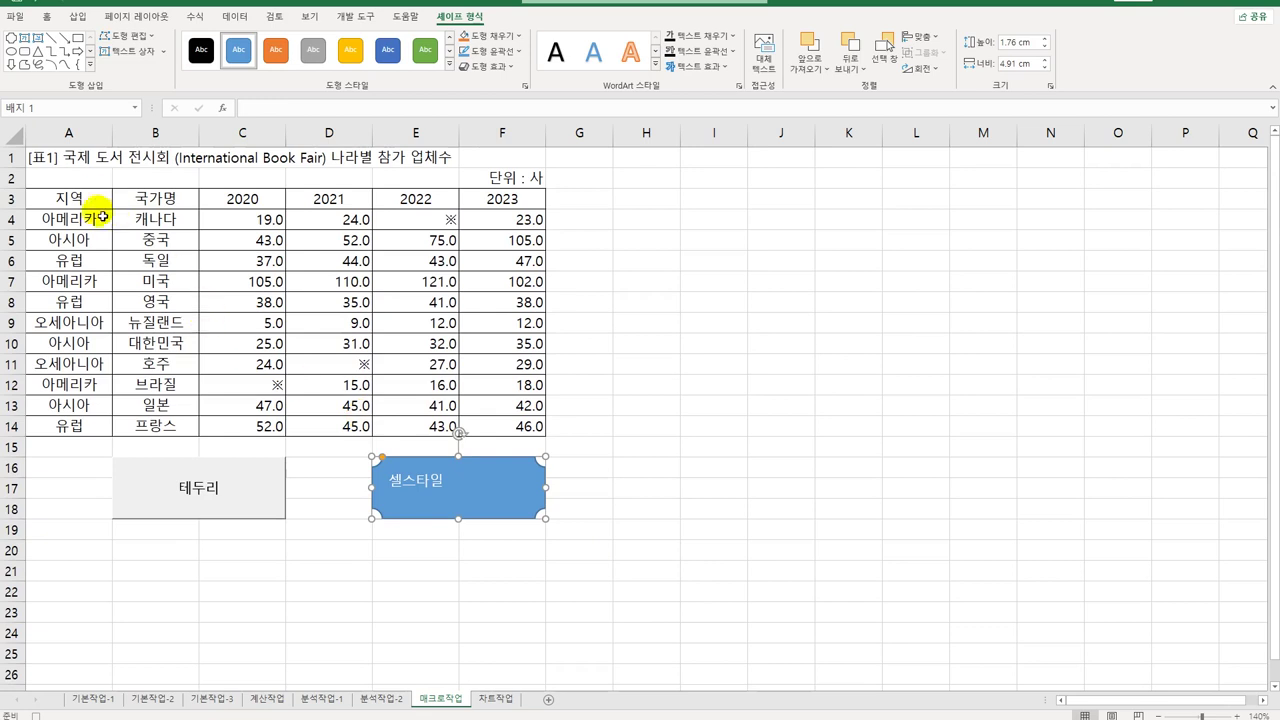
left_click_drag(94, 205, 540, 199)
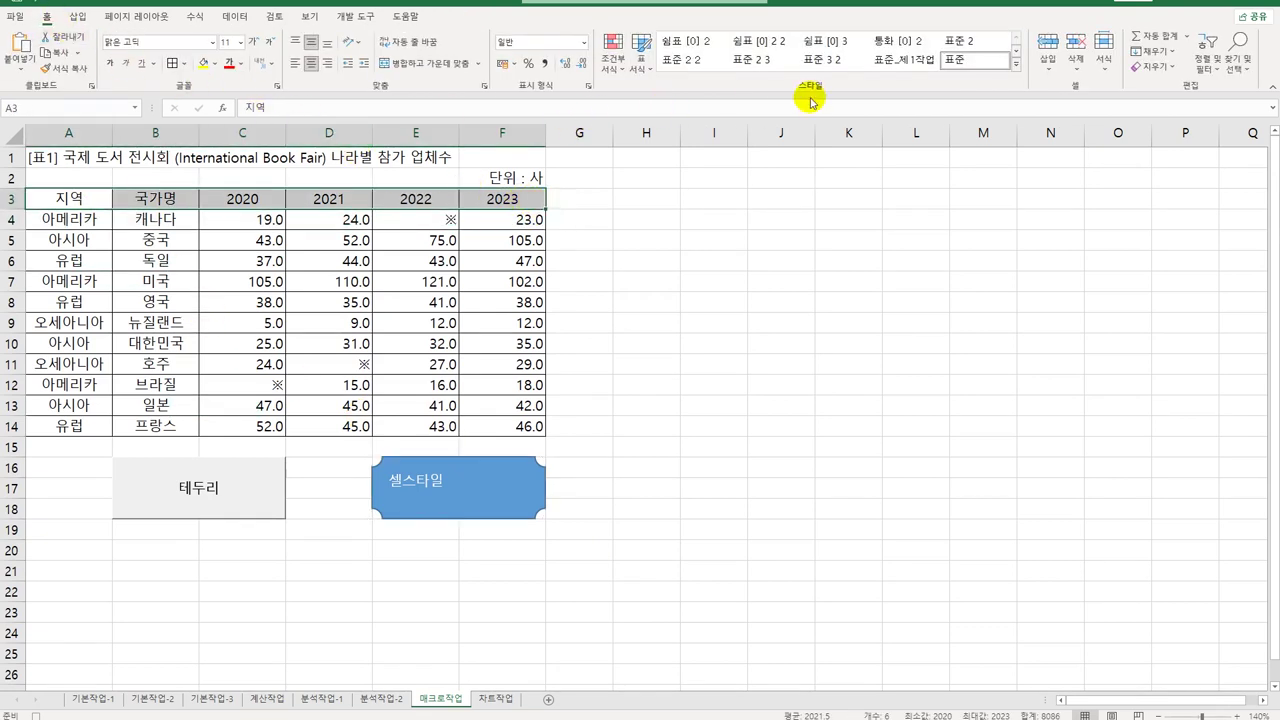
left_click(1017, 67)
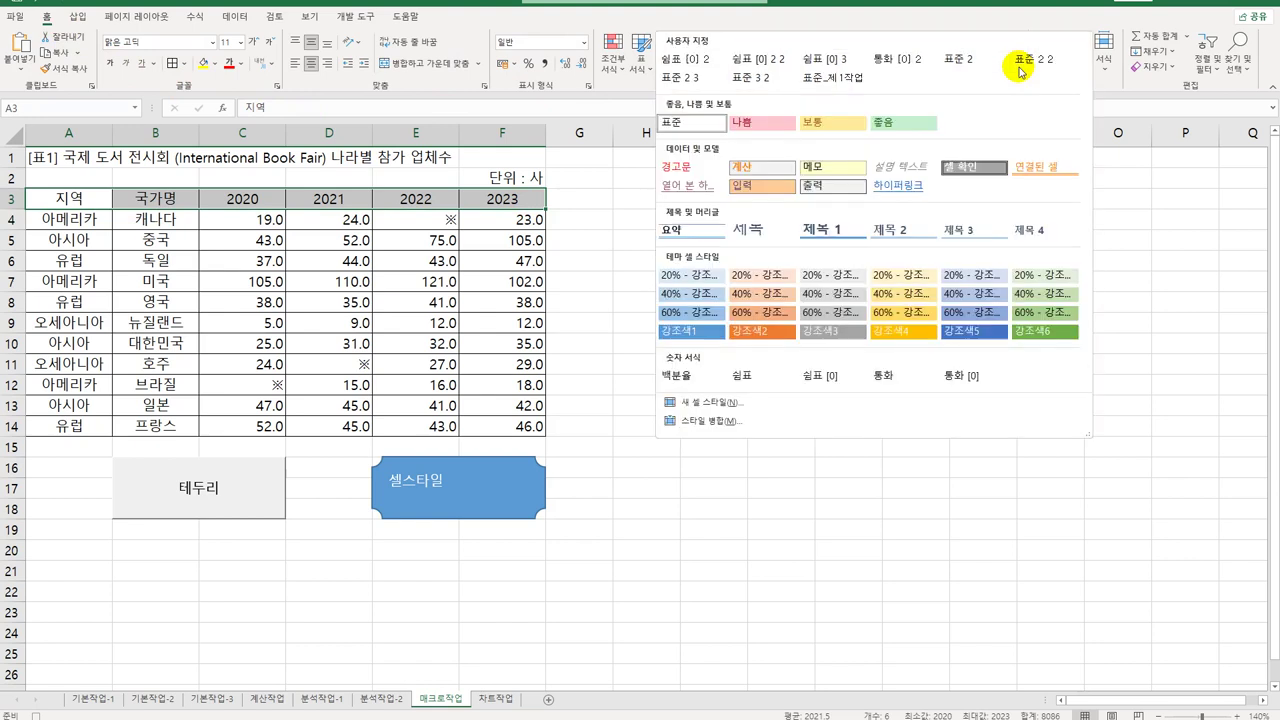
left_click(1041, 331)
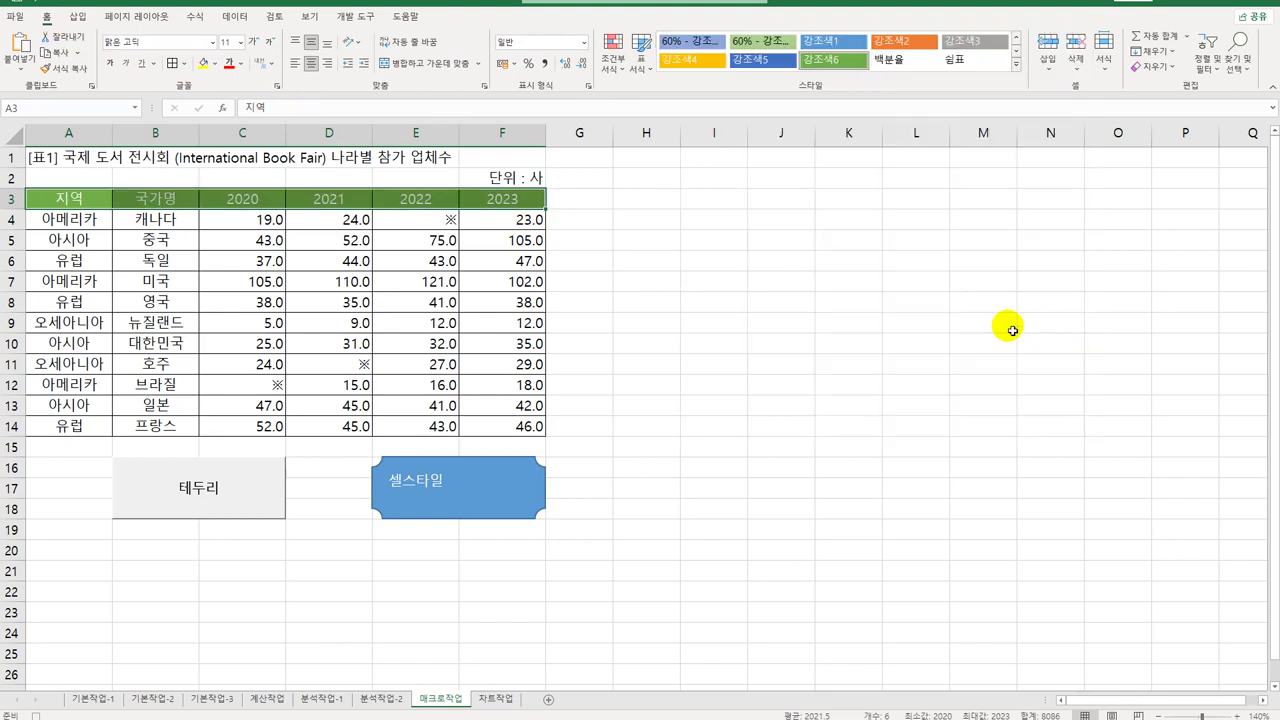
left_click(491, 202)
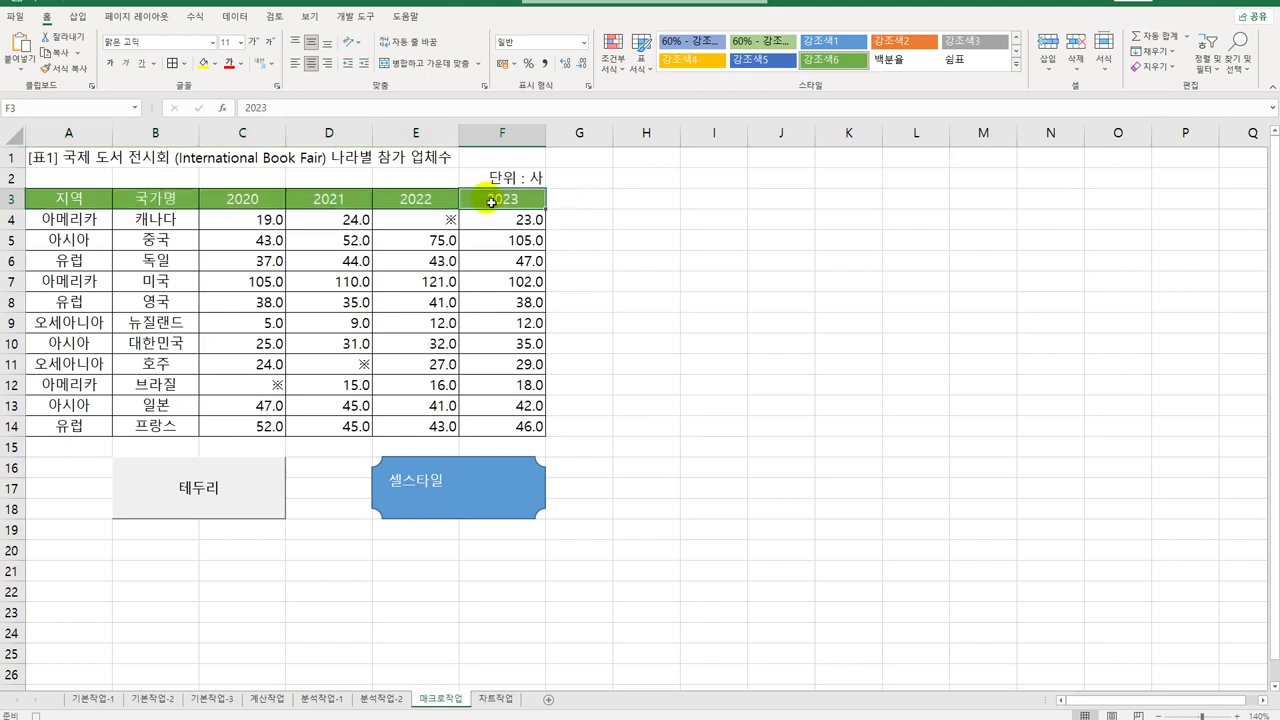
left_click(355, 16)
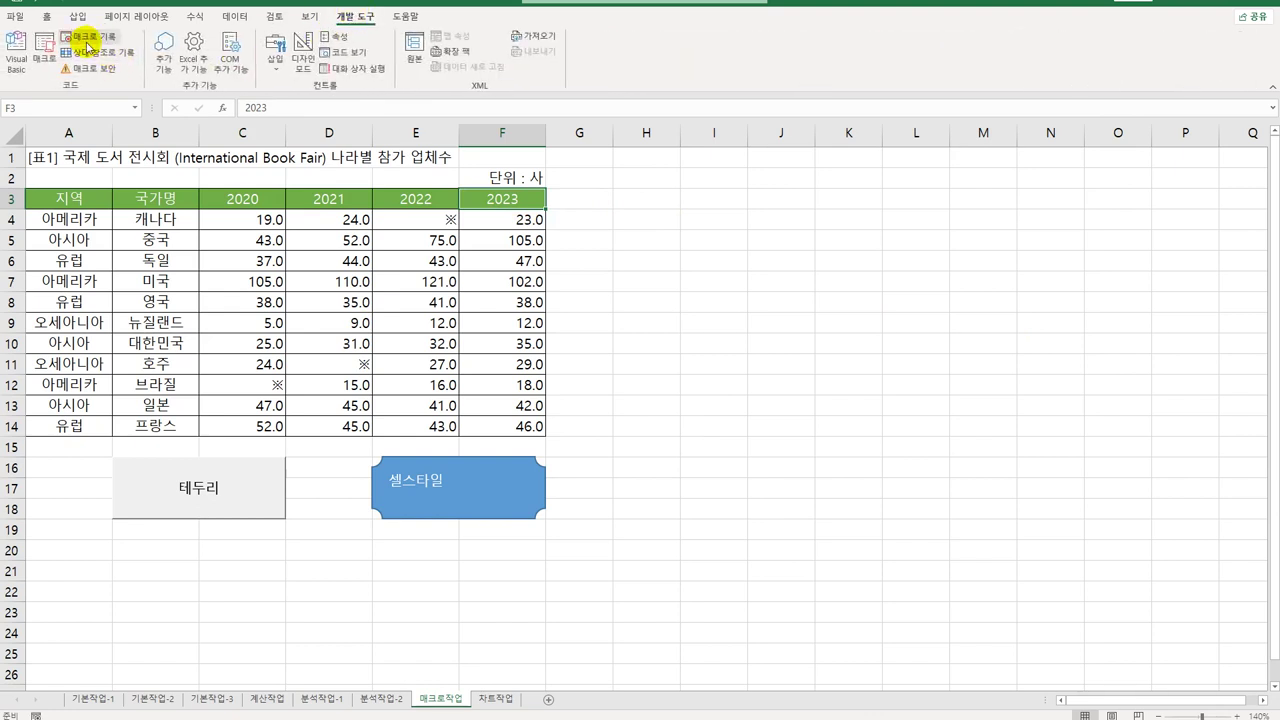
left_click(800, 468)
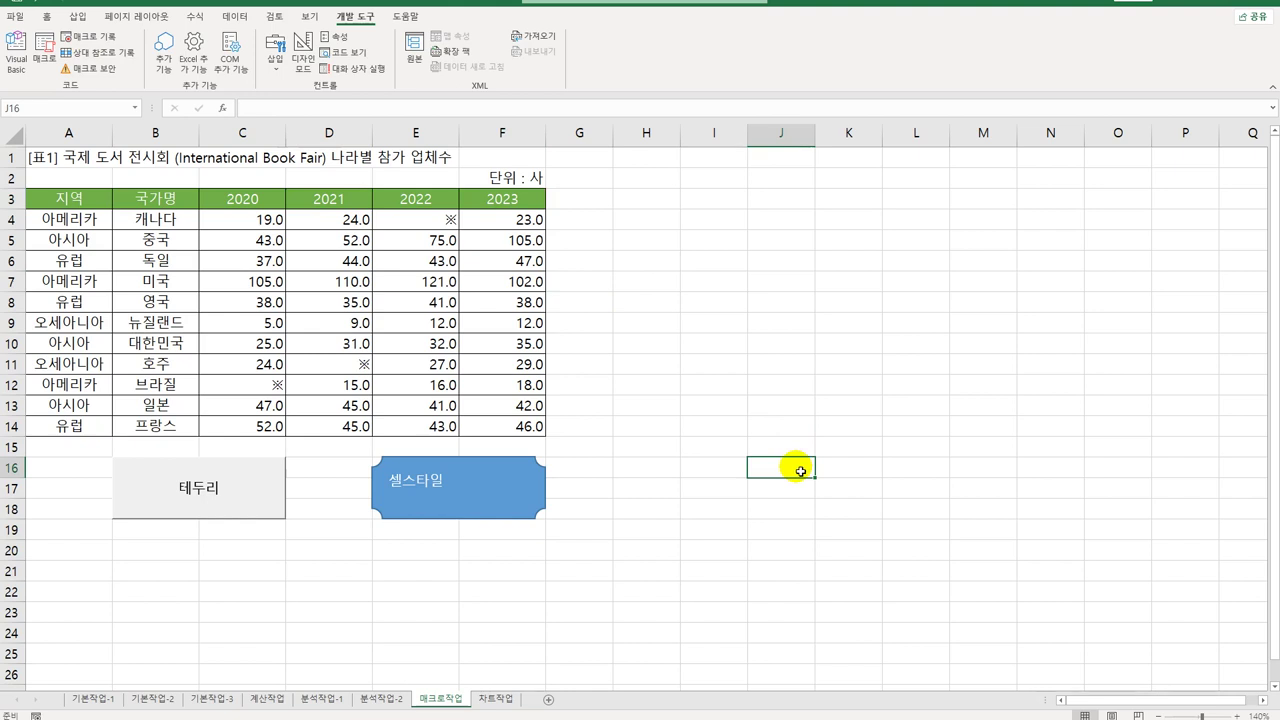
Step: Open the 차트작업 sheet and delete the 총점 series from its column chart
left_click(495, 698)
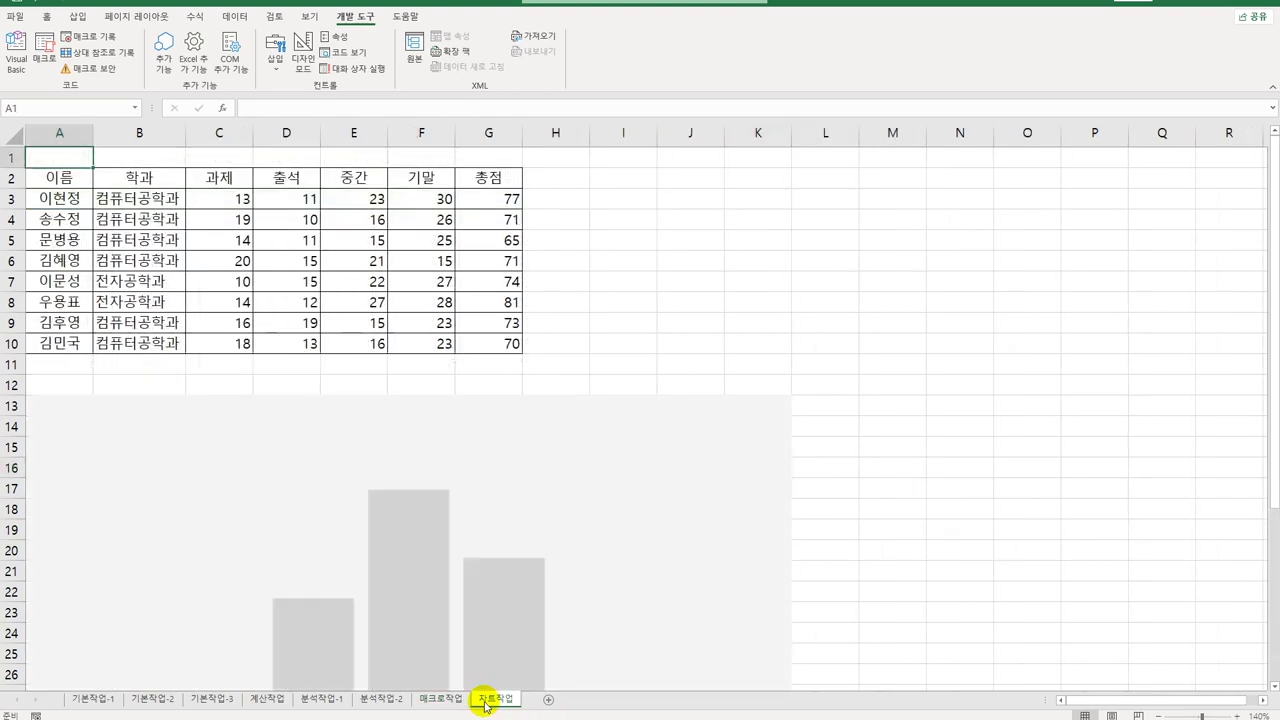
scroll(903, 551, "down", 3)
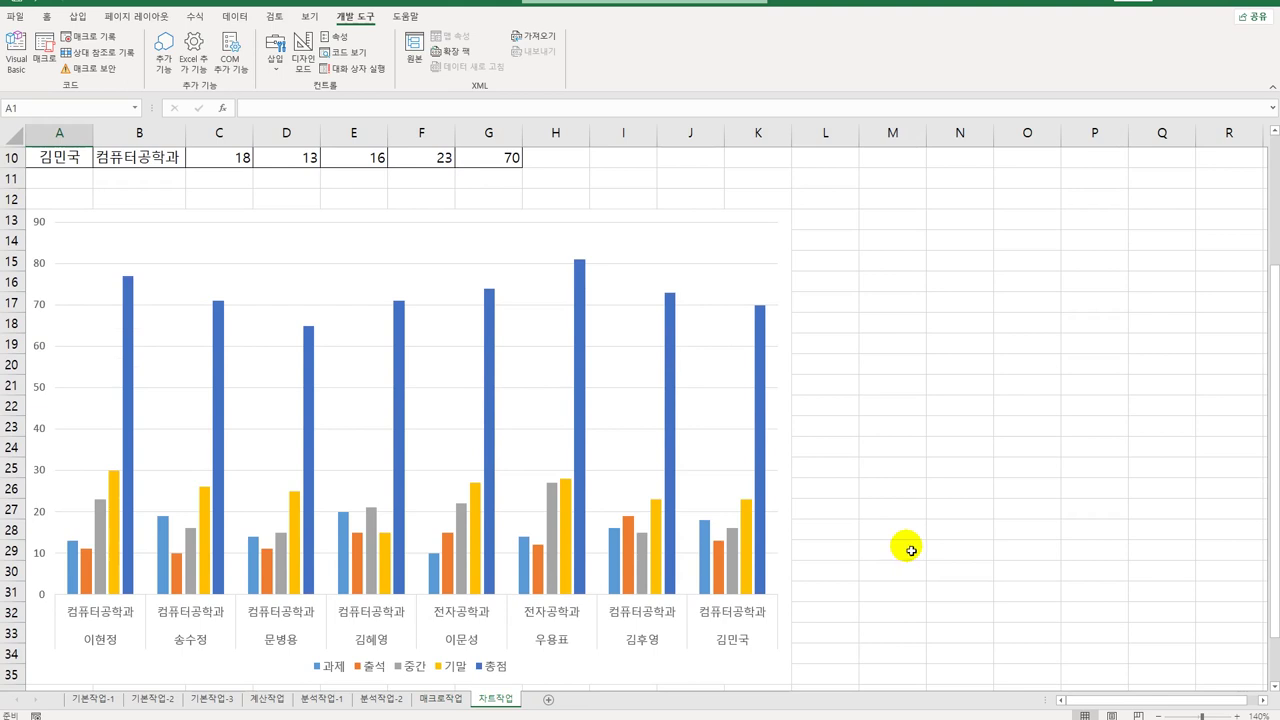
scroll(911, 551, "down", 3)
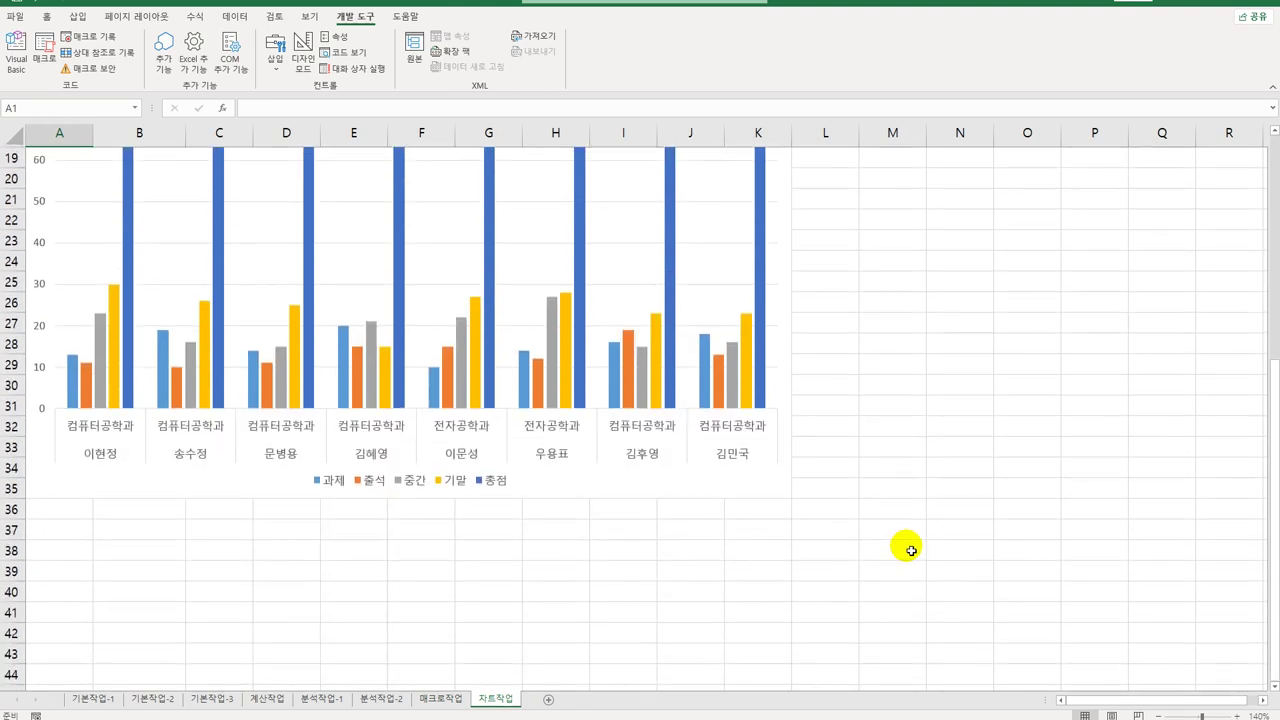
scroll(480, 343, "up", 3)
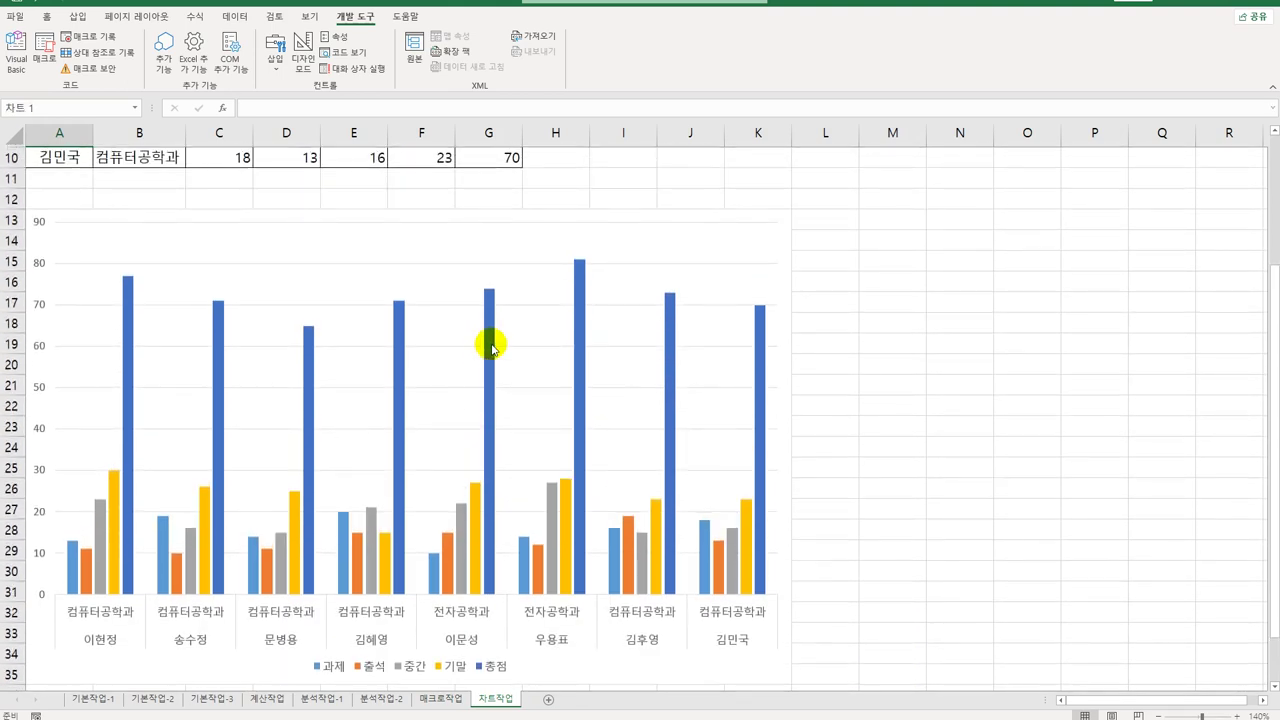
left_click(490, 345)
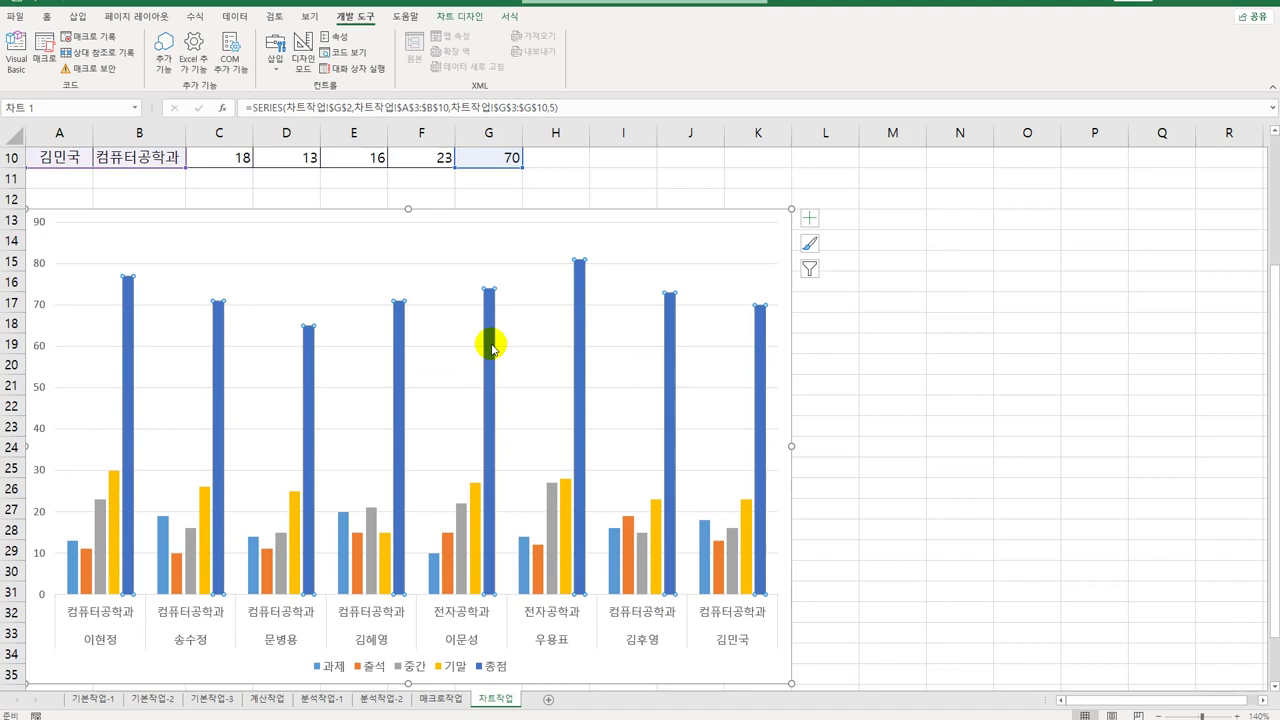
key("Delete")
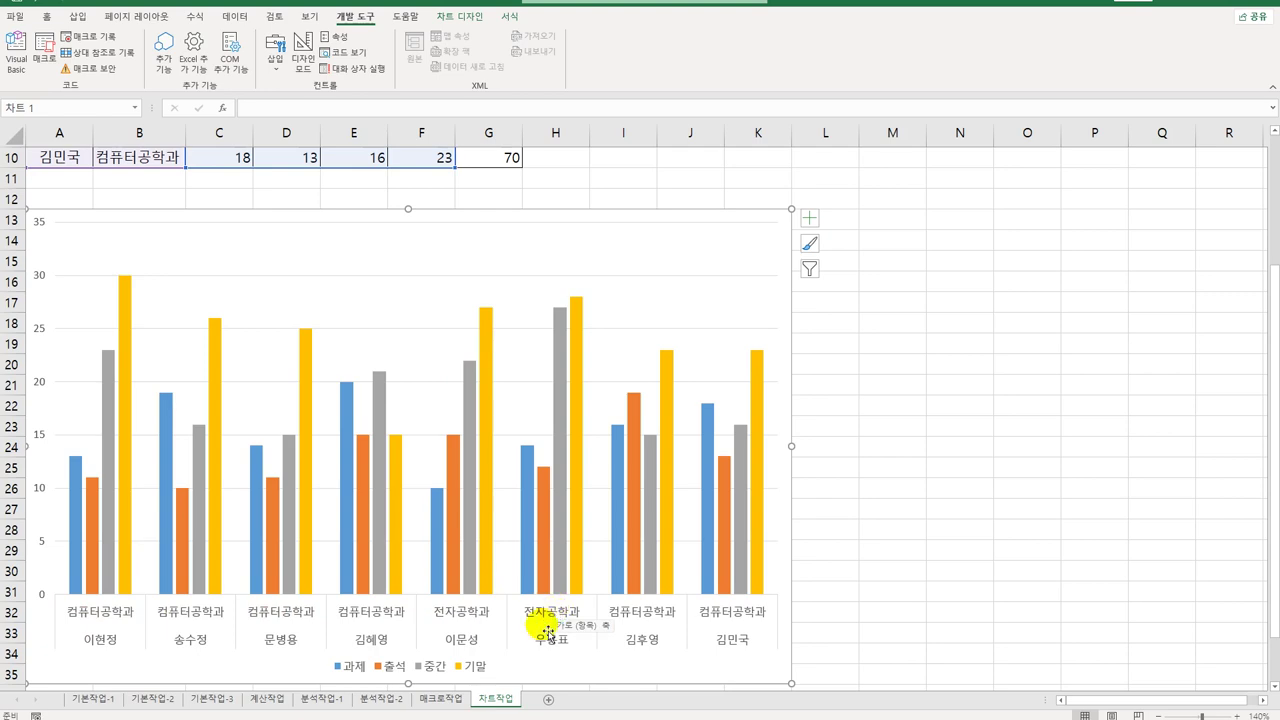
Step: Redefine the chart's data range as A2:A6, C2:F6, A9:A10 and C9:F10, covering only the 컴퓨터공학과 rows without the 학과 column
right_click(581, 246)
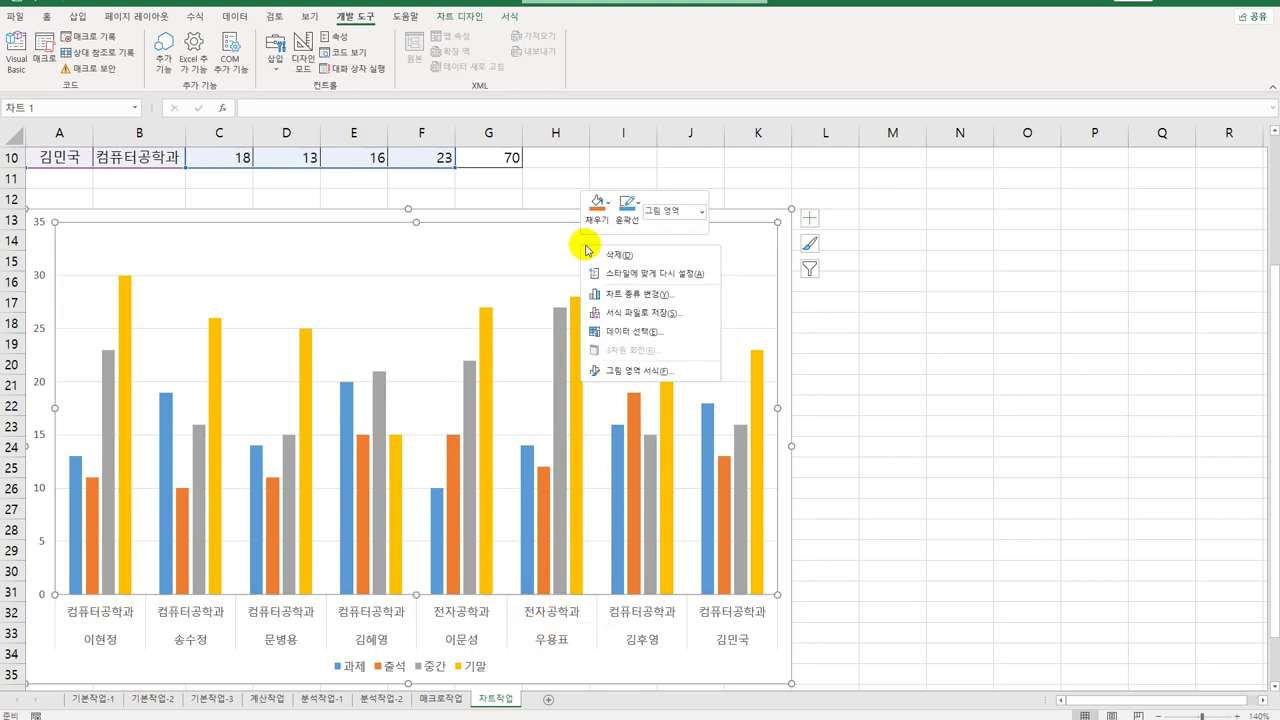
left_click(633, 332)
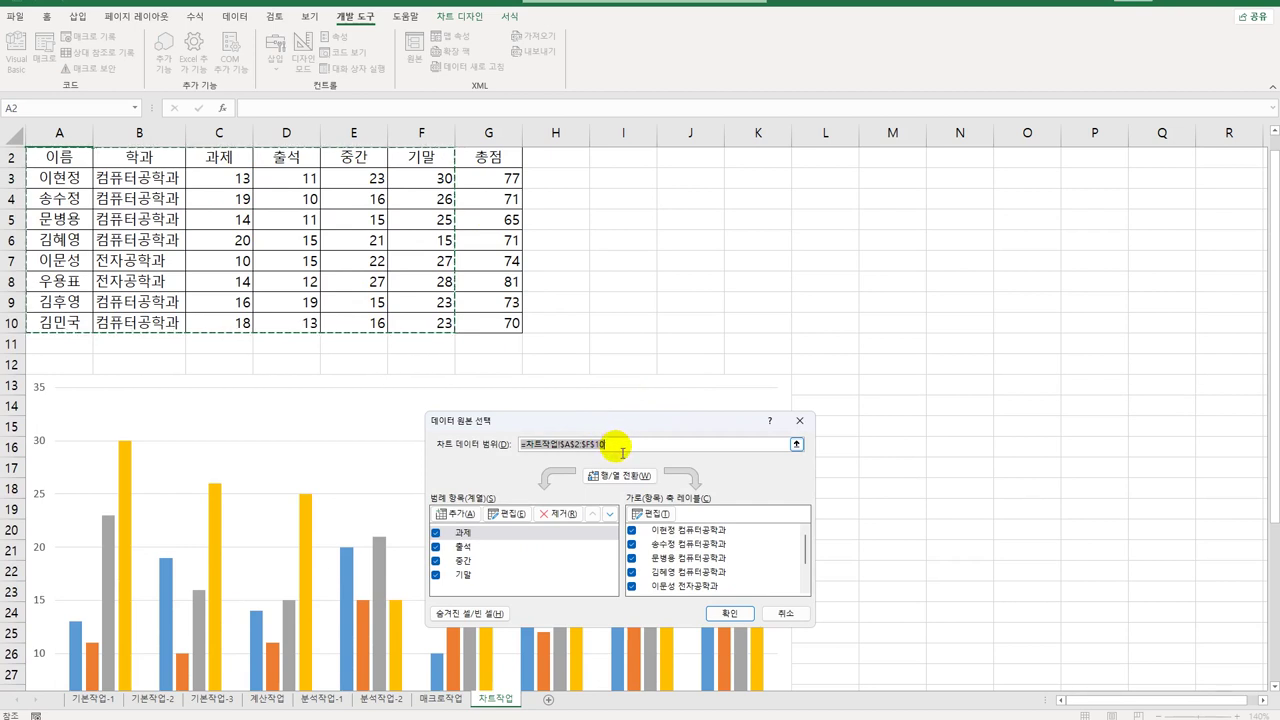
key("BackSpace")
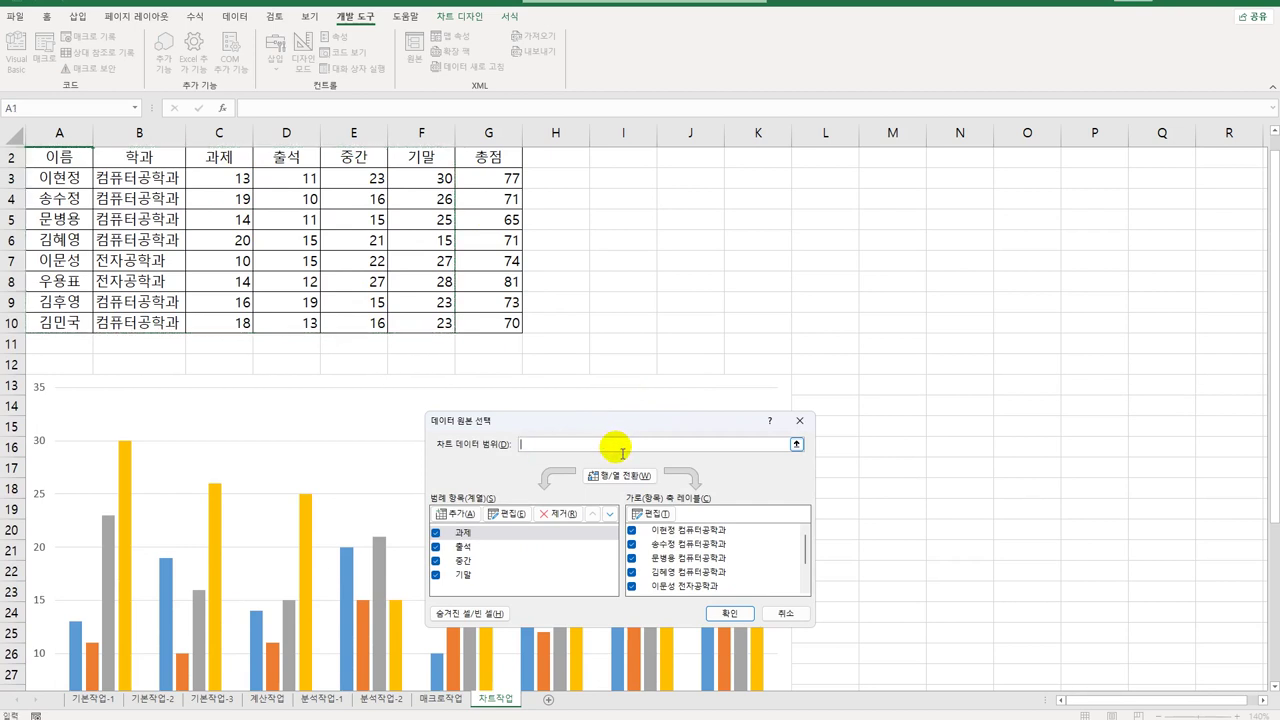
left_click(85, 163)
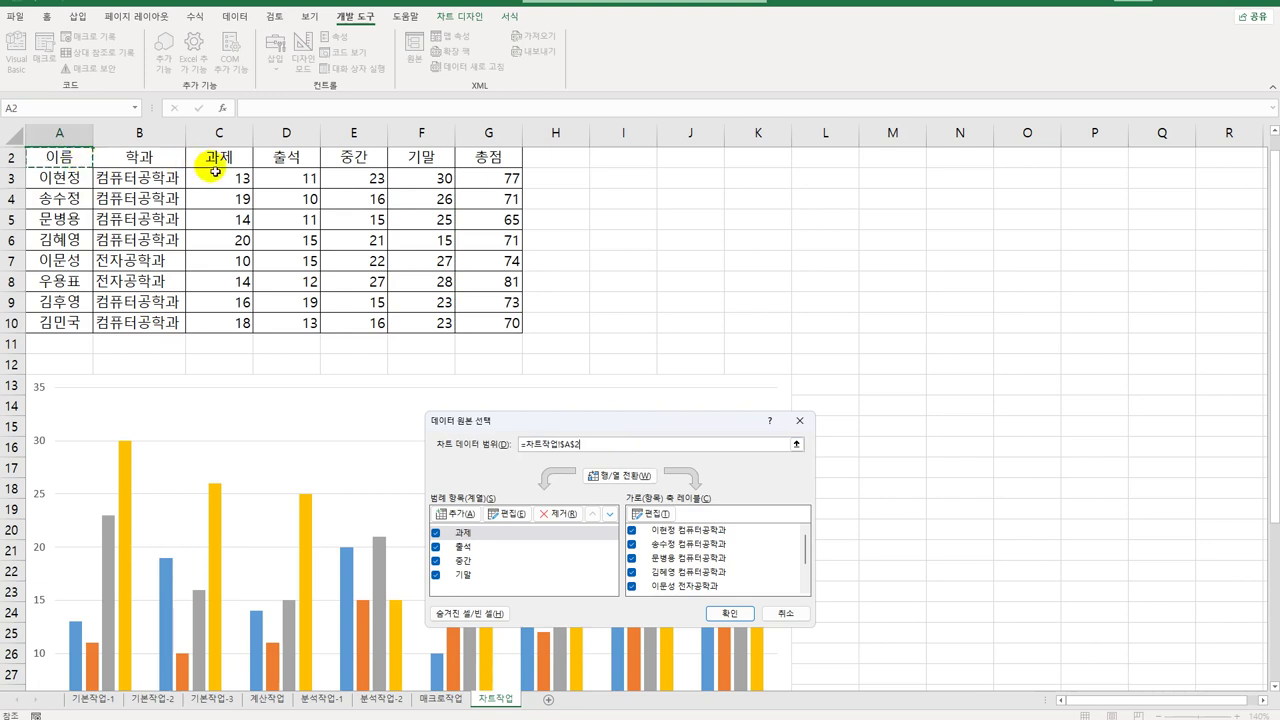
left_click_drag(218, 162, 420, 166)
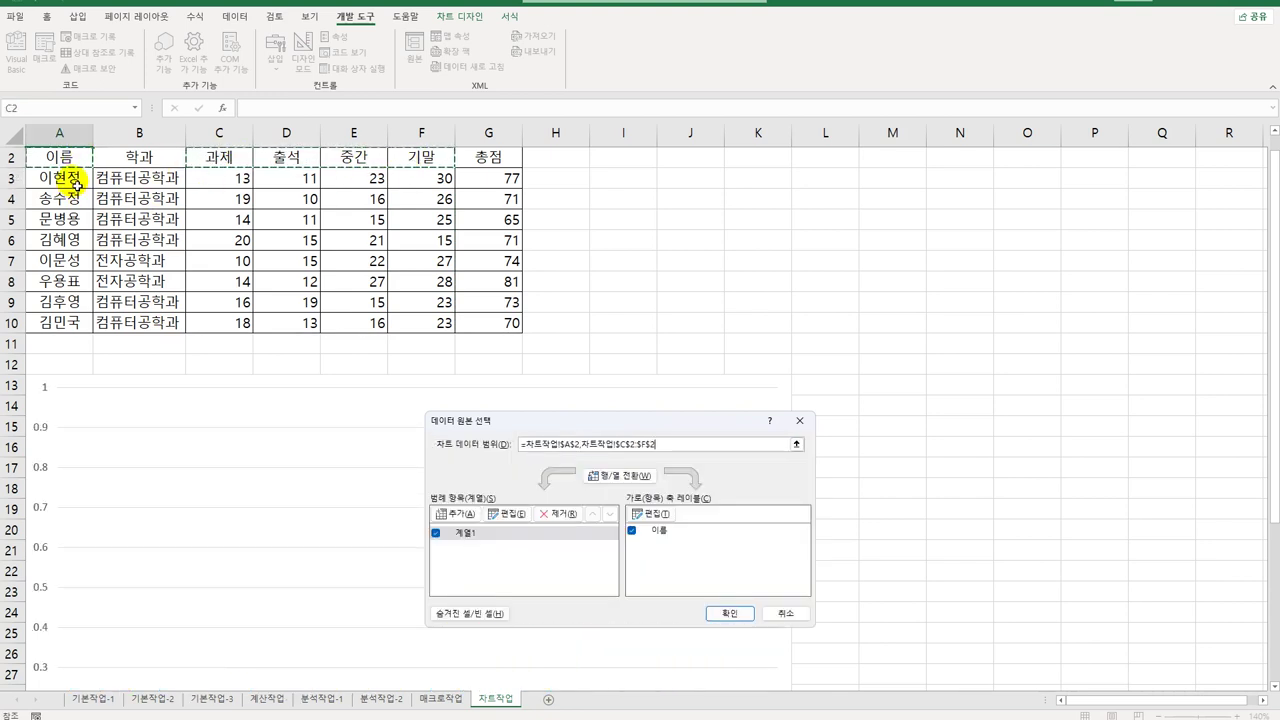
left_click_drag(77, 182, 73, 240)
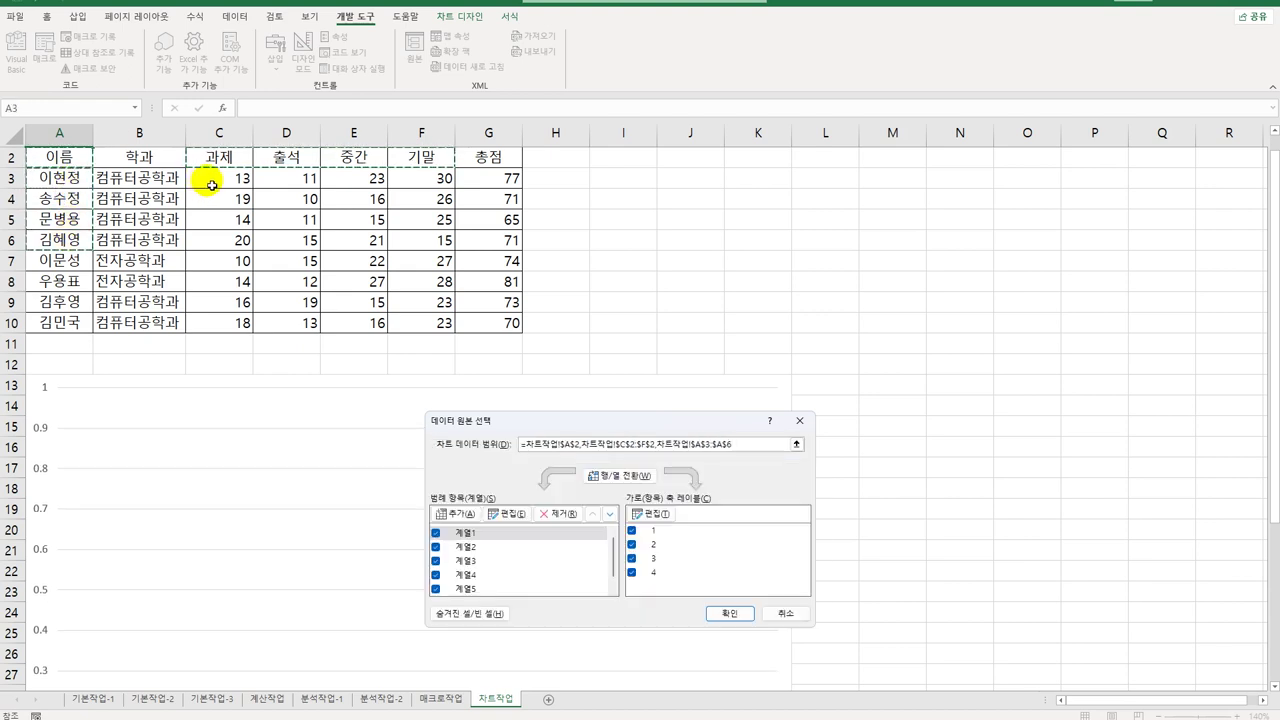
left_click_drag(212, 185, 410, 252)
left_click_drag(77, 300, 81, 321)
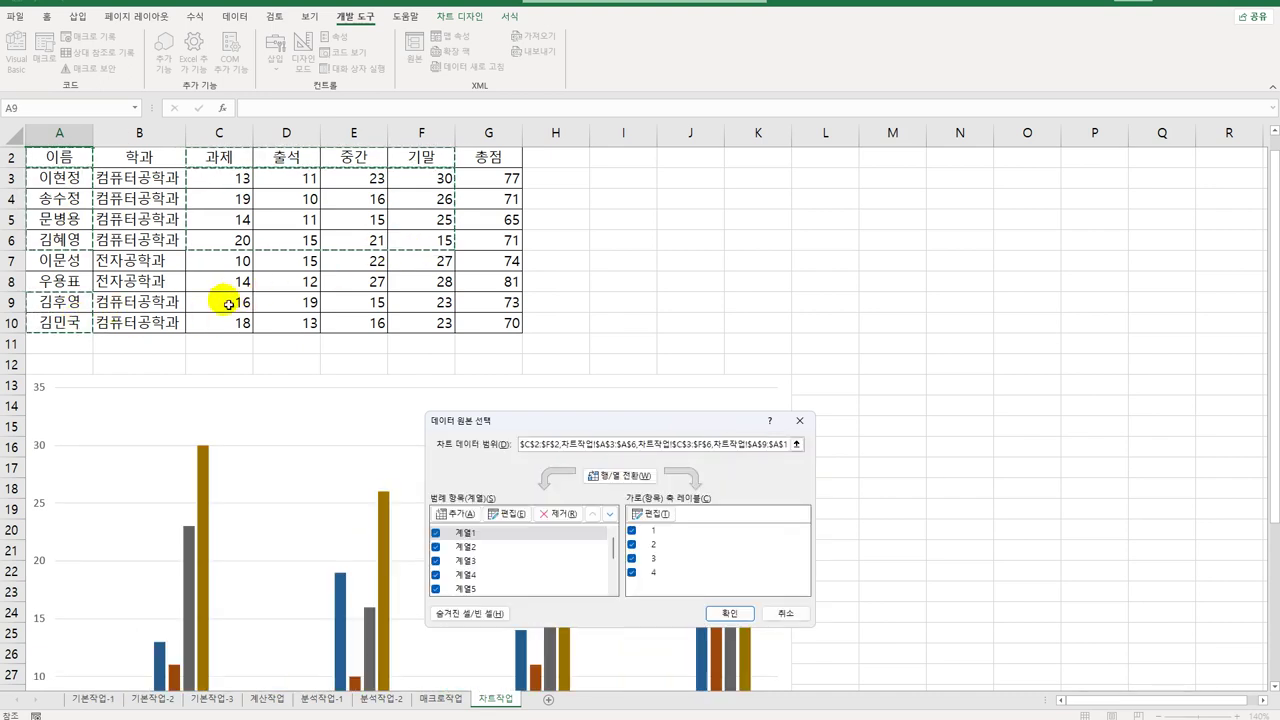
left_click_drag(229, 304, 403, 324)
left_click_drag(403, 324, 403, 324)
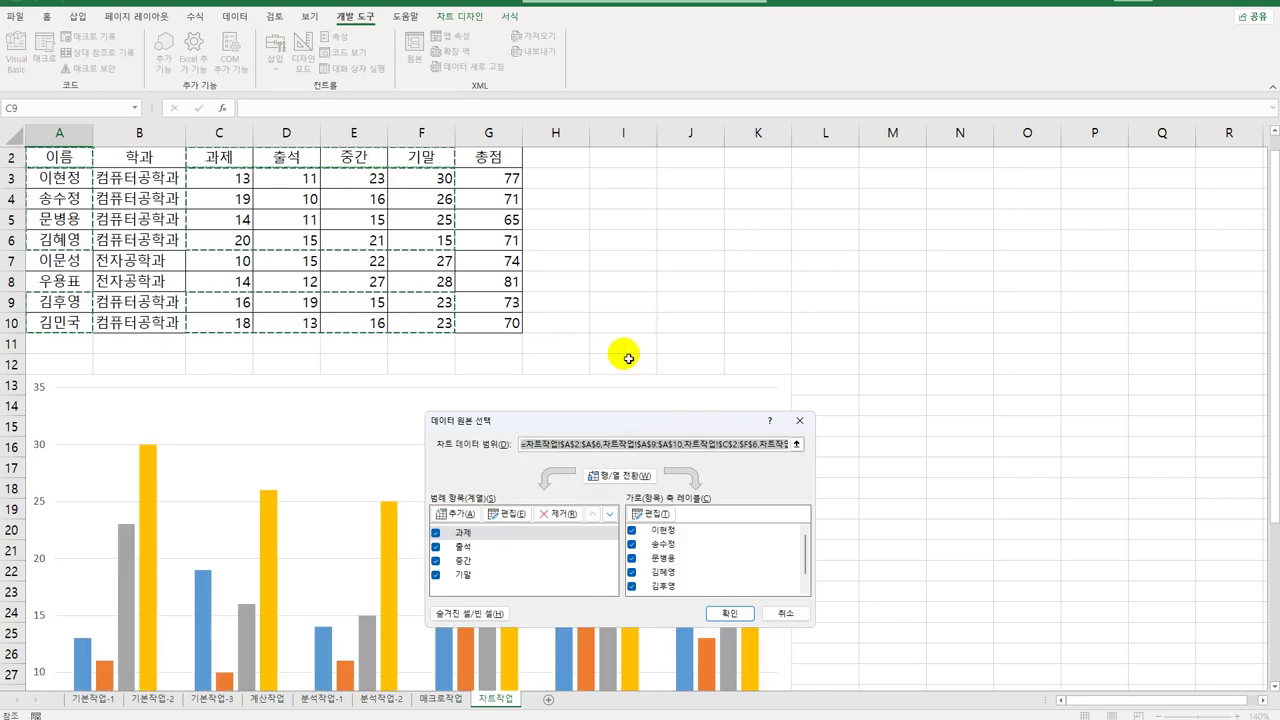
left_click_drag(660, 395, 760, 179)
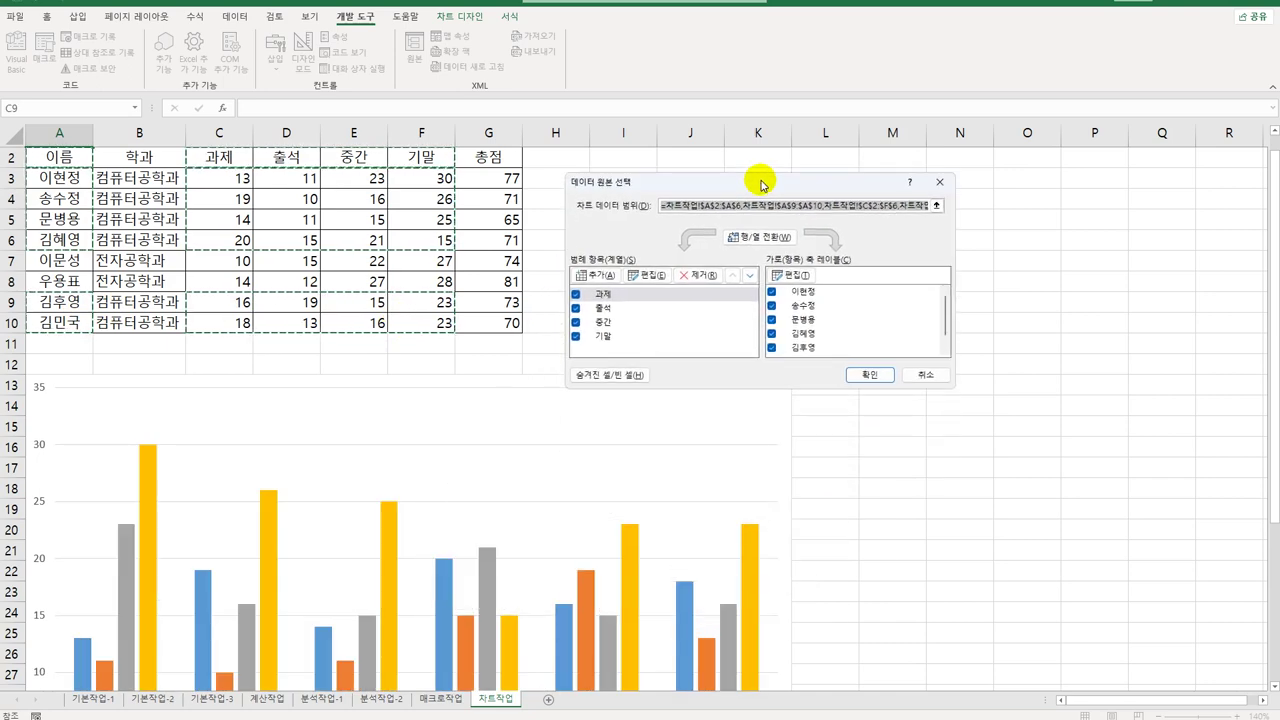
left_click(866, 369)
Step: Change the chart type to 누적 세로 막대형 (stacked column)
scroll(716, 395, "down", 3)
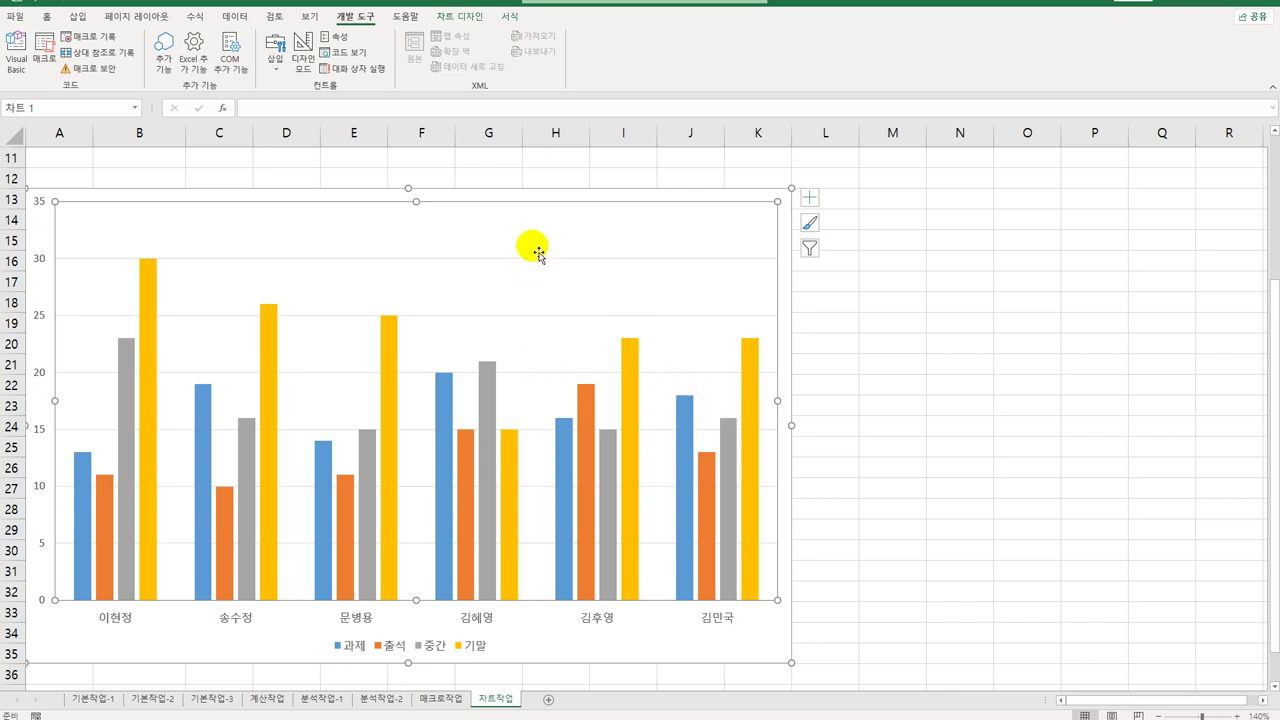
right_click(518, 290)
left_click(592, 338)
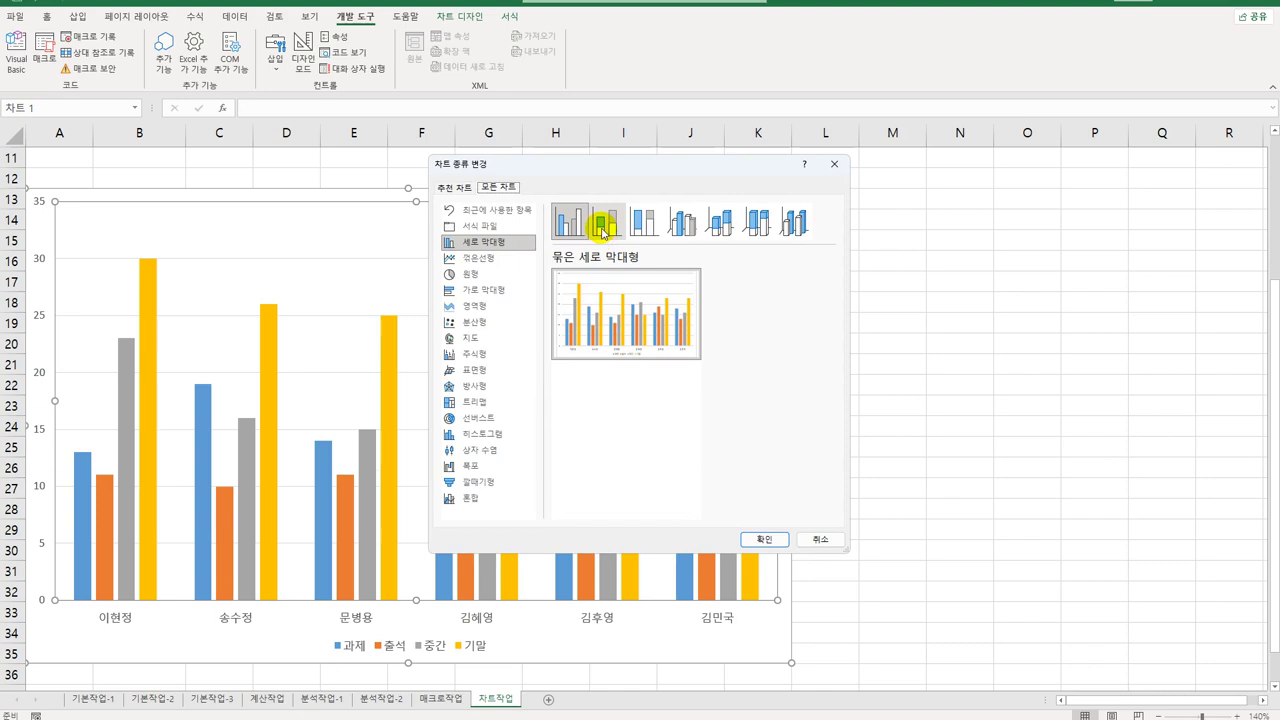
left_click(603, 228)
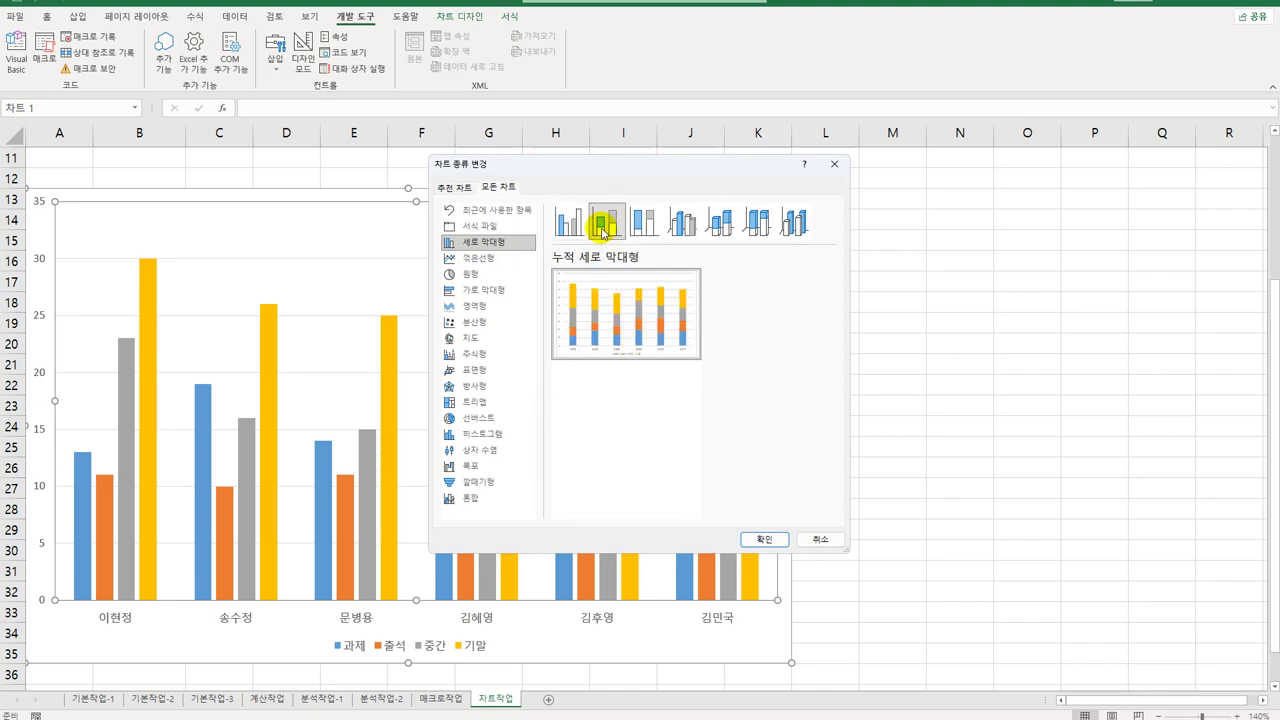
left_click(762, 539)
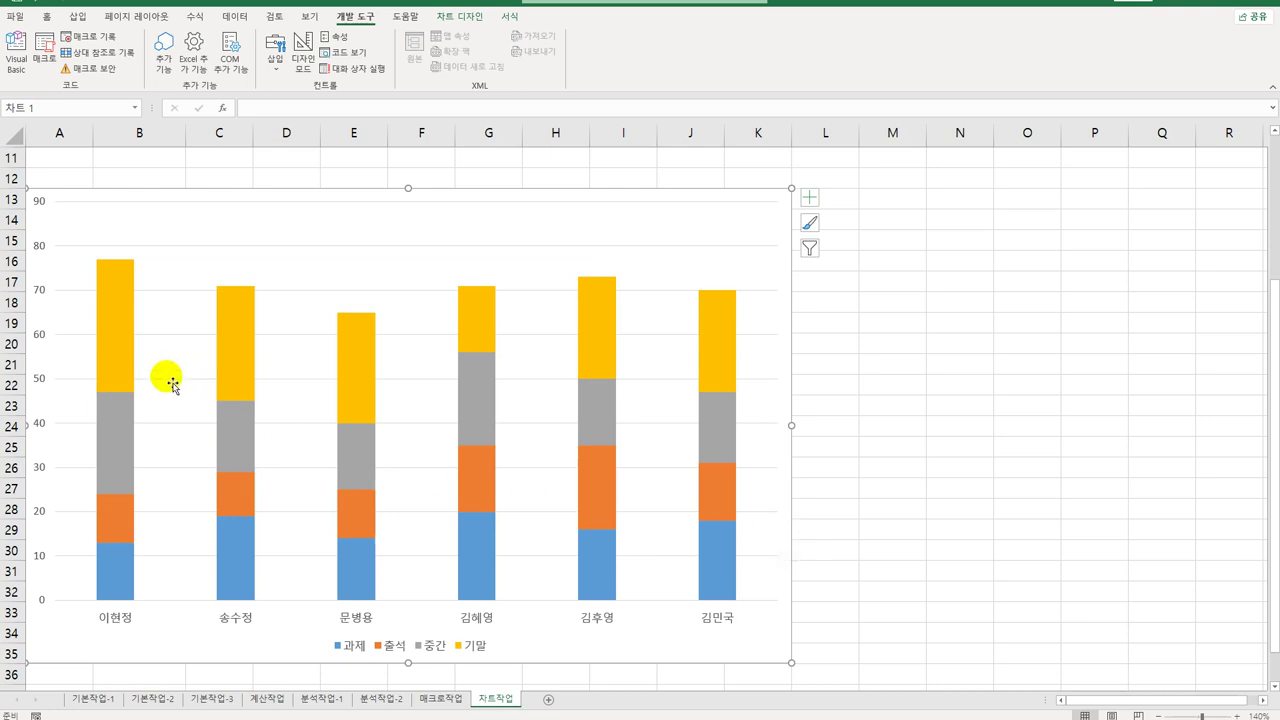
Step: Set the vertical axis maximum to 80 and its major unit to 10
right_click(35, 292)
left_click(105, 456)
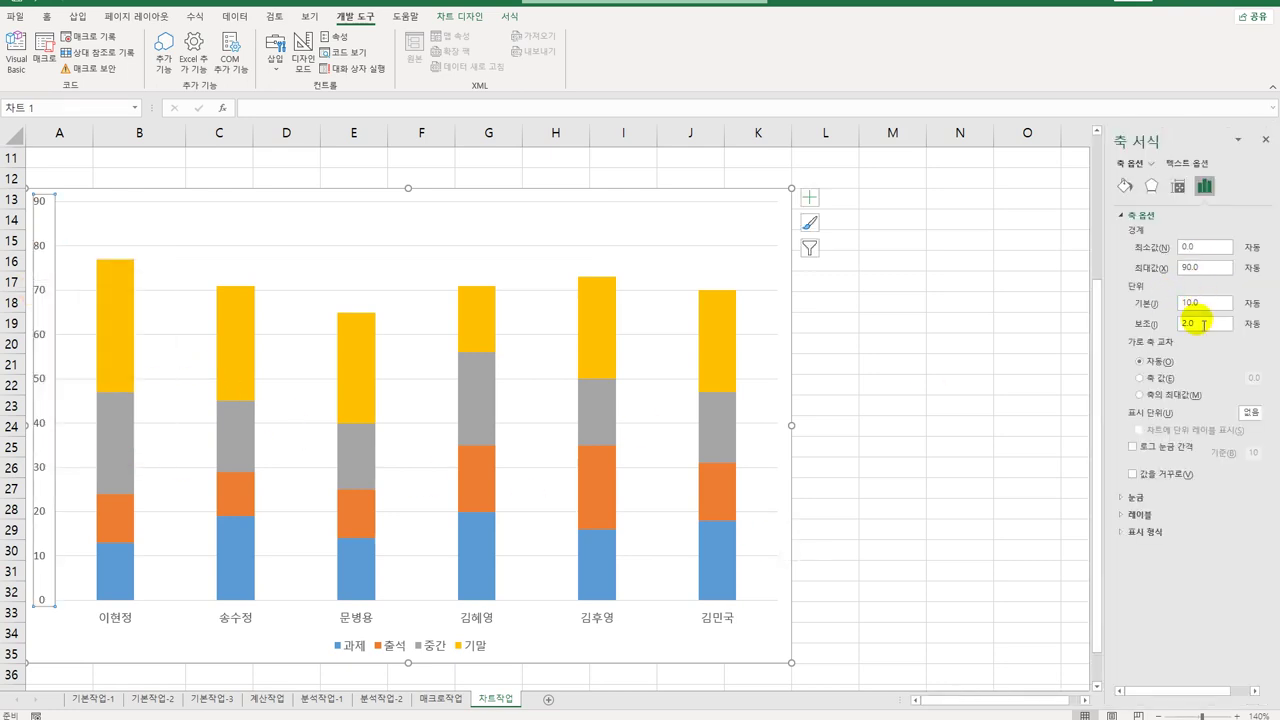
left_click_drag(1200, 268, 1128, 262)
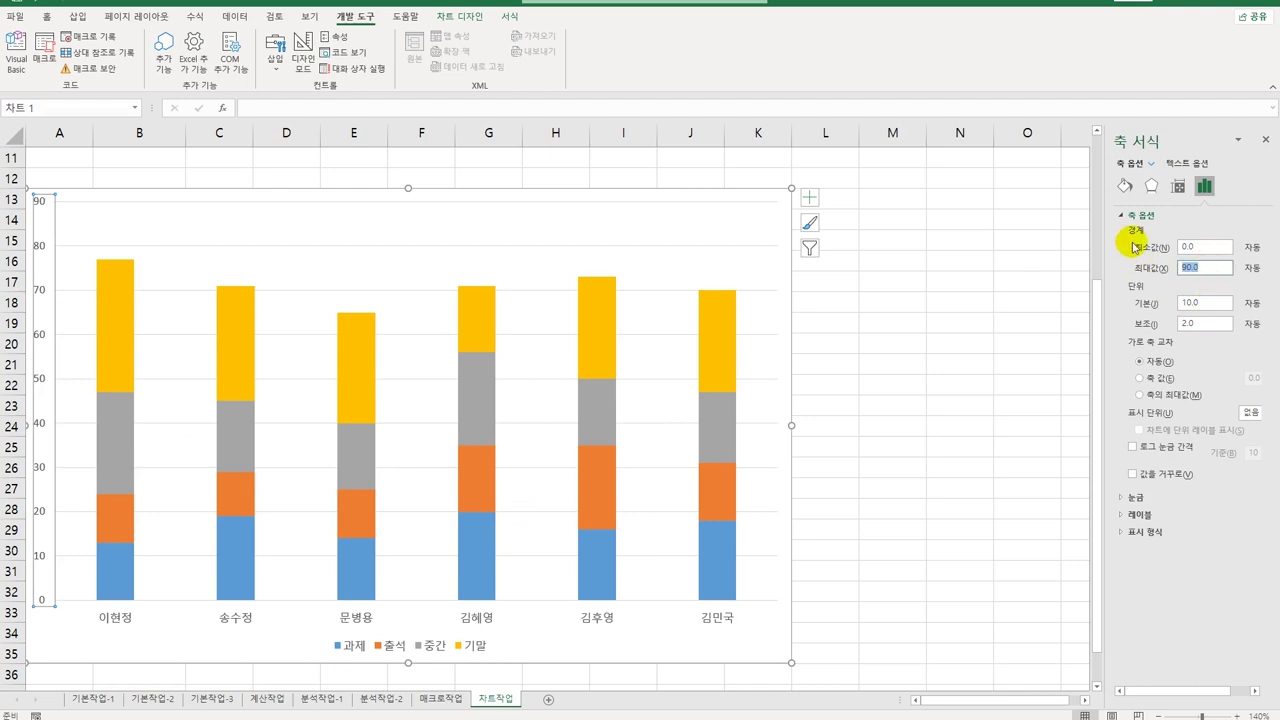
type("8")
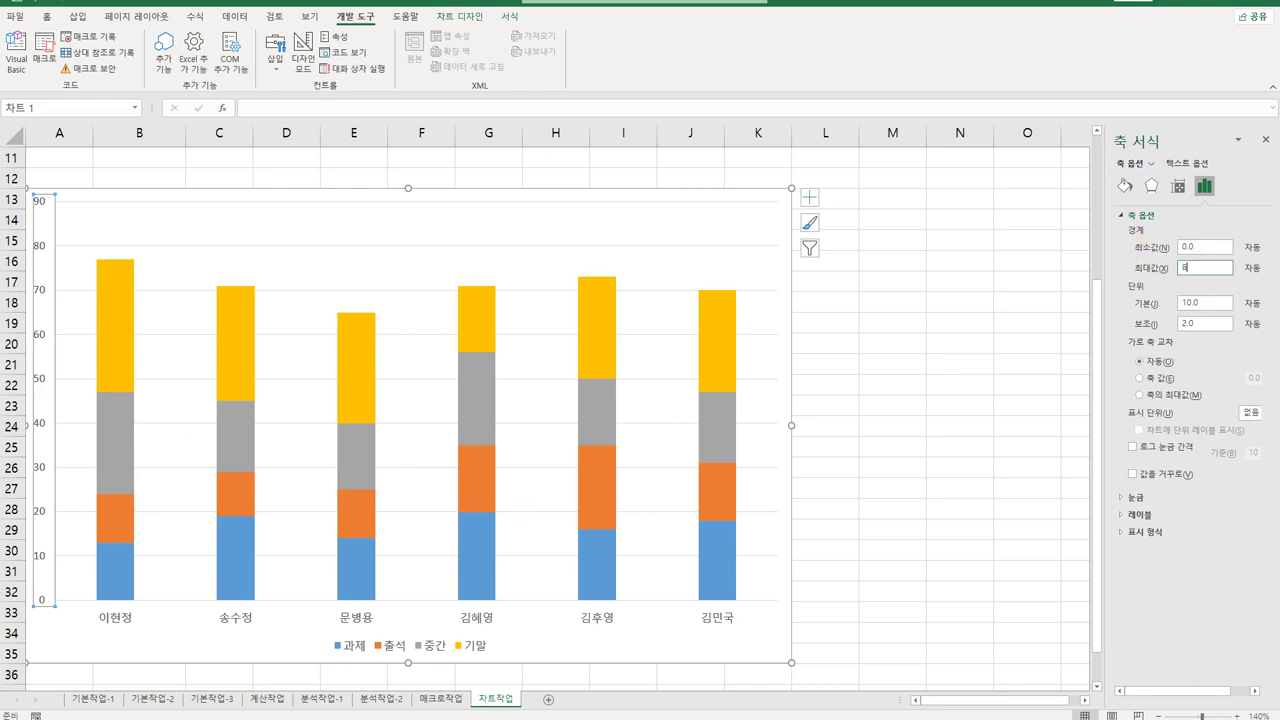
left_click(1210, 303)
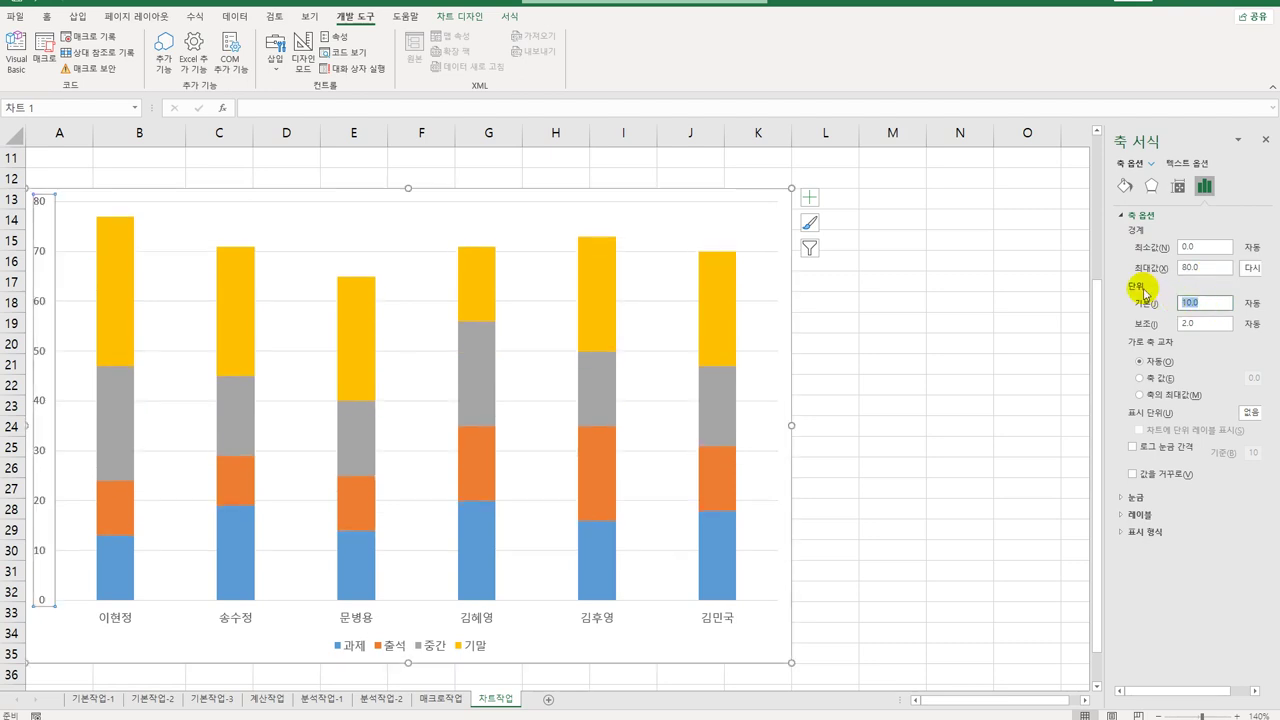
type("10")
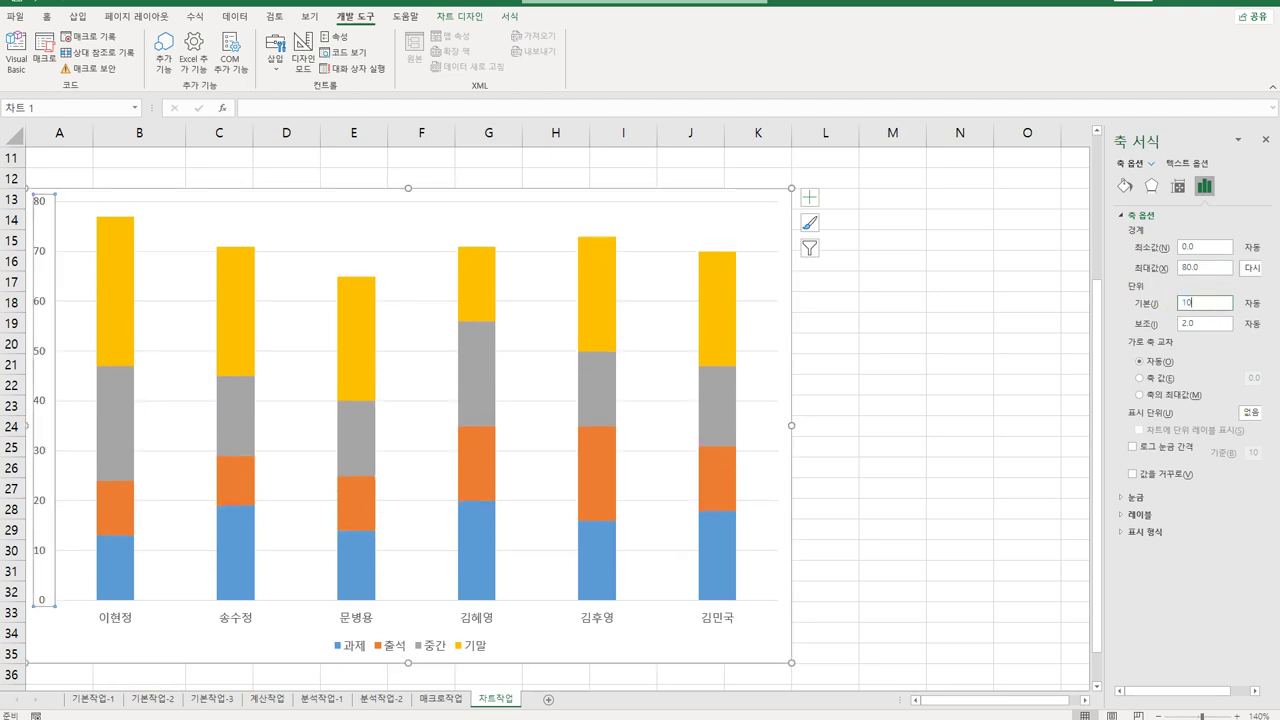
Step: Add a chart title above the plot with the text 1학기 컴퓨터공학과 성적
left_click(809, 197)
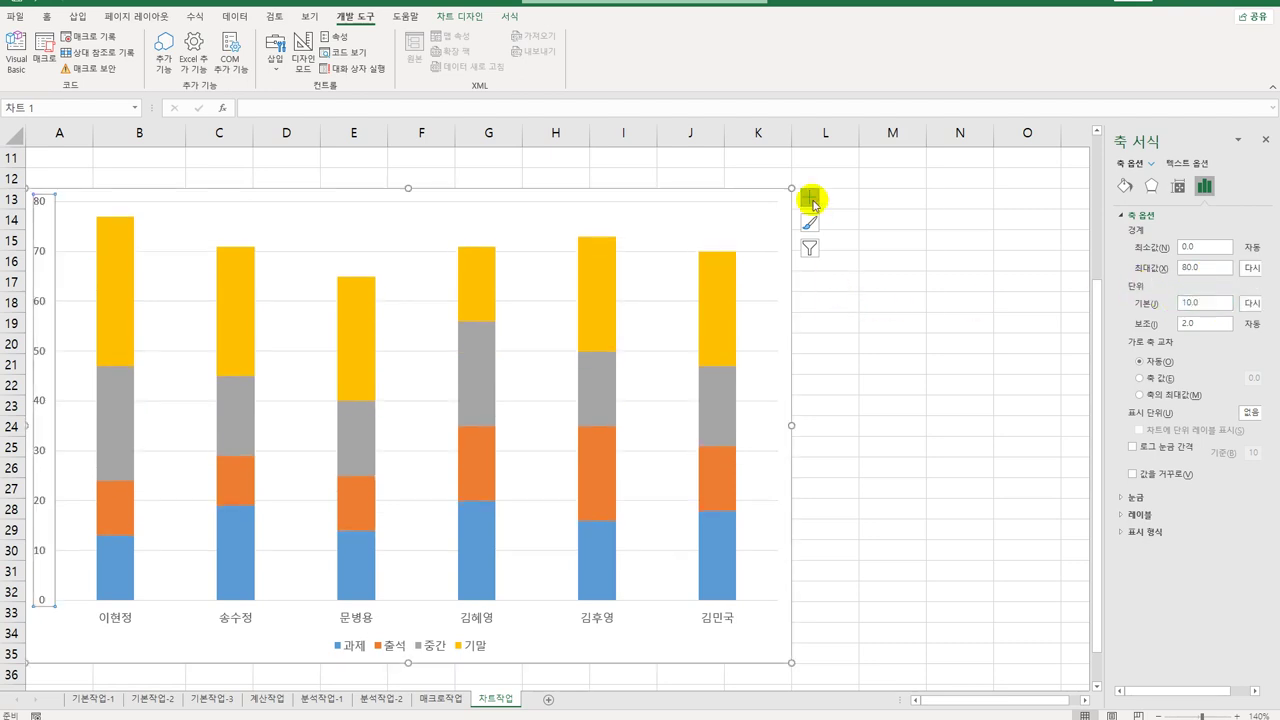
left_click(880, 243)
left_click(357, 209)
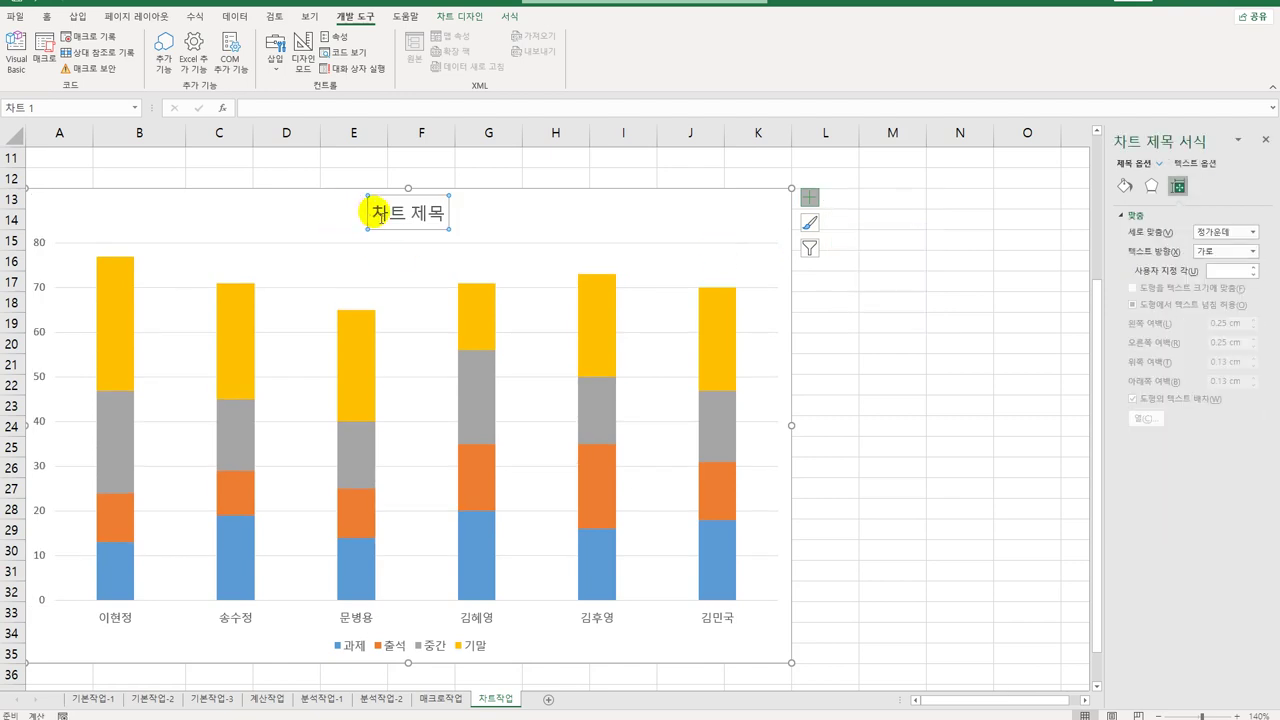
left_click_drag(363, 209, 466, 213)
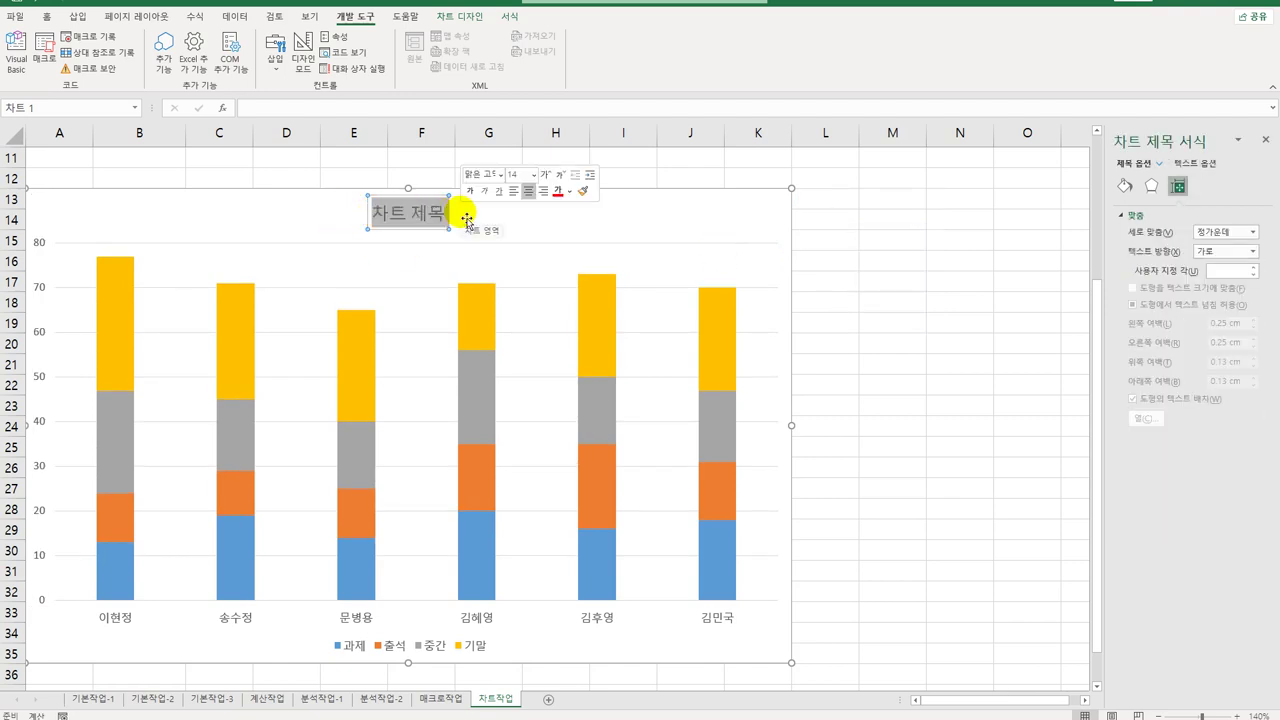
type("1")
type("학ㄱ")
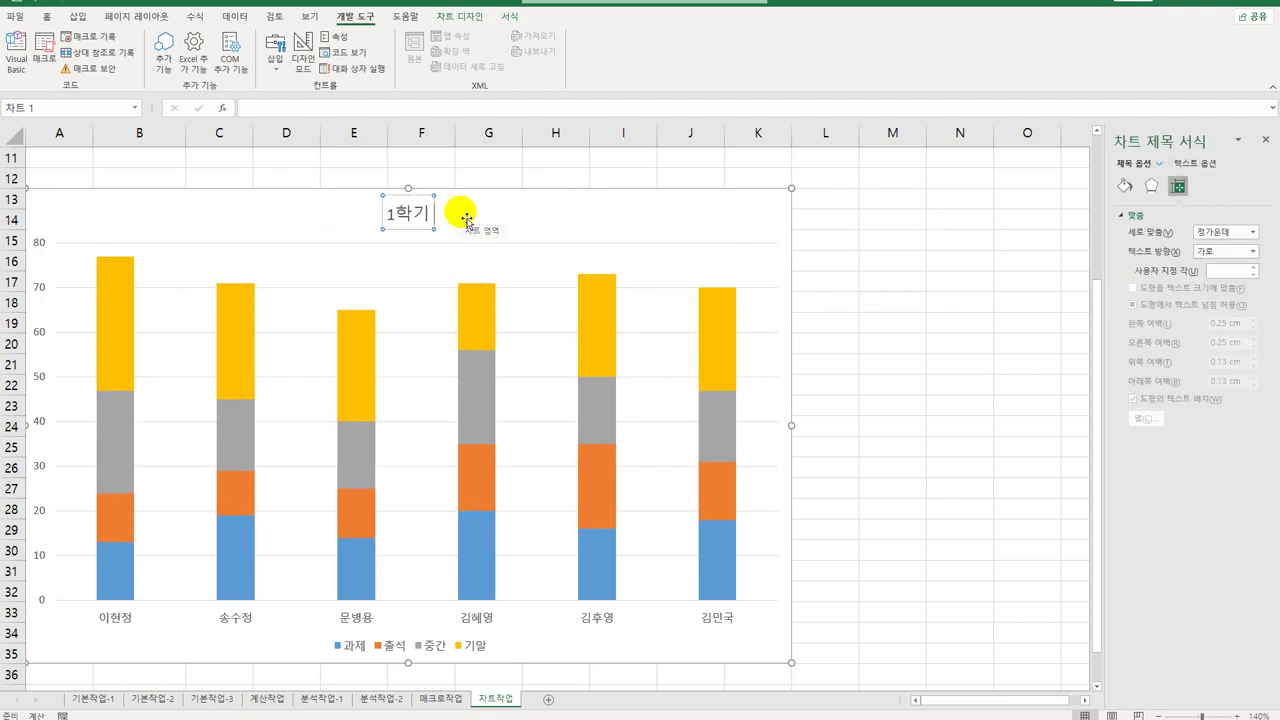
type(" 컴퓨터공학")
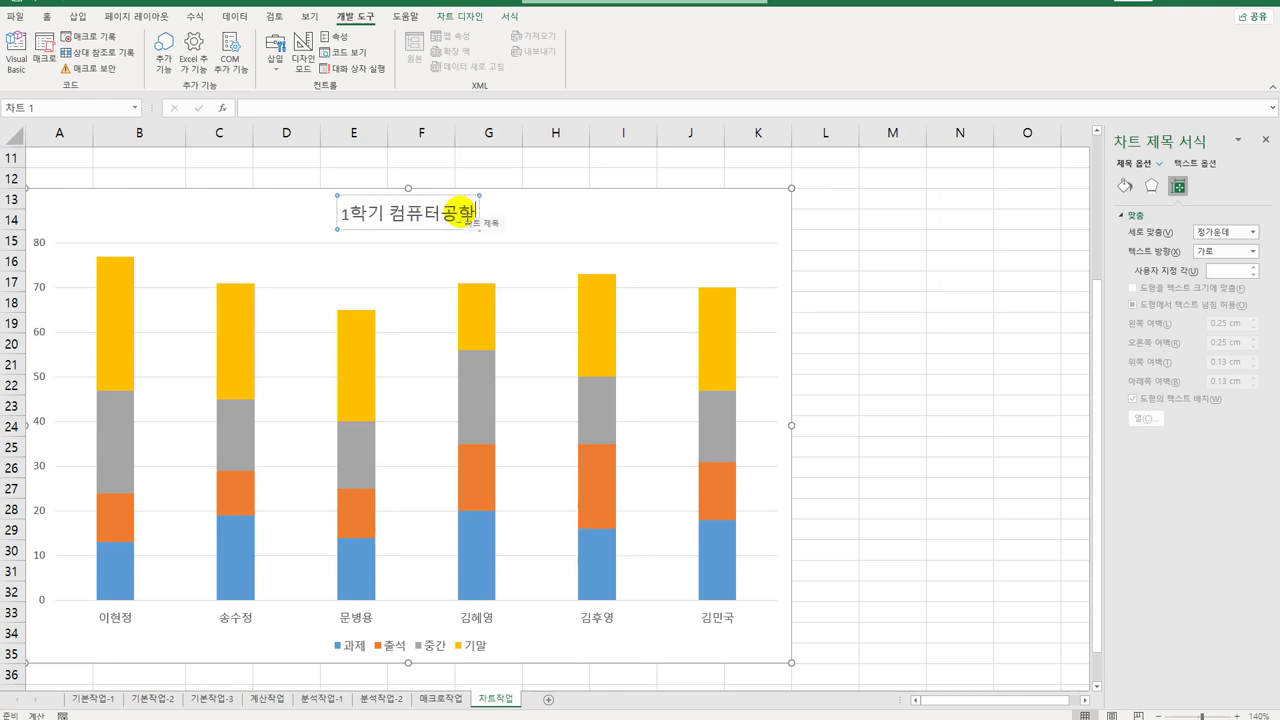
type("과 성적")
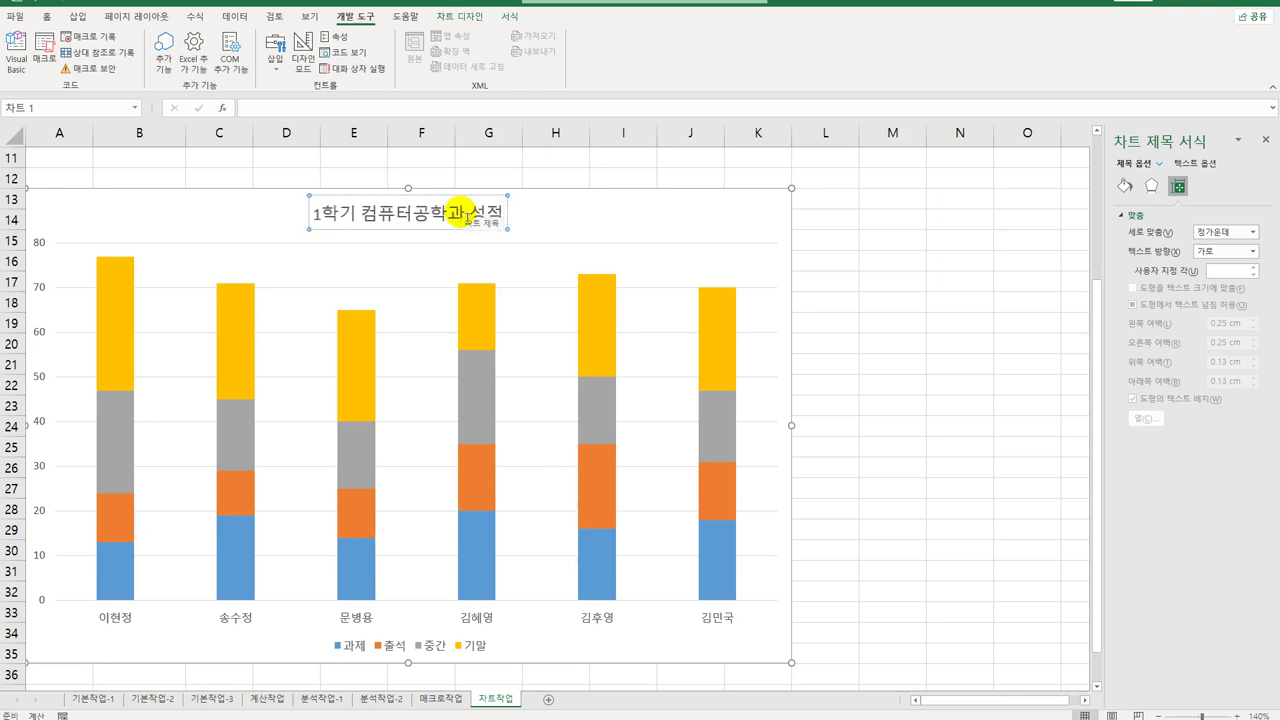
left_click(409, 234)
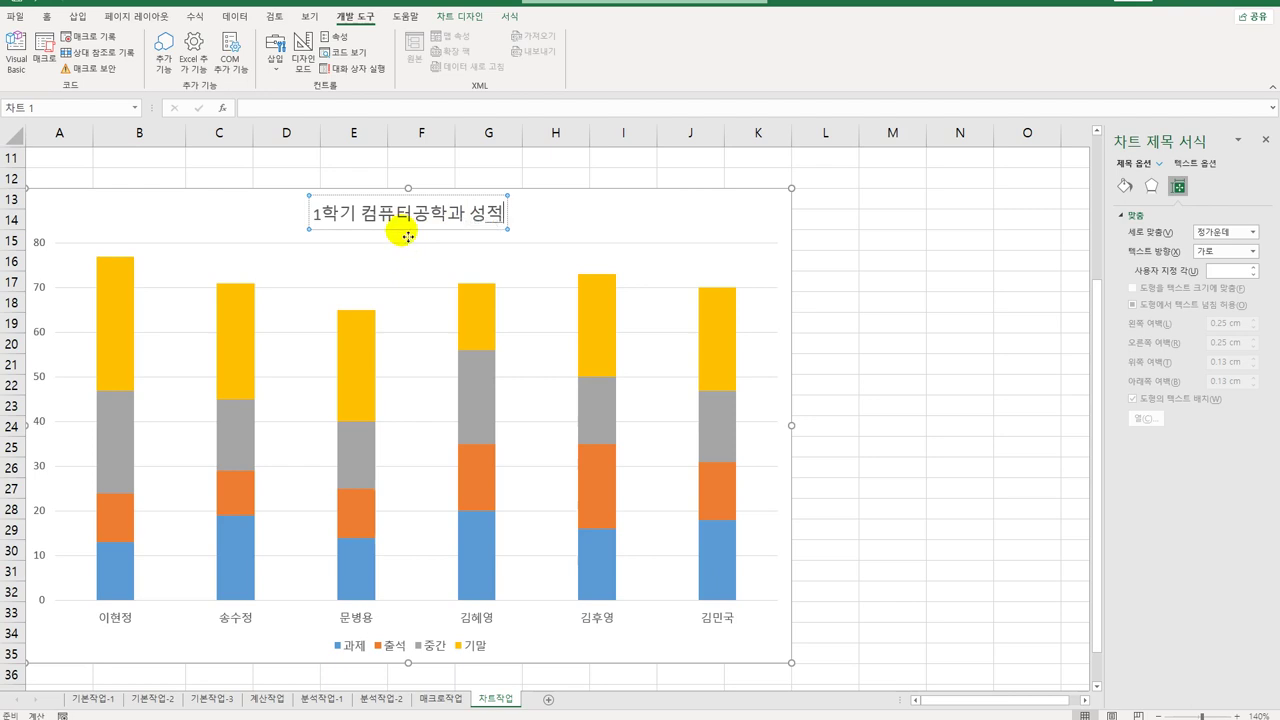
Step: Apply the light blue gradient theme shape style from the fourth row of the style gallery to the chart title
left_click(509, 16)
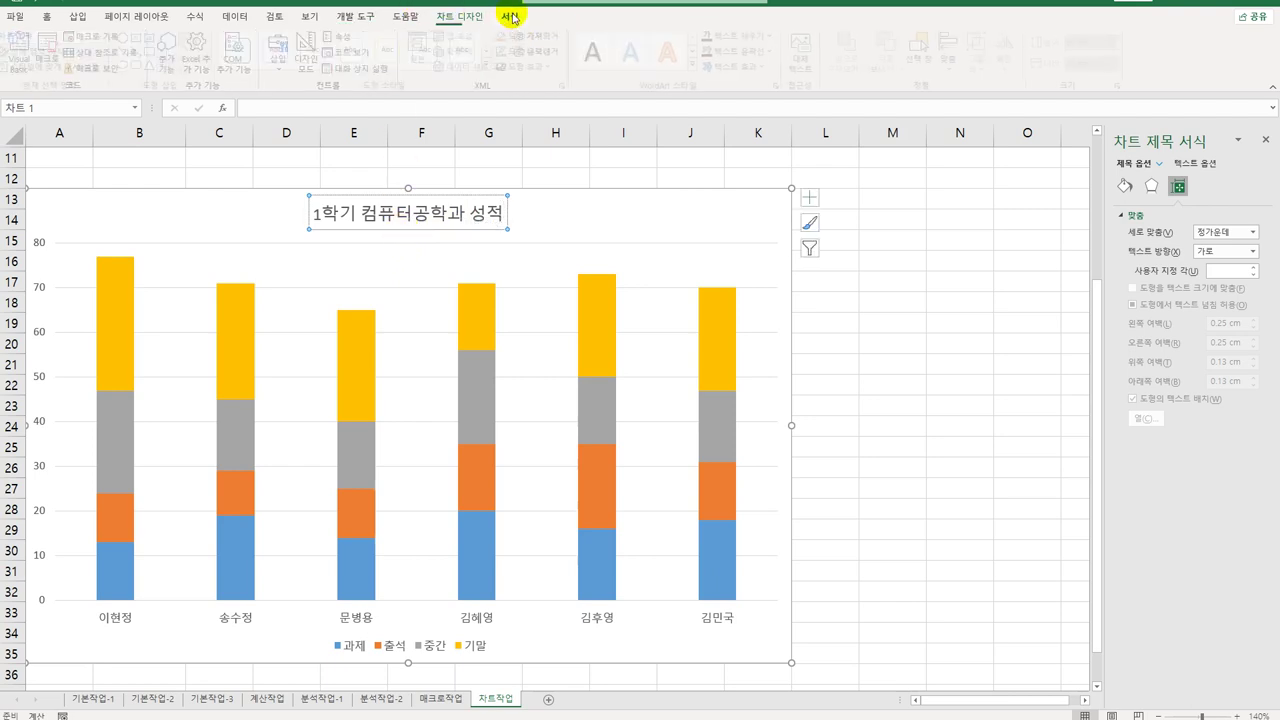
left_click(493, 64)
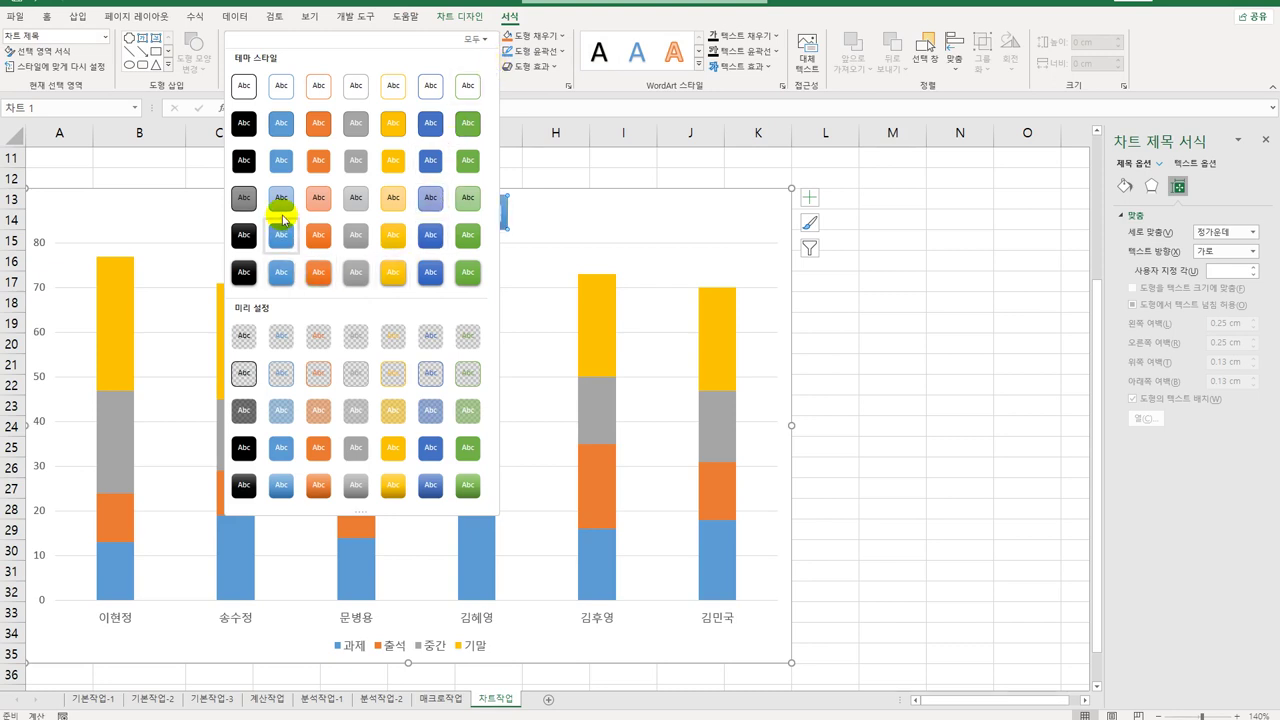
left_click(282, 214)
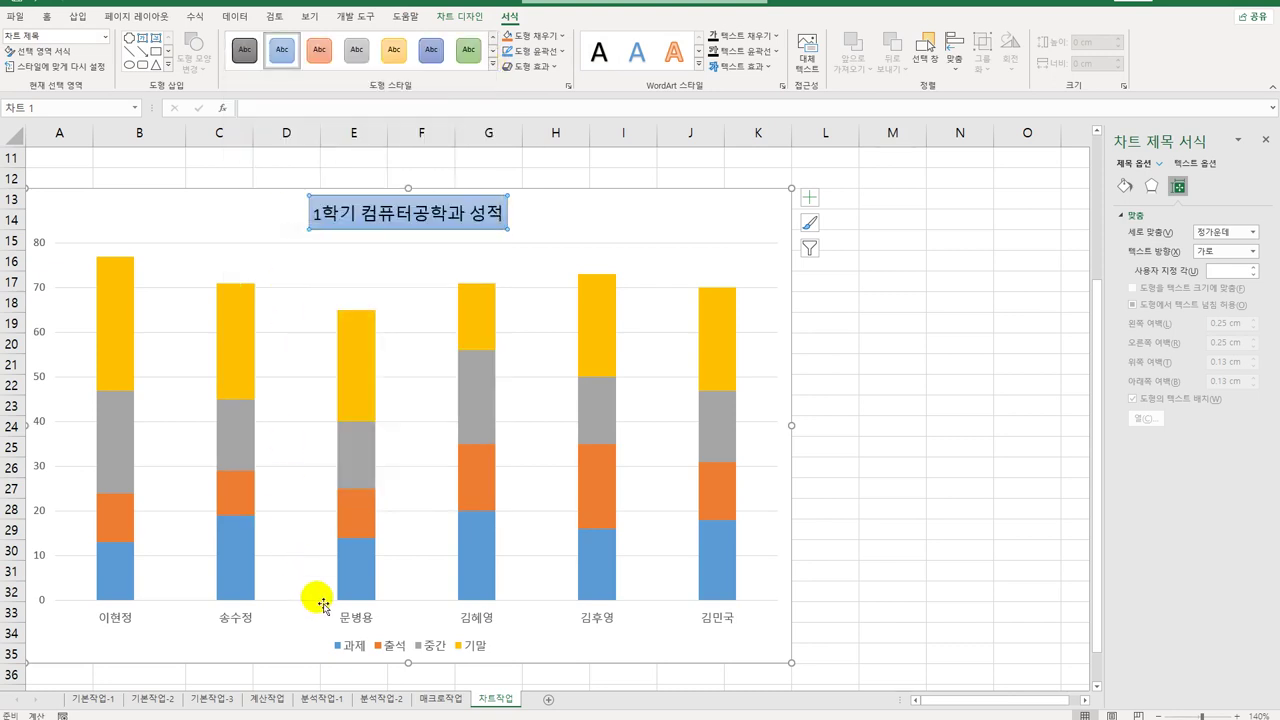
Step: Delete the chart's legend and add a data table with legend keys (범례 표지 포함)
left_click(386, 644)
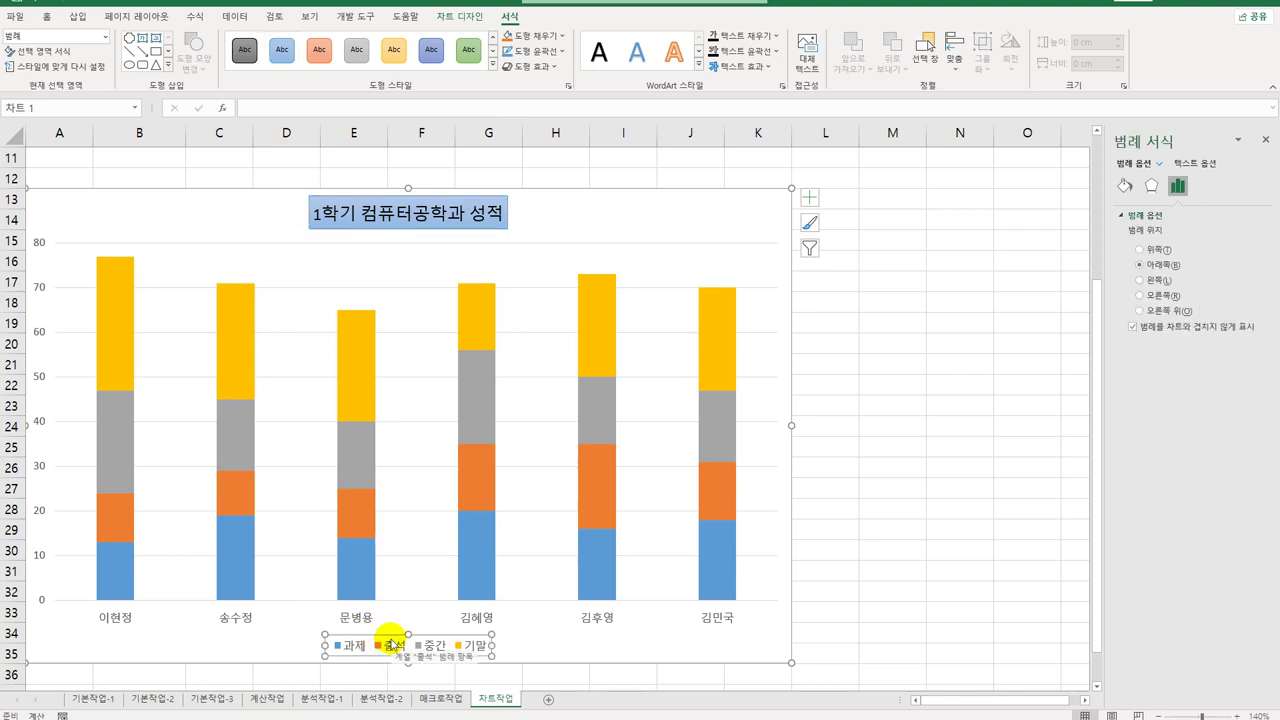
key("Delete")
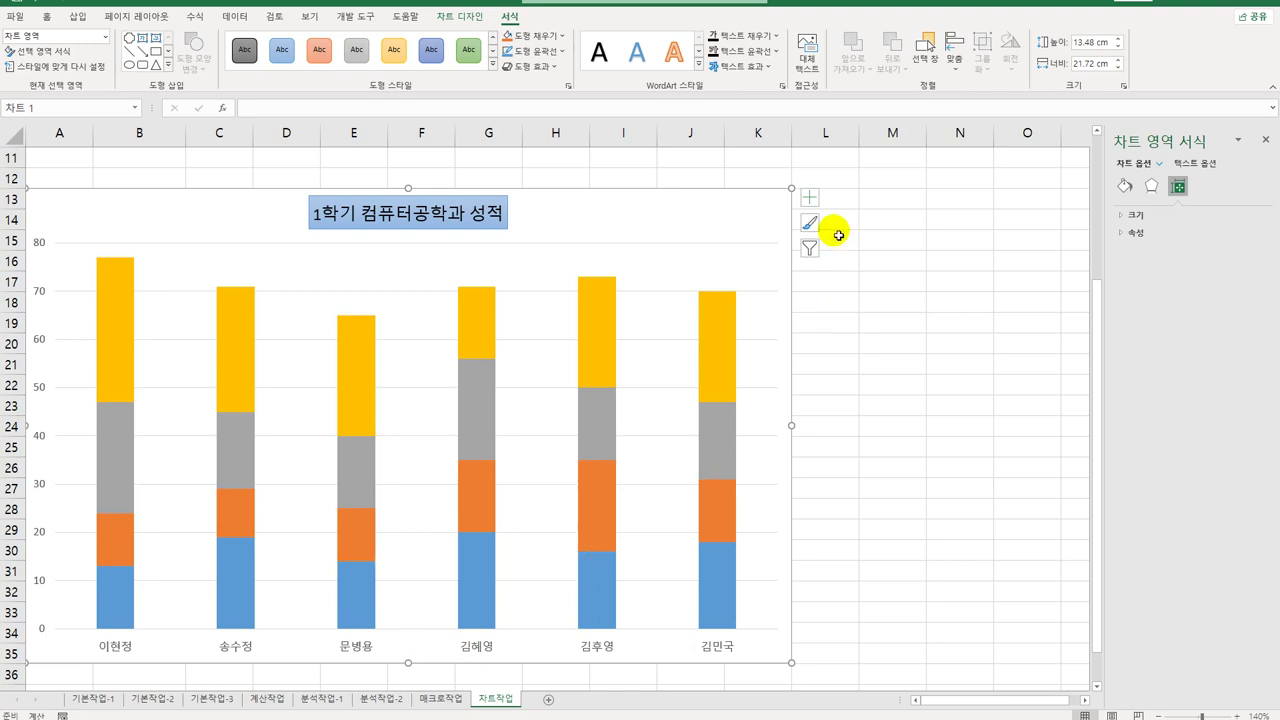
left_click(812, 197)
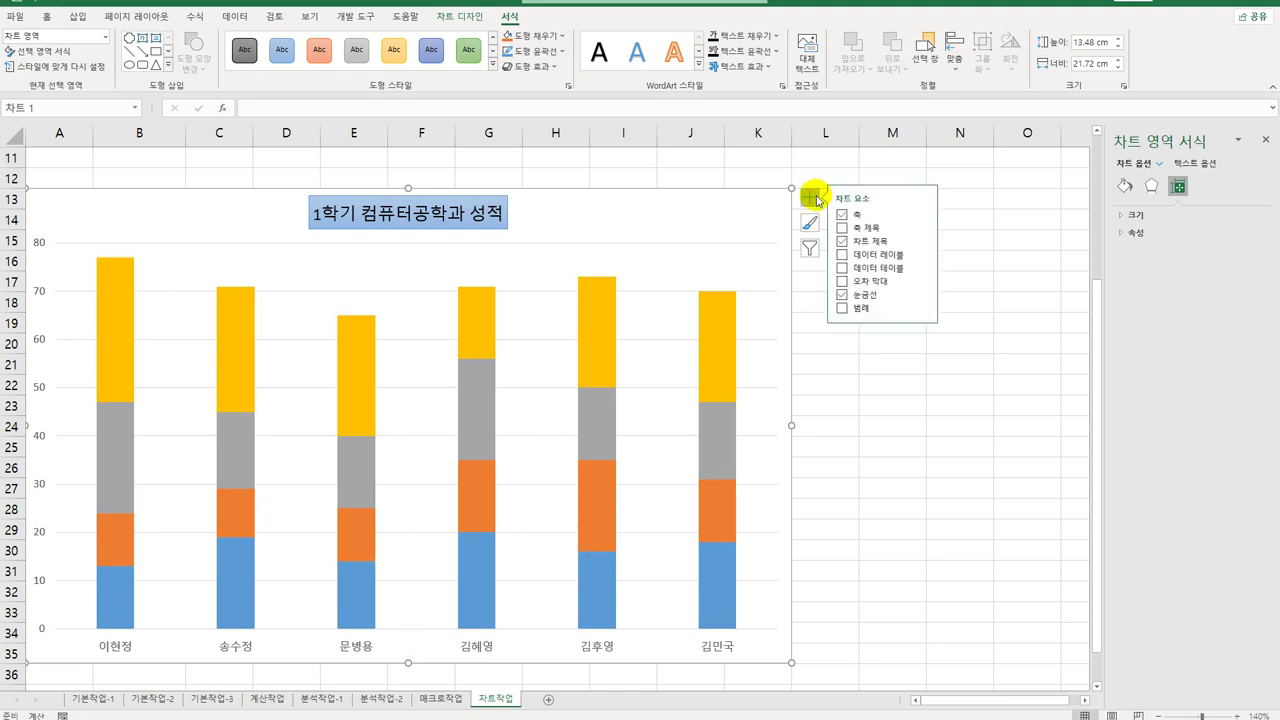
left_click(923, 268)
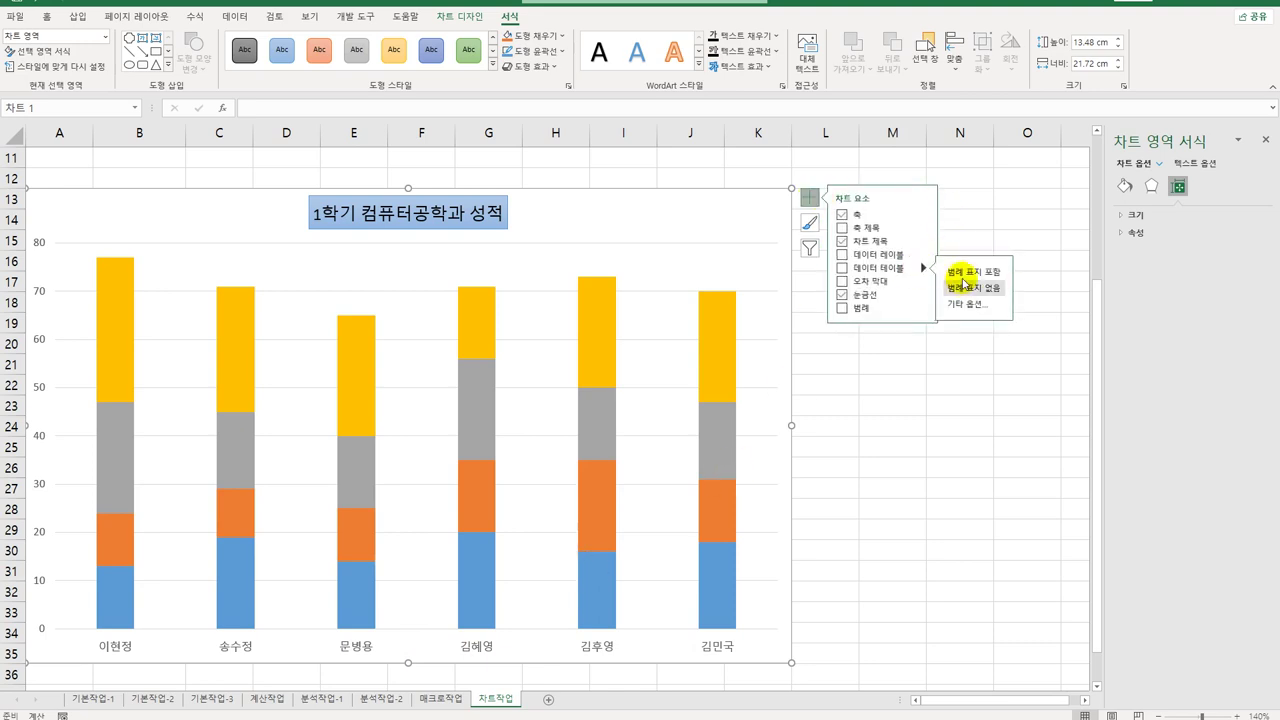
left_click(966, 273)
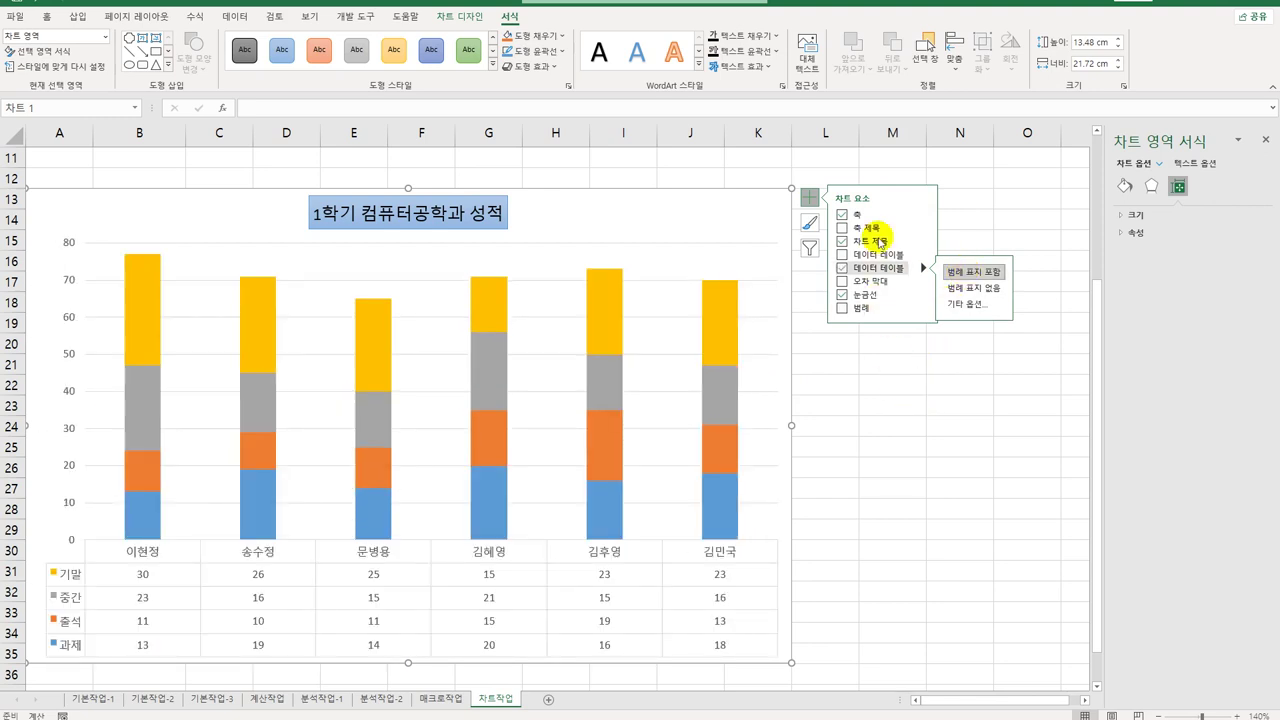
Step: Add a primary vertical axis title (기본 세로) to the chart with the text 점수
left_click(922, 228)
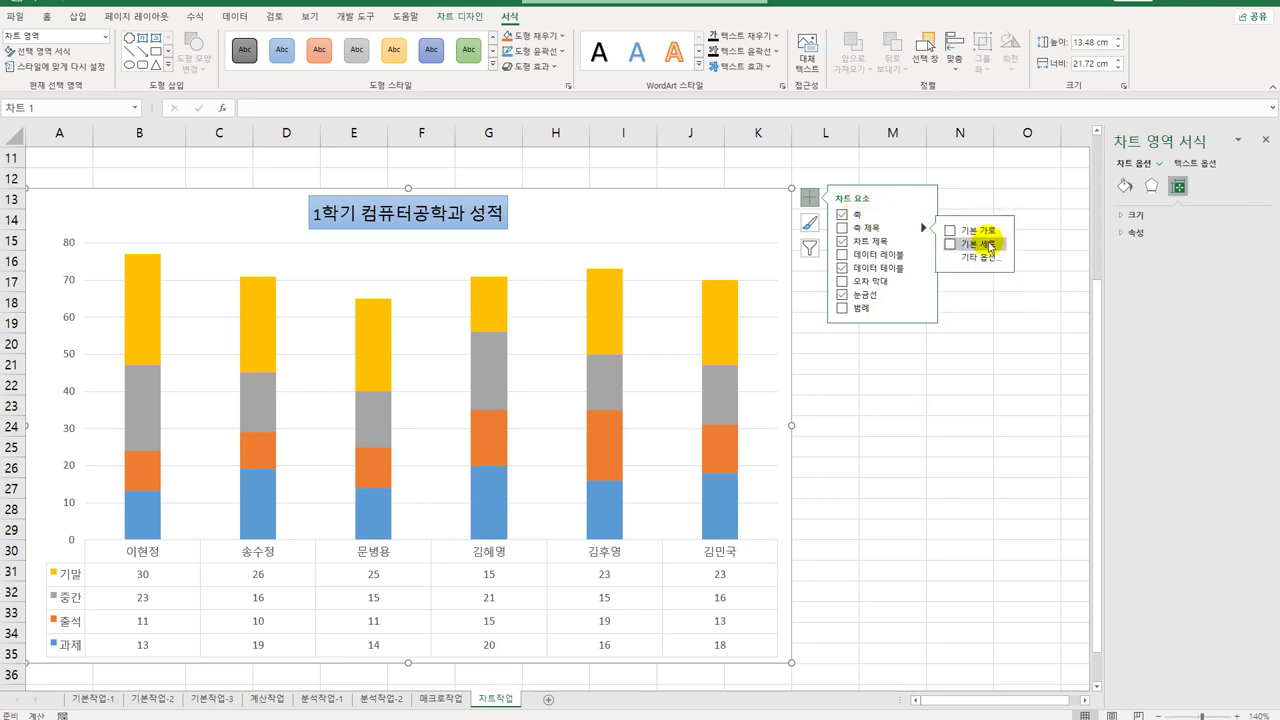
left_click(975, 243)
left_click(52, 410)
triple_click(52, 410)
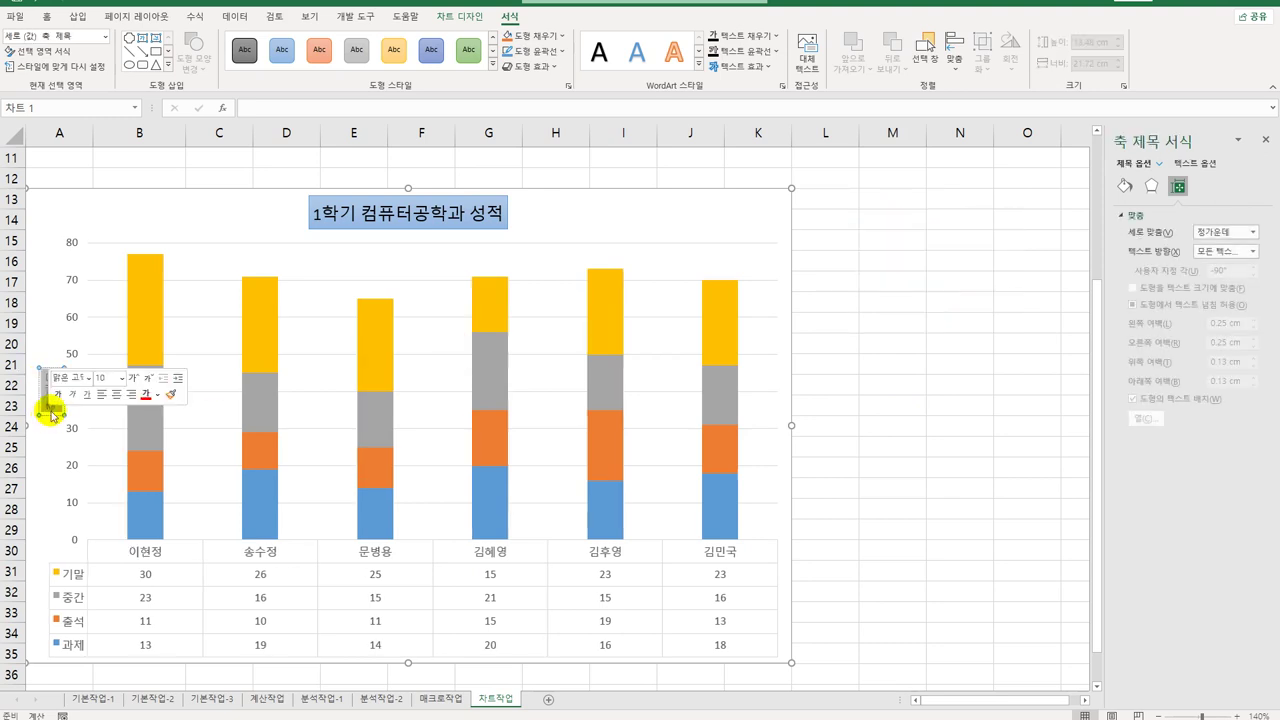
type("과목")
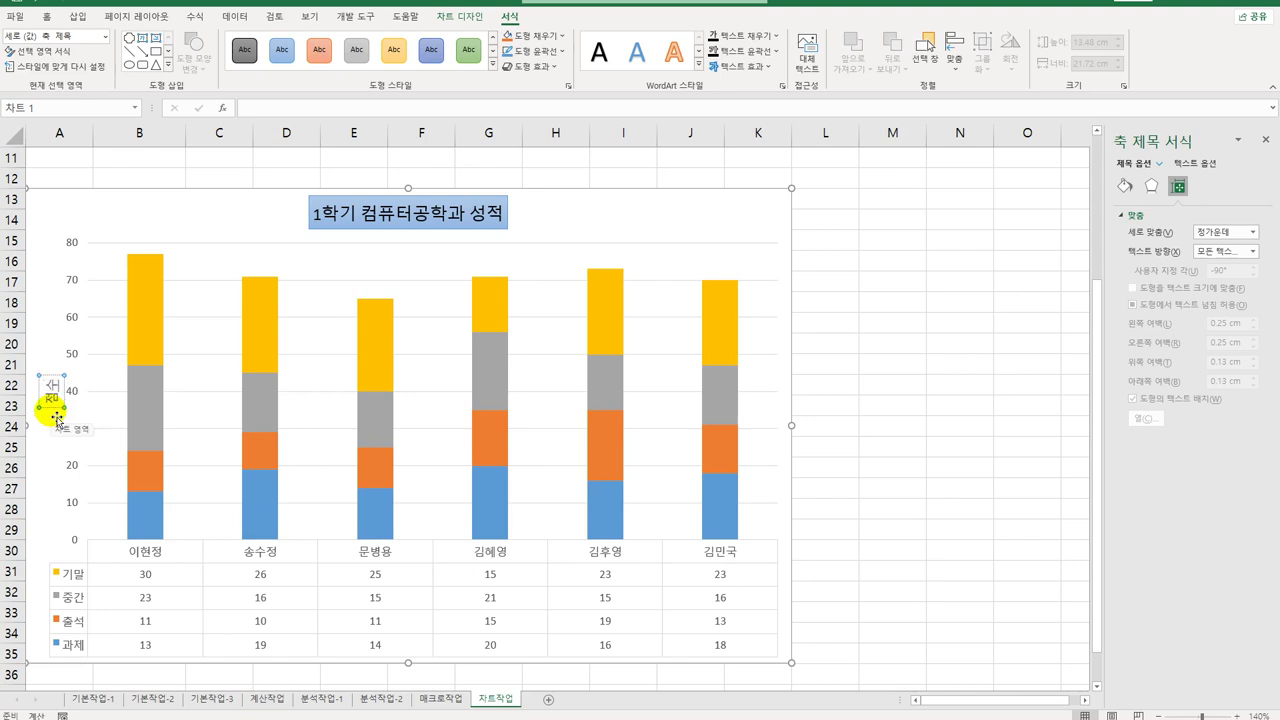
Step: Set the text direction of the vertical axis title to 스택형 (stacked)
left_click(60, 414)
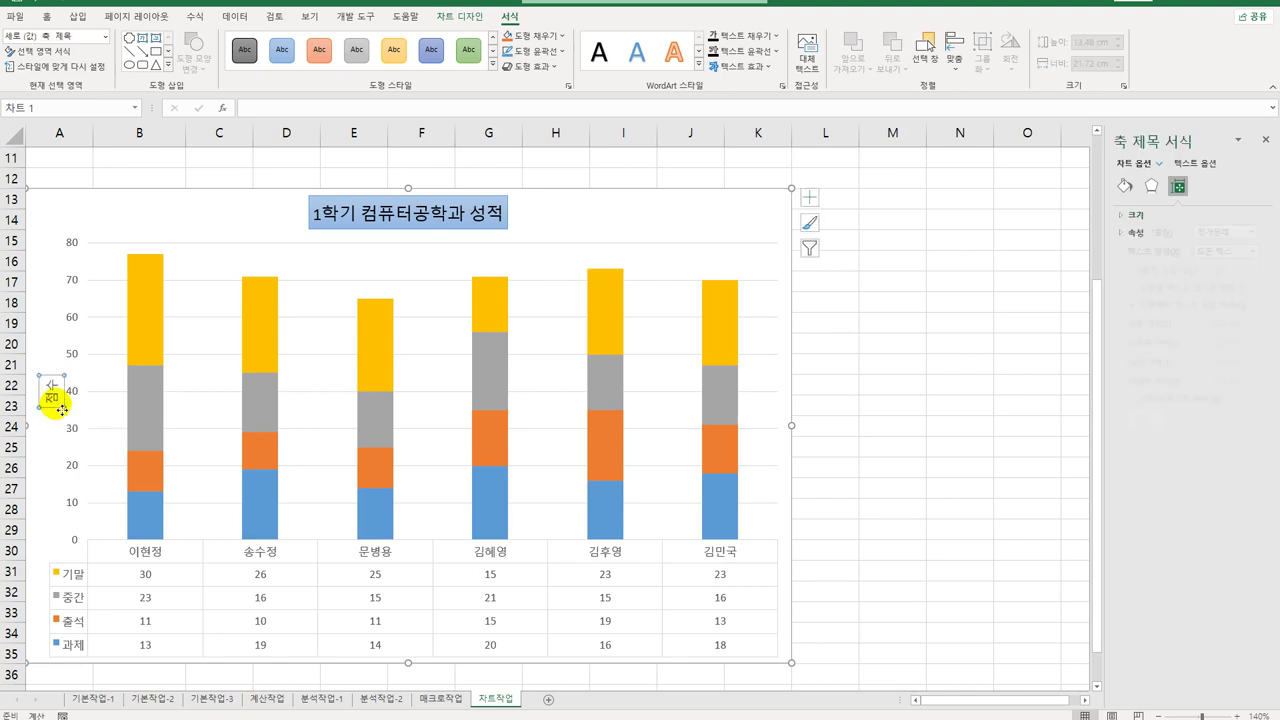
left_click(1255, 257)
left_click(1236, 540)
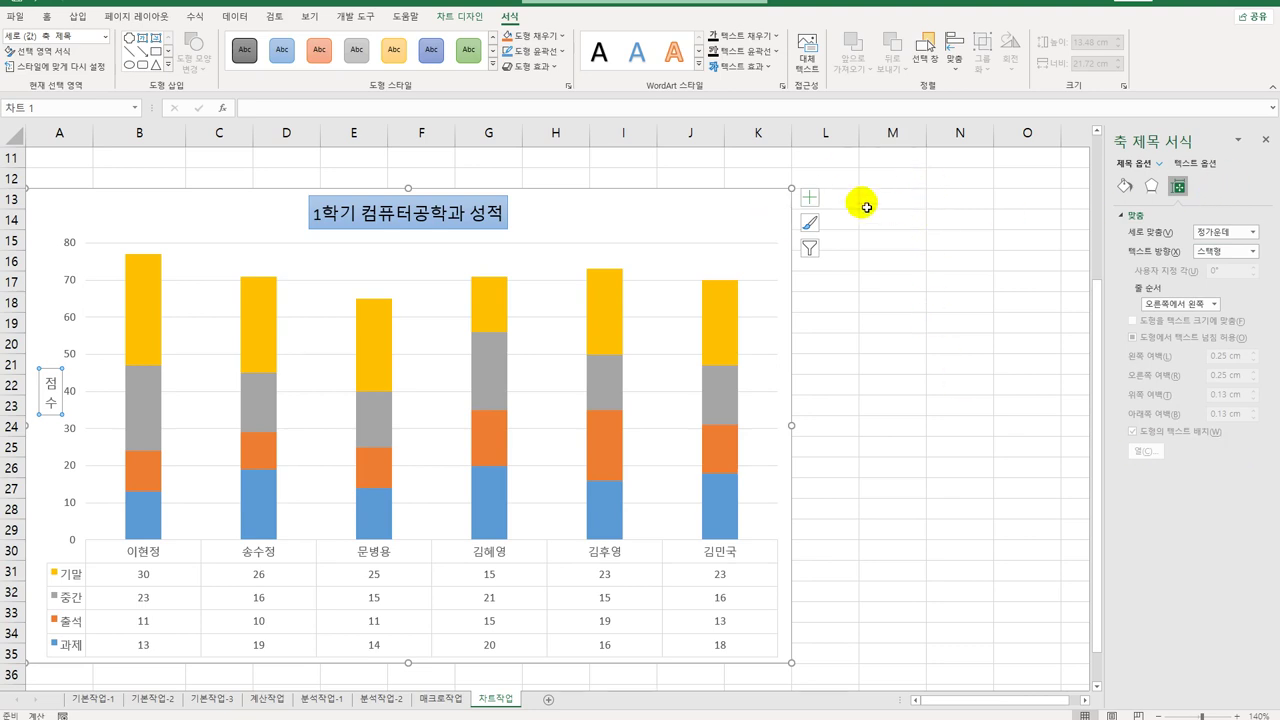
Step: Apply the centre preset of the inner shadows (안쪽) to the chart area and deselect the chart
left_click(764, 212)
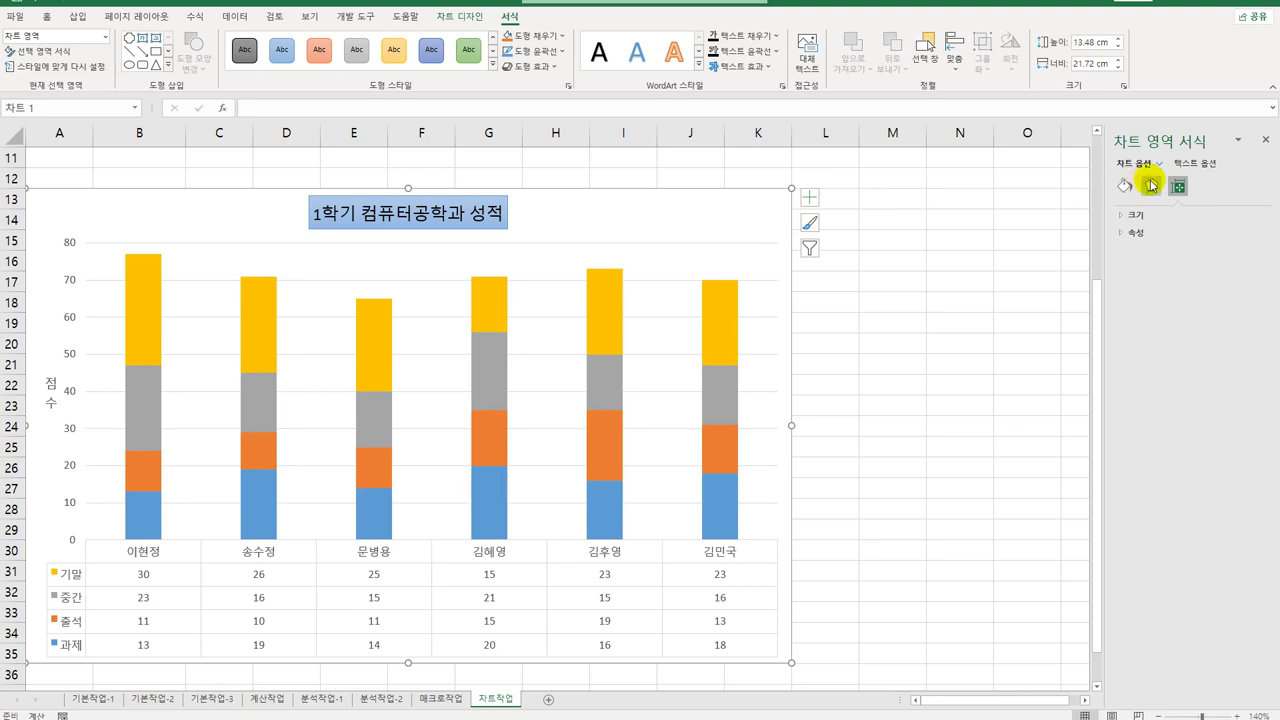
left_click(1151, 186)
left_click(1140, 214)
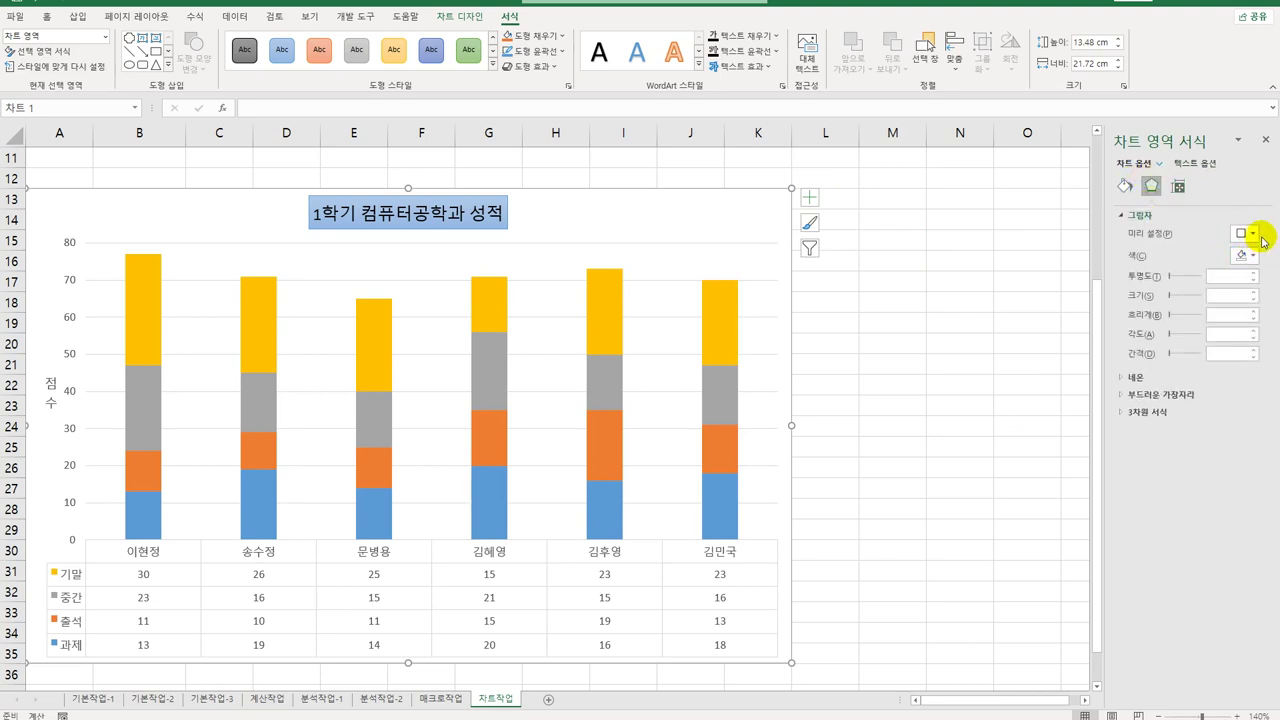
left_click(1252, 234)
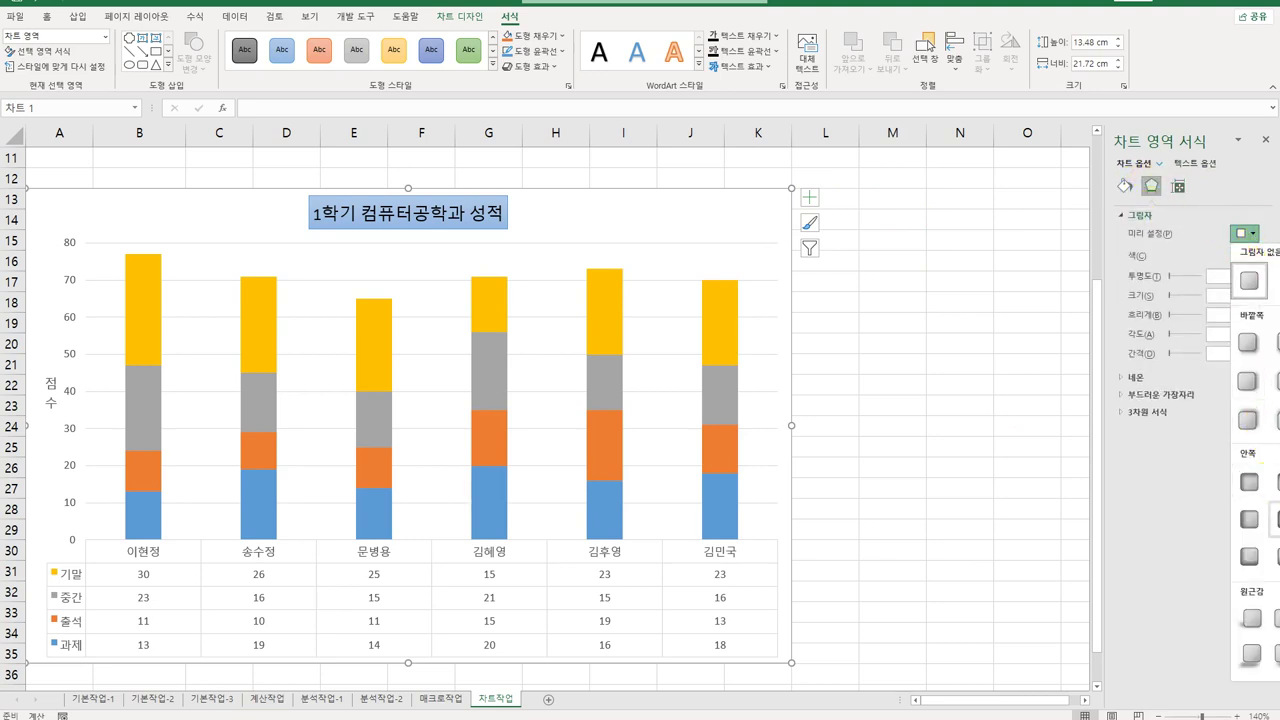
left_click(1264, 516)
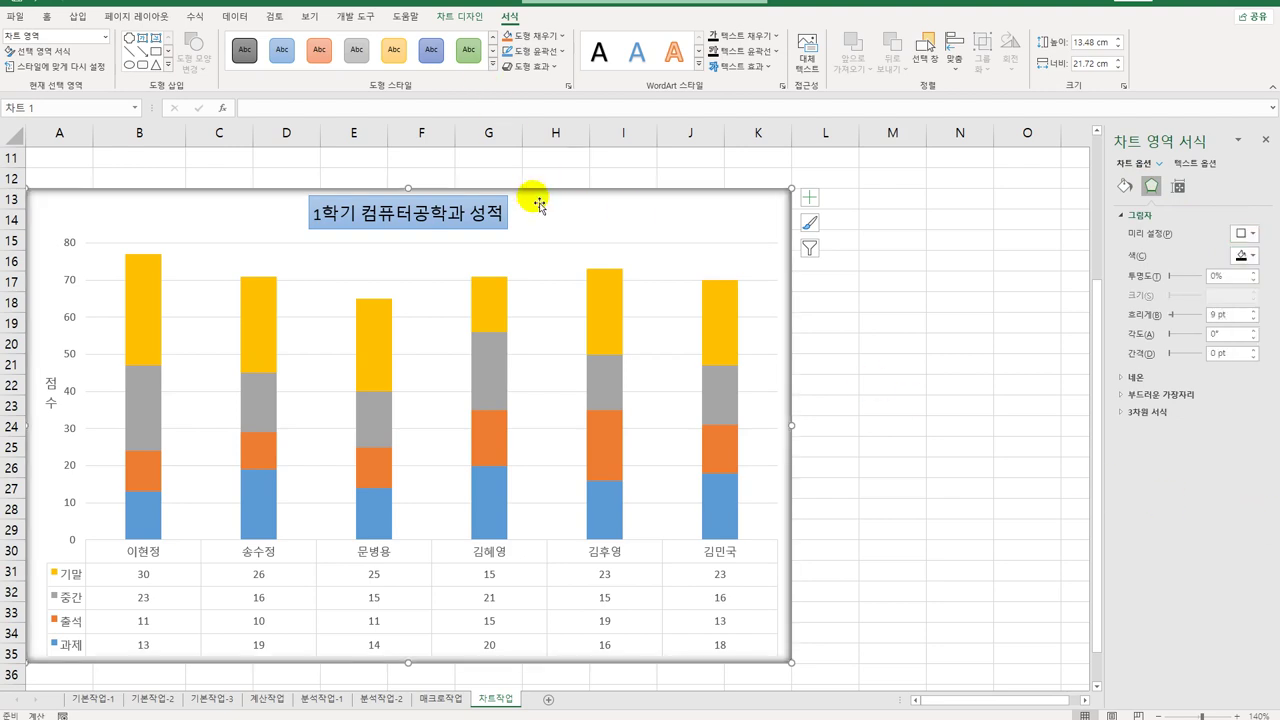
left_click(512, 66)
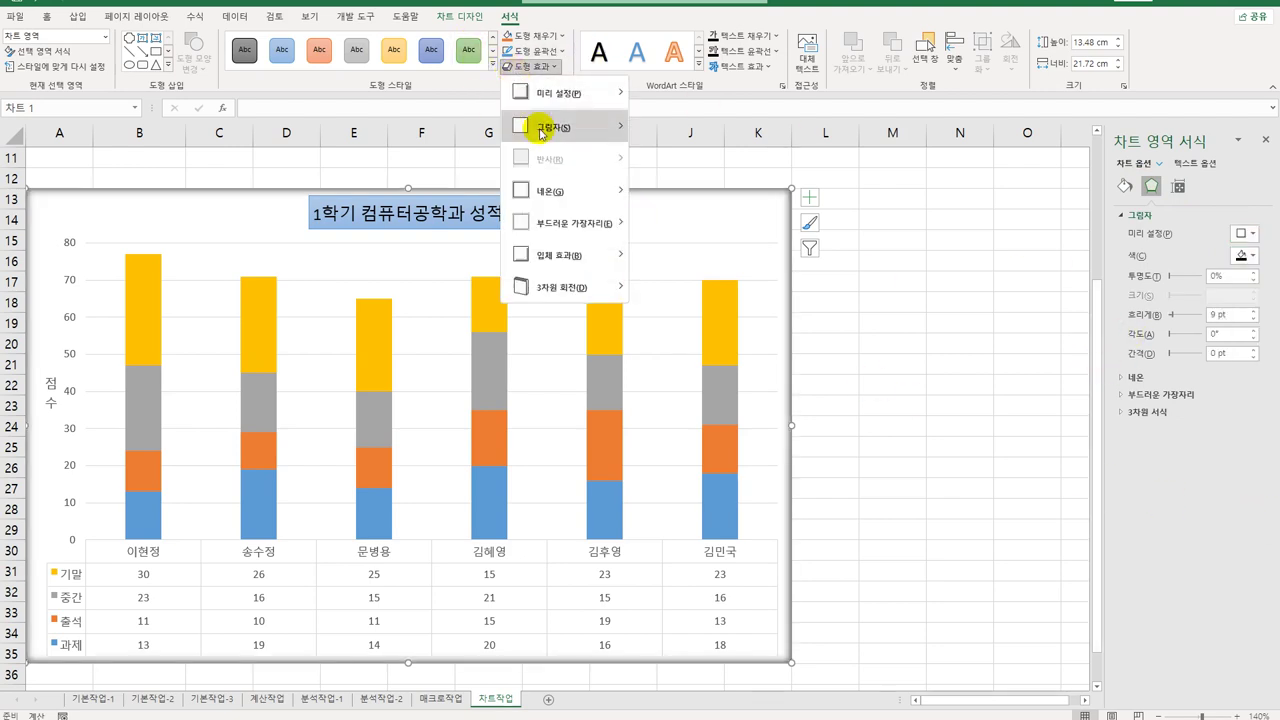
mouse_move(543, 126)
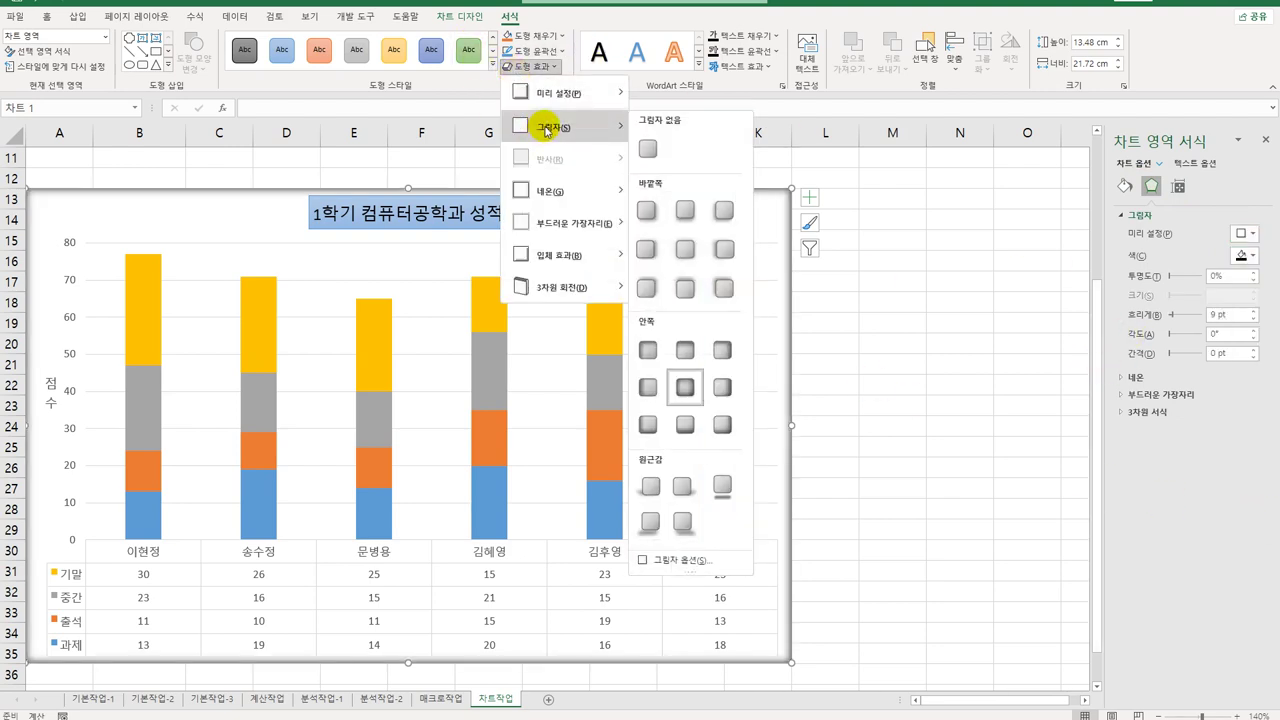
left_click(697, 398)
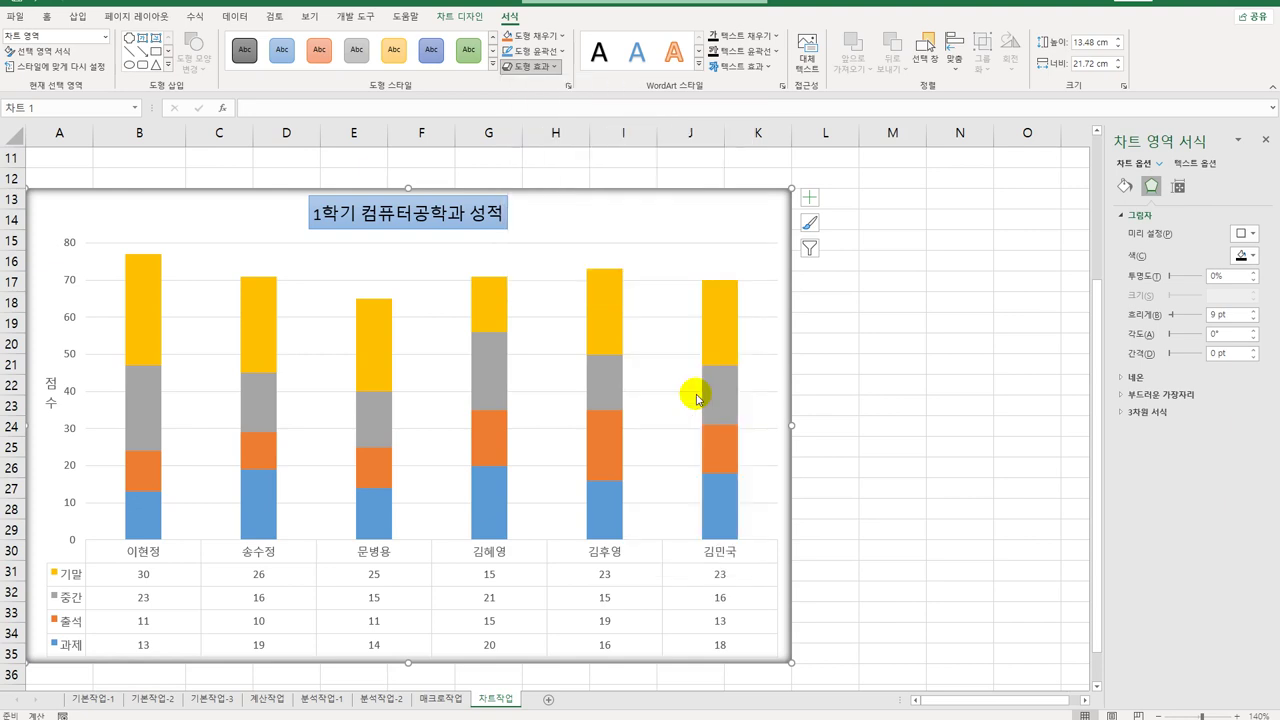
left_click(912, 423)
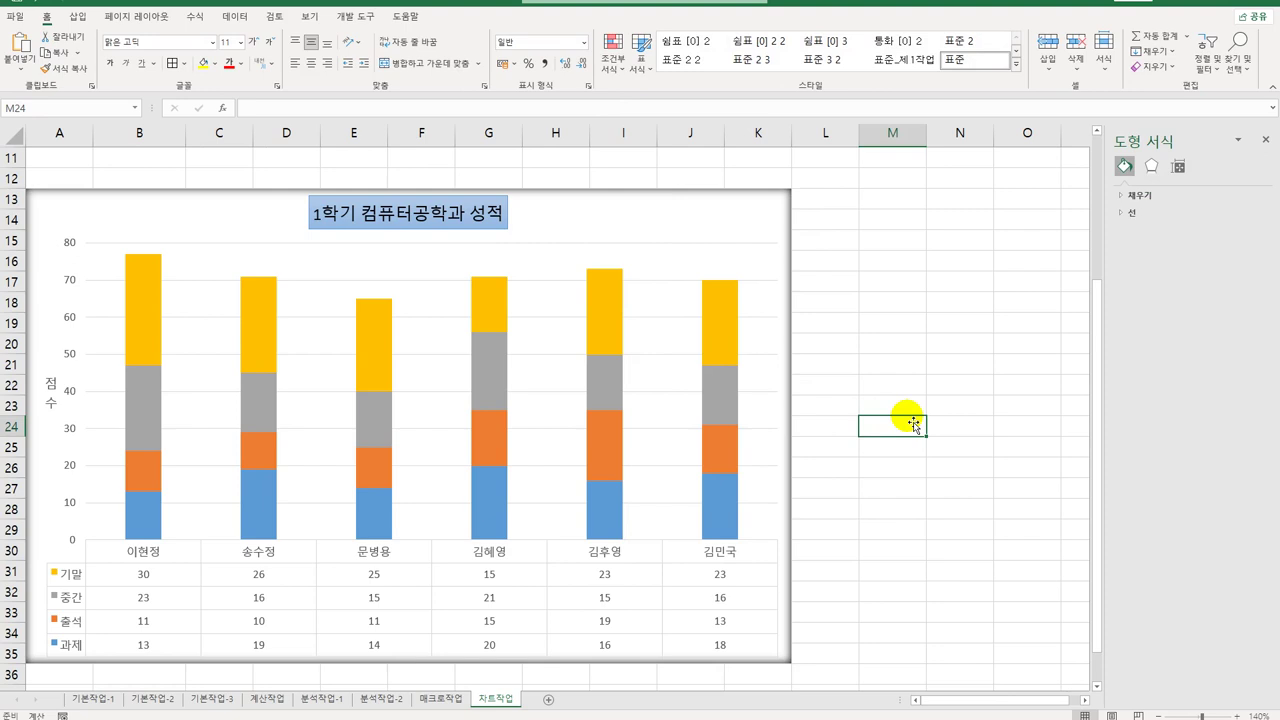